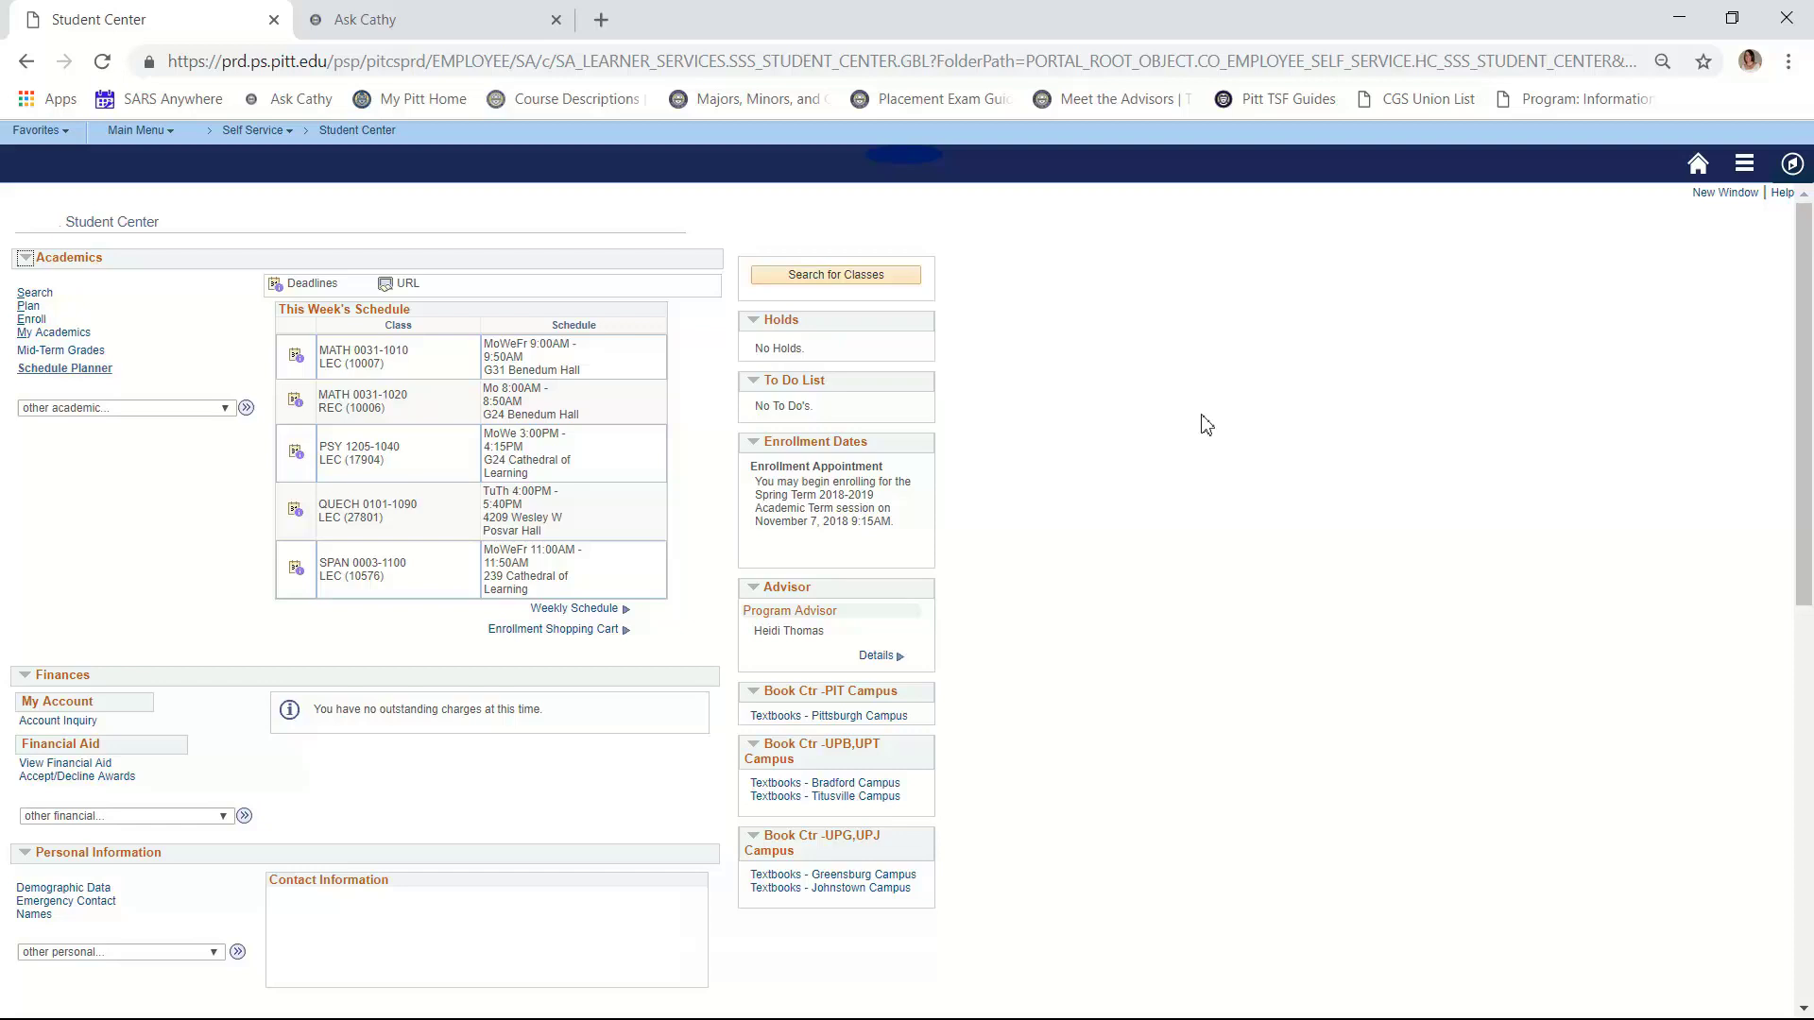
Launch Schedule Planner from the Student Center and save Pittsburgh Campus as the selected campus
left_click(66, 368)
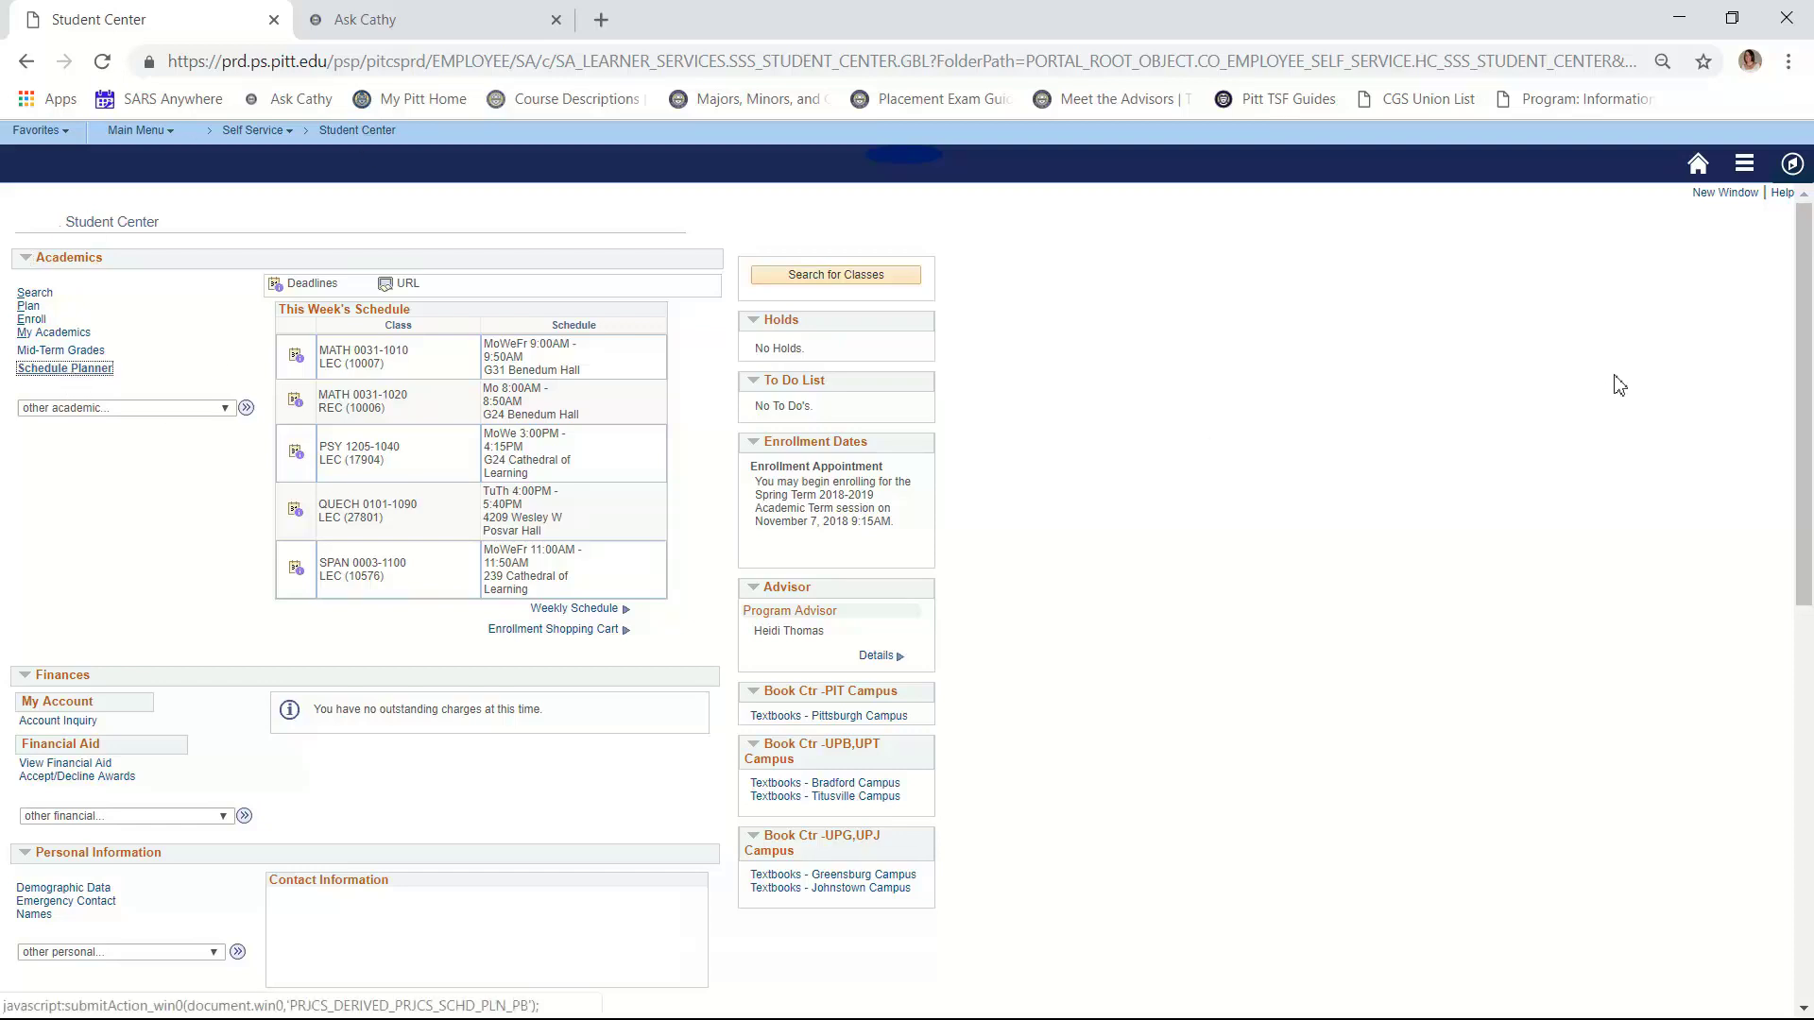
left_click(90, 370)
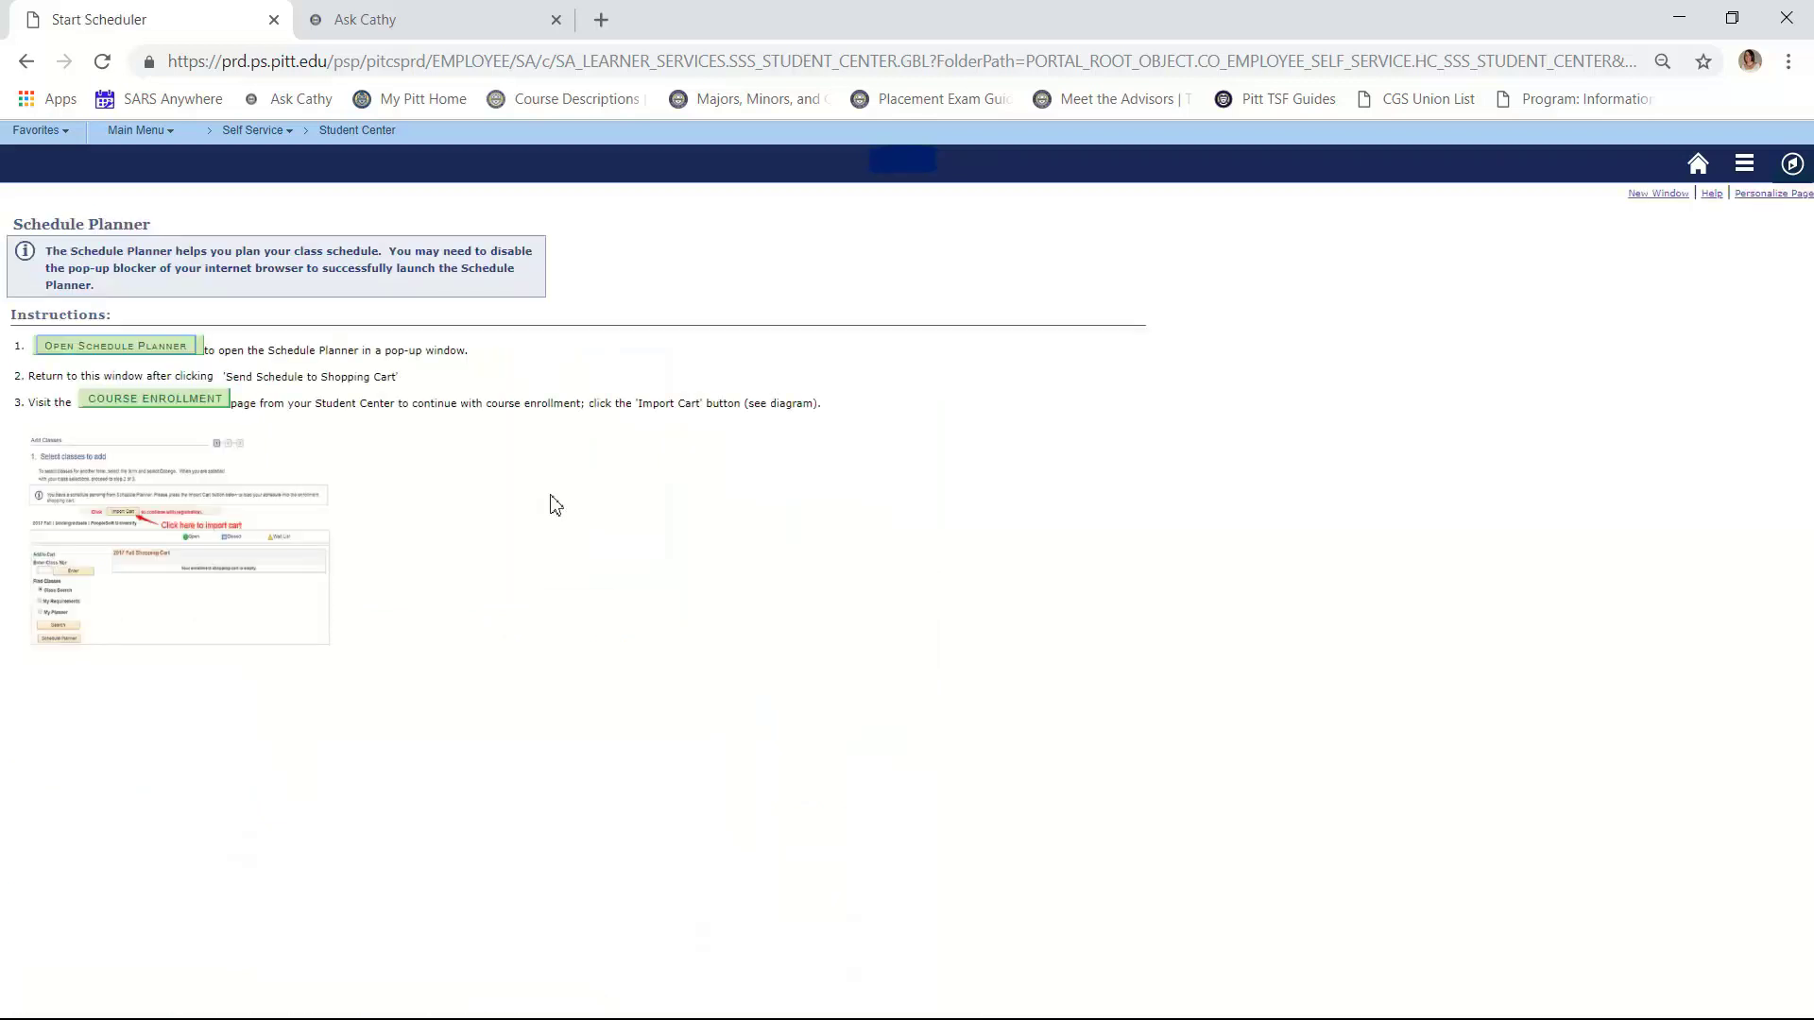
left_click(141, 346)
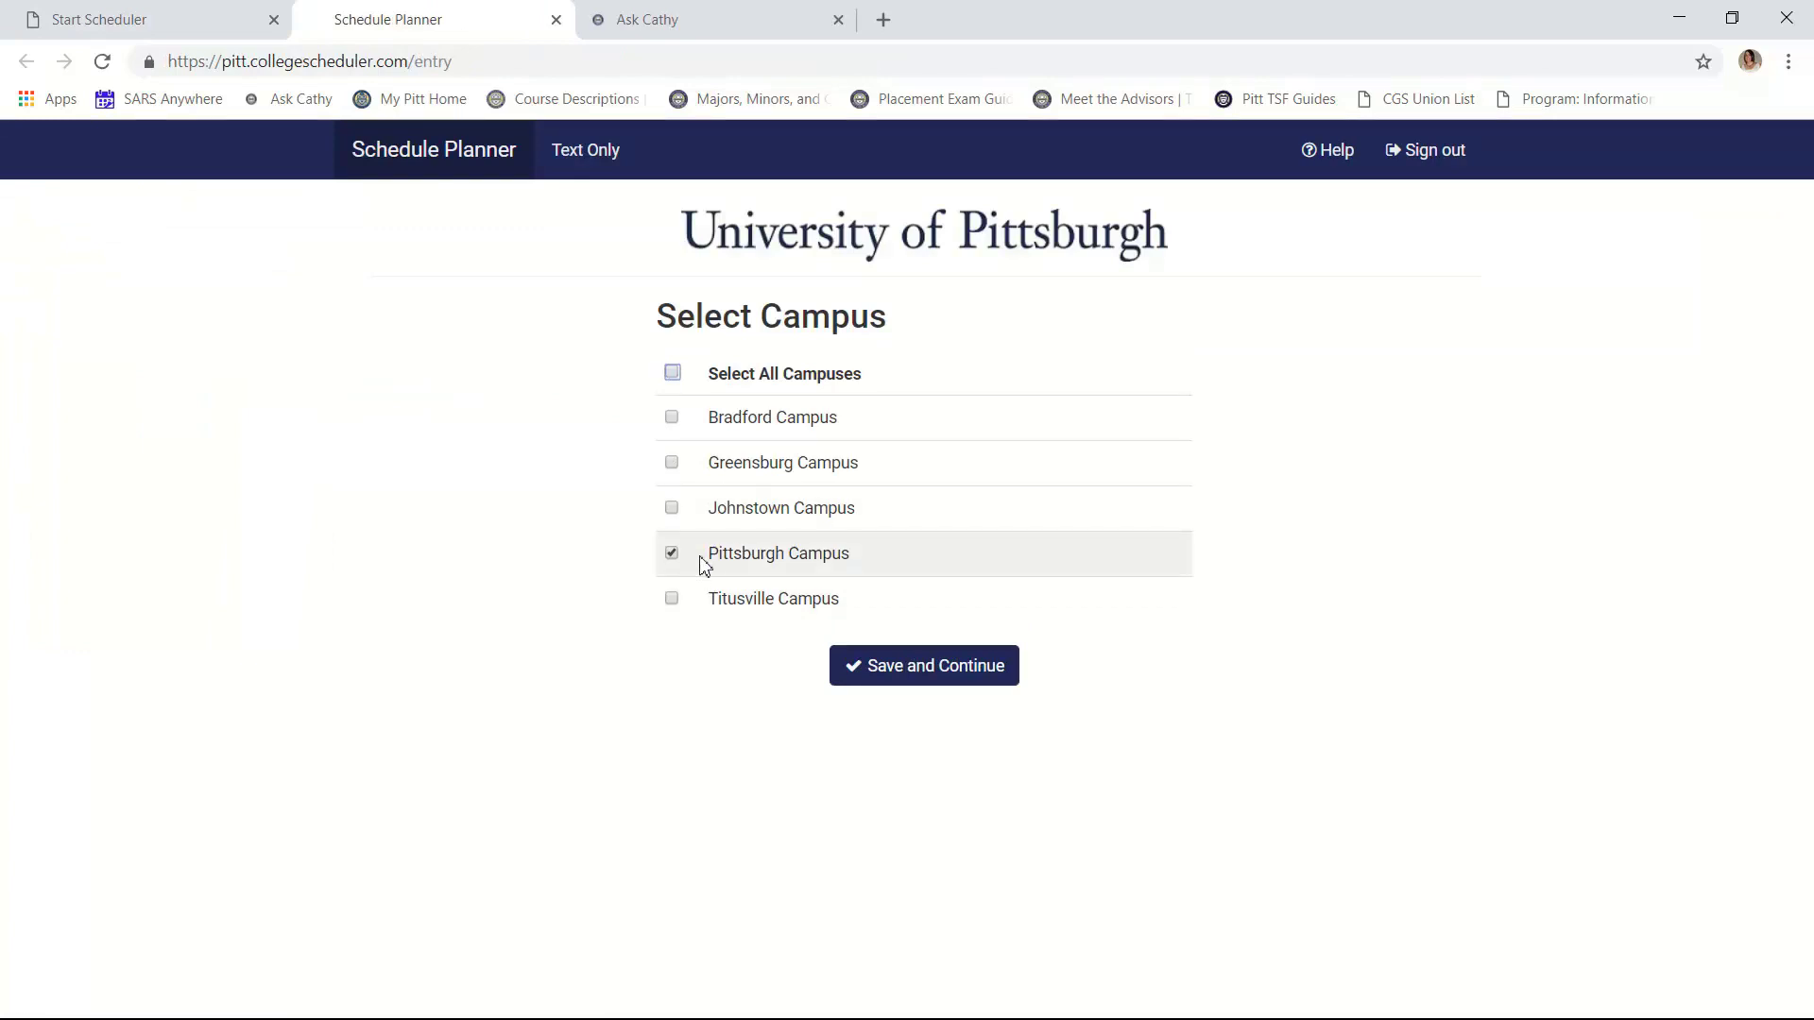
left_click(939, 665)
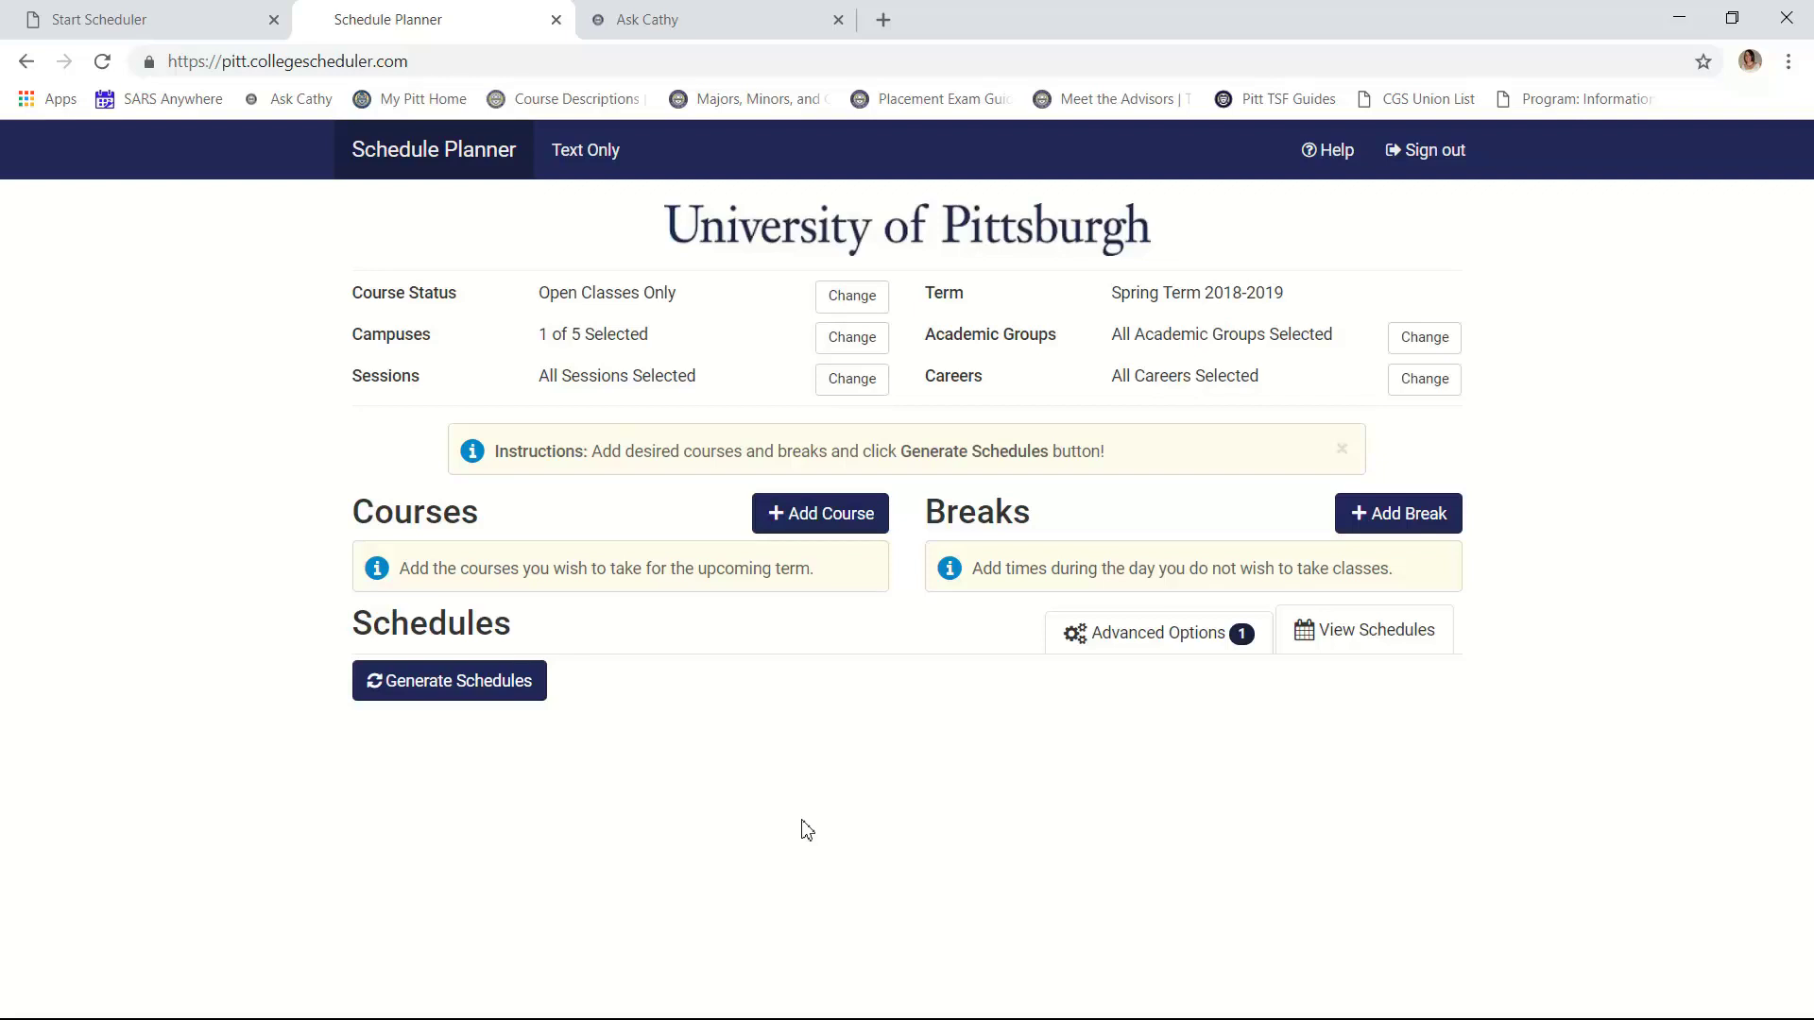
Add the Biological Sciences course BIOSC 0150 Foundations of Biology 1 to the planner's course list
left_click(830, 522)
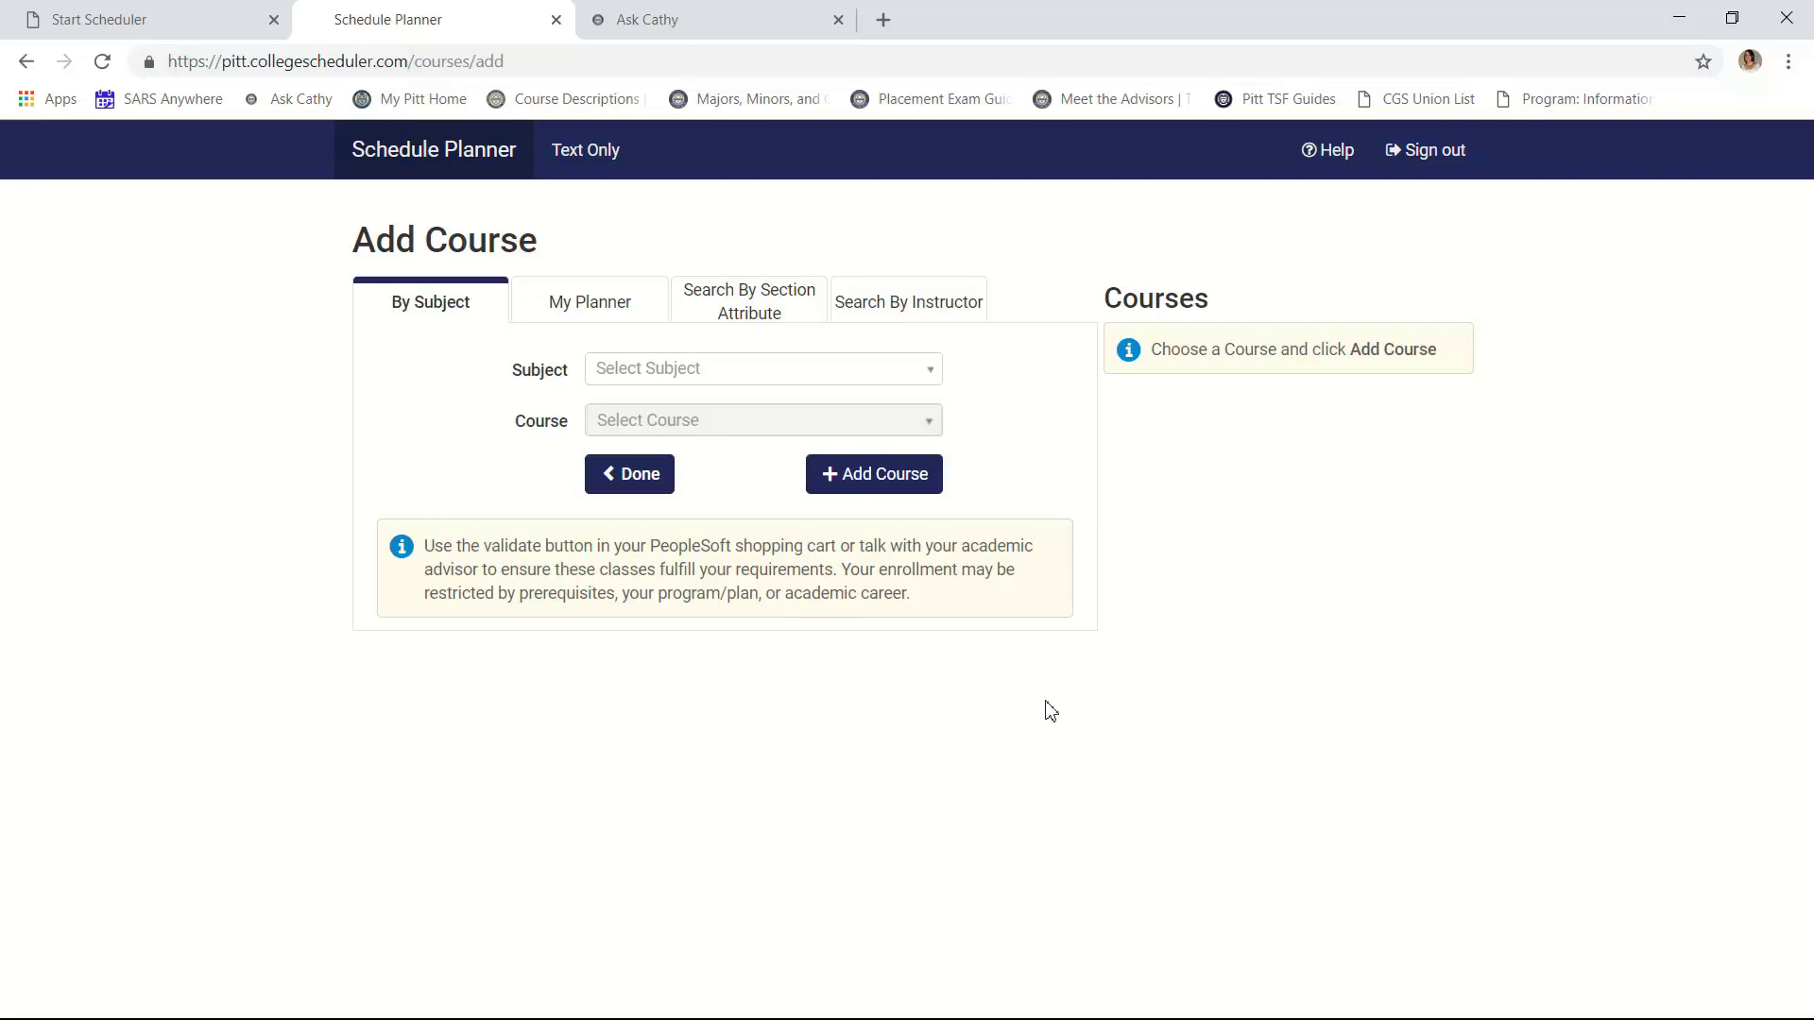
left_click(780, 387)
type("biol")
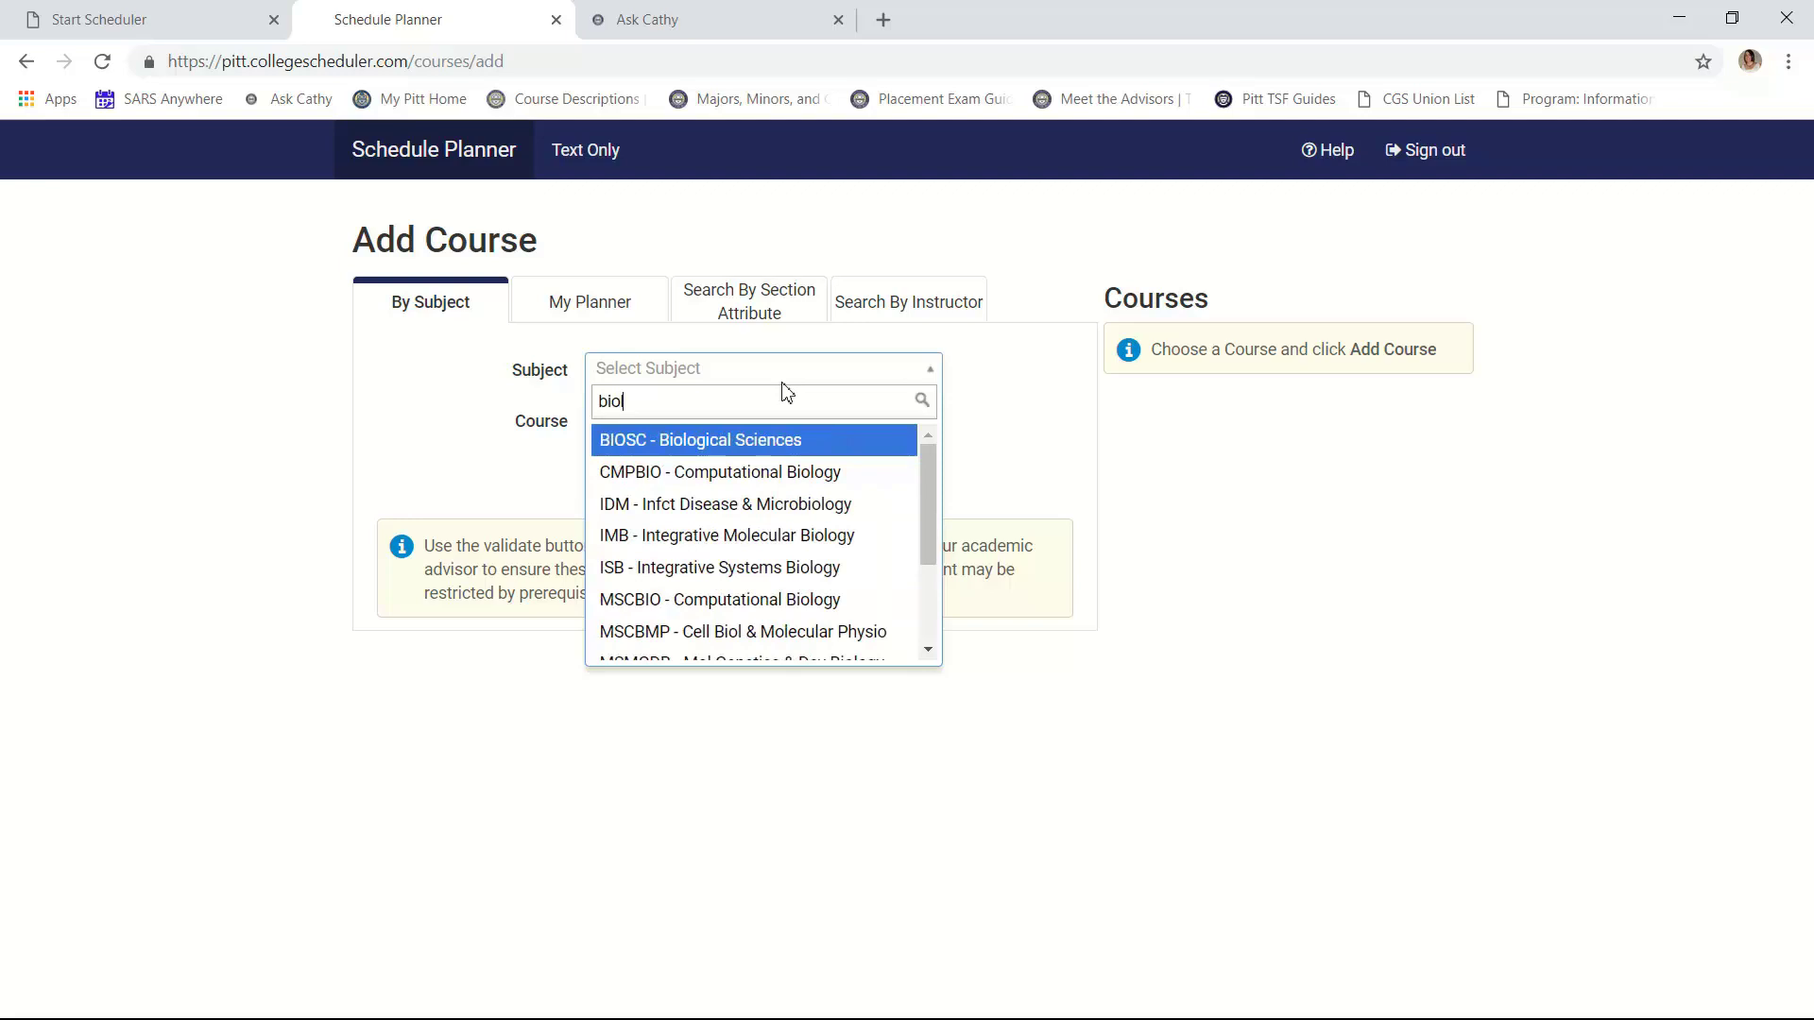
type("ogy")
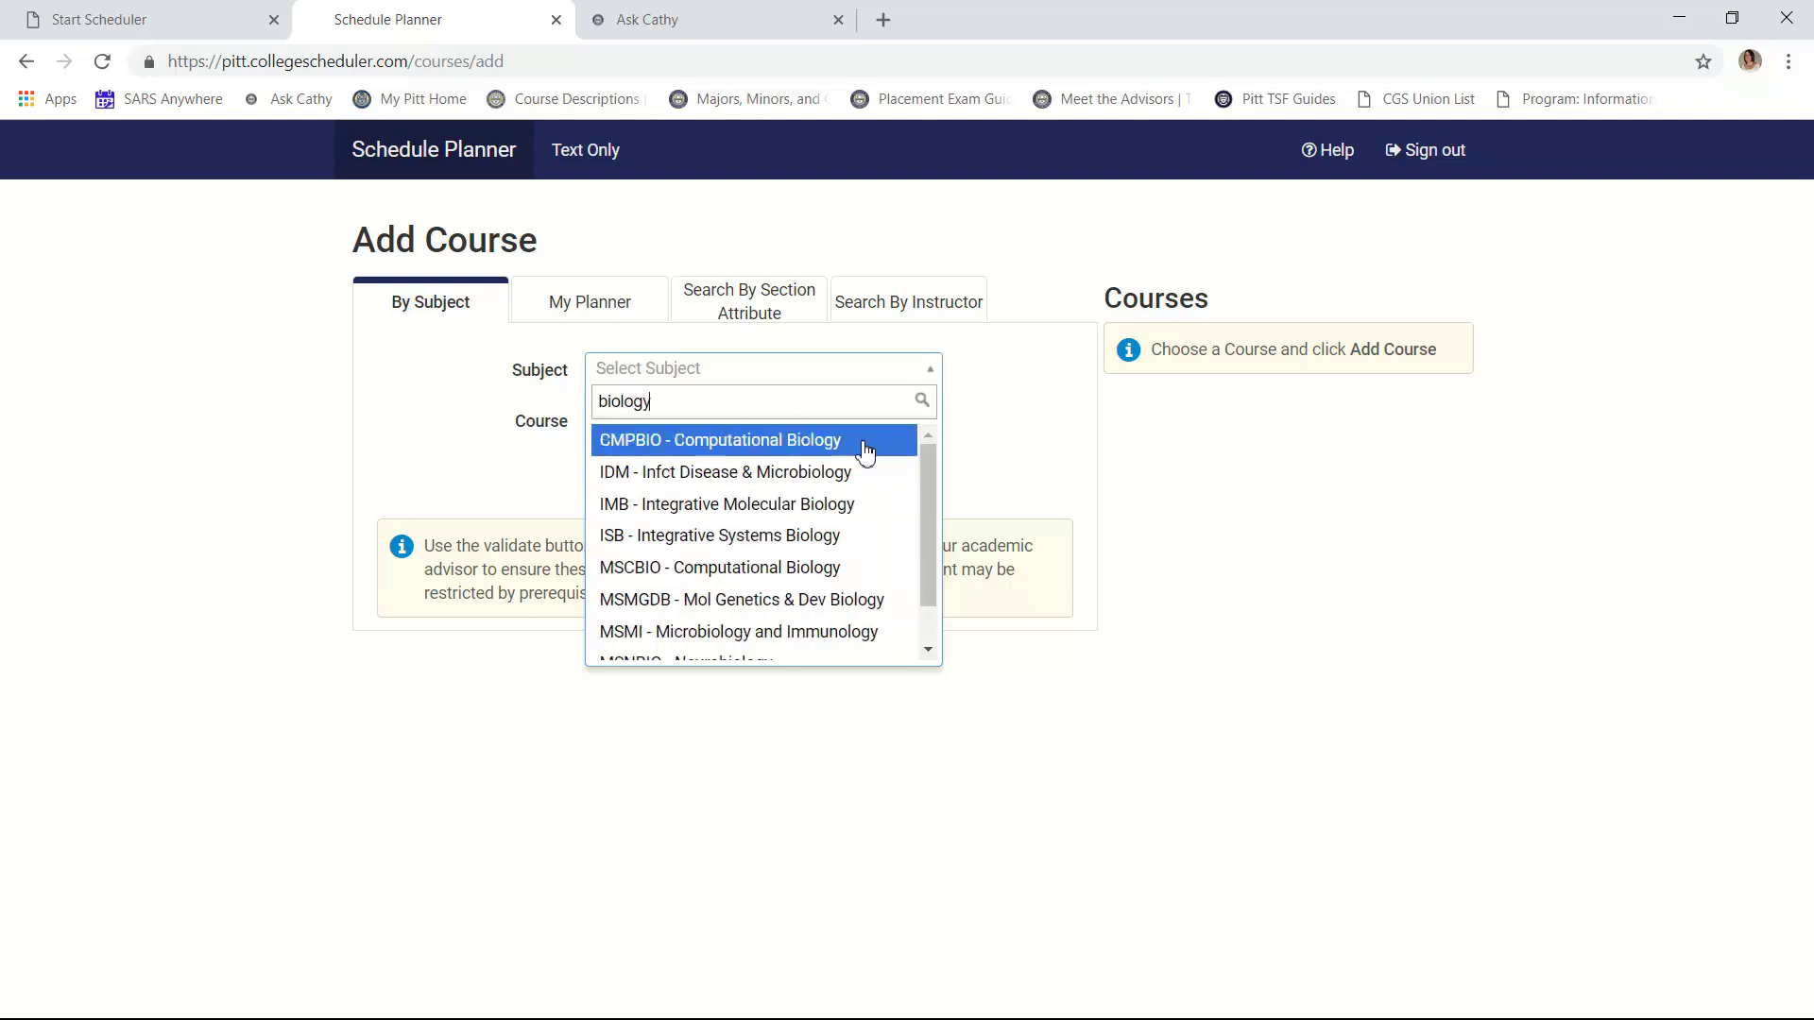
double_click(636, 394)
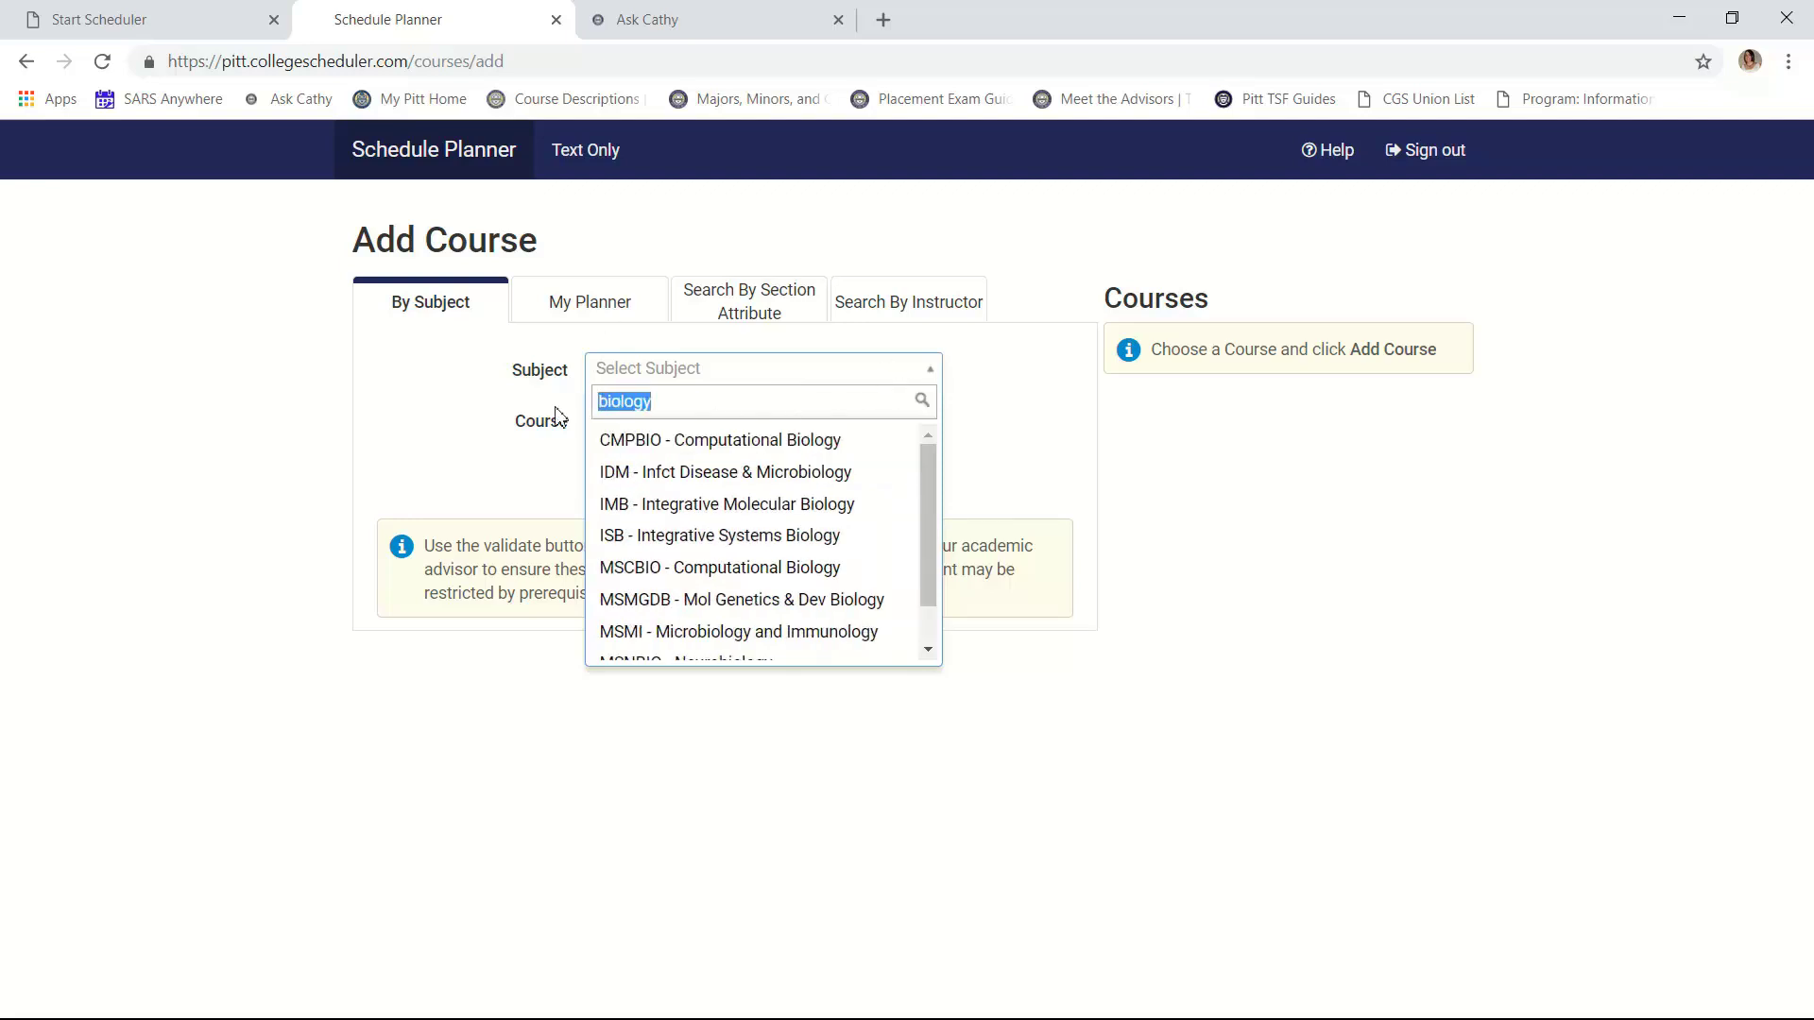
type("biosc")
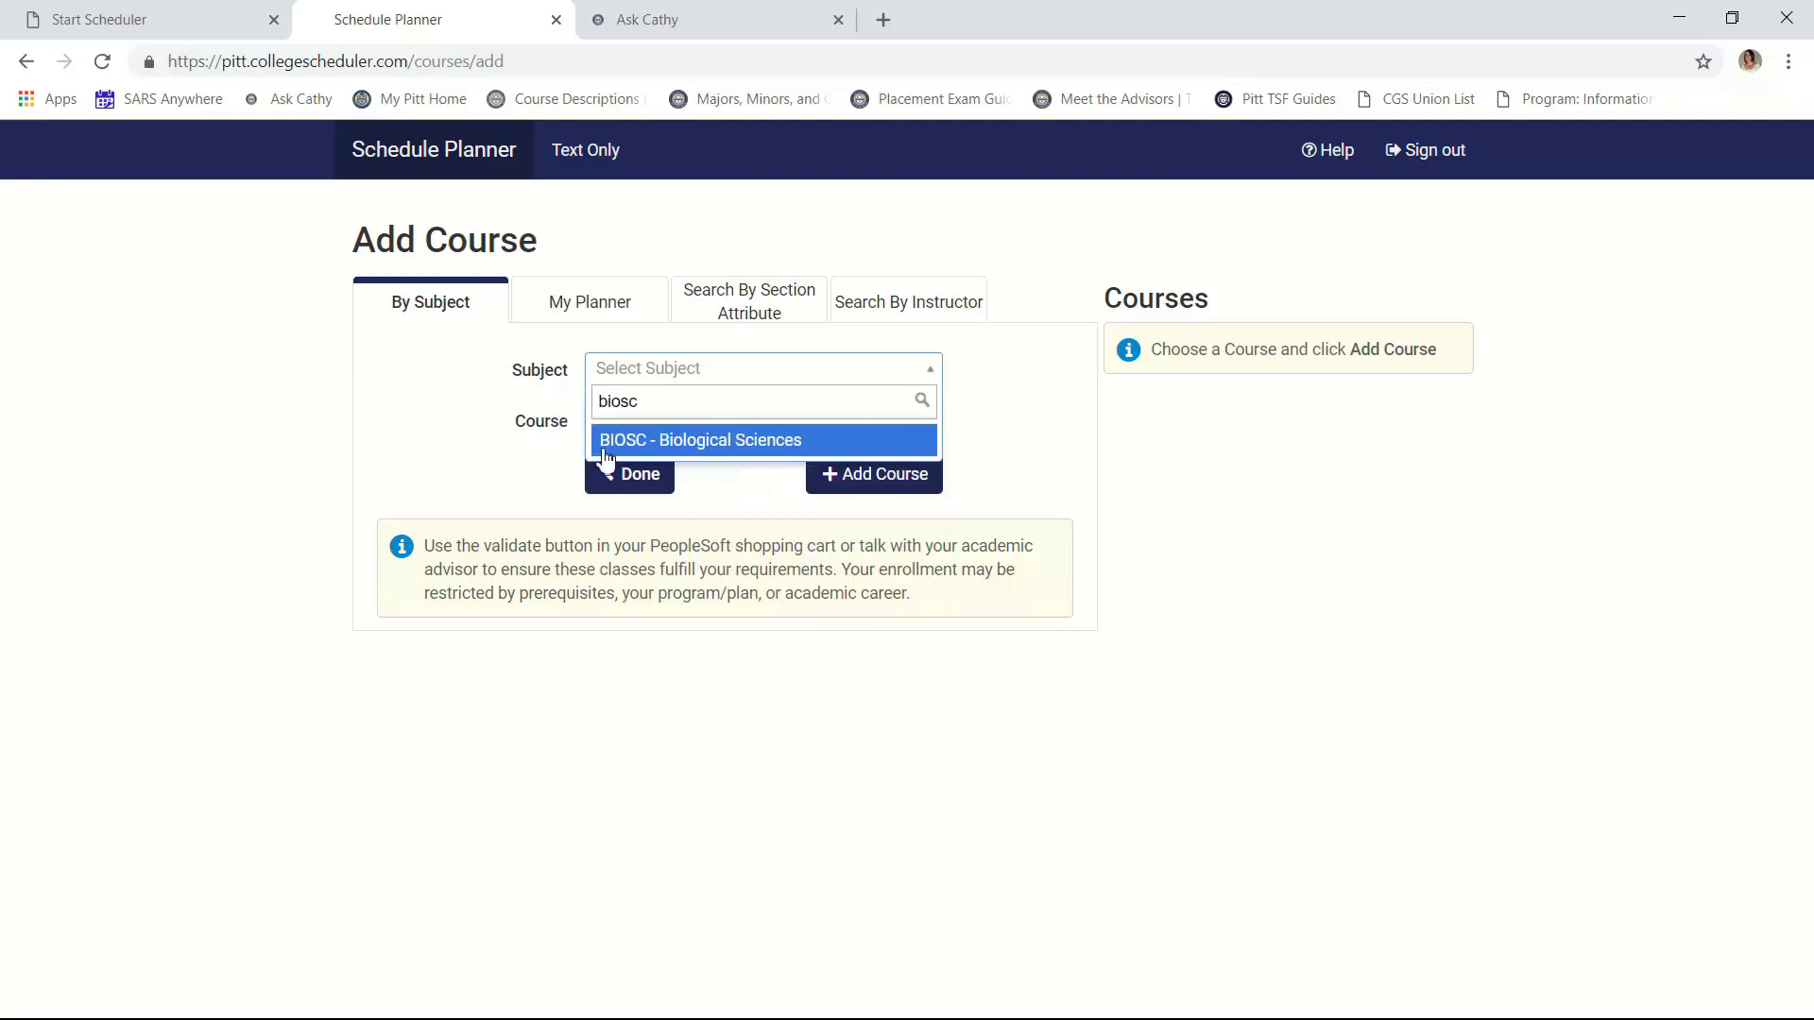
left_click(735, 445)
left_click(783, 427)
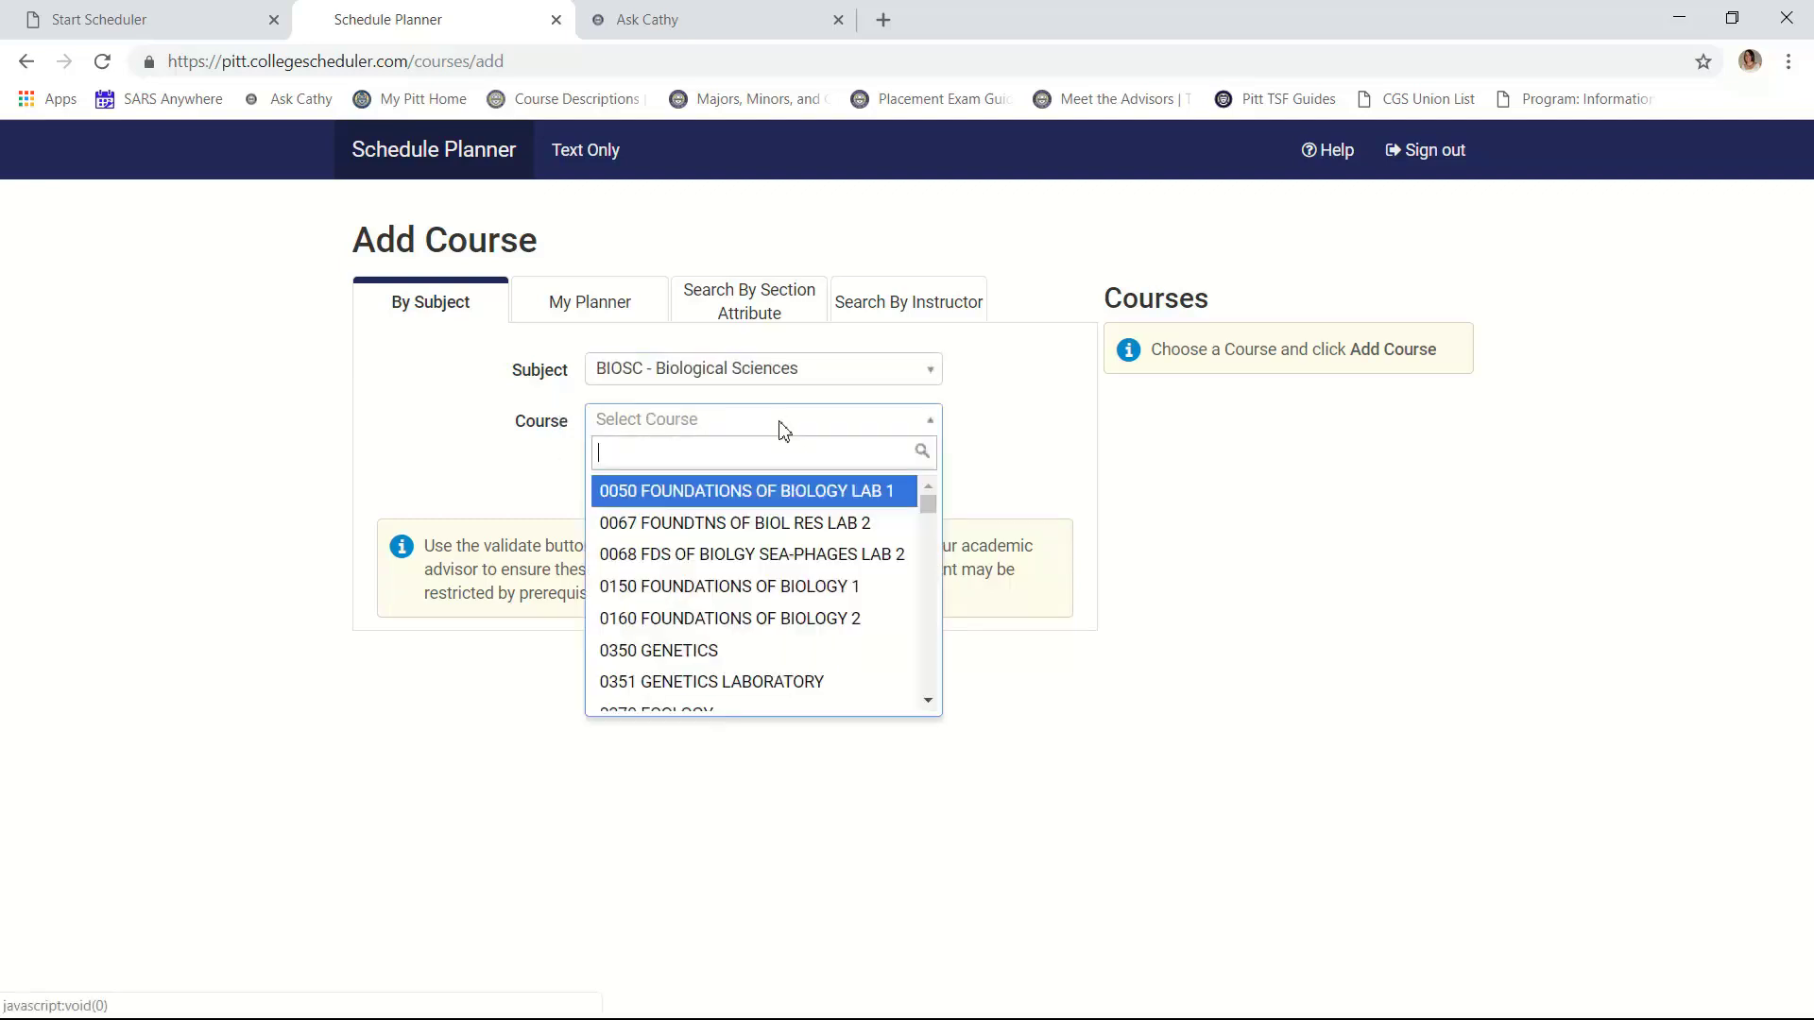
left_click(791, 588)
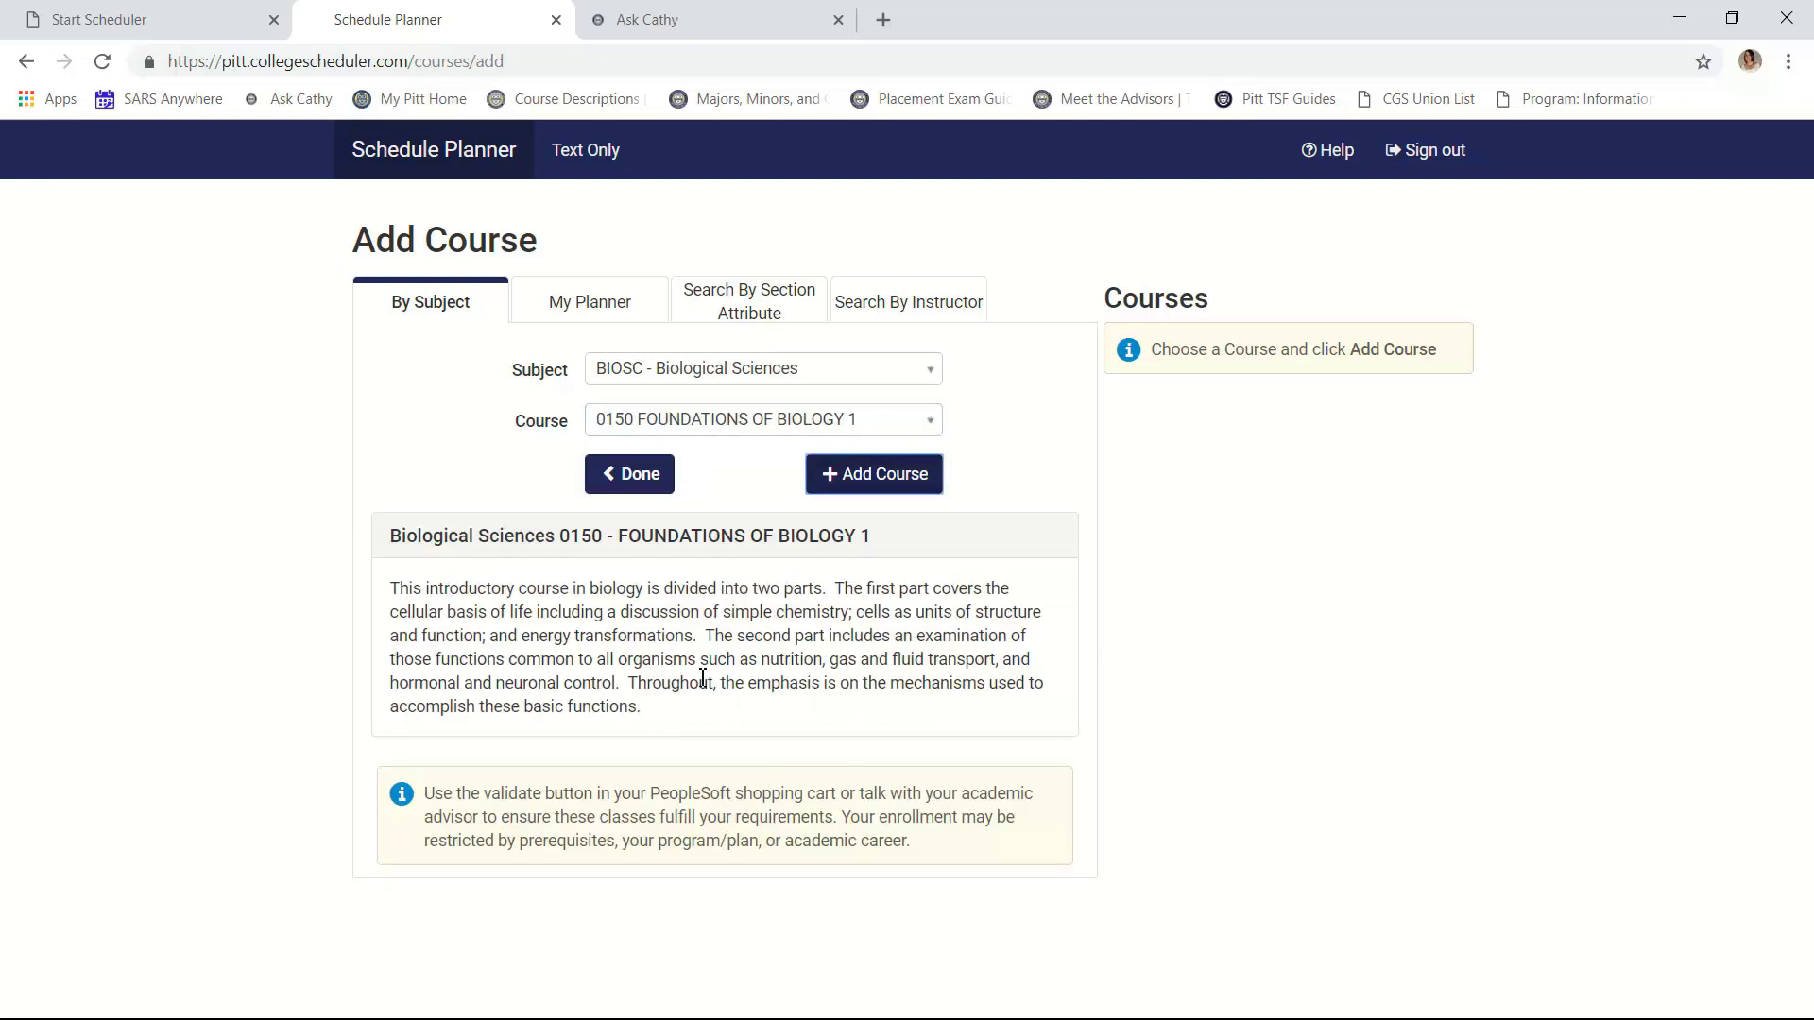
left_click(858, 480)
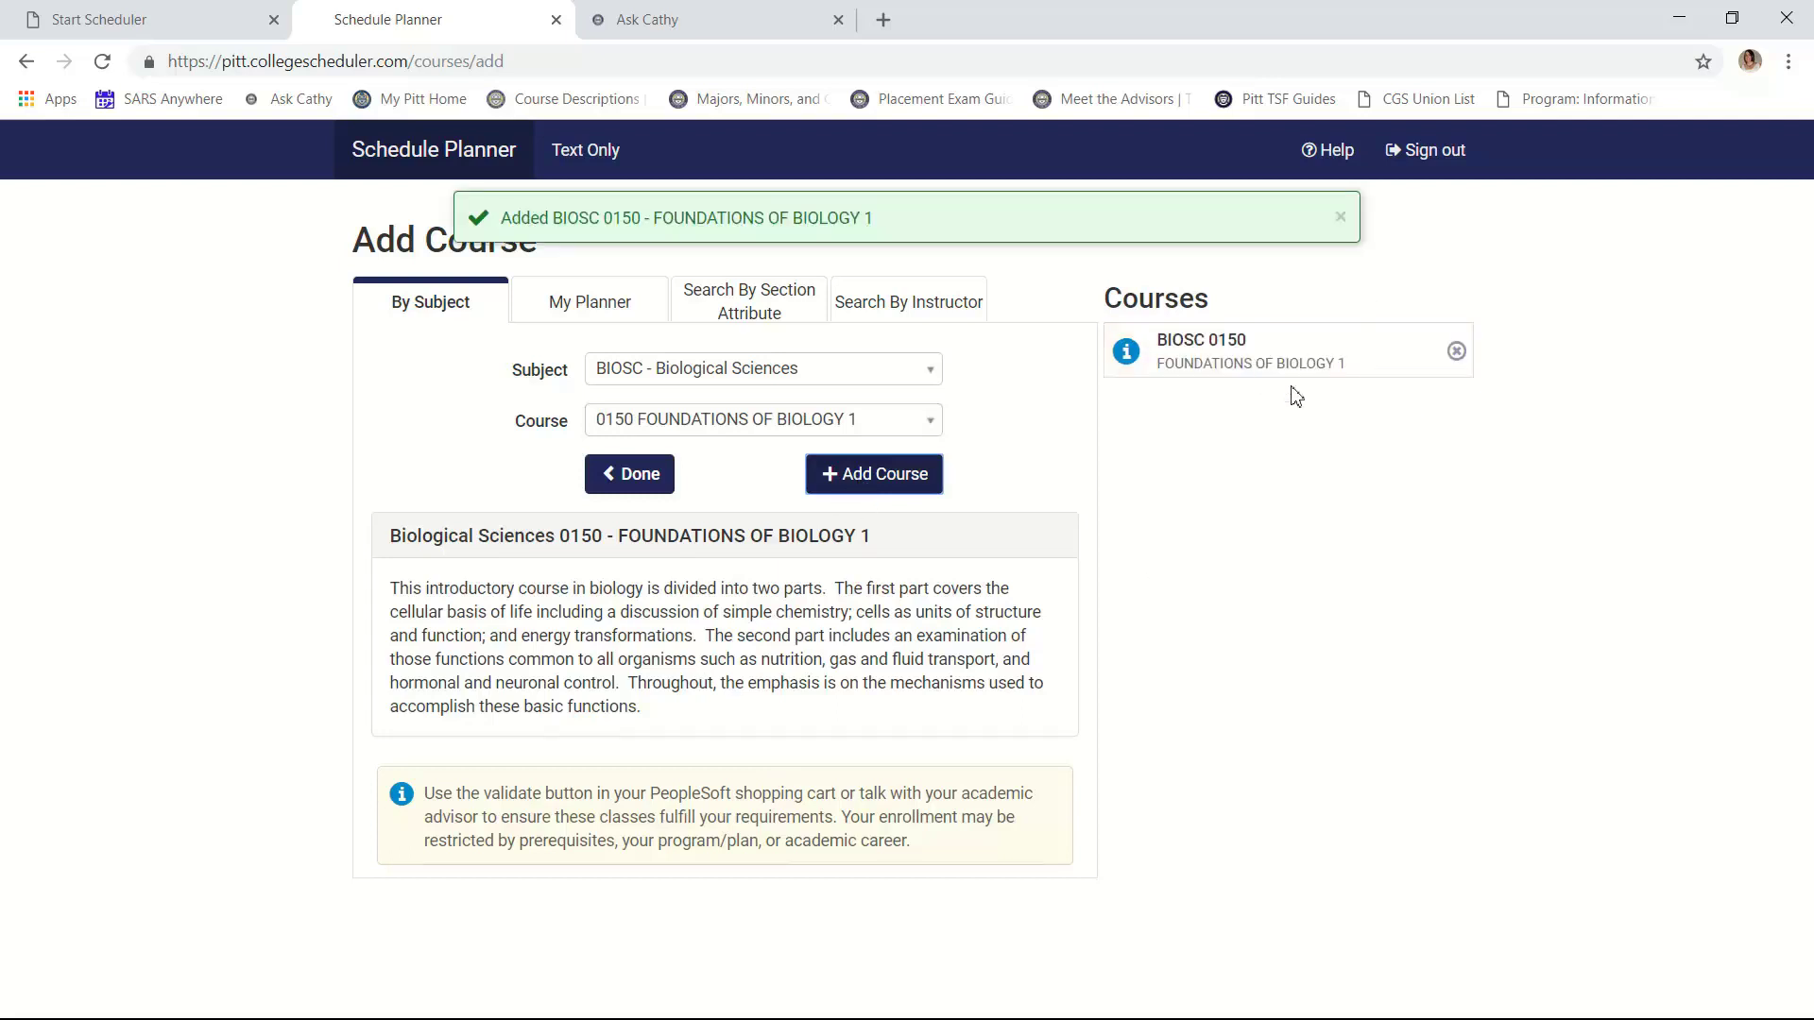
Add the Anthropology course ANTH 0780 Intro to Cultural Anthropology to the course list
left_click(929, 371)
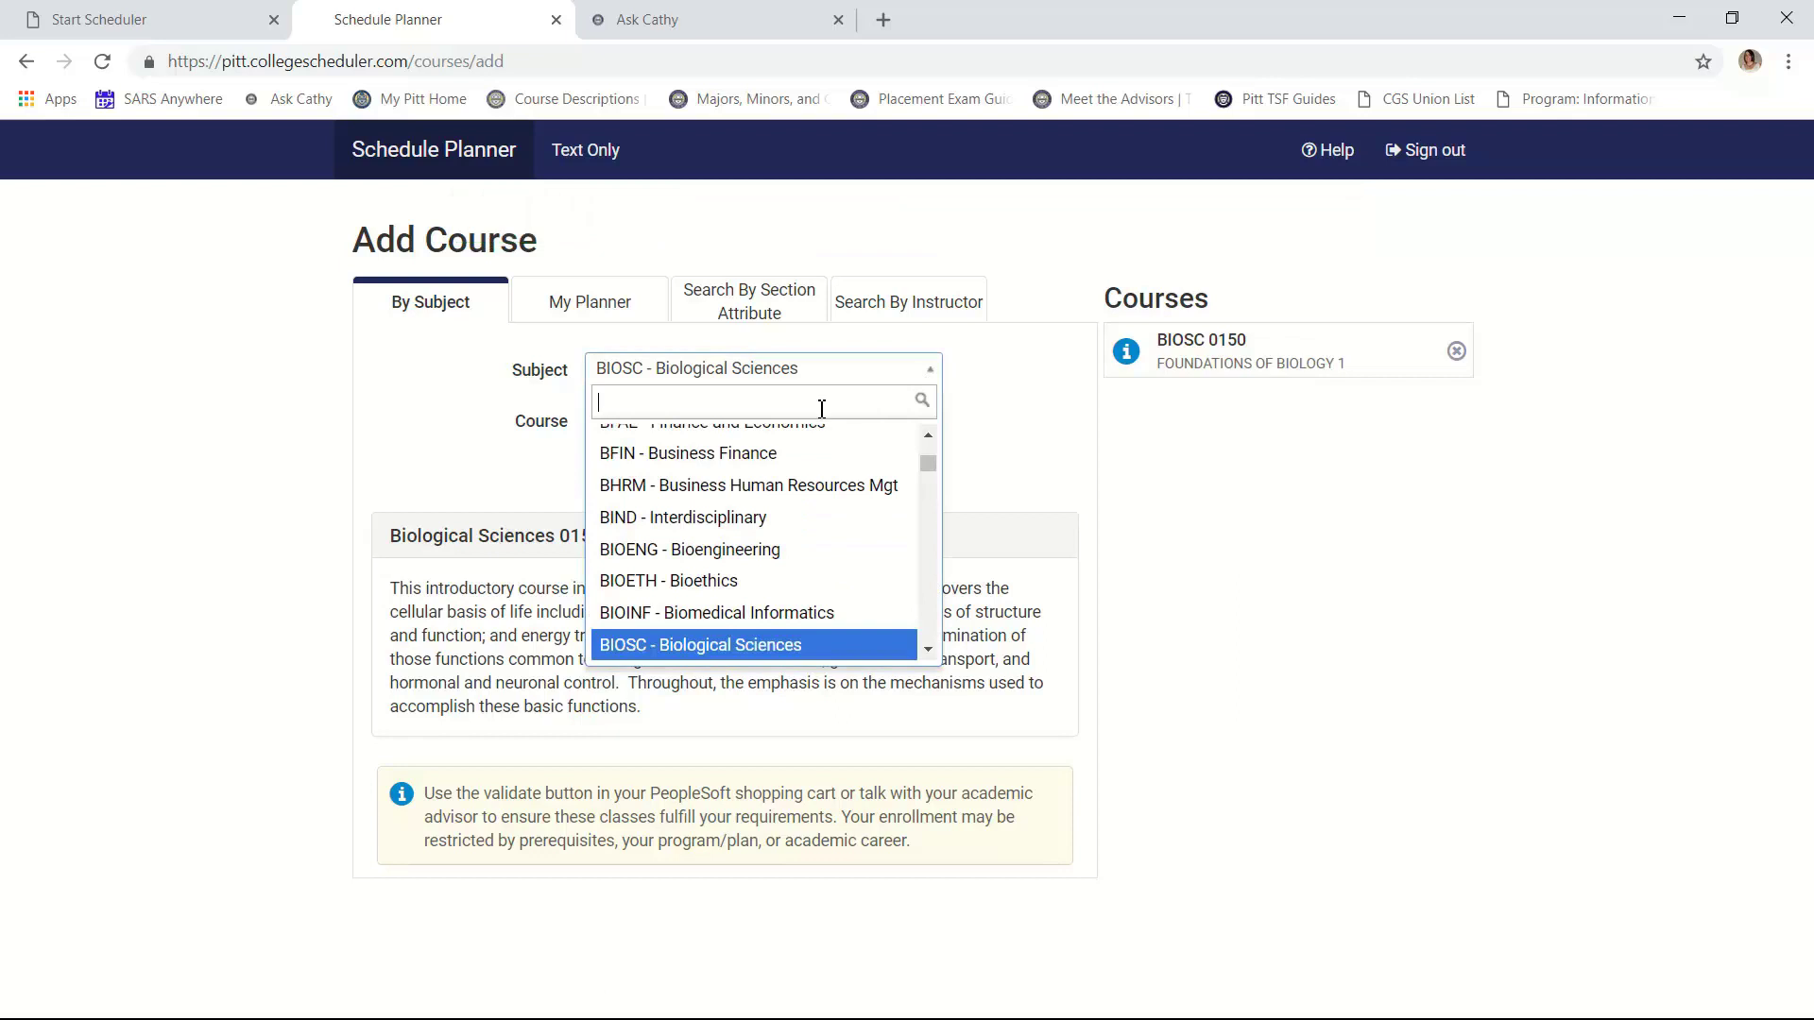
type("anth")
key("Return")
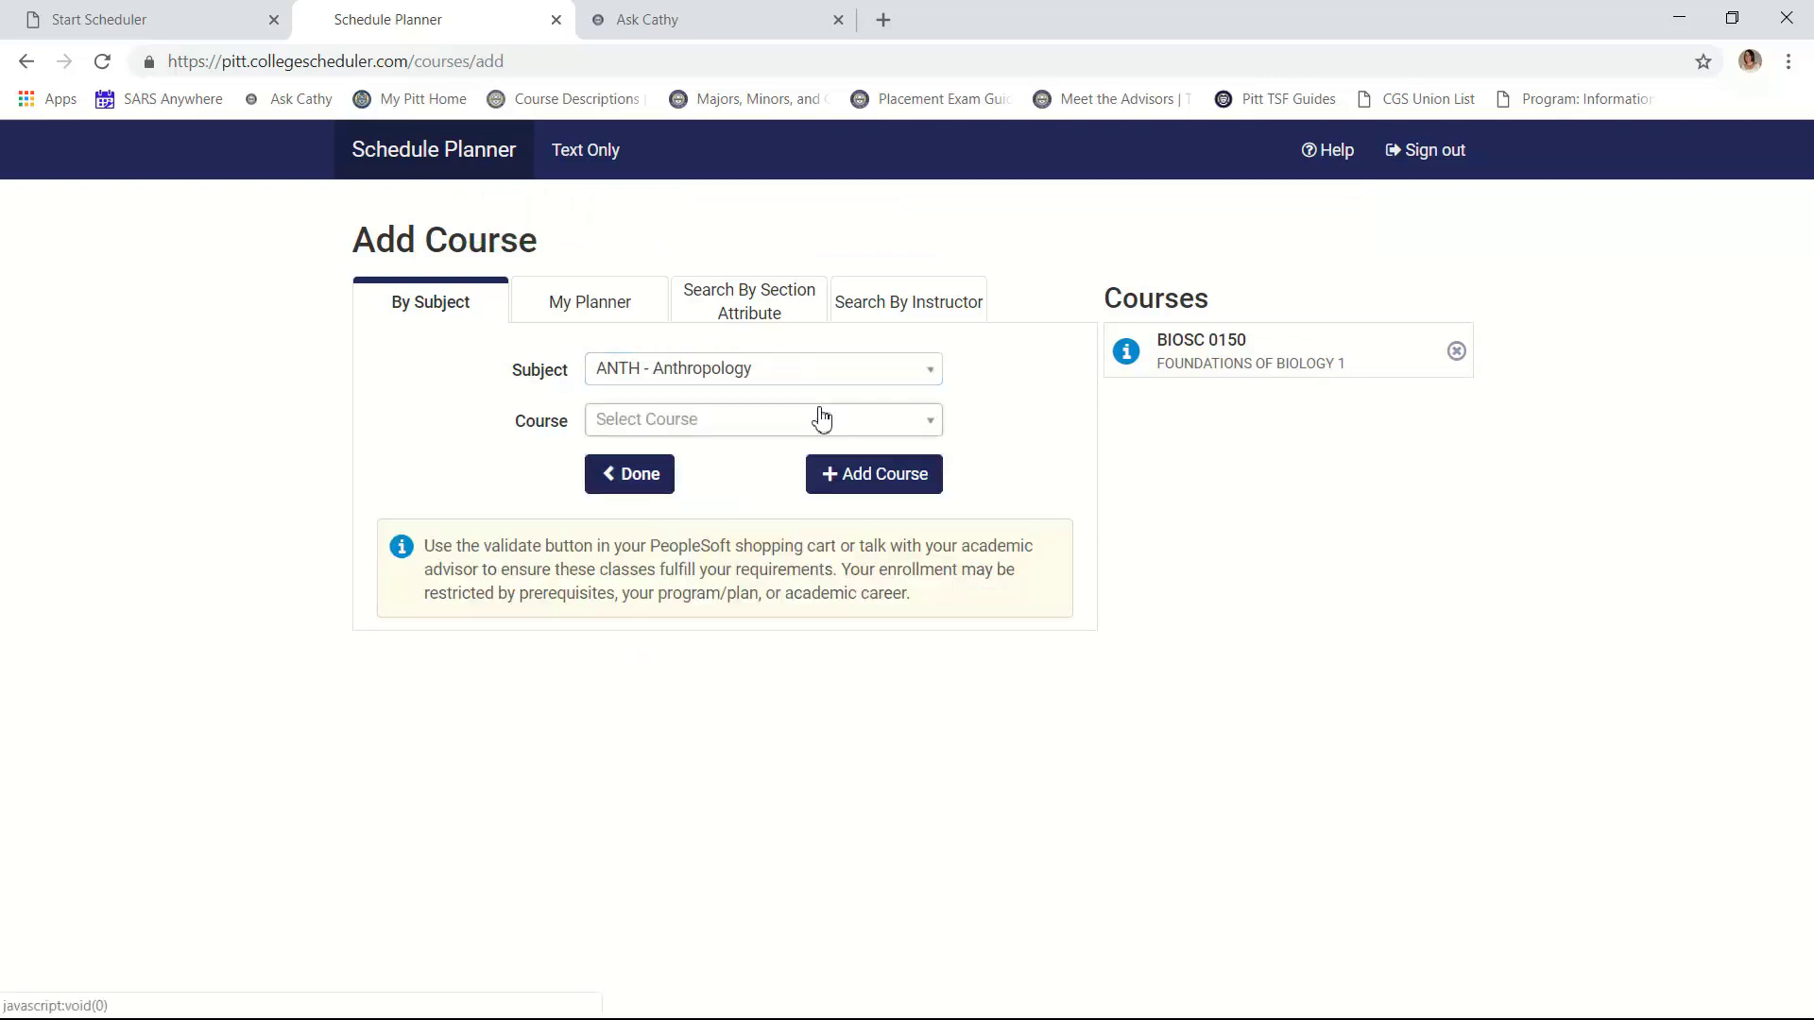
left_click(815, 427)
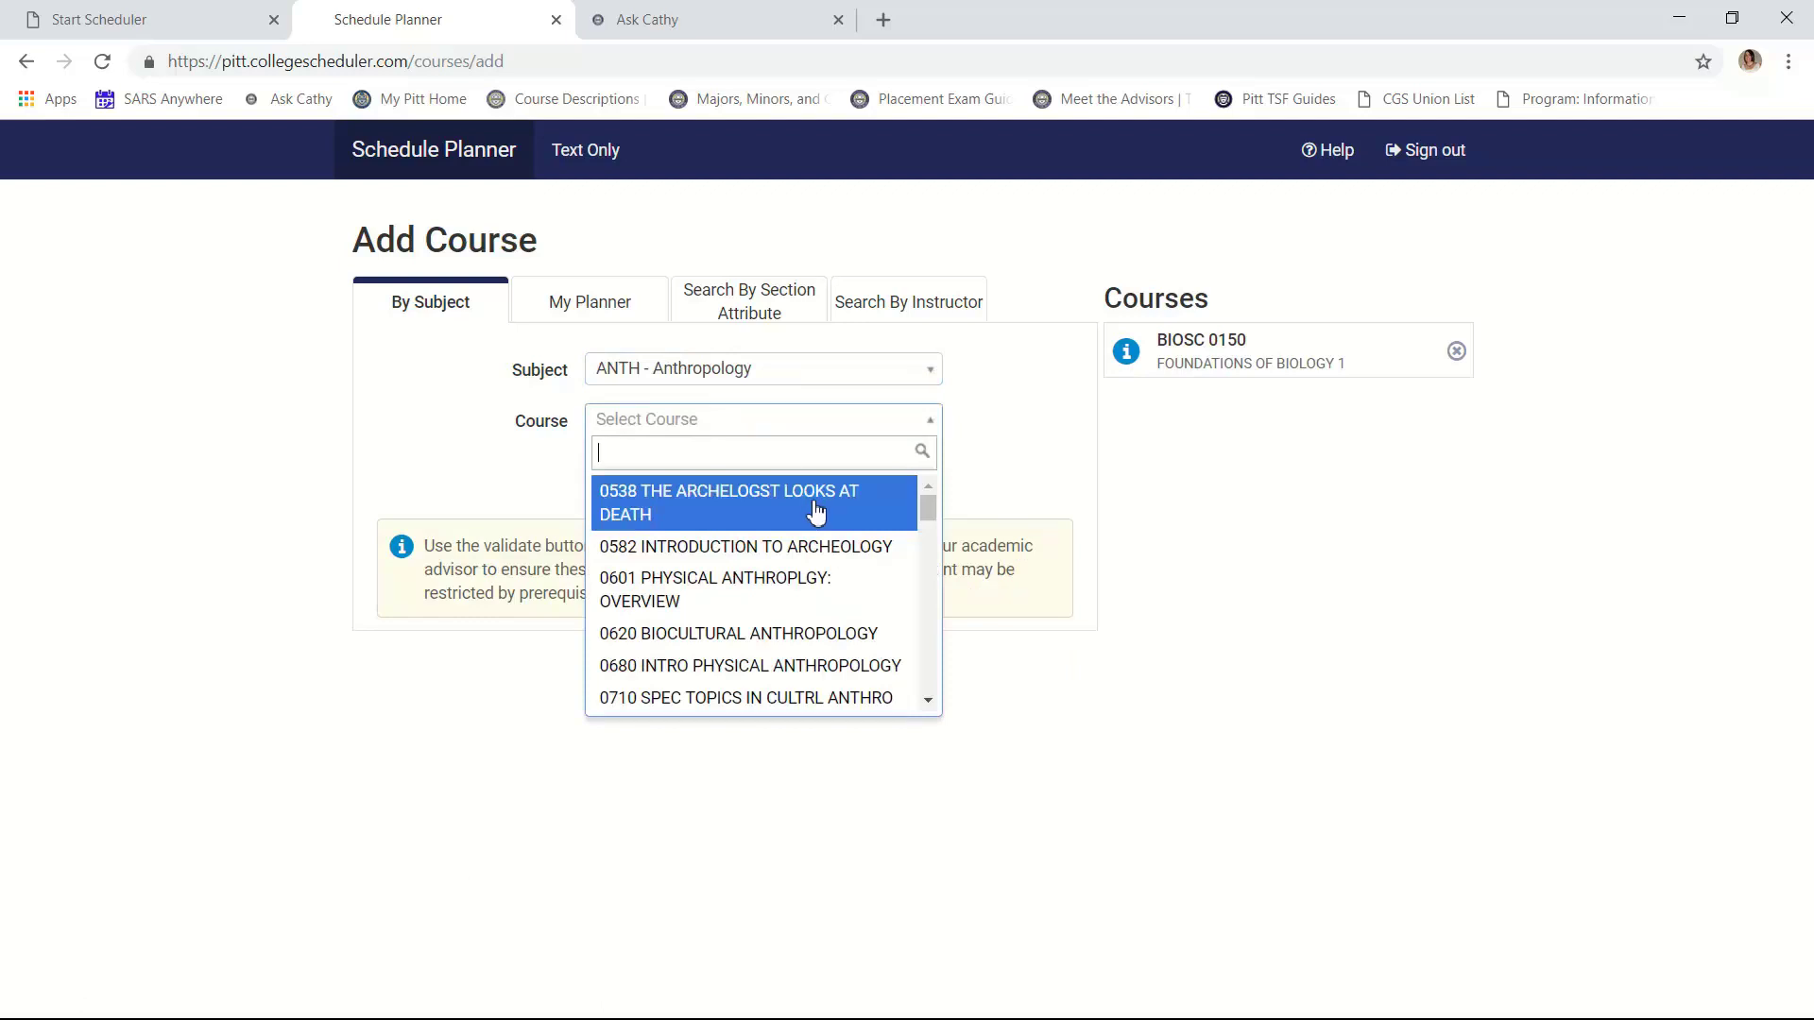
scroll(816, 511, "down", 1)
left_click(803, 661)
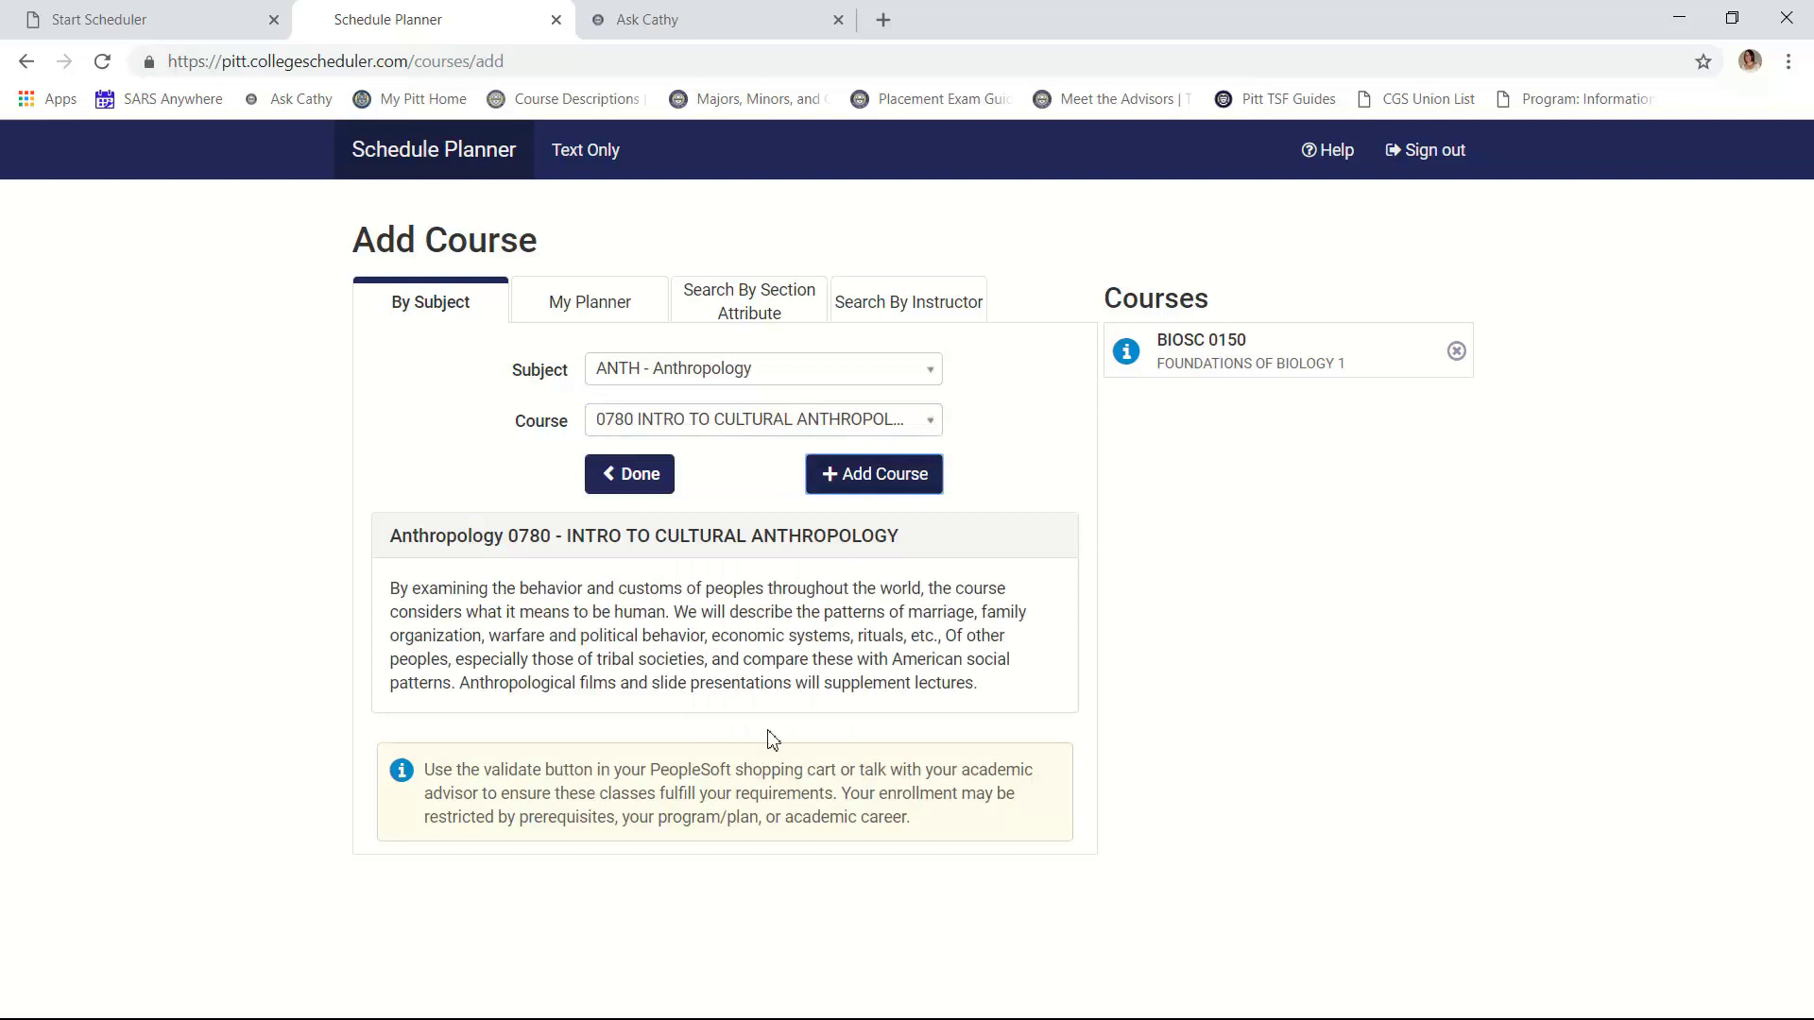
left_click(881, 477)
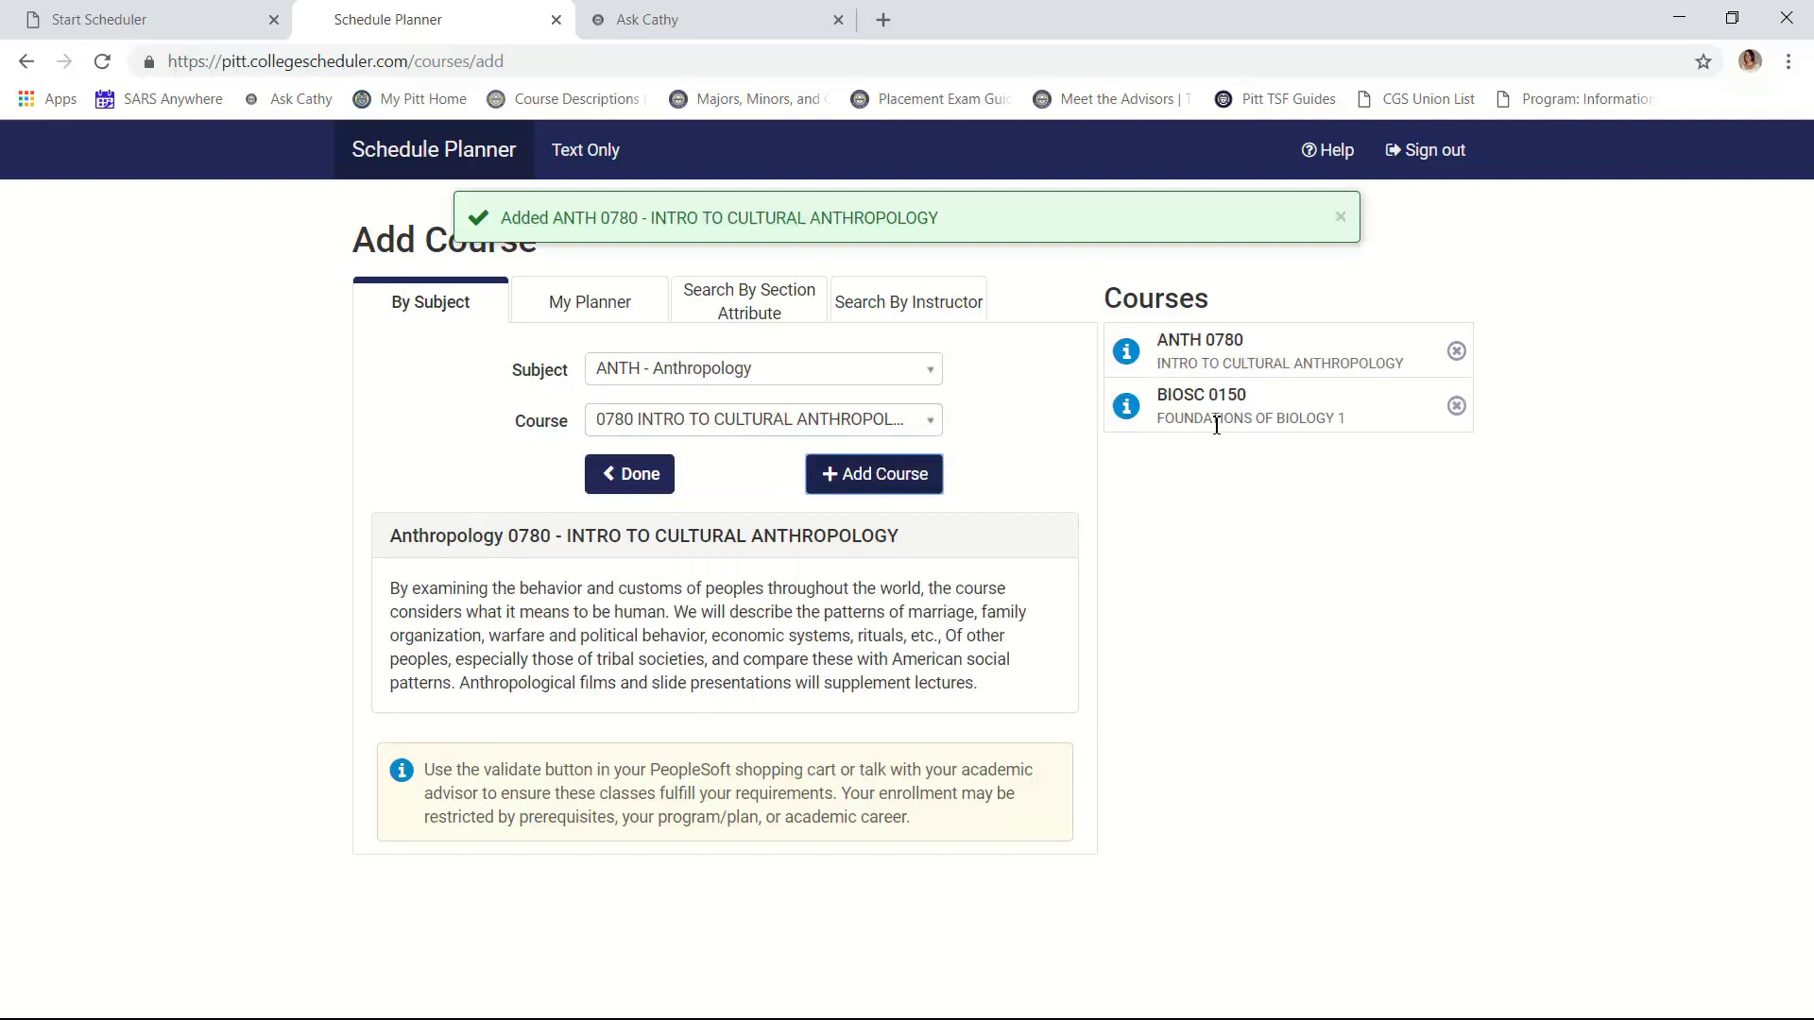
Add the English Literature course ENGLIT 0562 Childhood's Books to the course list
left_click(780, 370)
left_click_drag(929, 455, 852, 436)
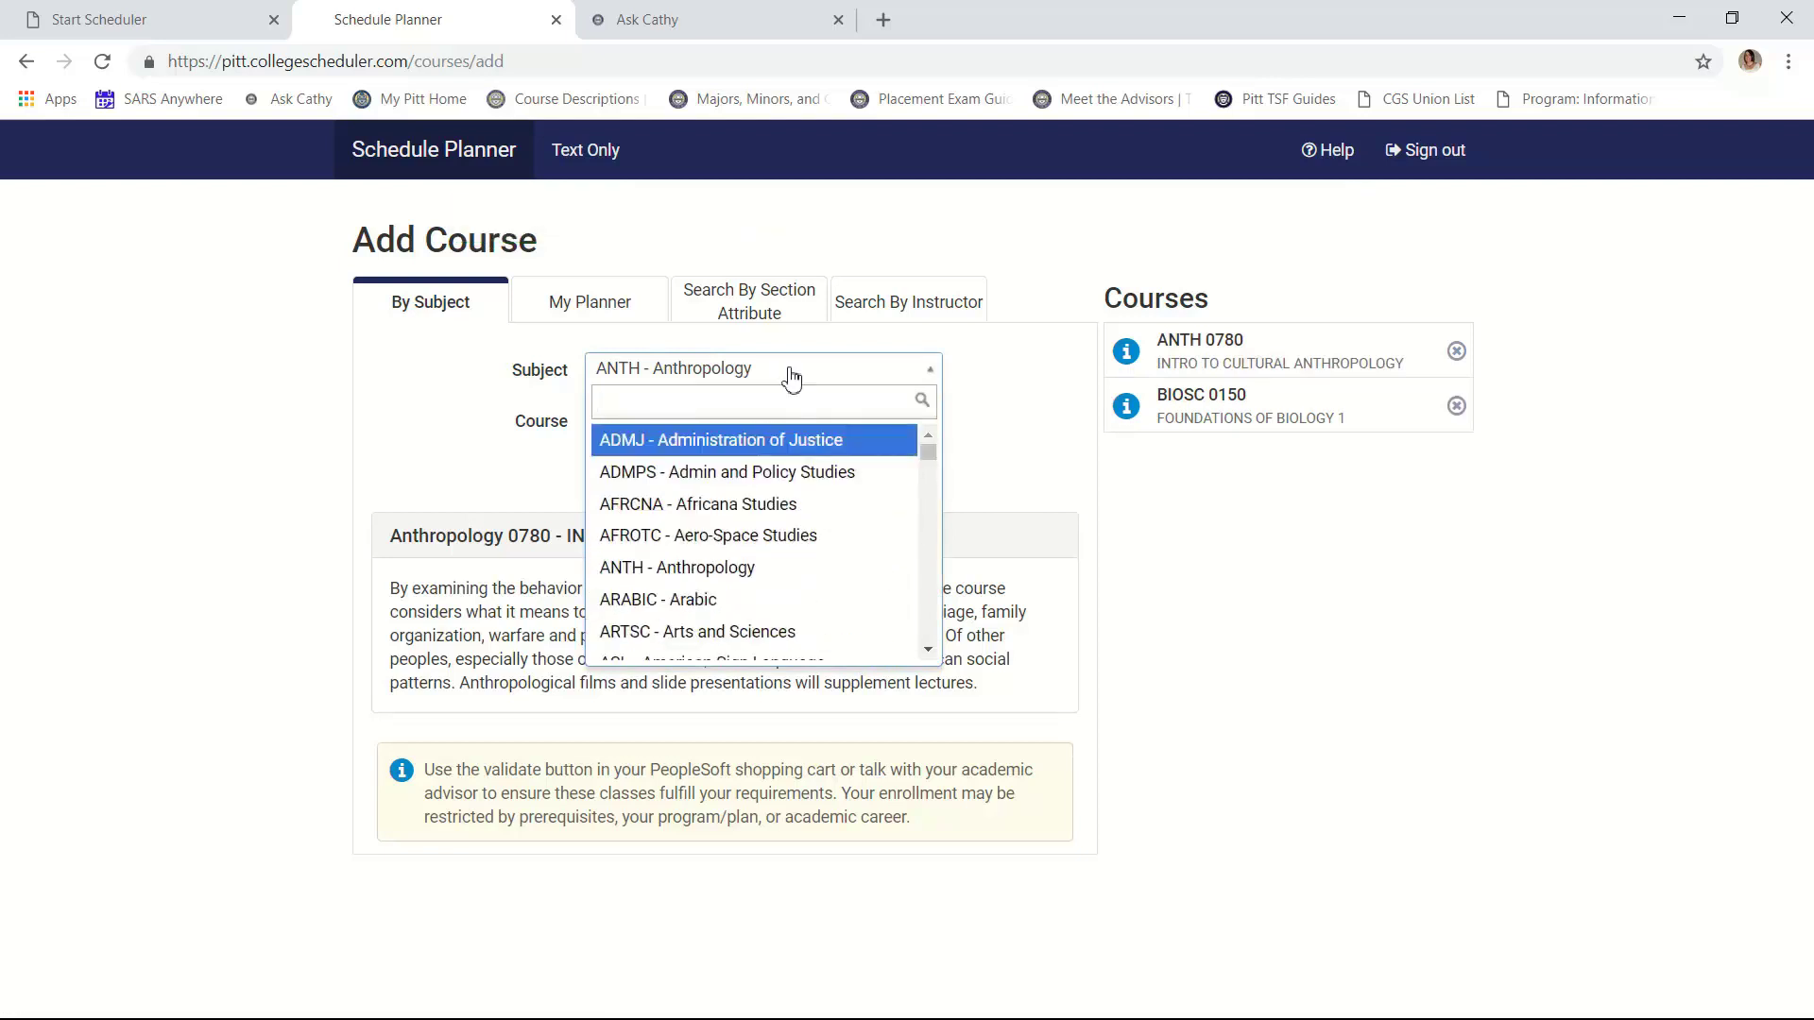
left_click(792, 376)
left_click(753, 378)
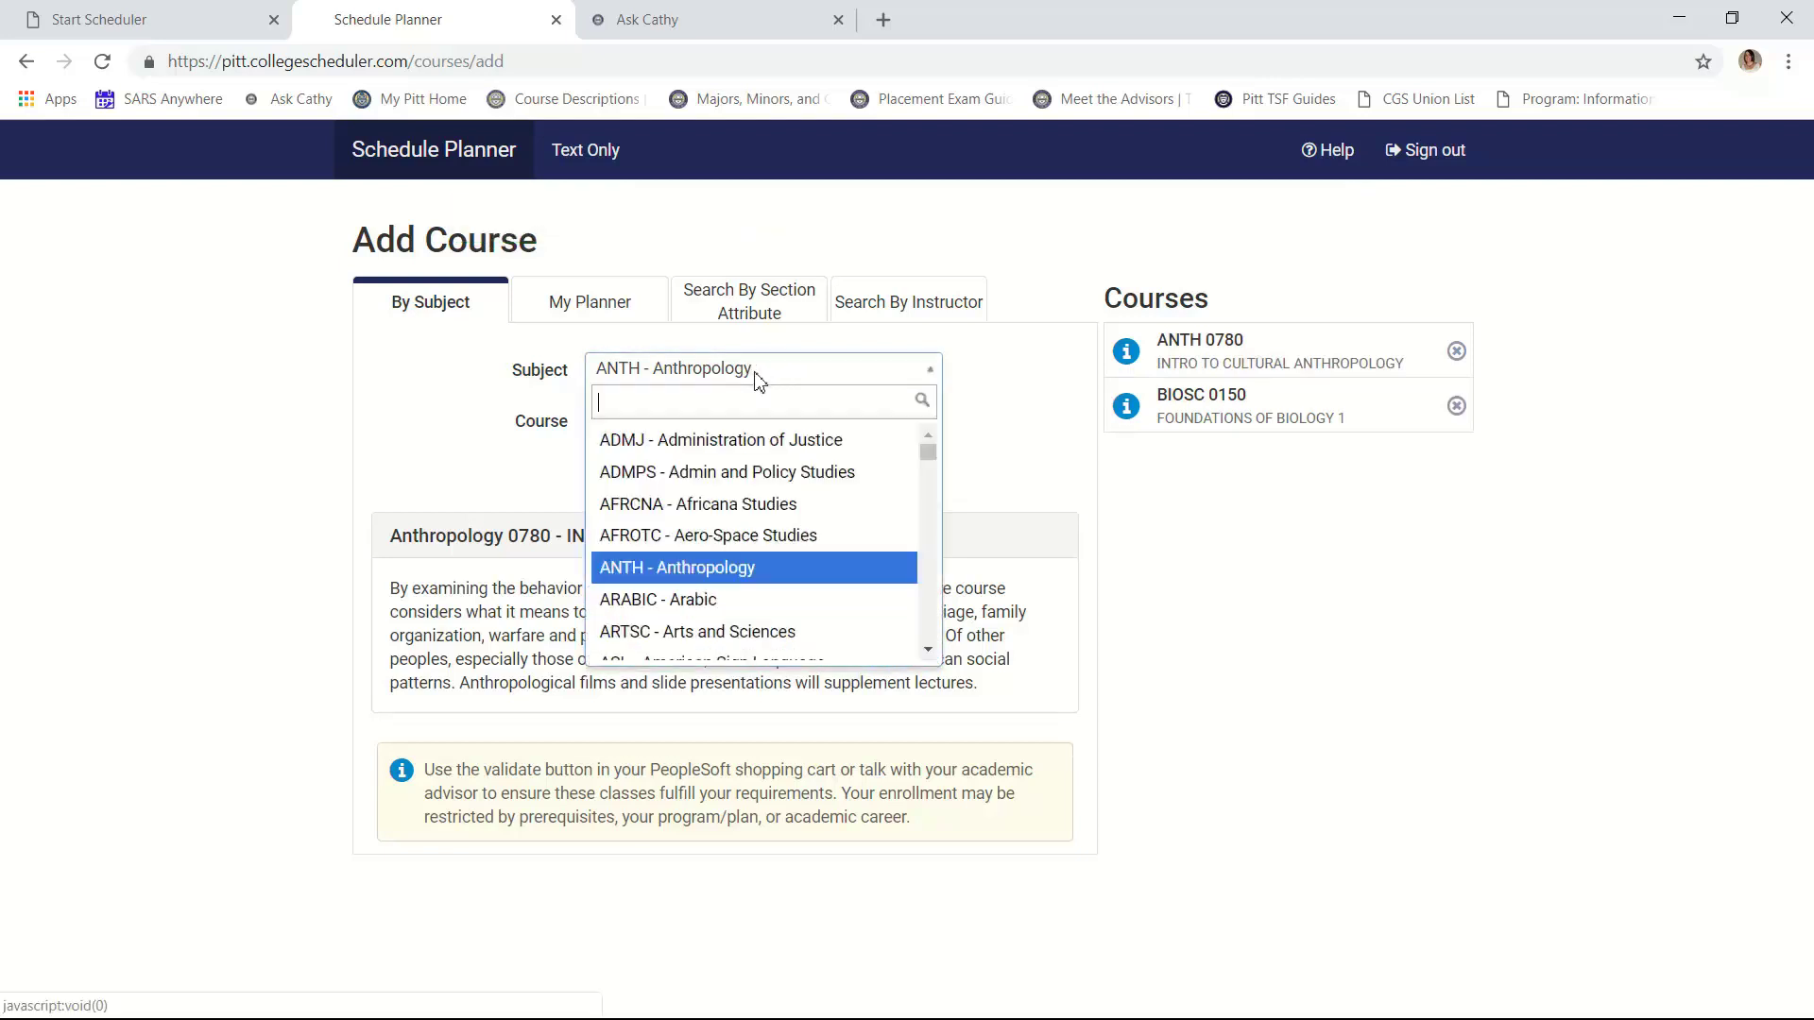
type("englit")
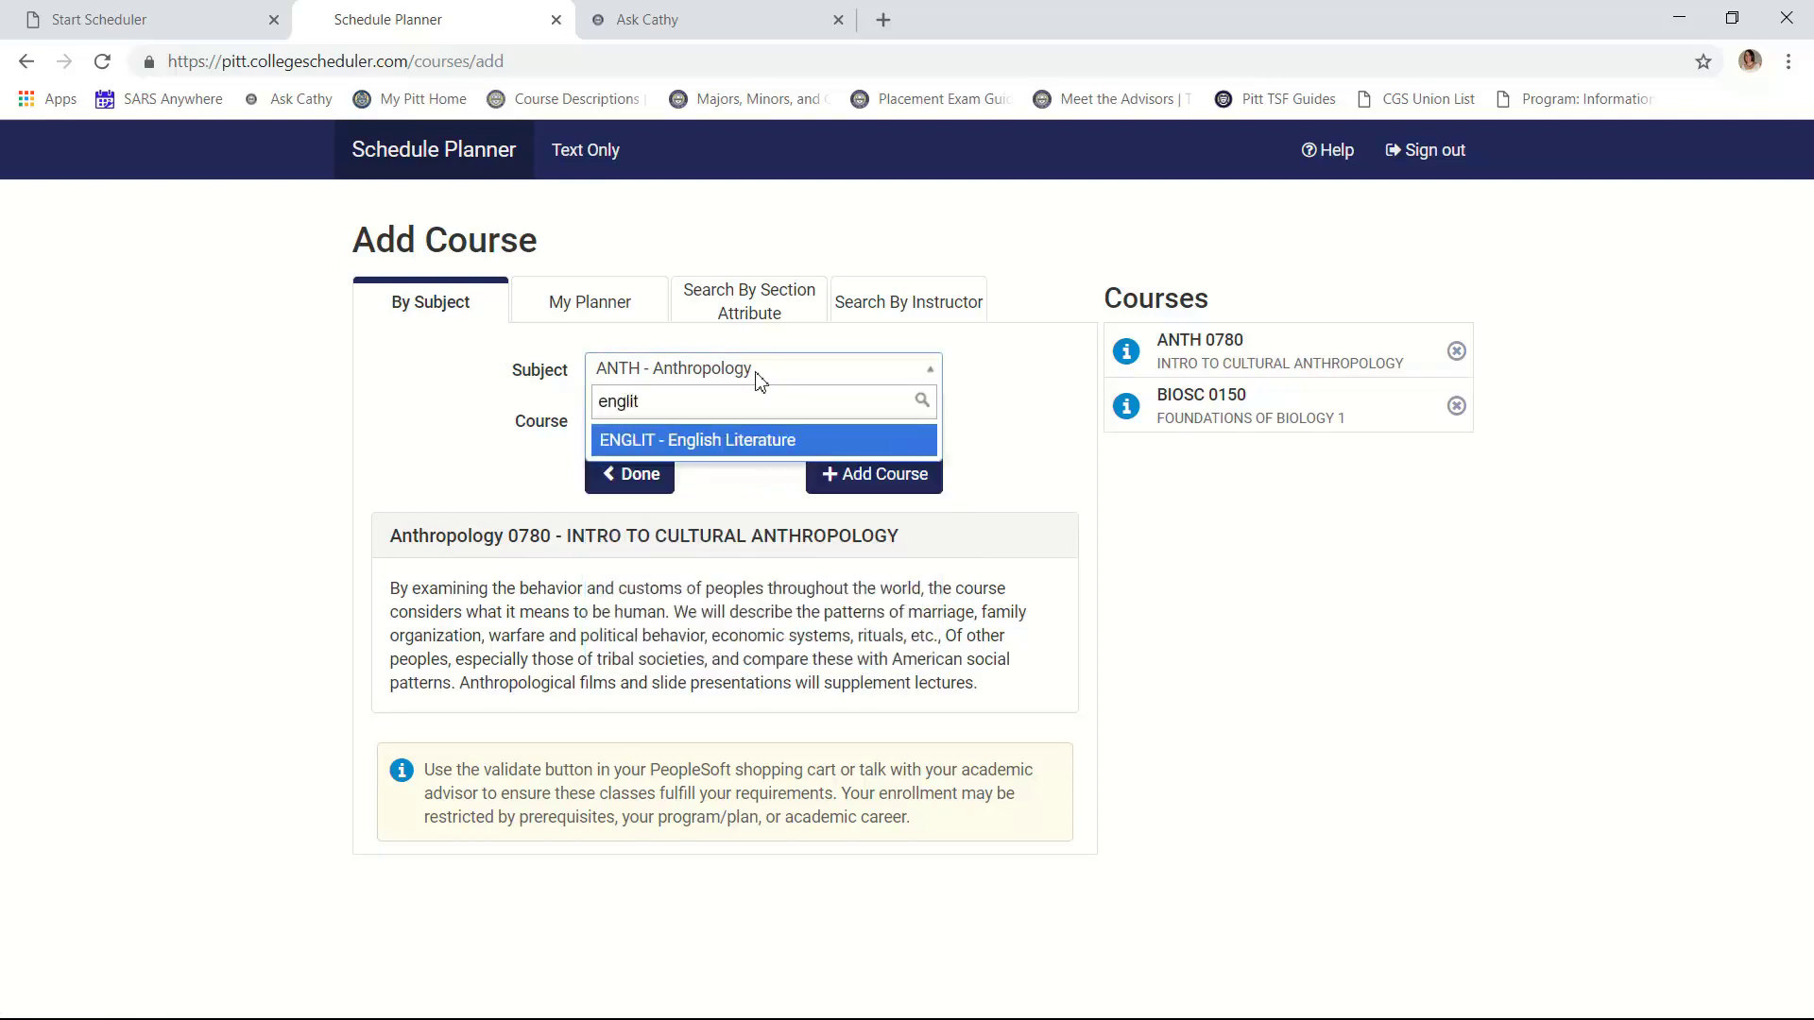
left_click(757, 440)
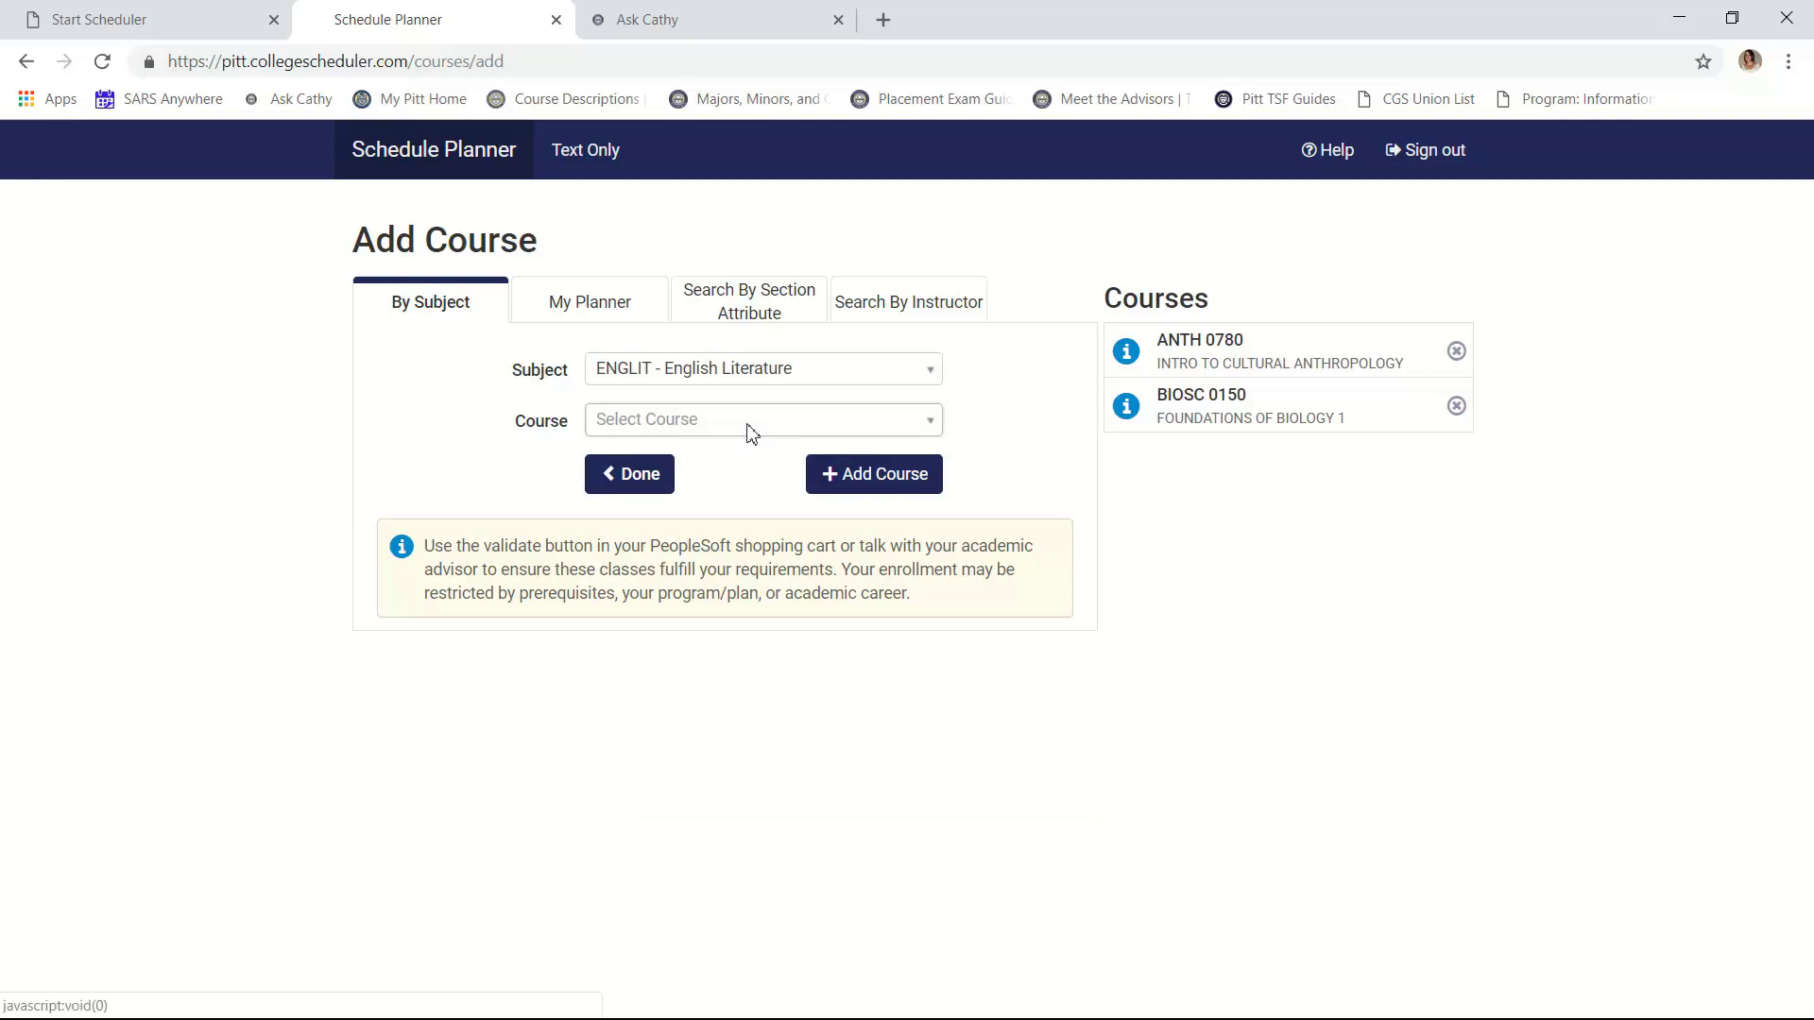
left_click(751, 427)
scroll(761, 572, "down", 2)
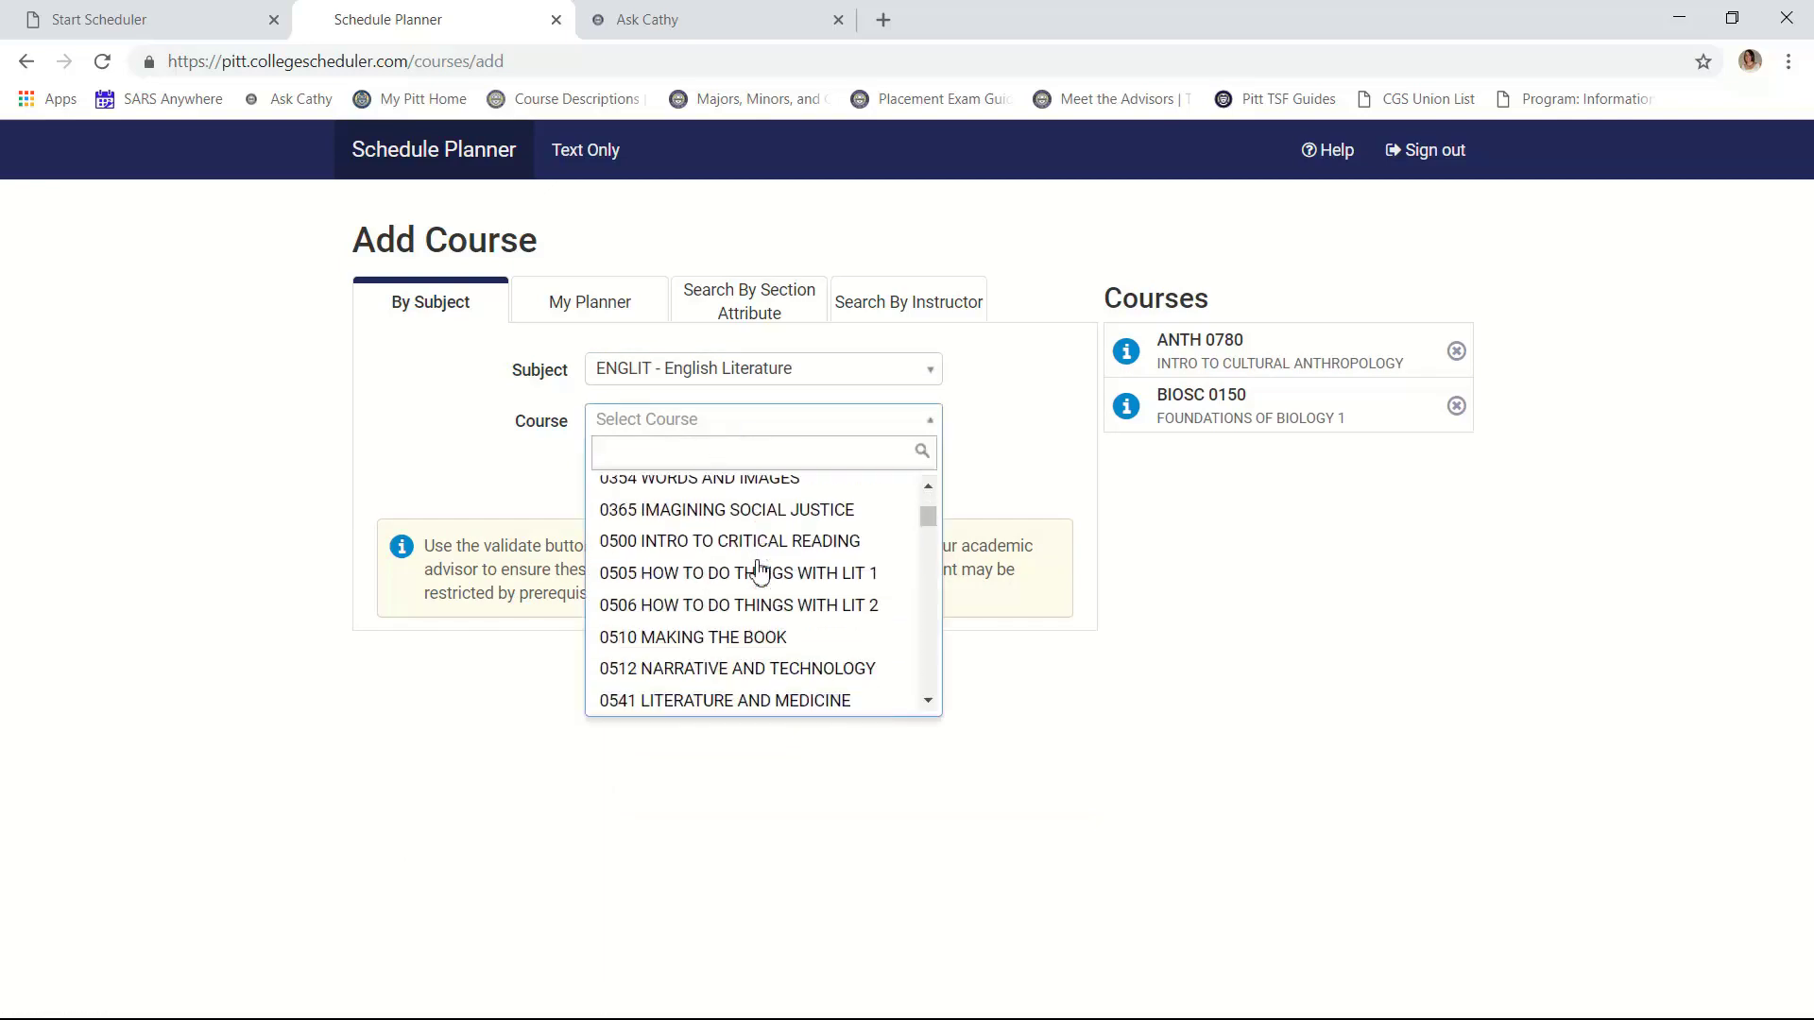
scroll(760, 570, "down", 1)
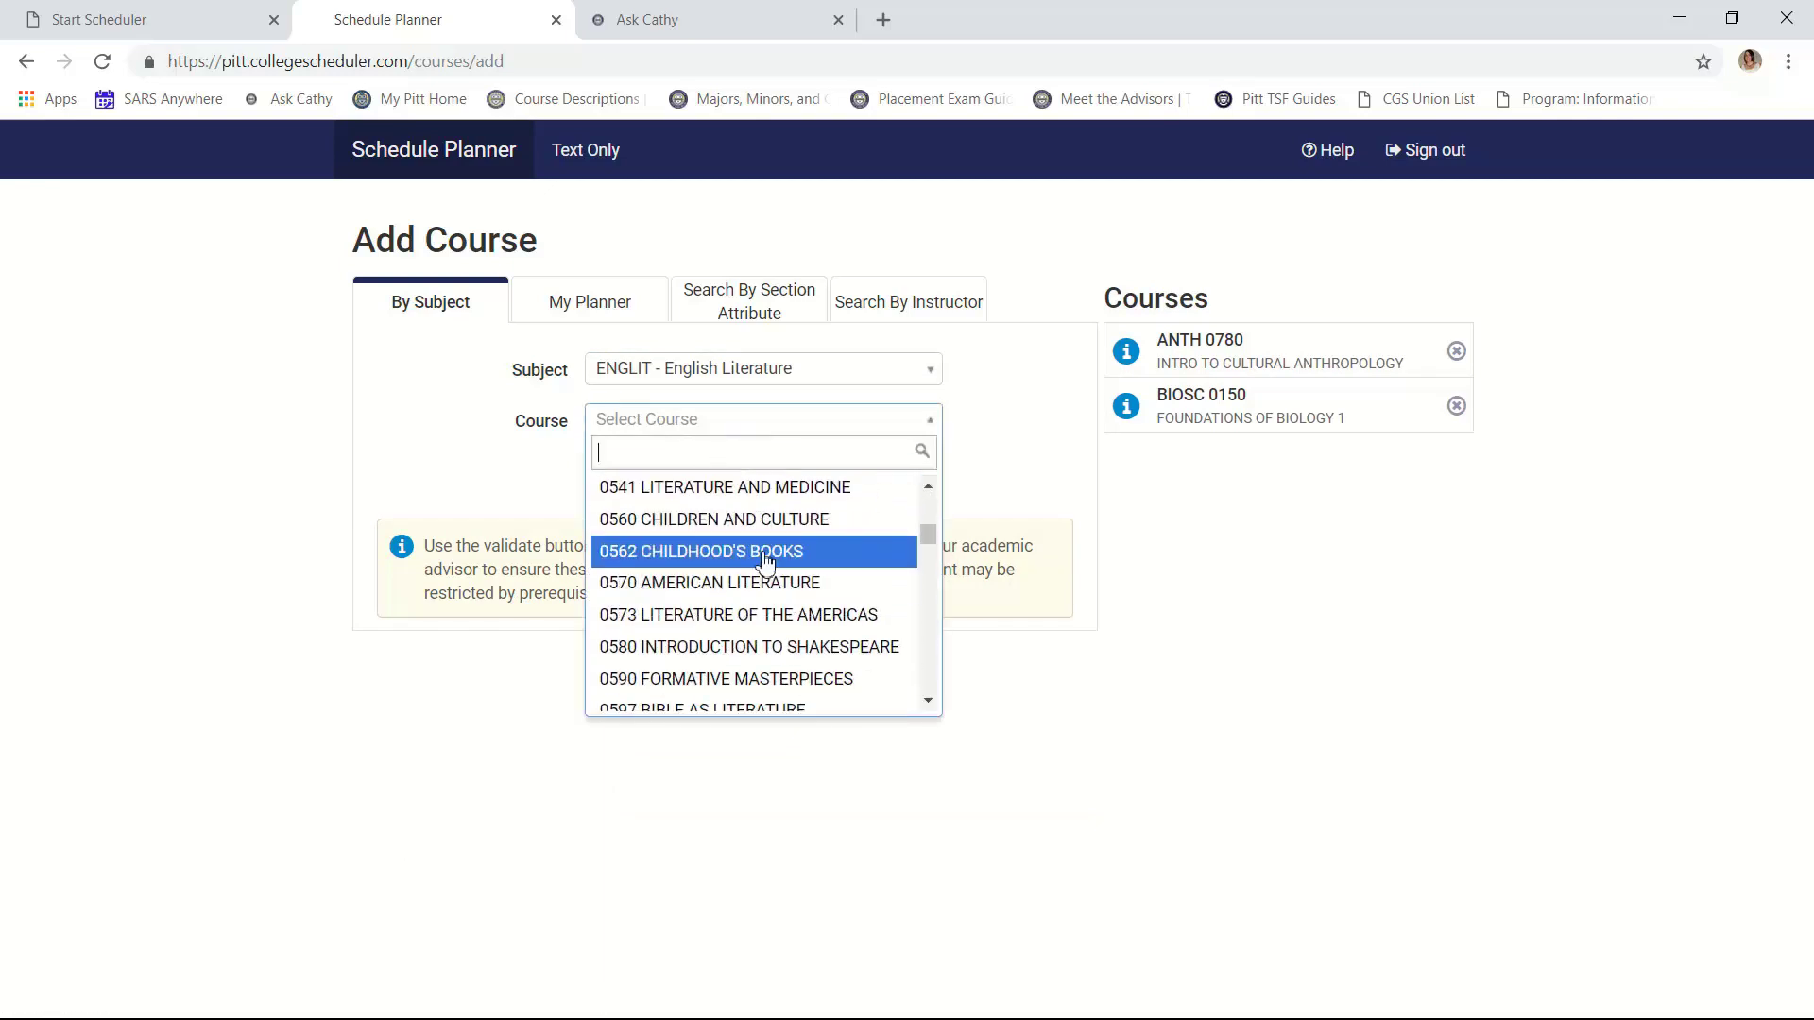
left_click(765, 560)
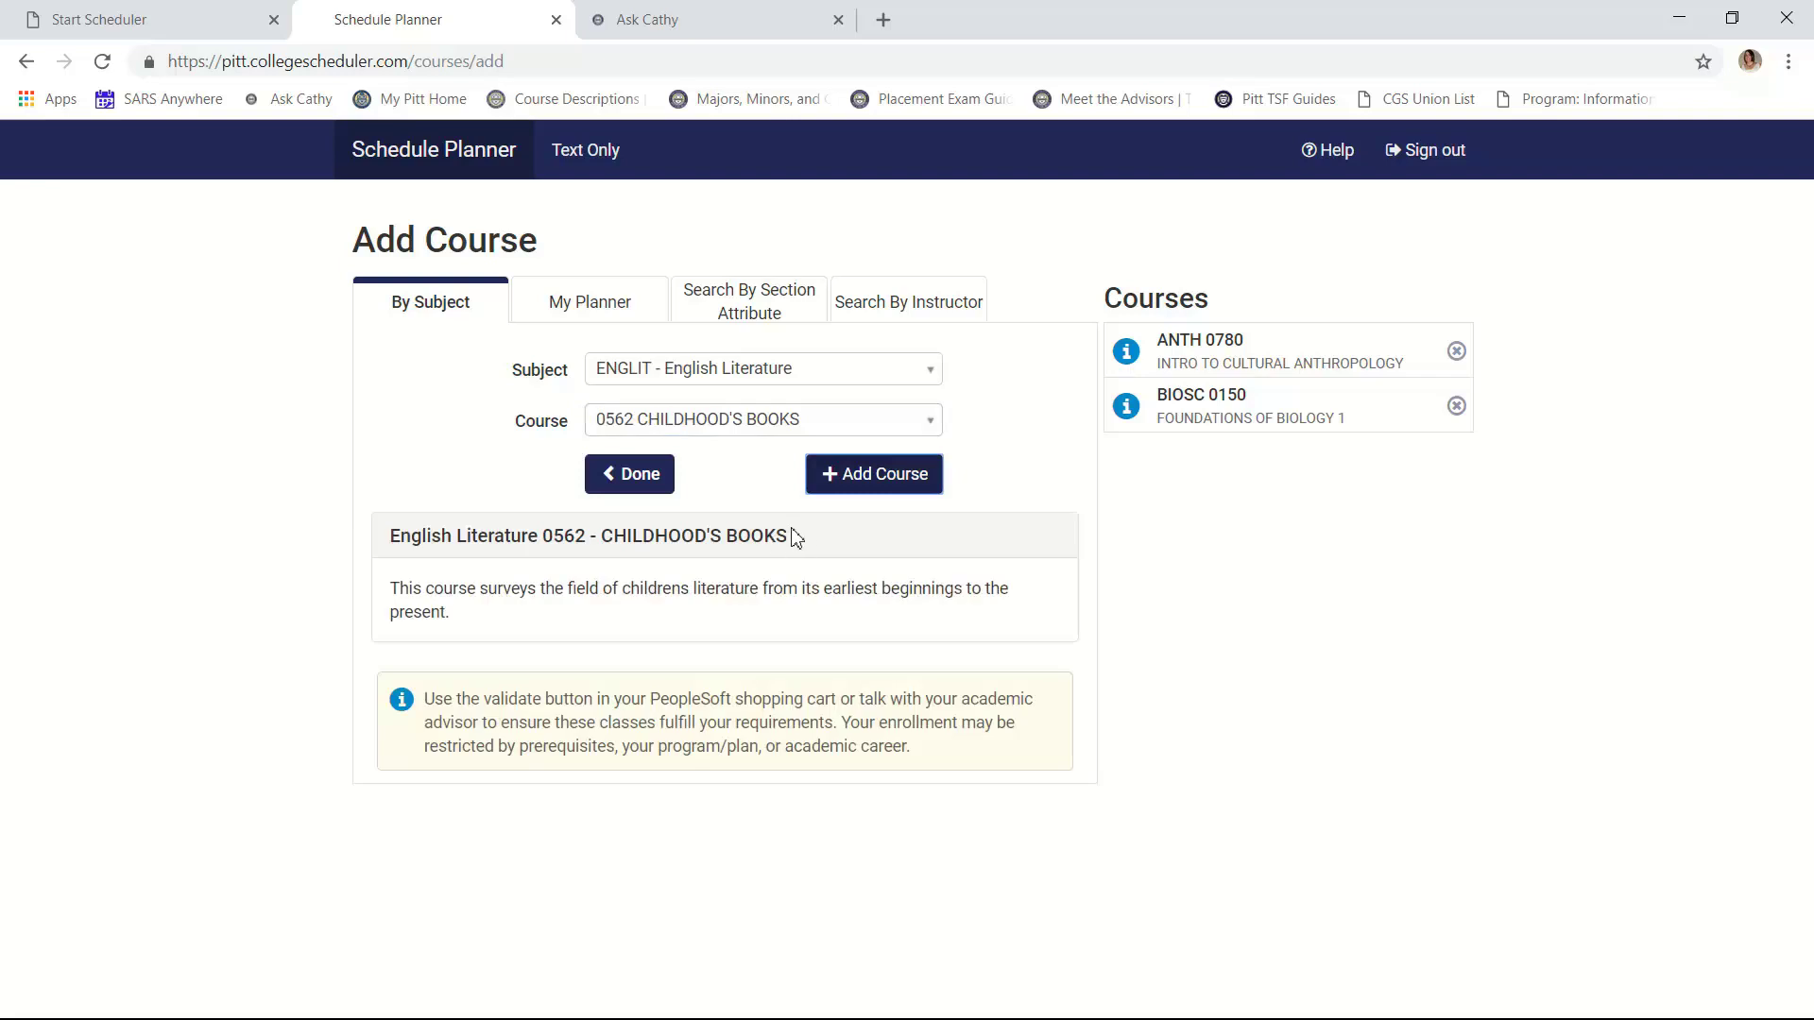
left_click(849, 491)
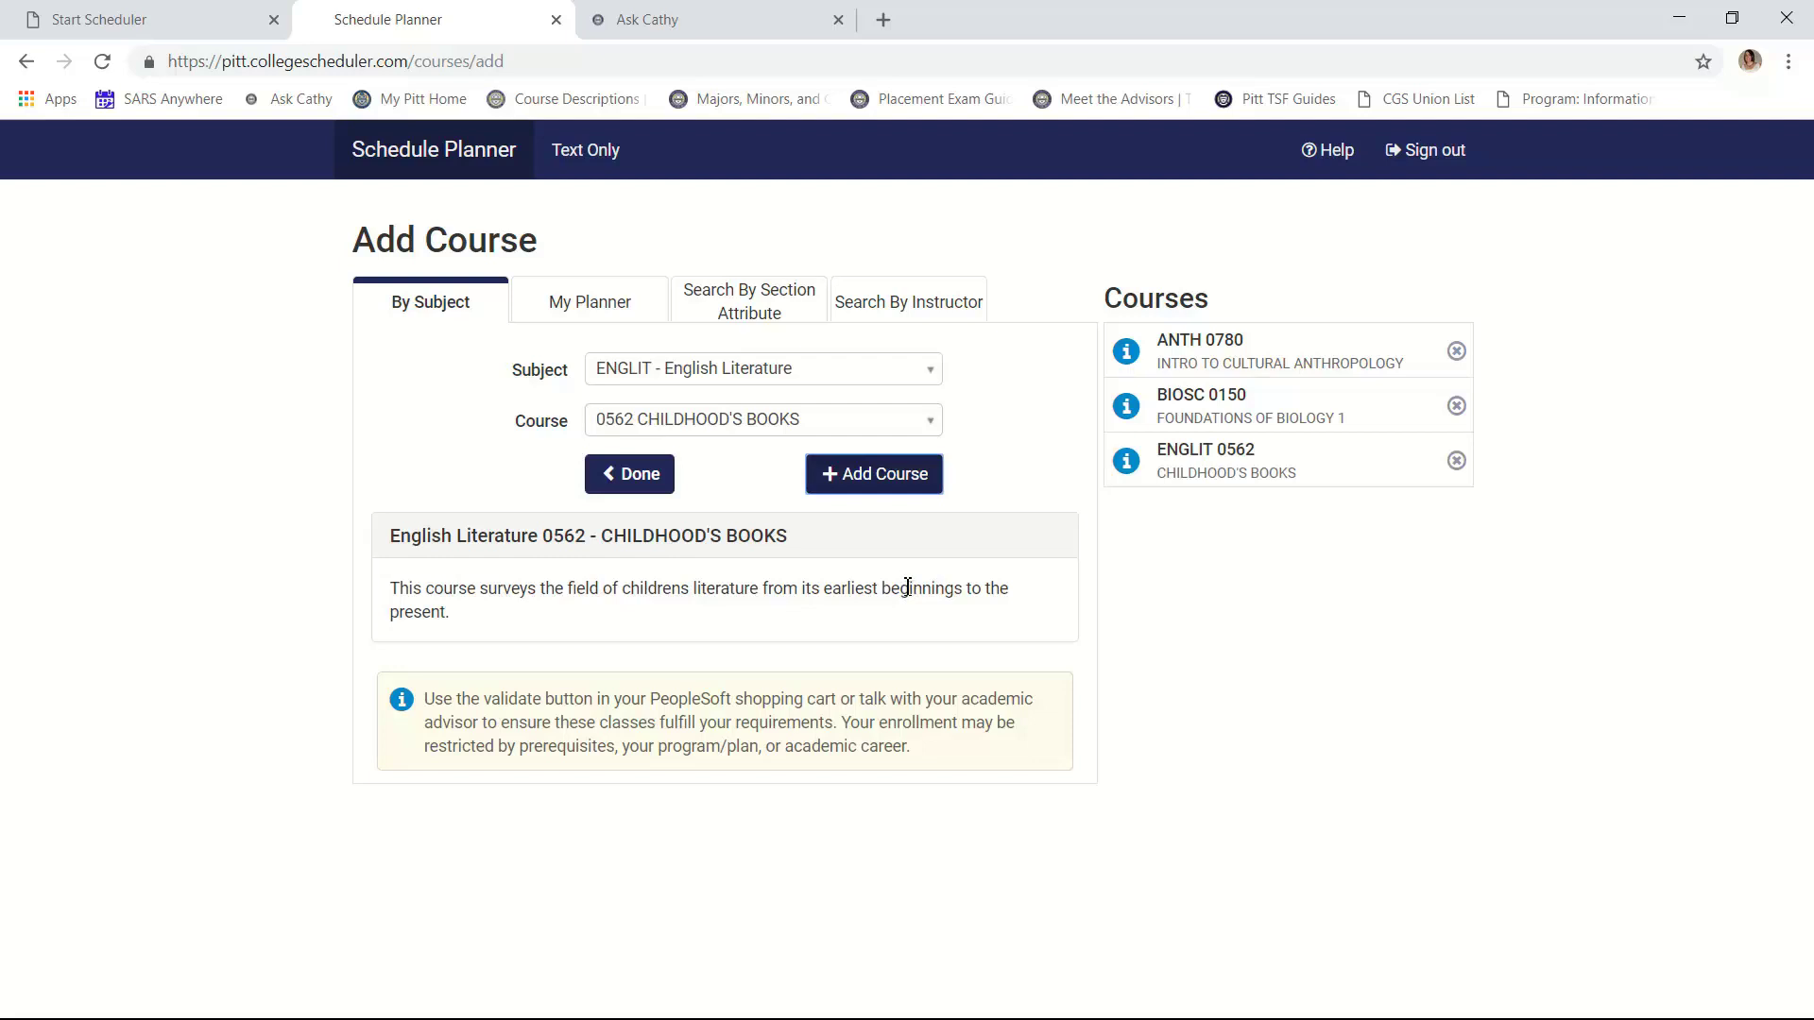
Add the Psychology course PSY 0310 Developmental Psychology to the course list
left_click(739, 382)
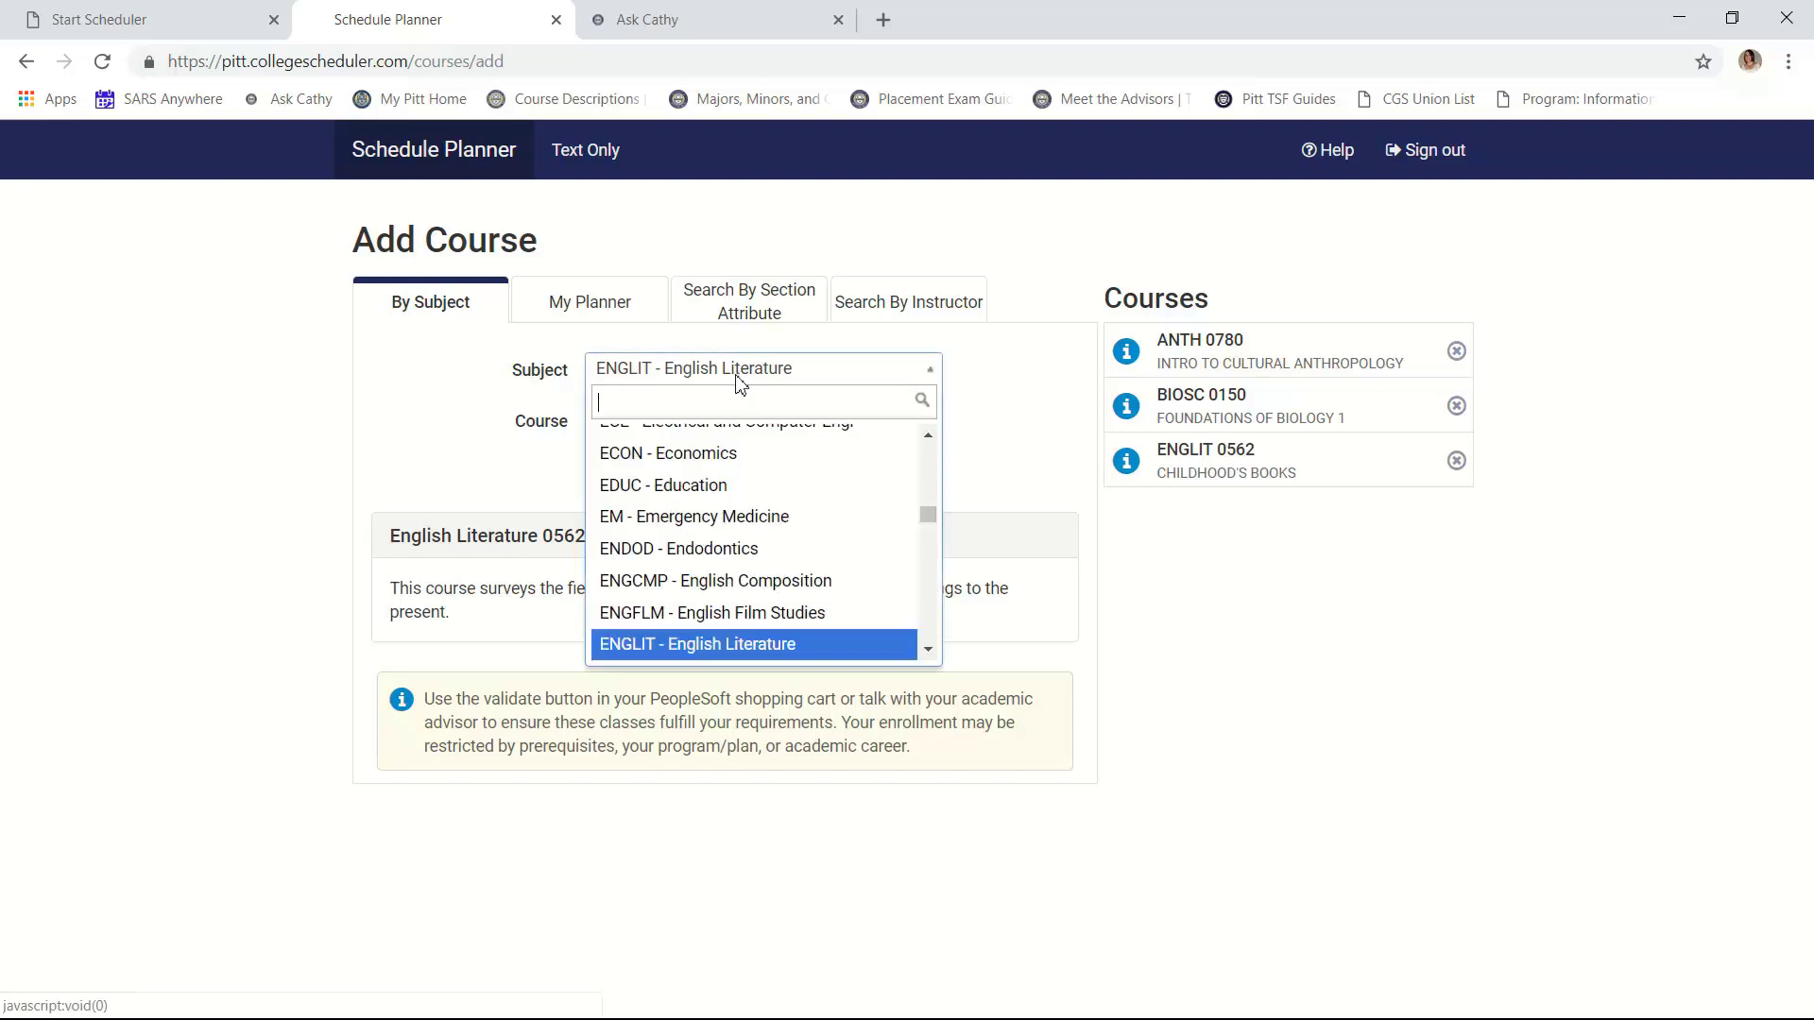
scroll(883, 519, "up", 2)
type("psy 03")
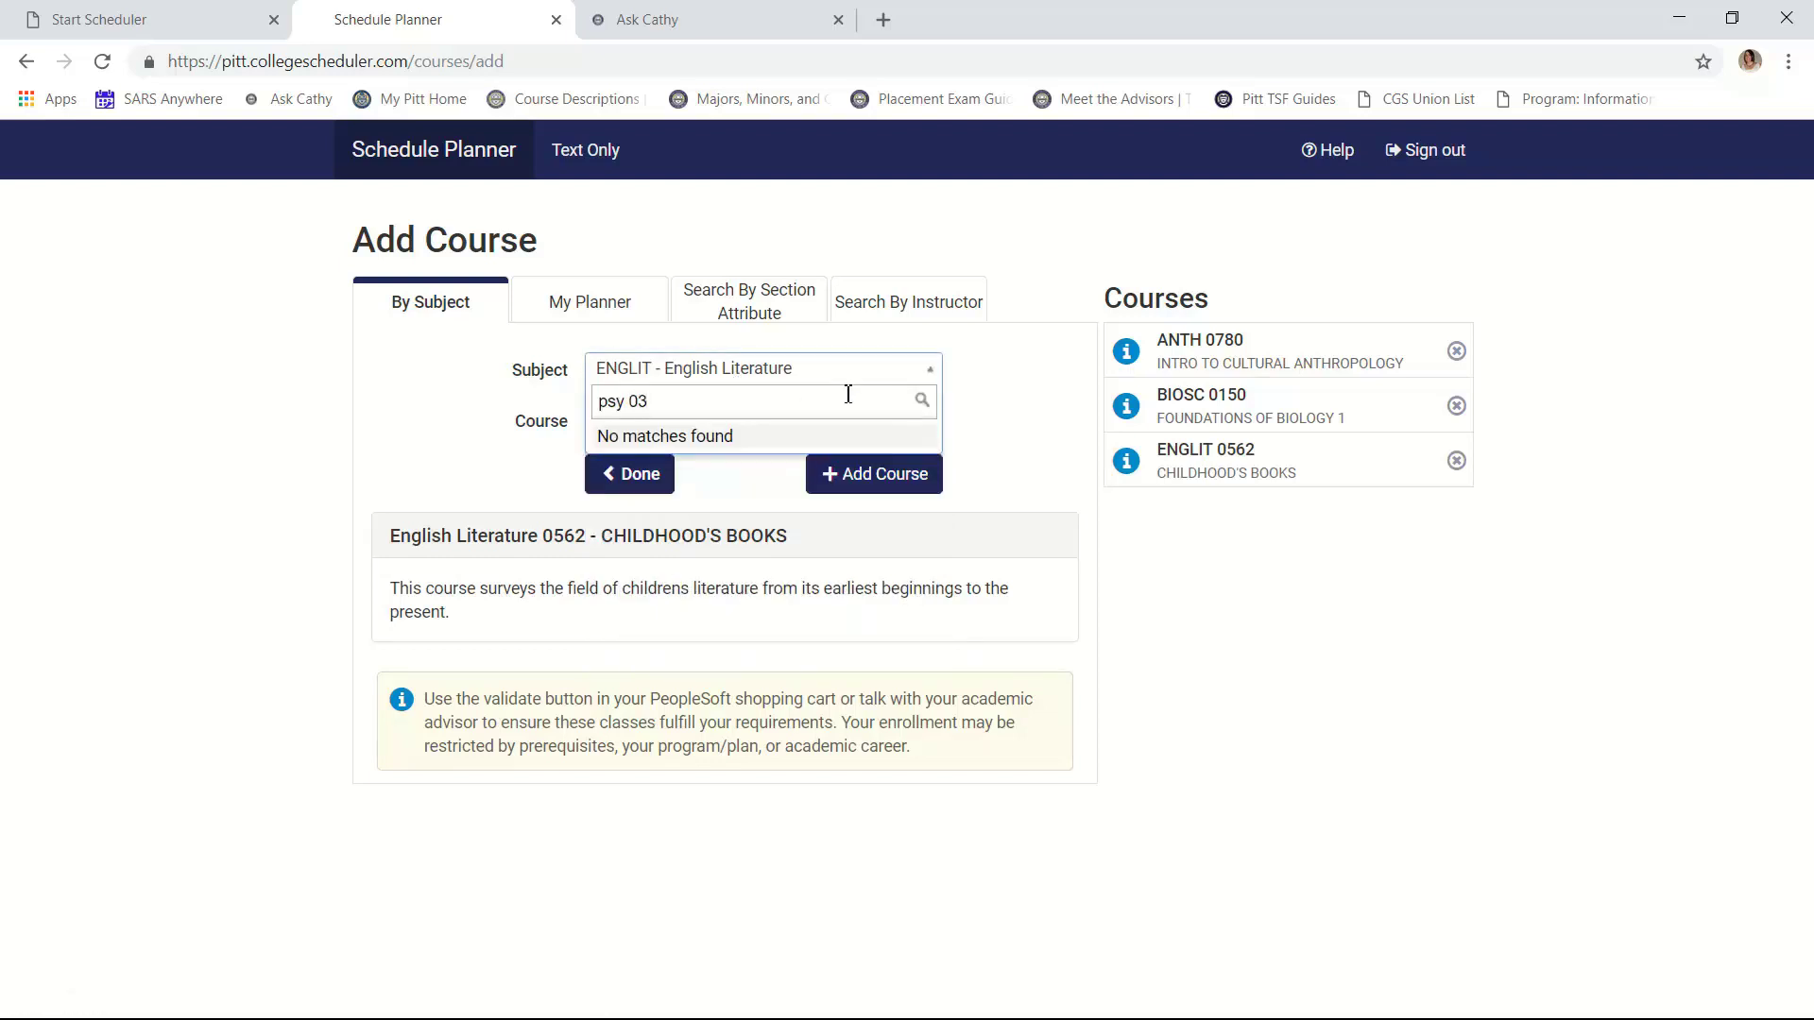
key("BackSpace")
key("BackSpace")
key("BackSpace")
key("BackSpace")
key("BackSpace")
key("BackSpace")
type("psy")
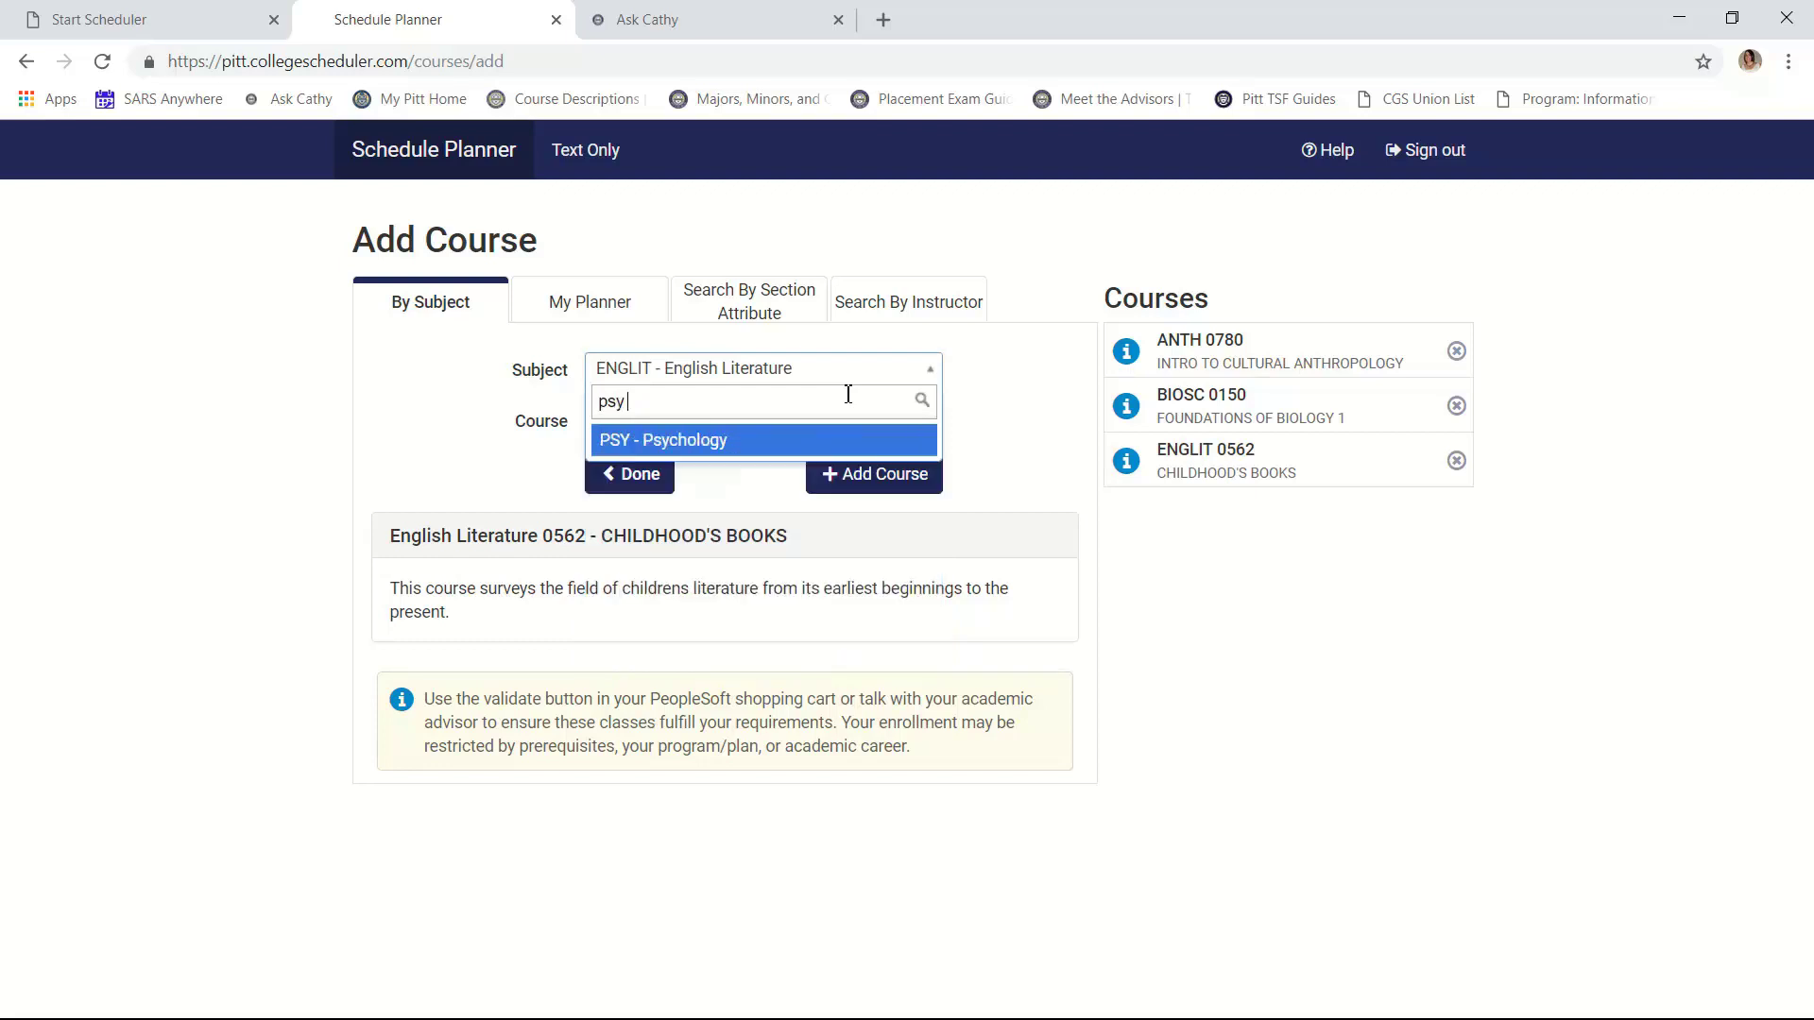
left_click(705, 422)
scroll(769, 599, "down", 5)
scroll(741, 567, "up", 3)
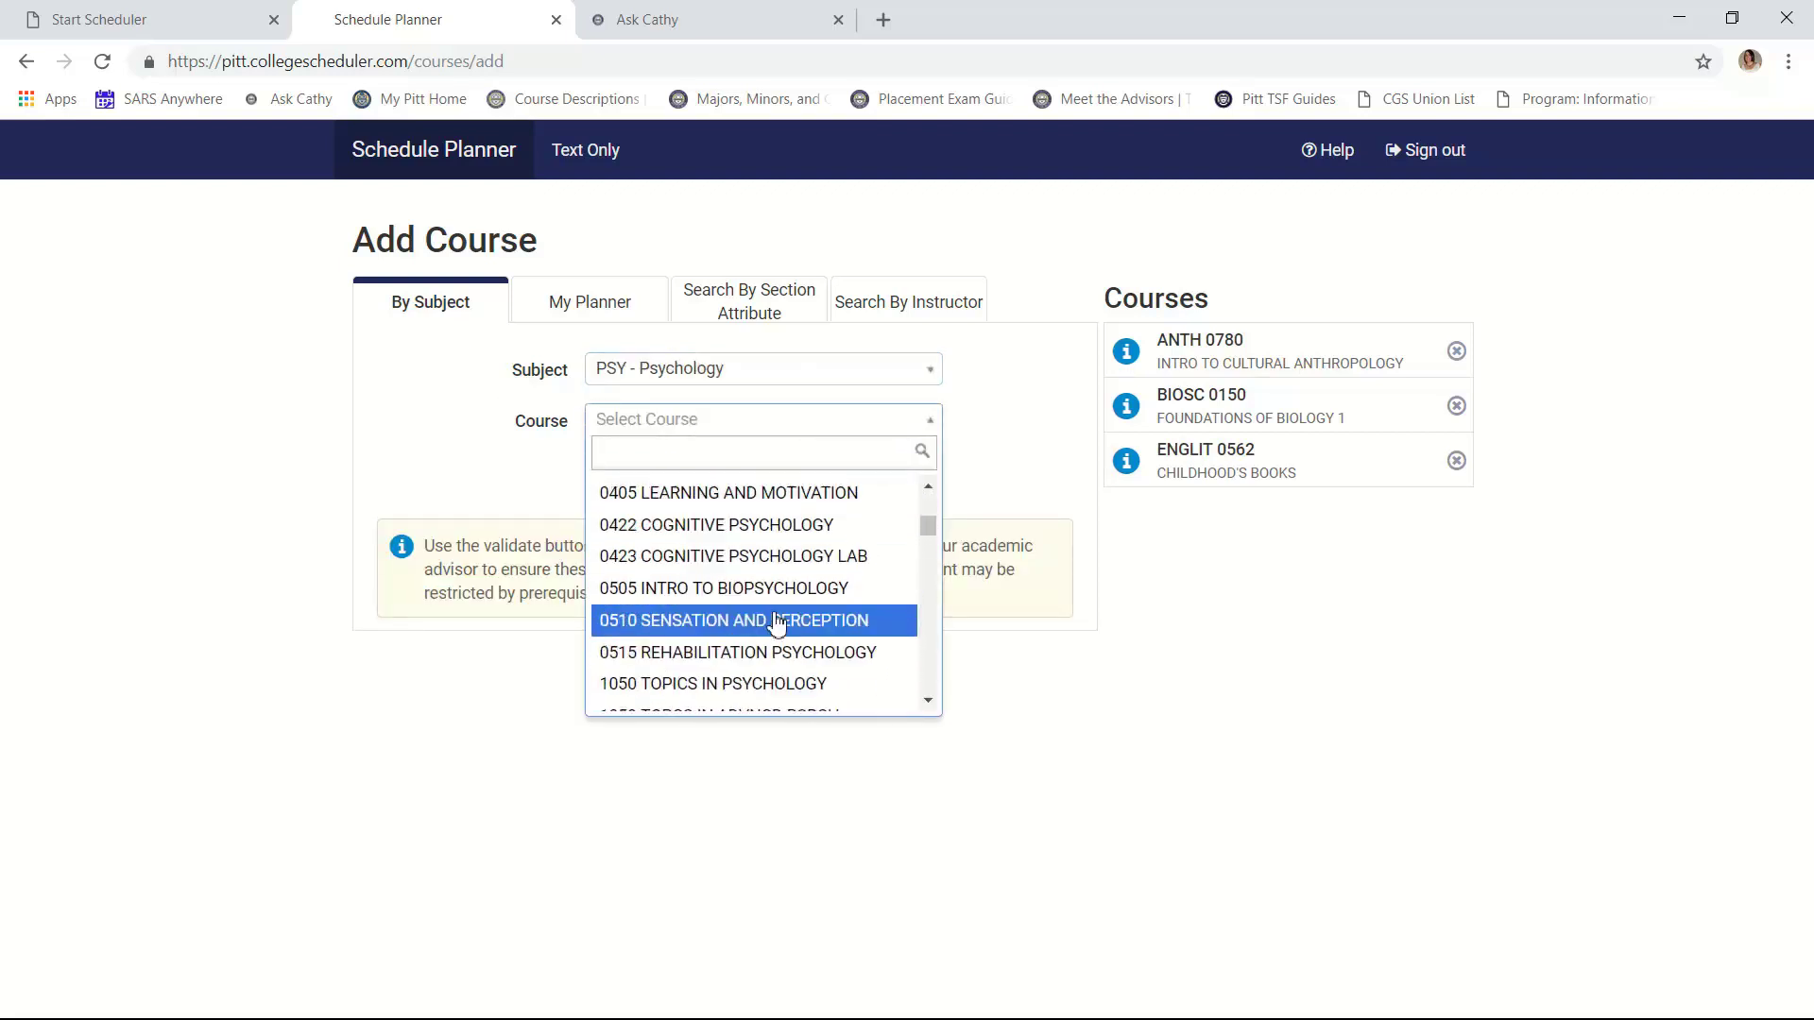
left_click(741, 490)
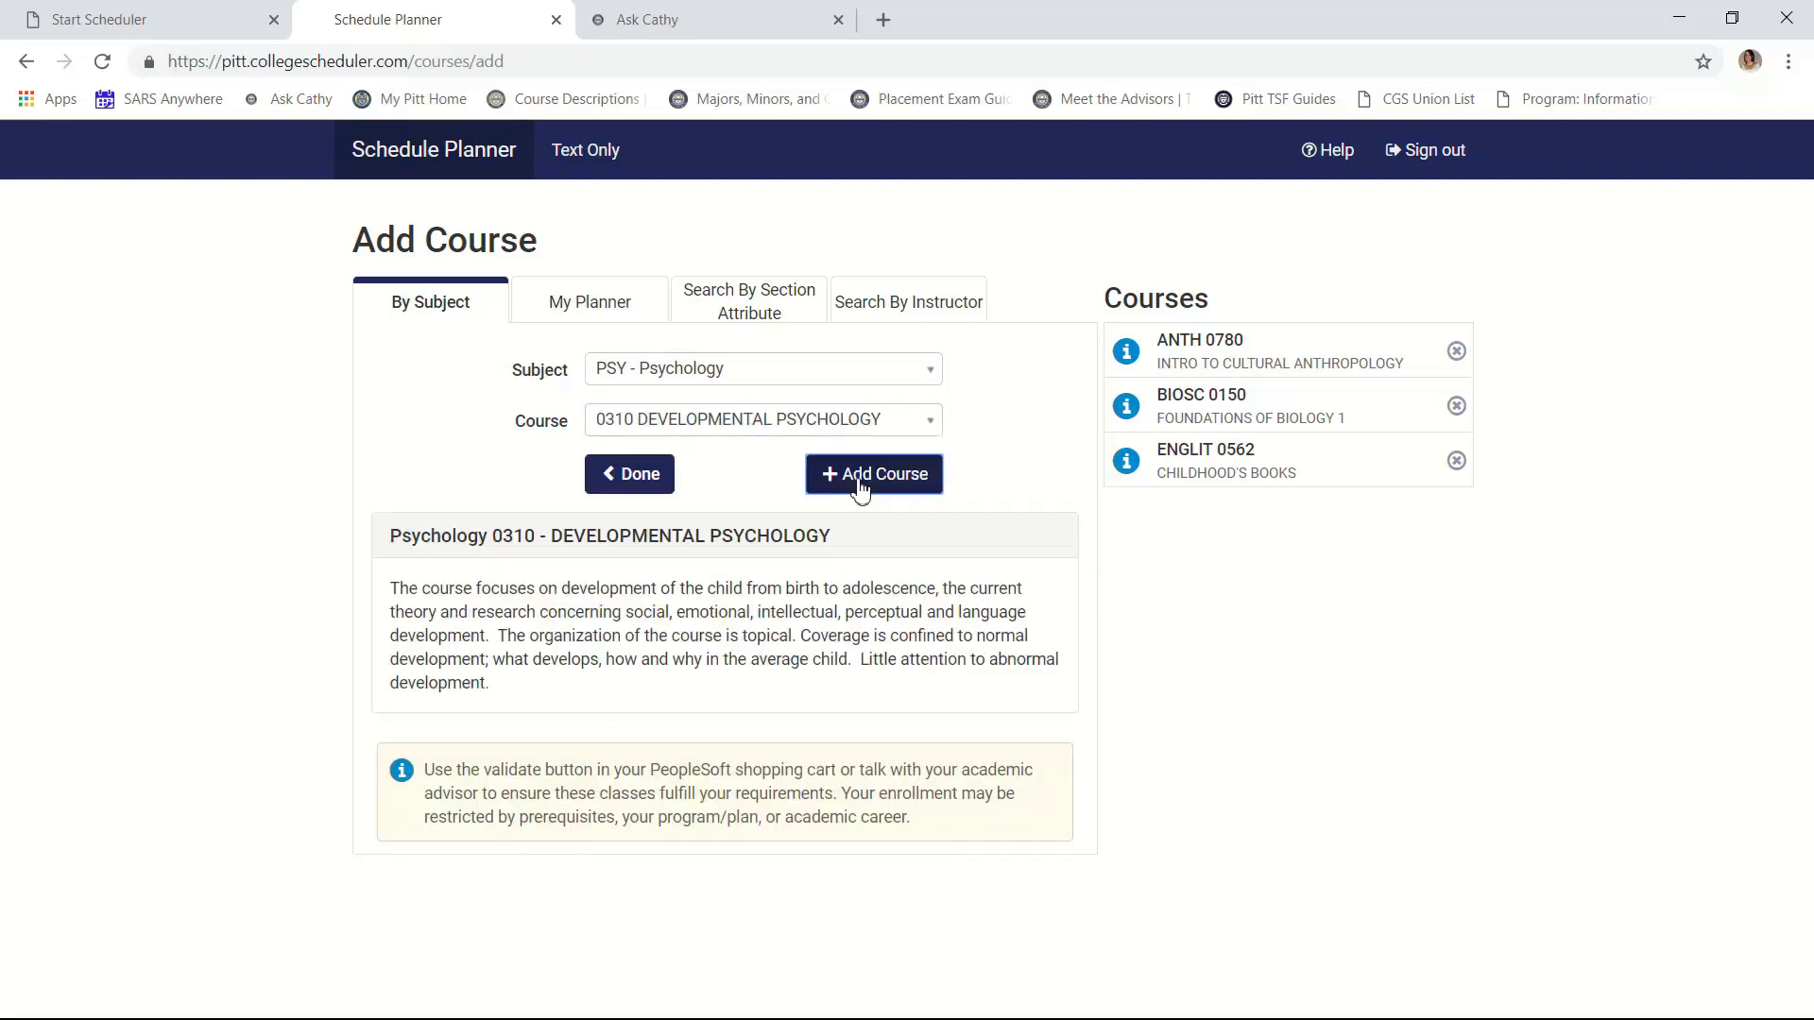
left_click(858, 476)
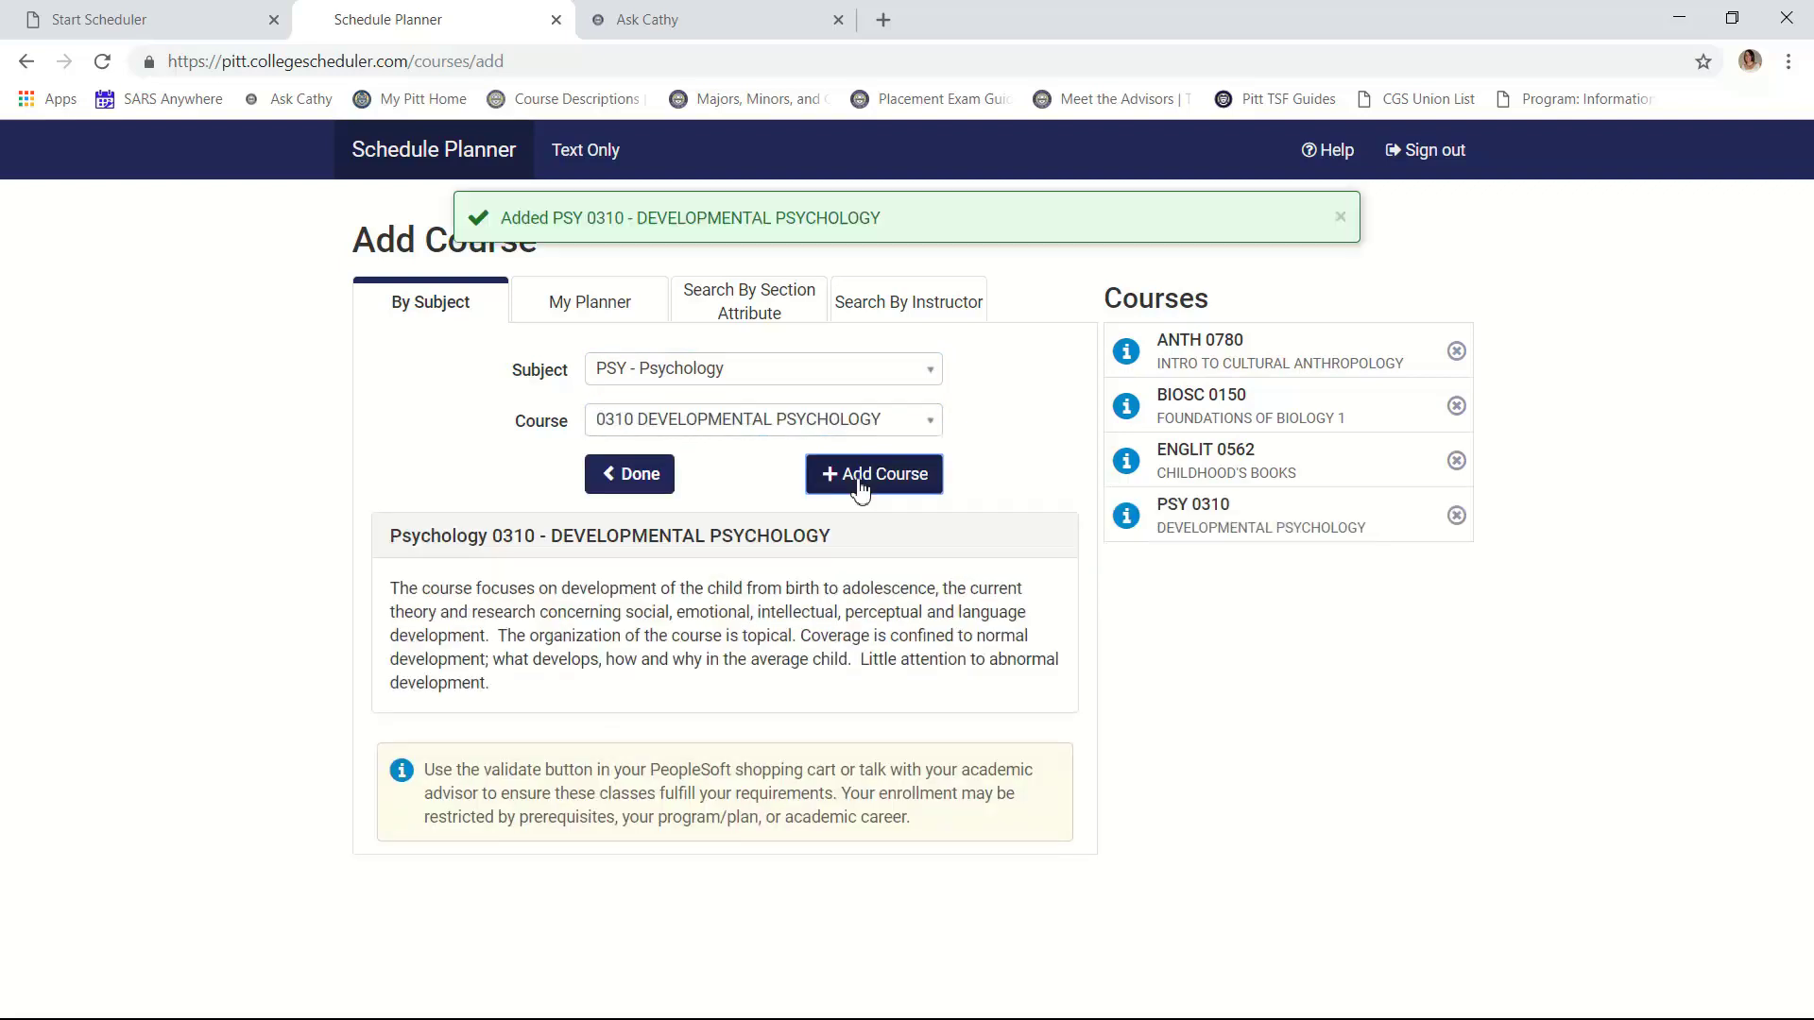
Add the Psychology in Education course PSYED 1001 Intro Educational Psychology to the course list and return to the planner overview
left_click(793, 378)
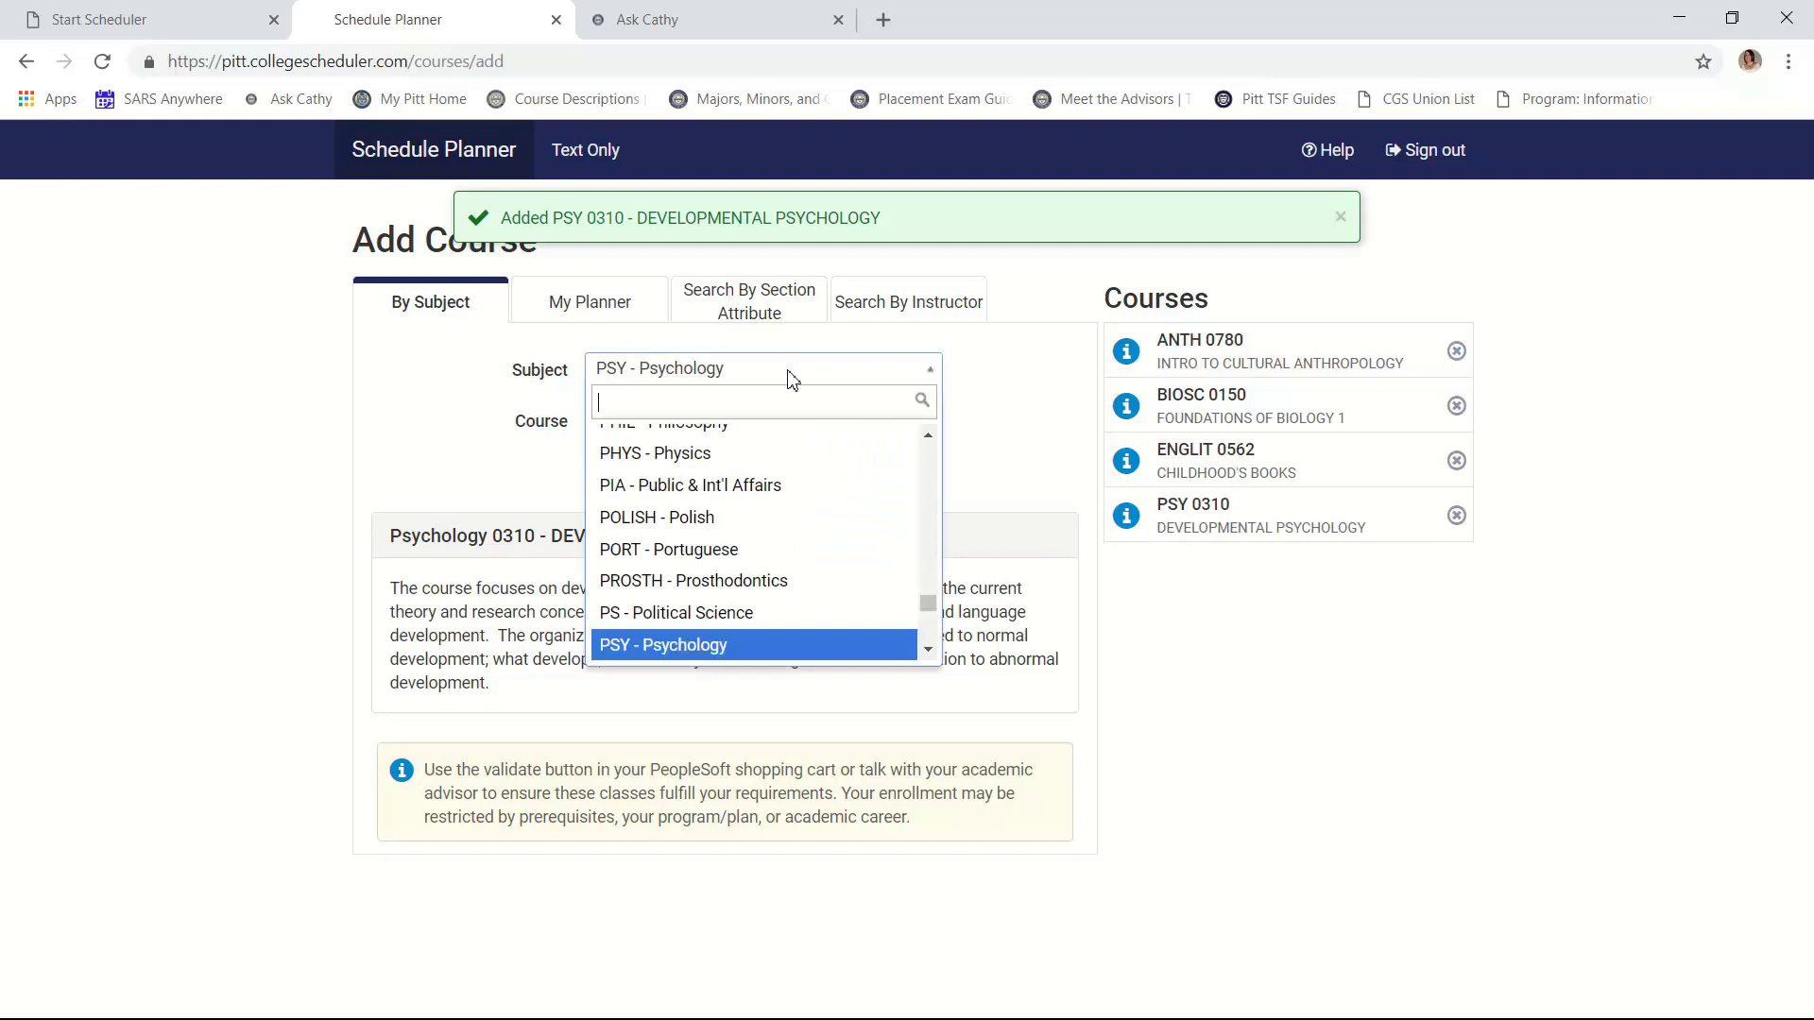
scroll(848, 522, "up", 1)
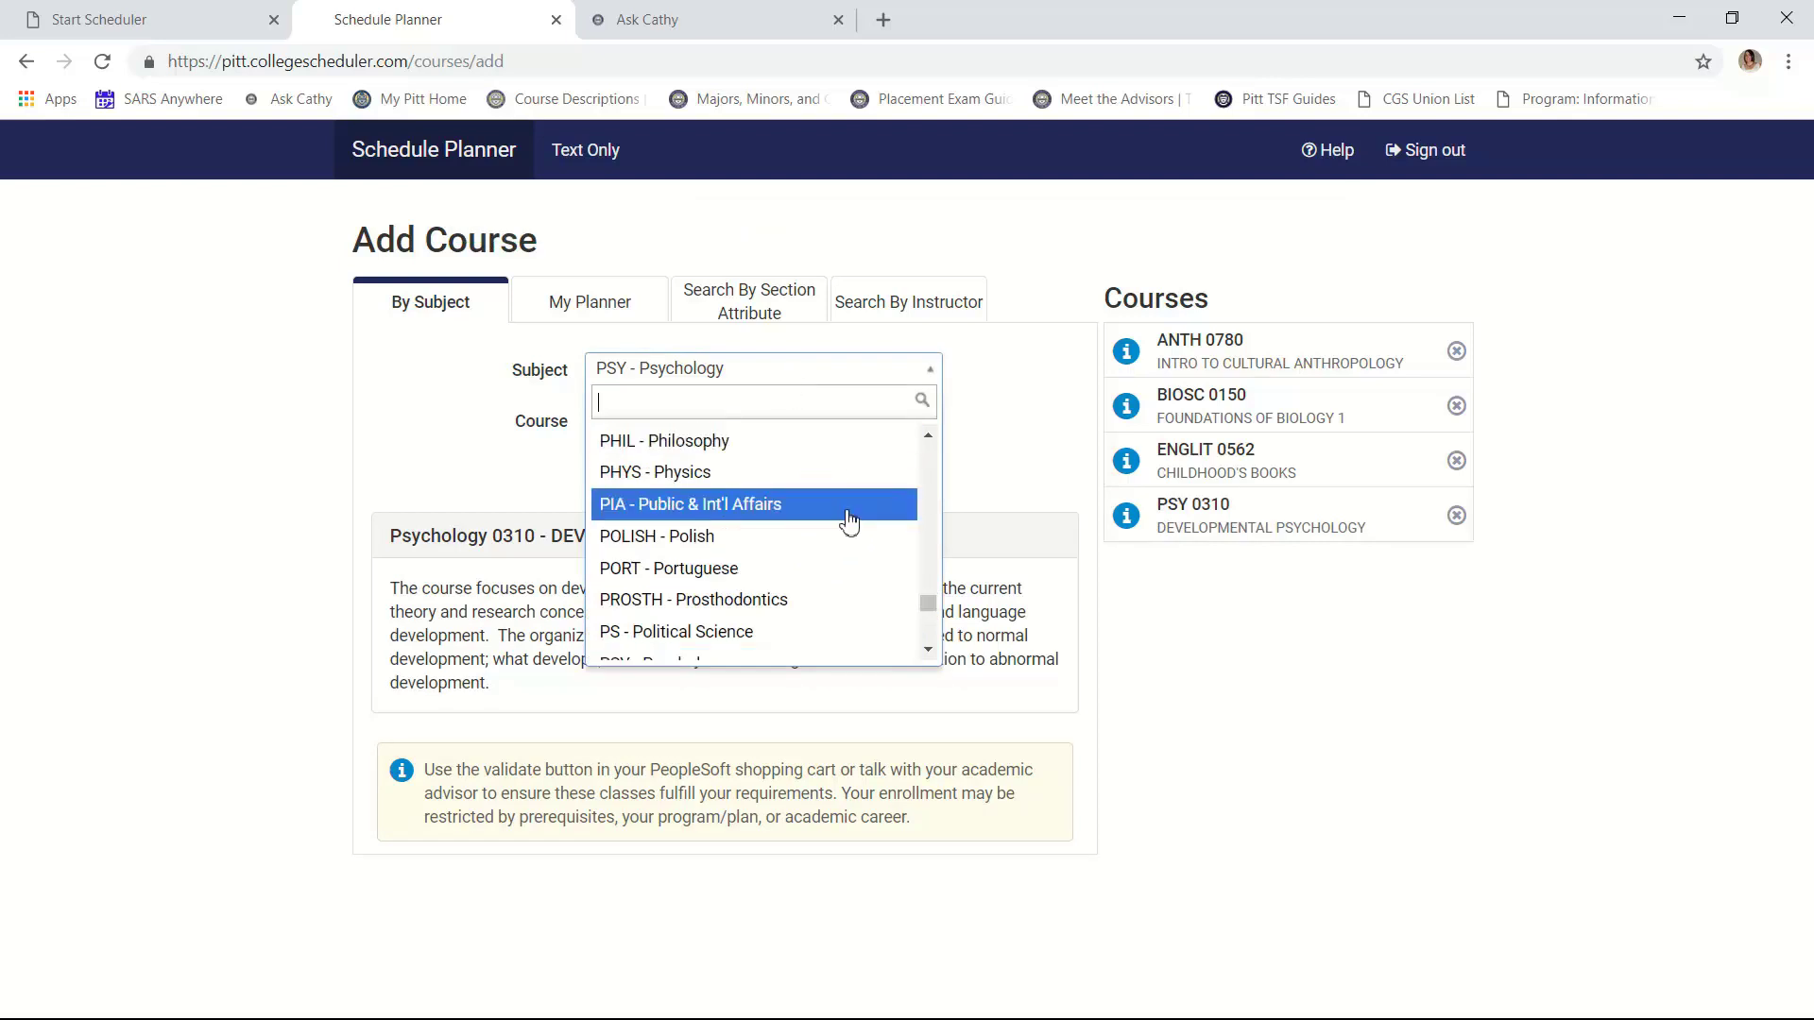
scroll(848, 522, "down", 1)
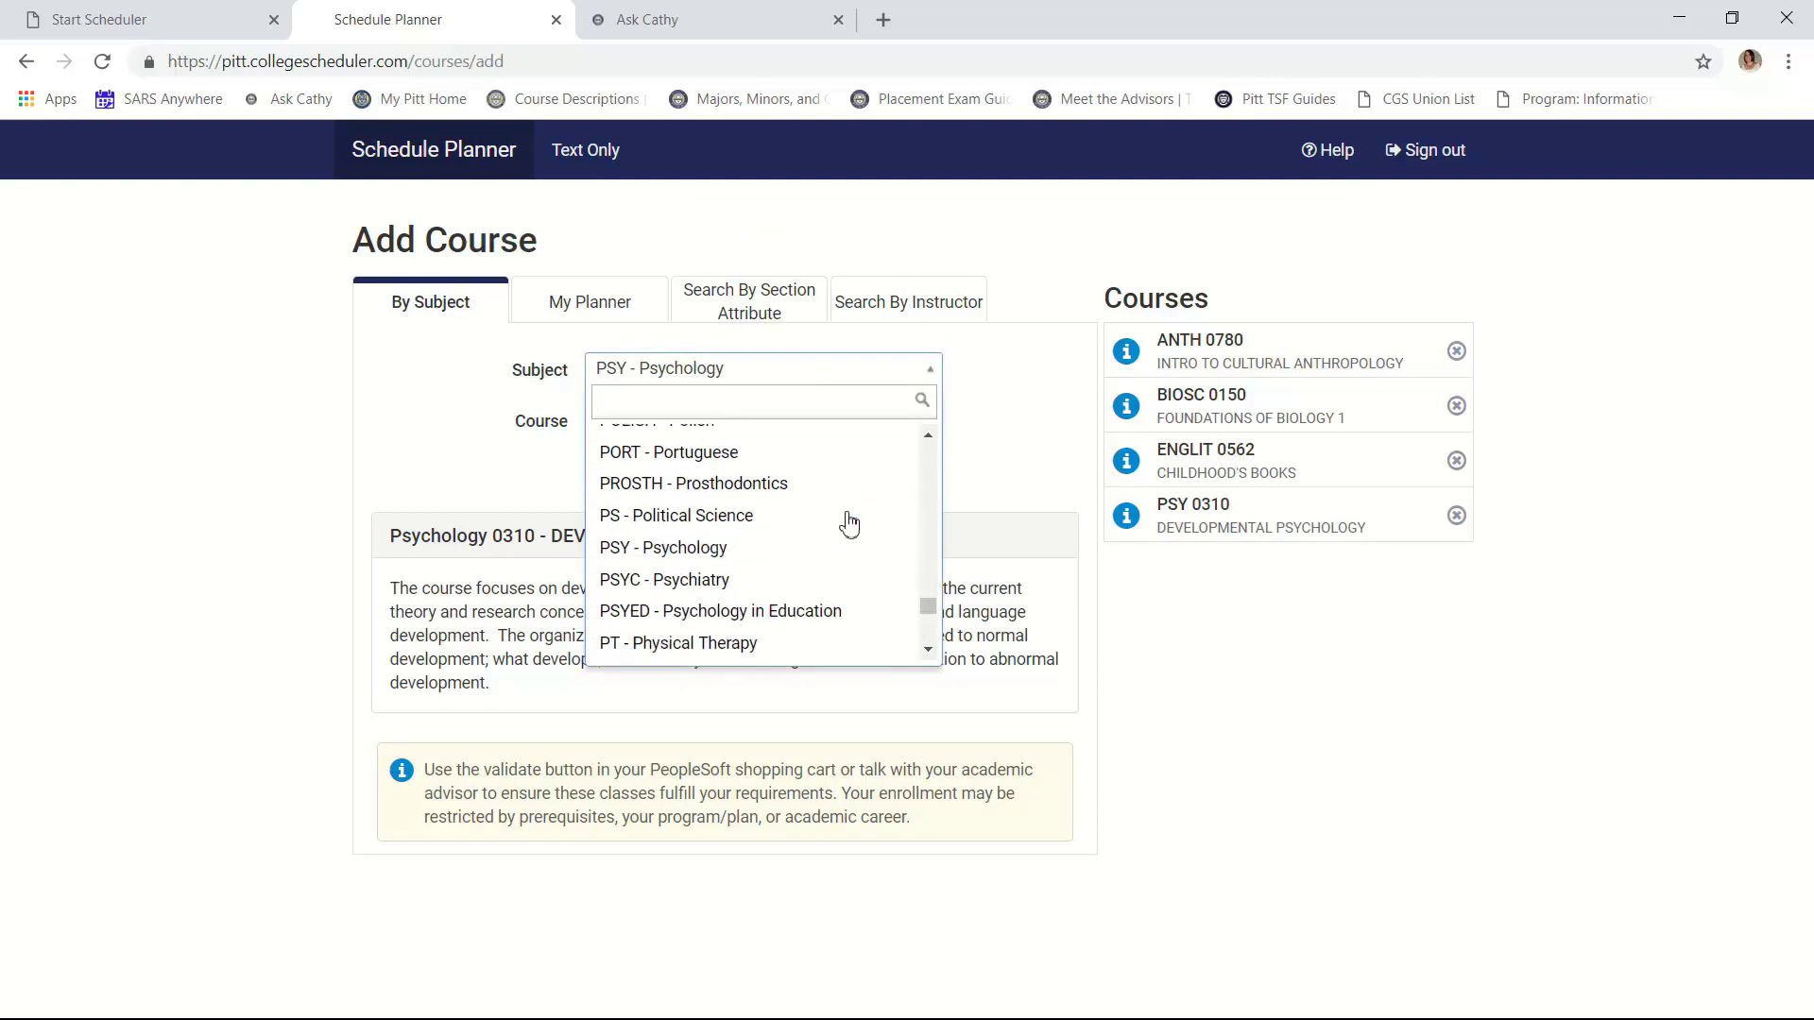
left_click(851, 612)
left_click(794, 423)
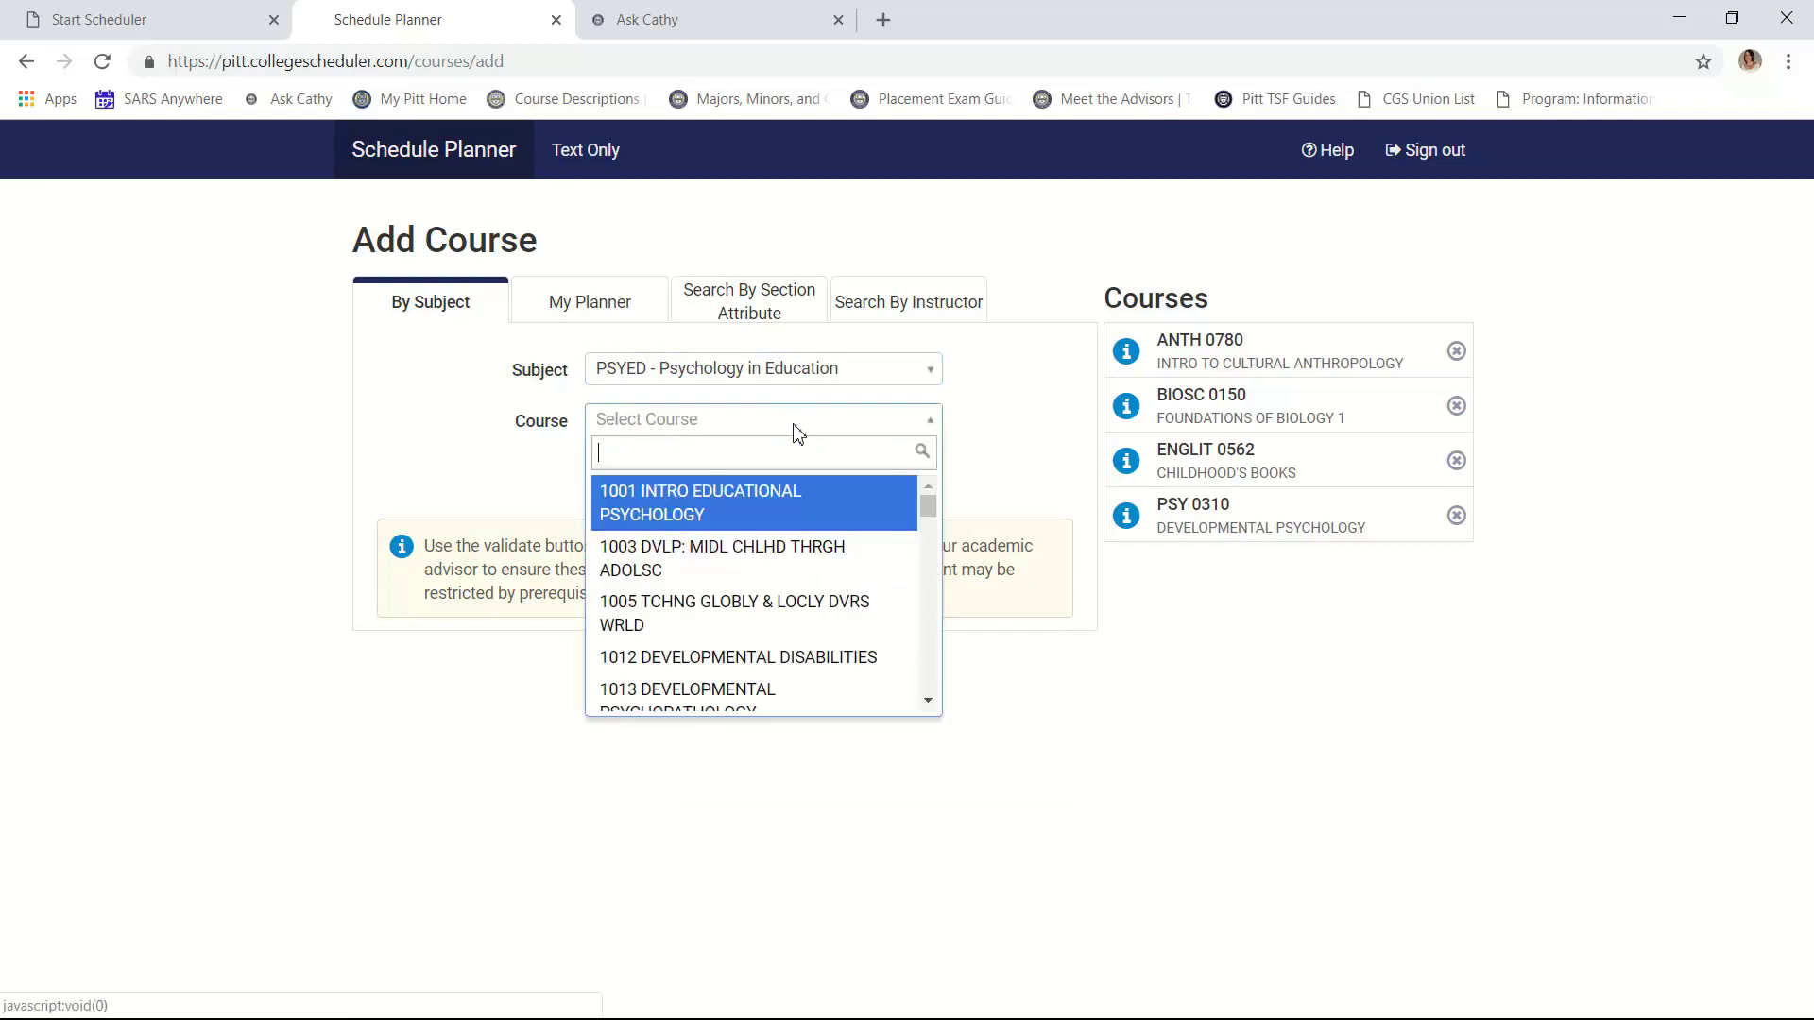
left_click(809, 505)
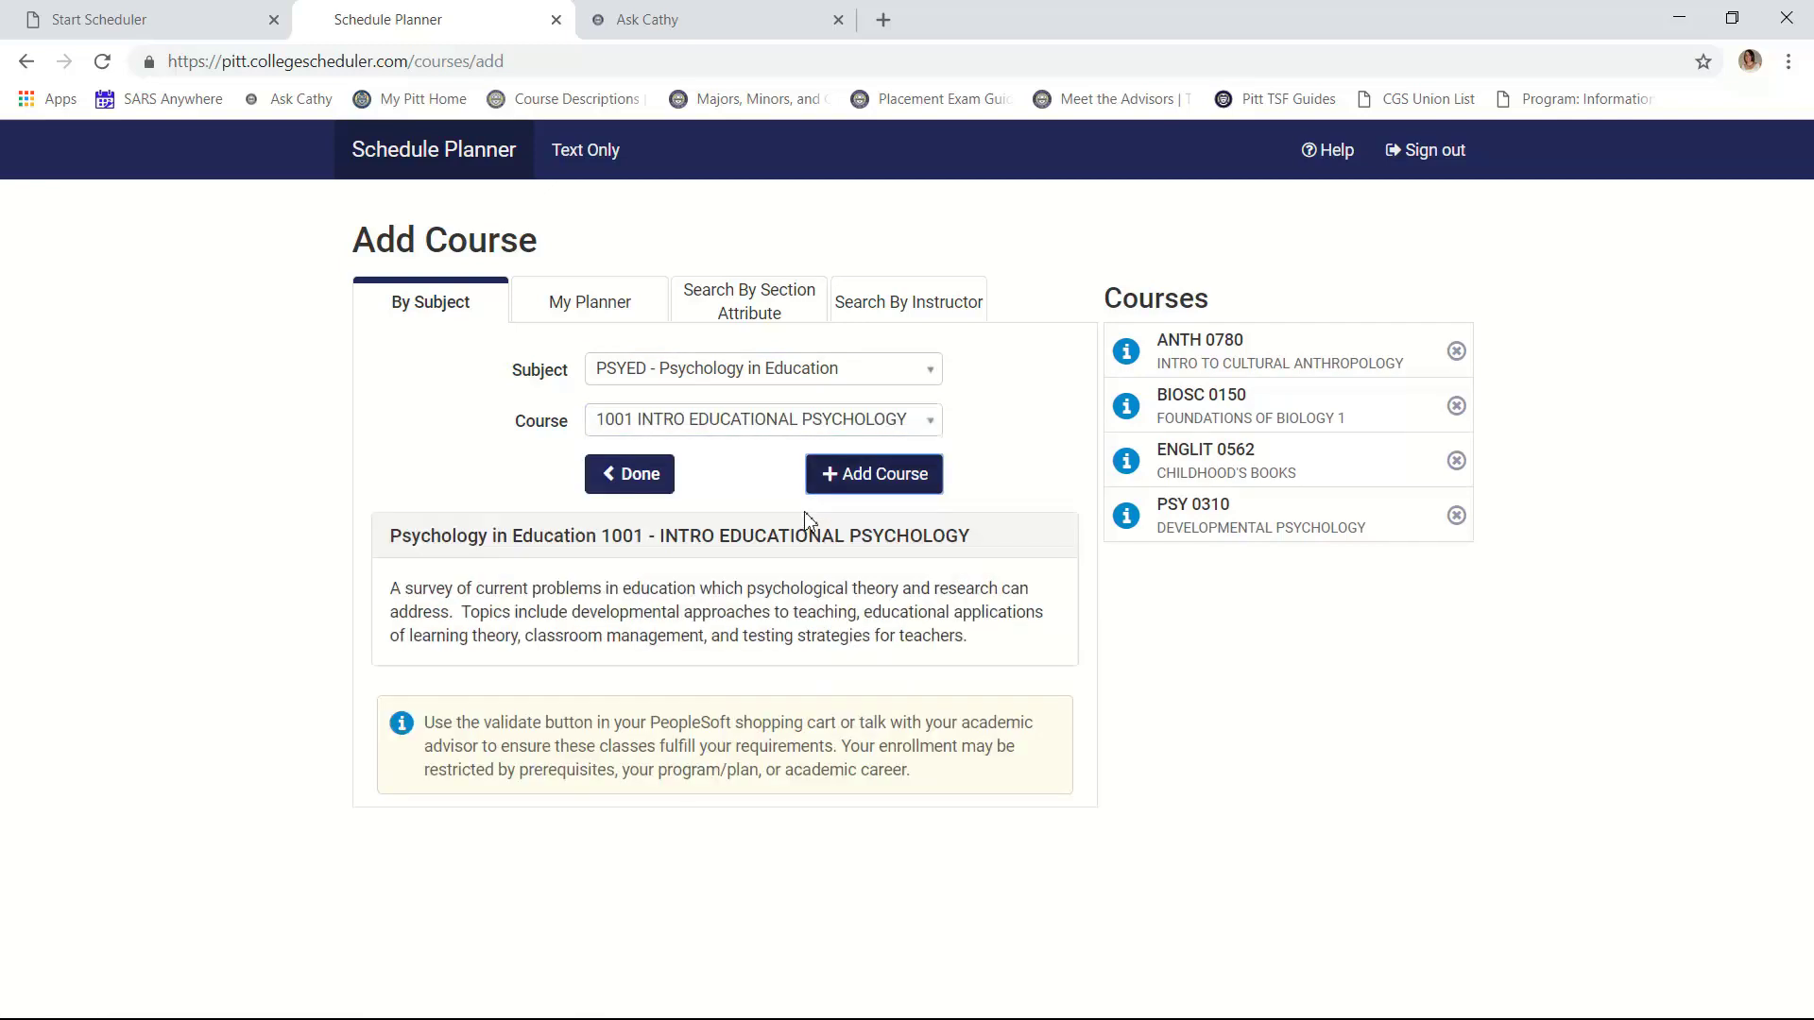
left_click(885, 482)
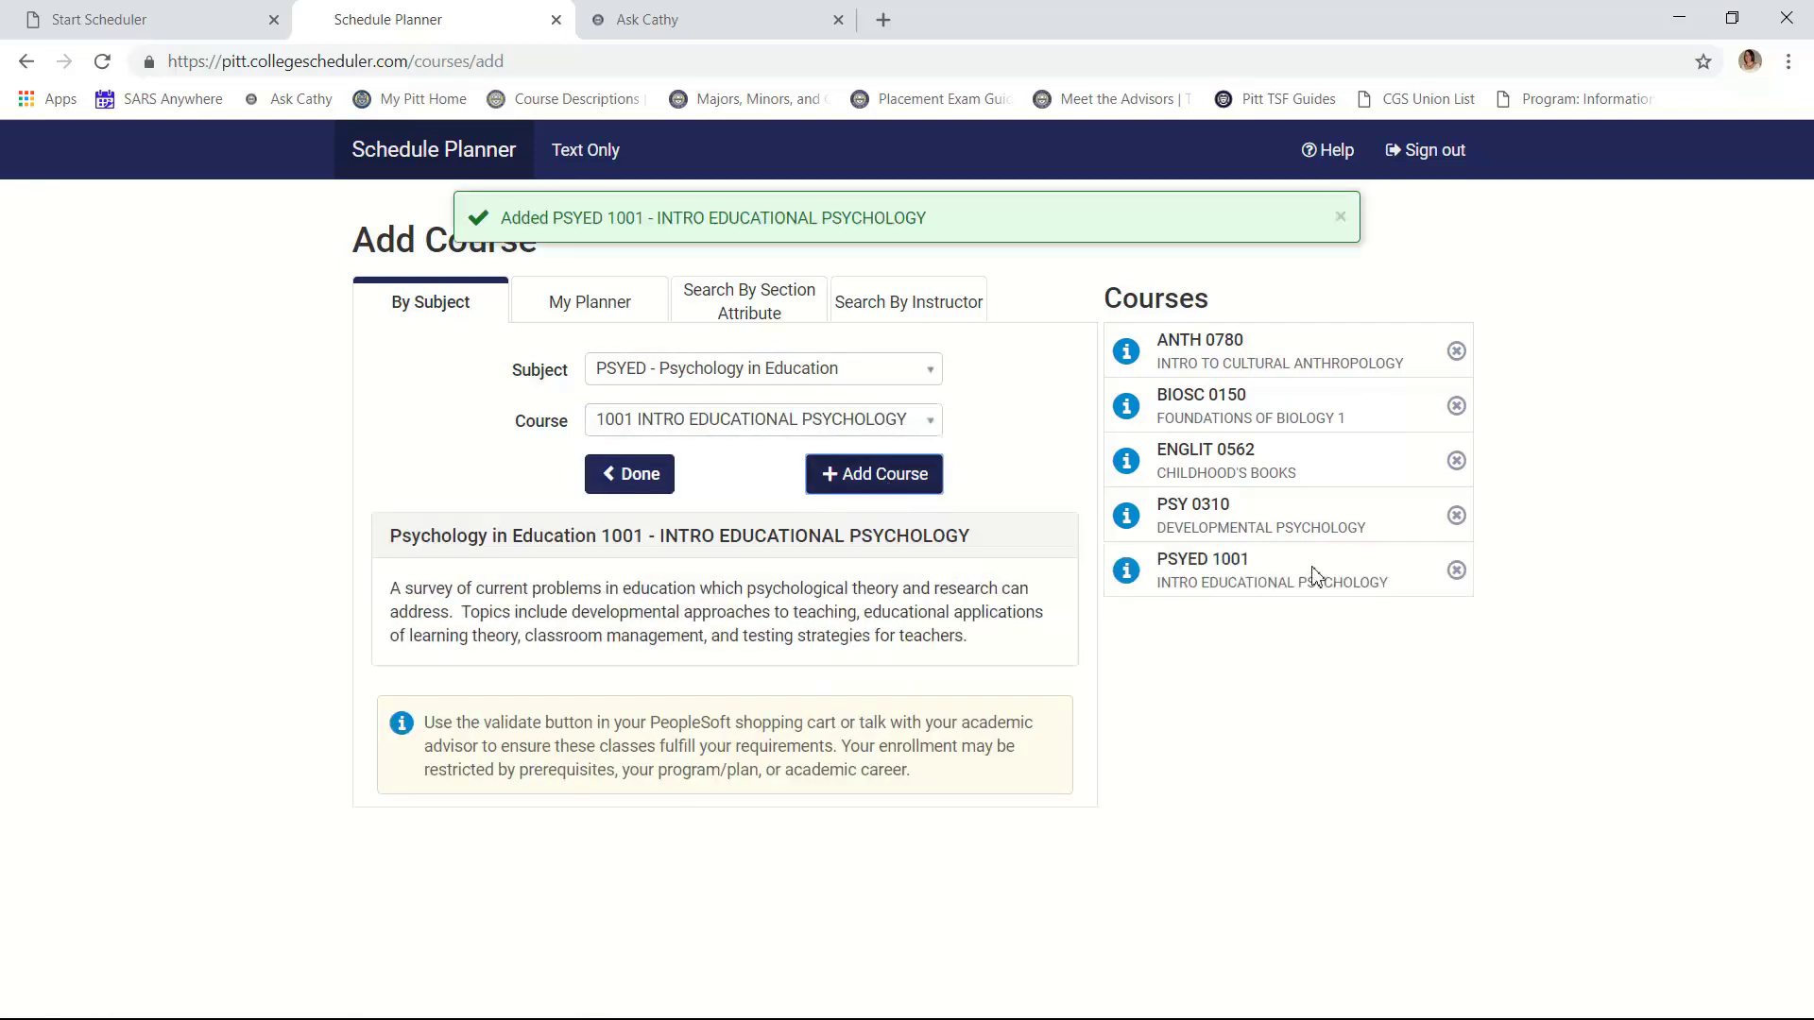
left_click(636, 474)
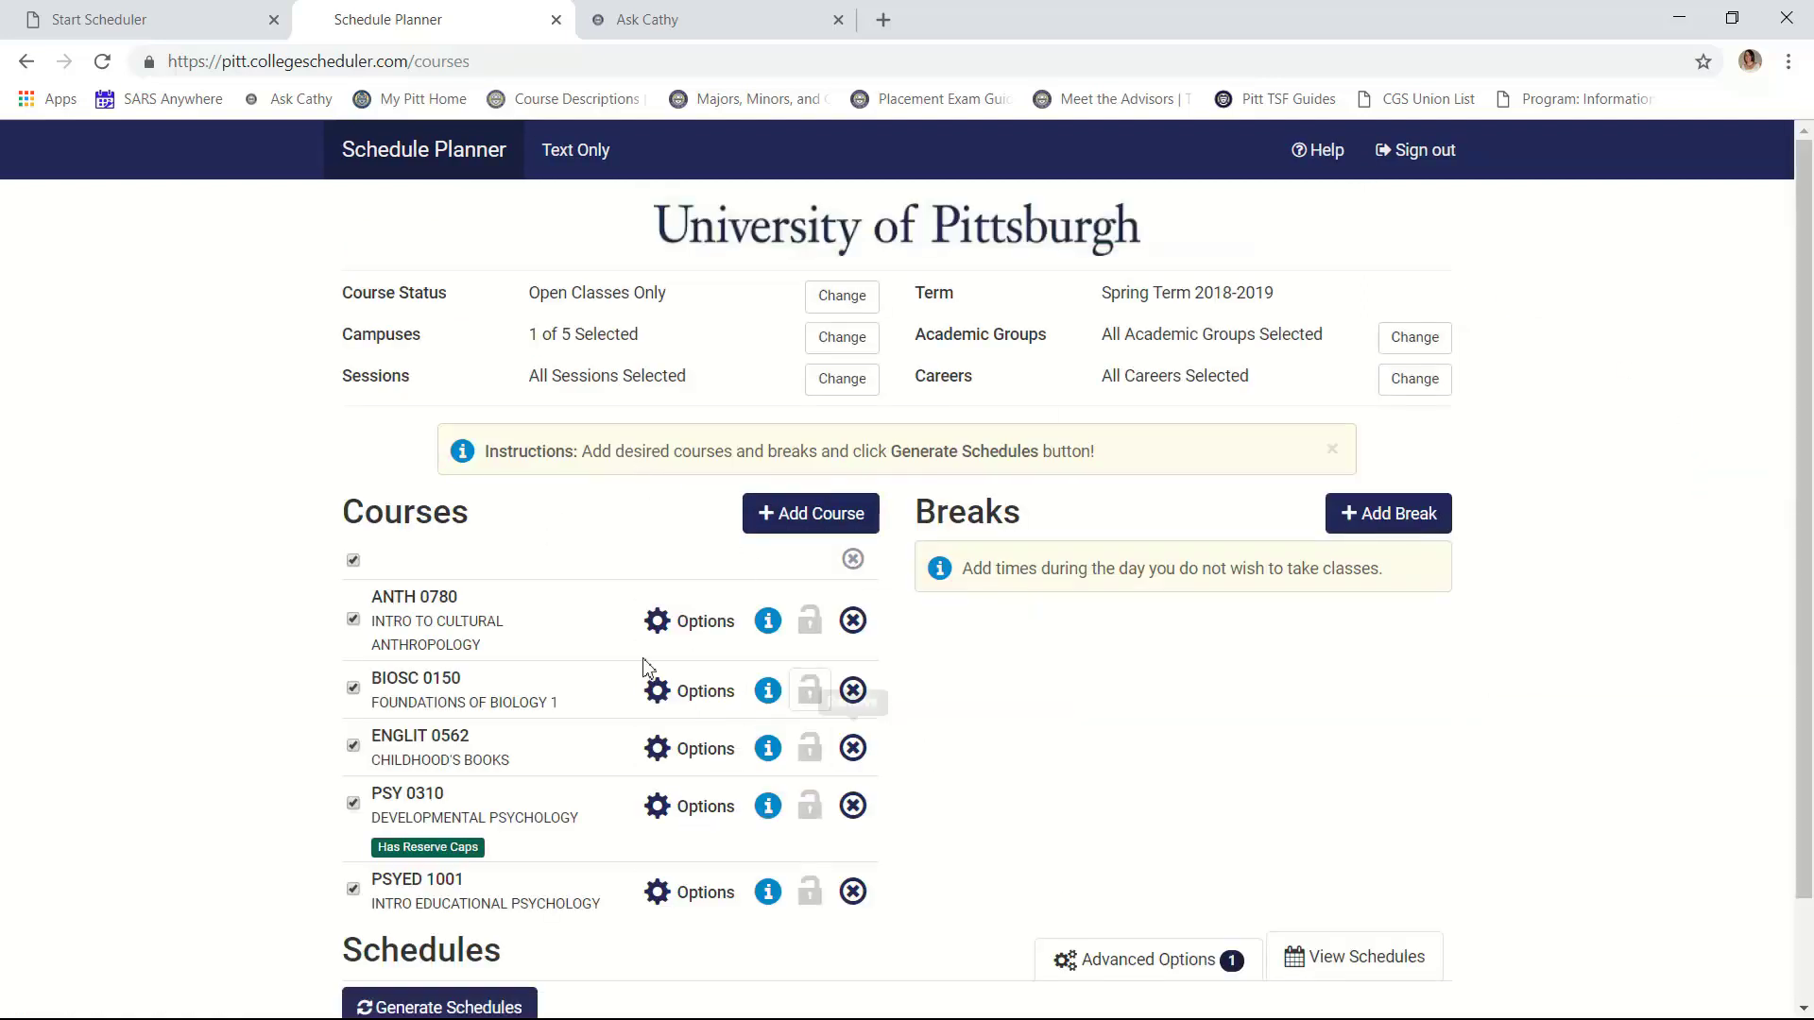
Generate possible schedules from the five selected courses
scroll(1103, 723, "down", 2)
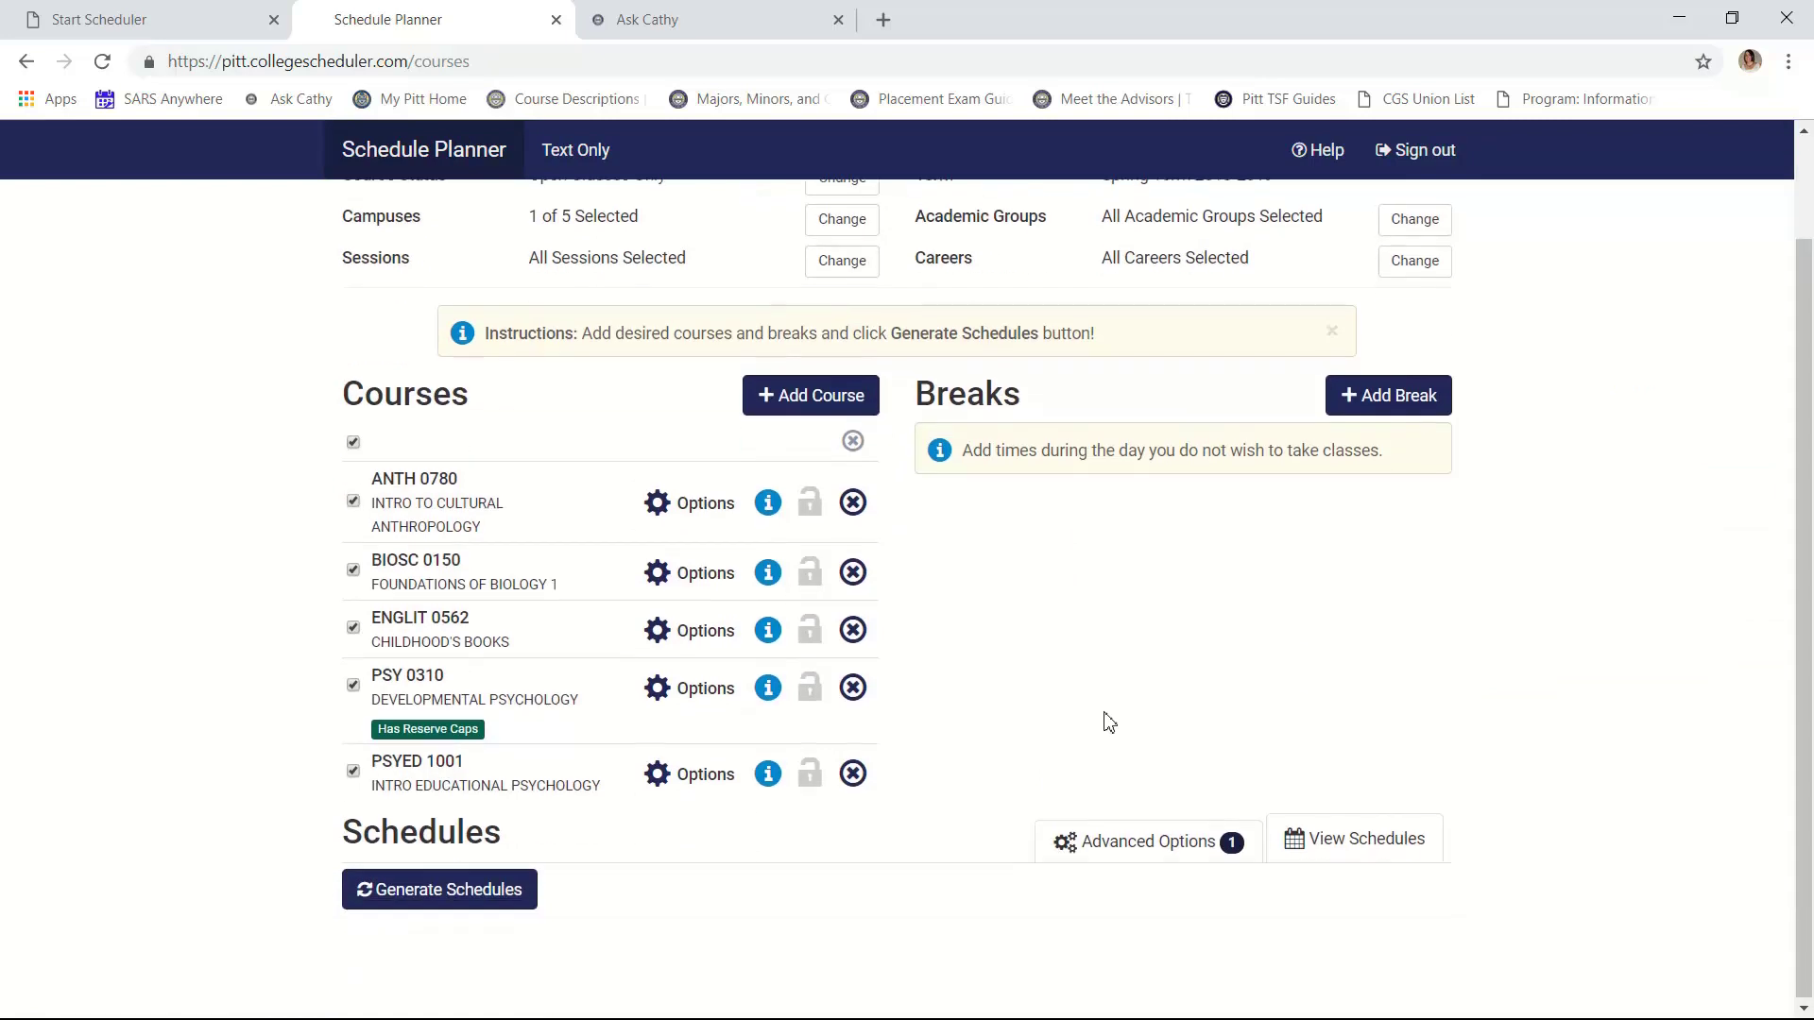
left_click(488, 903)
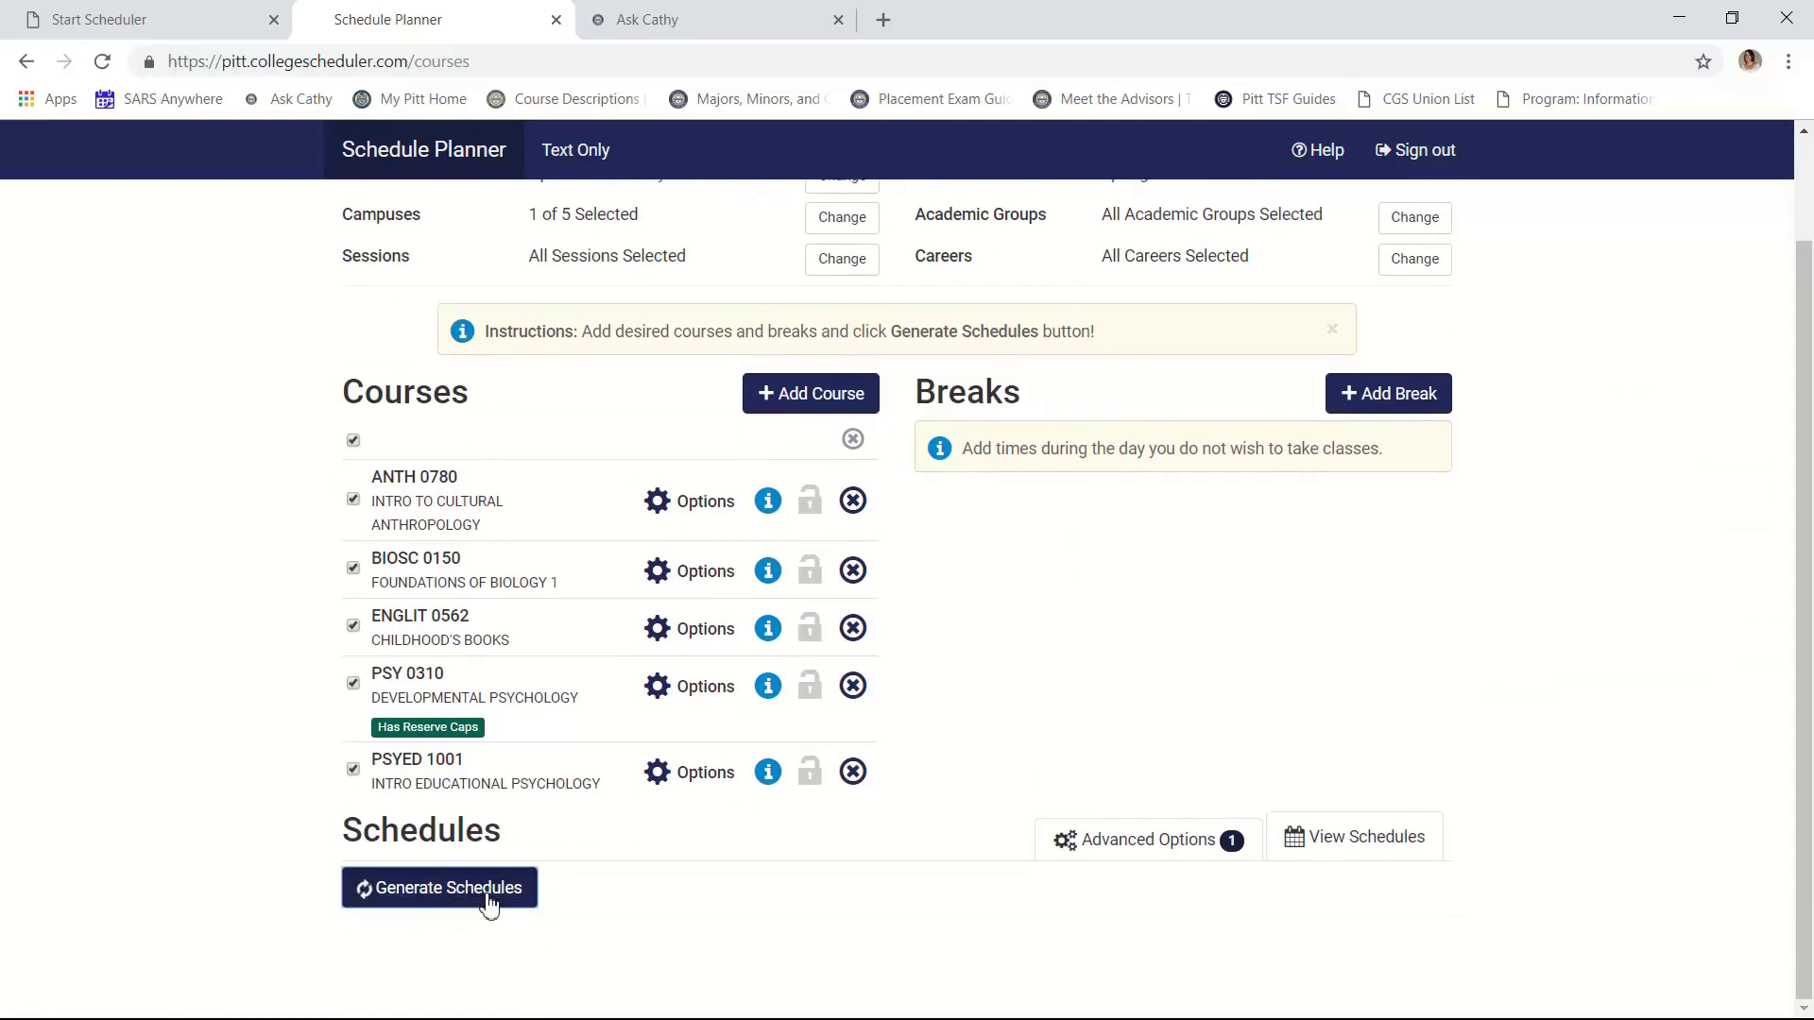
scroll(710, 824, "down", 2)
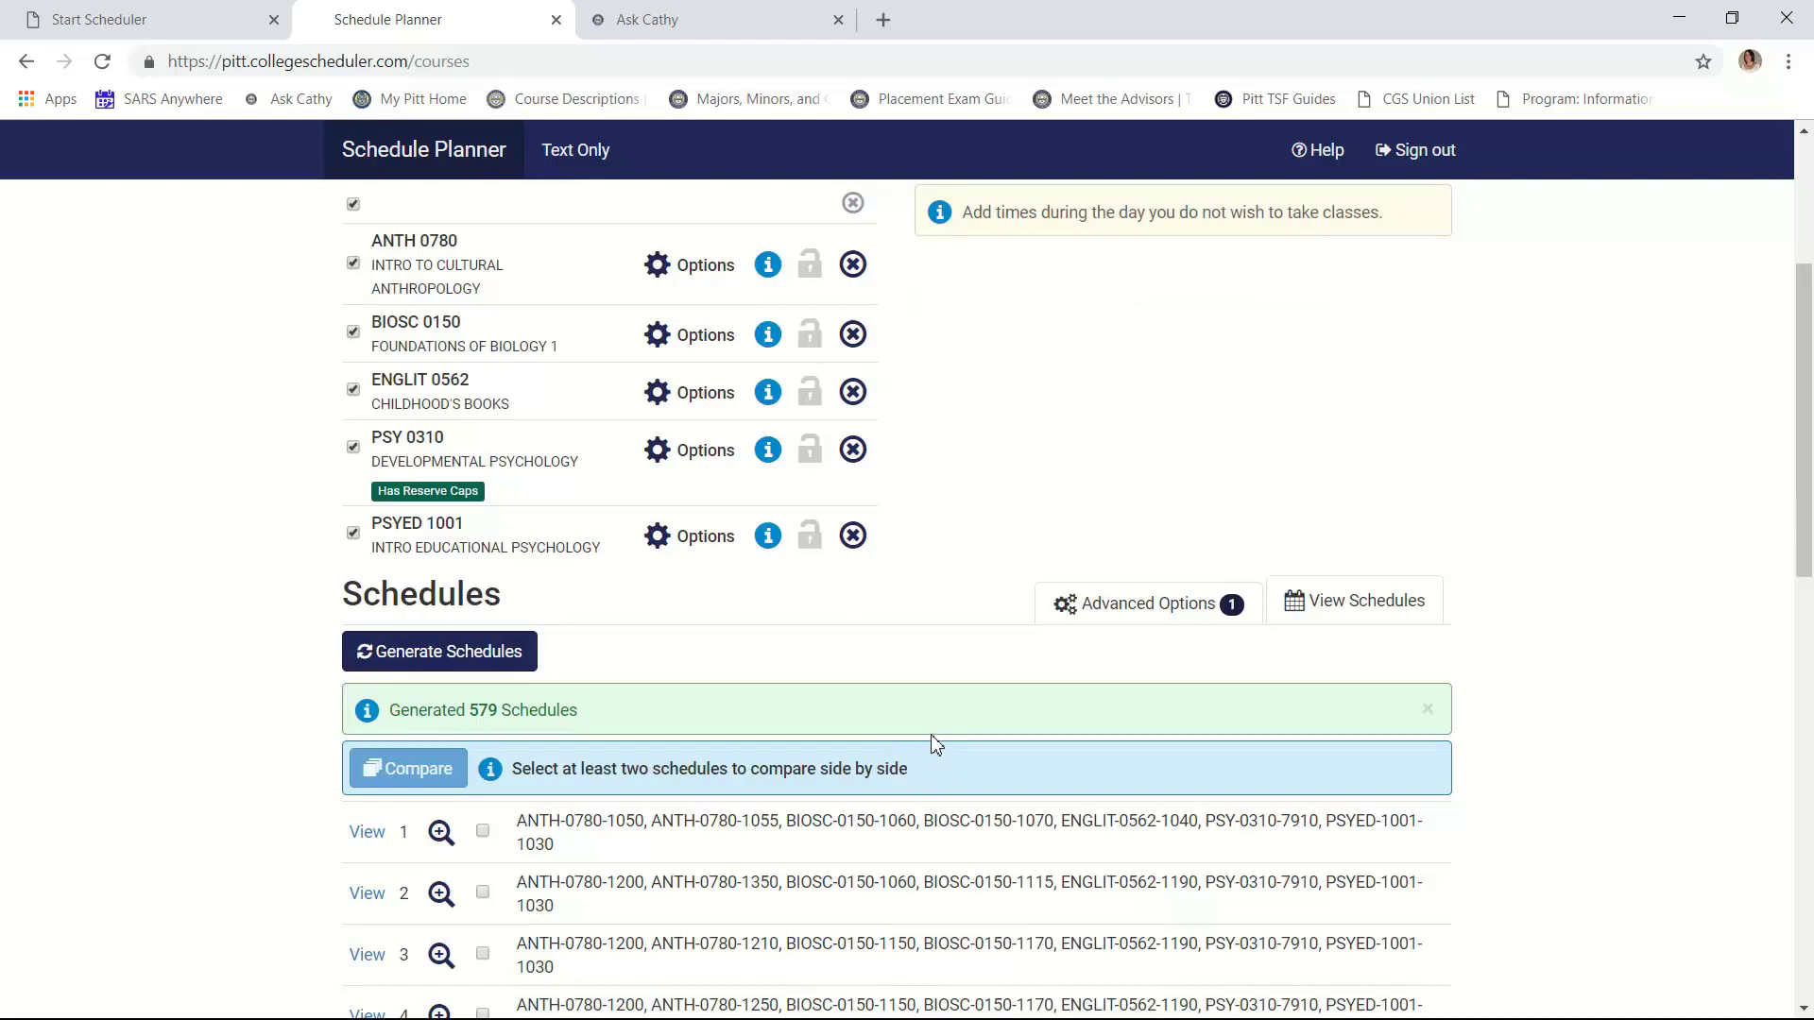
Set the class padding in the advanced scheduling options to 20 minutes
left_click(1164, 615)
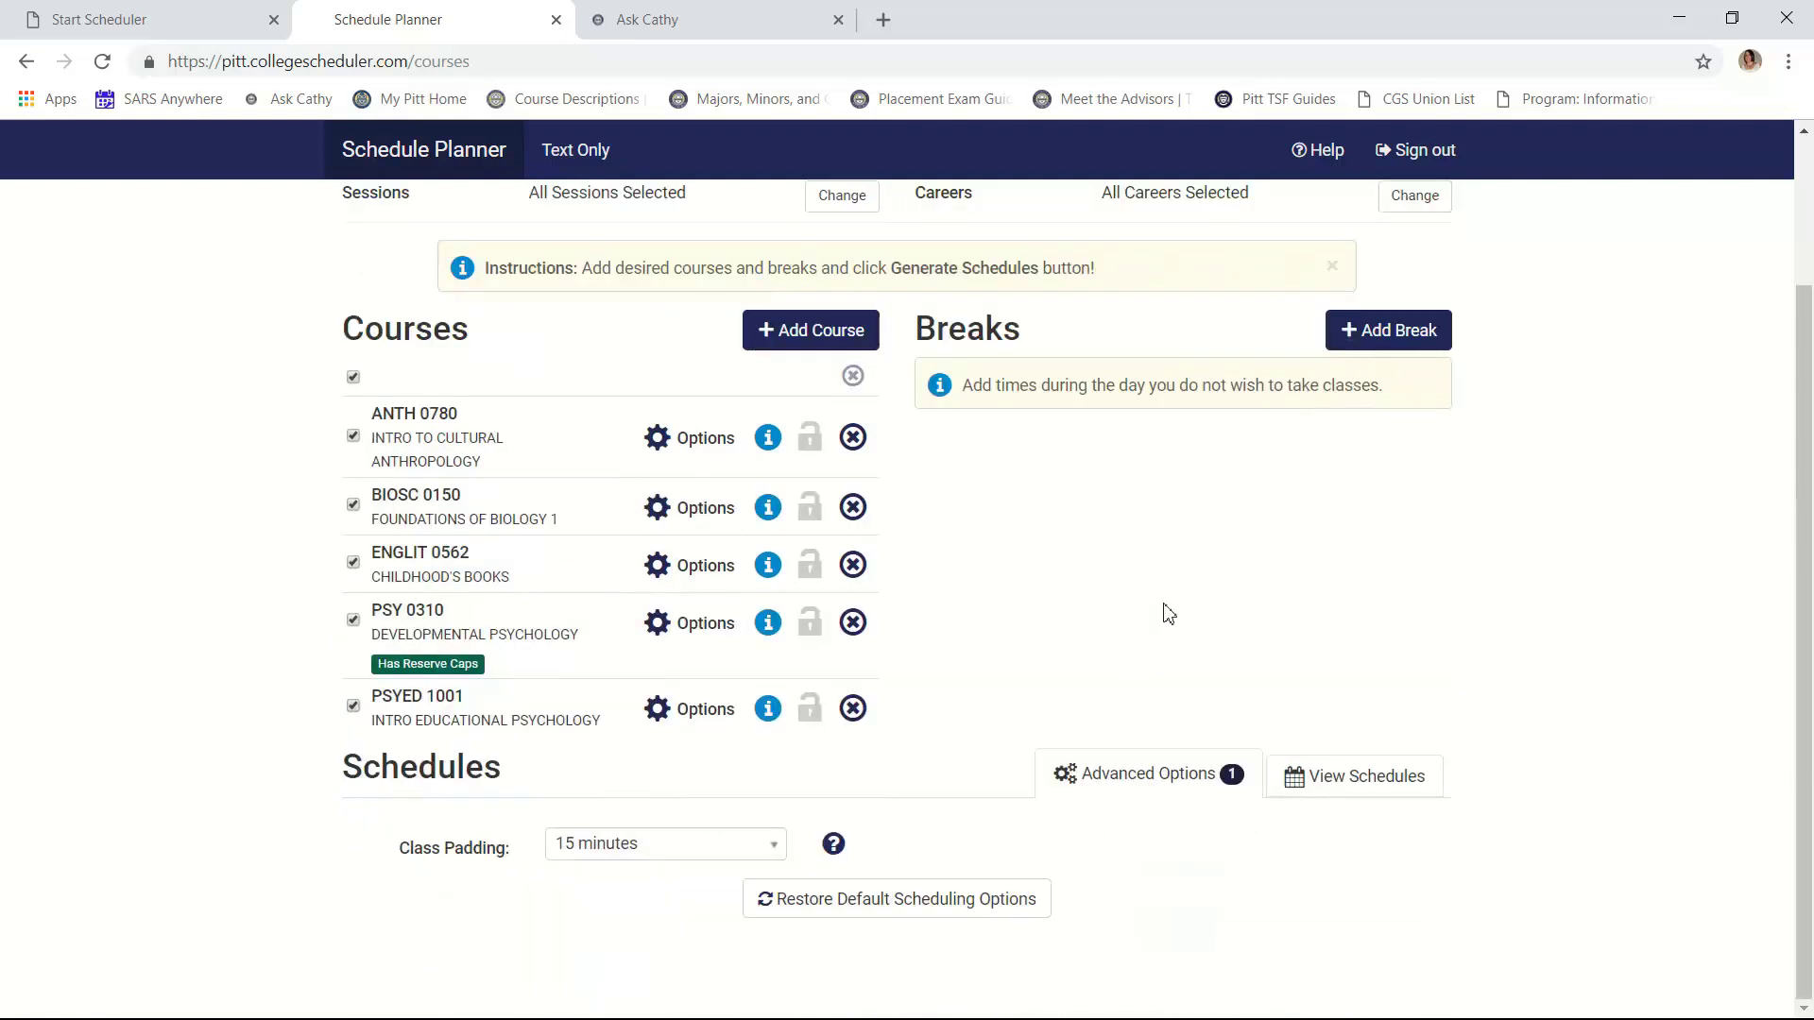
left_click(686, 854)
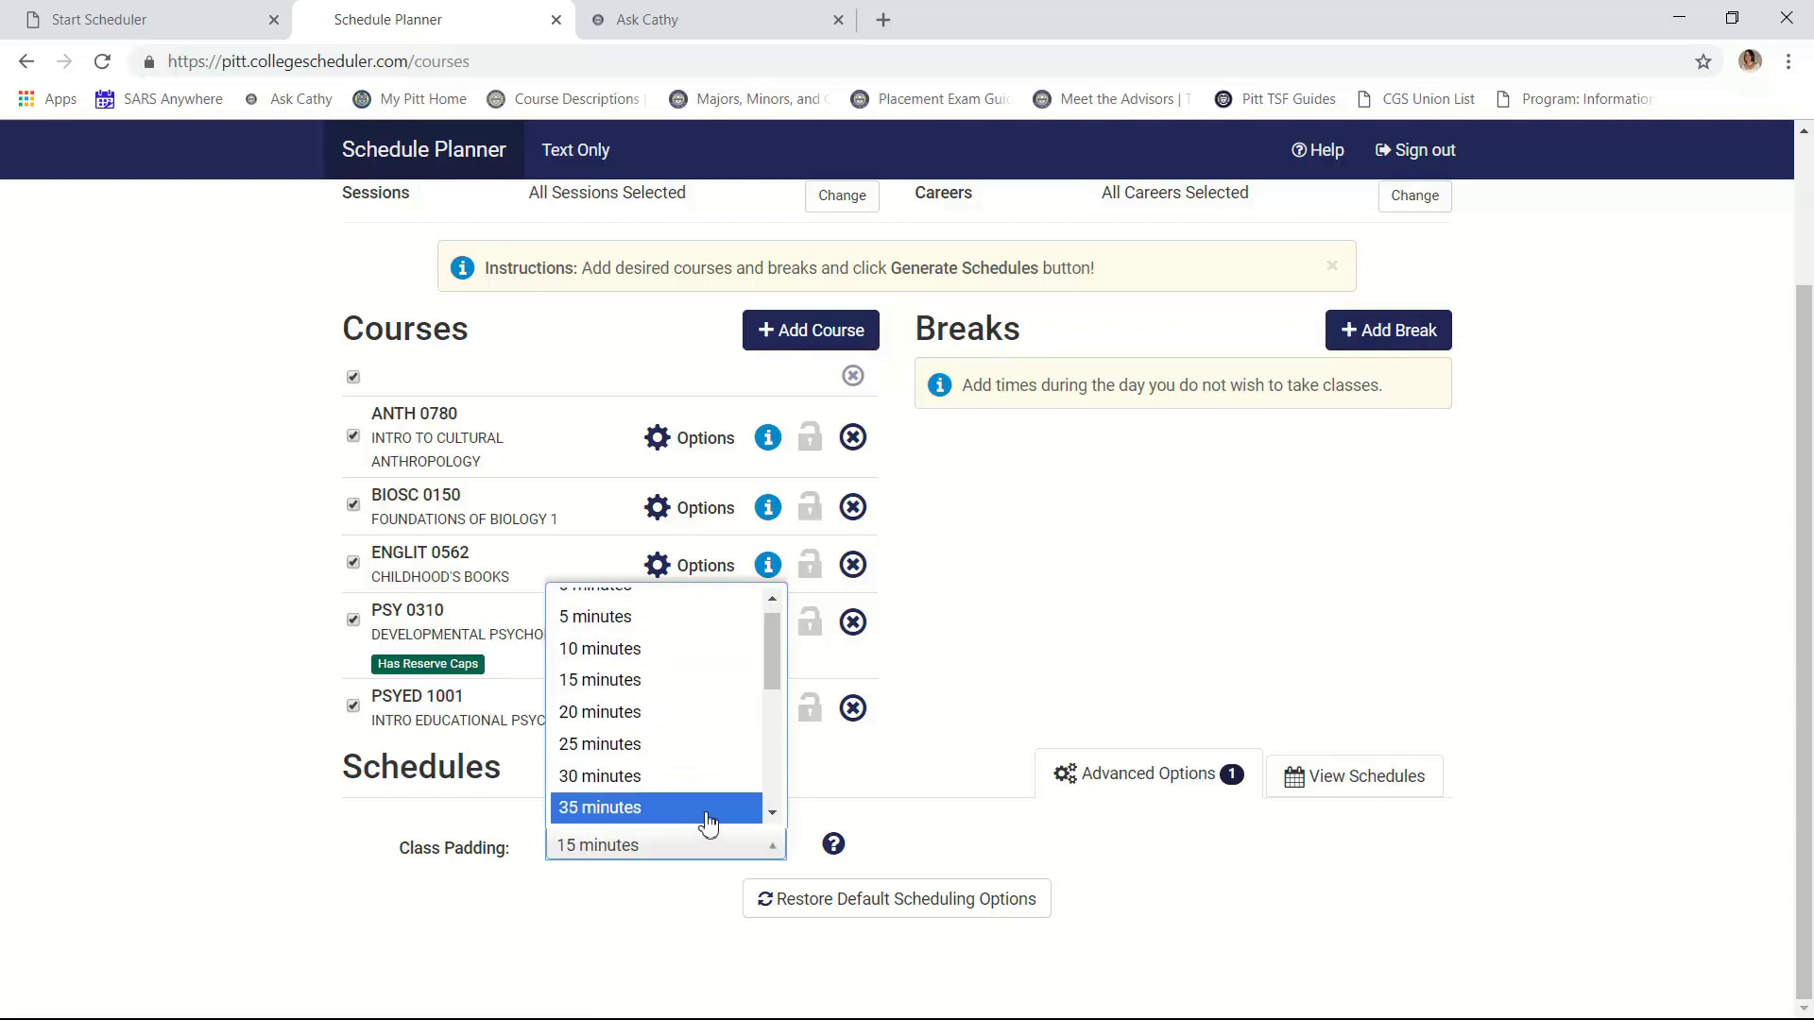
left_click_drag(773, 645, 778, 609)
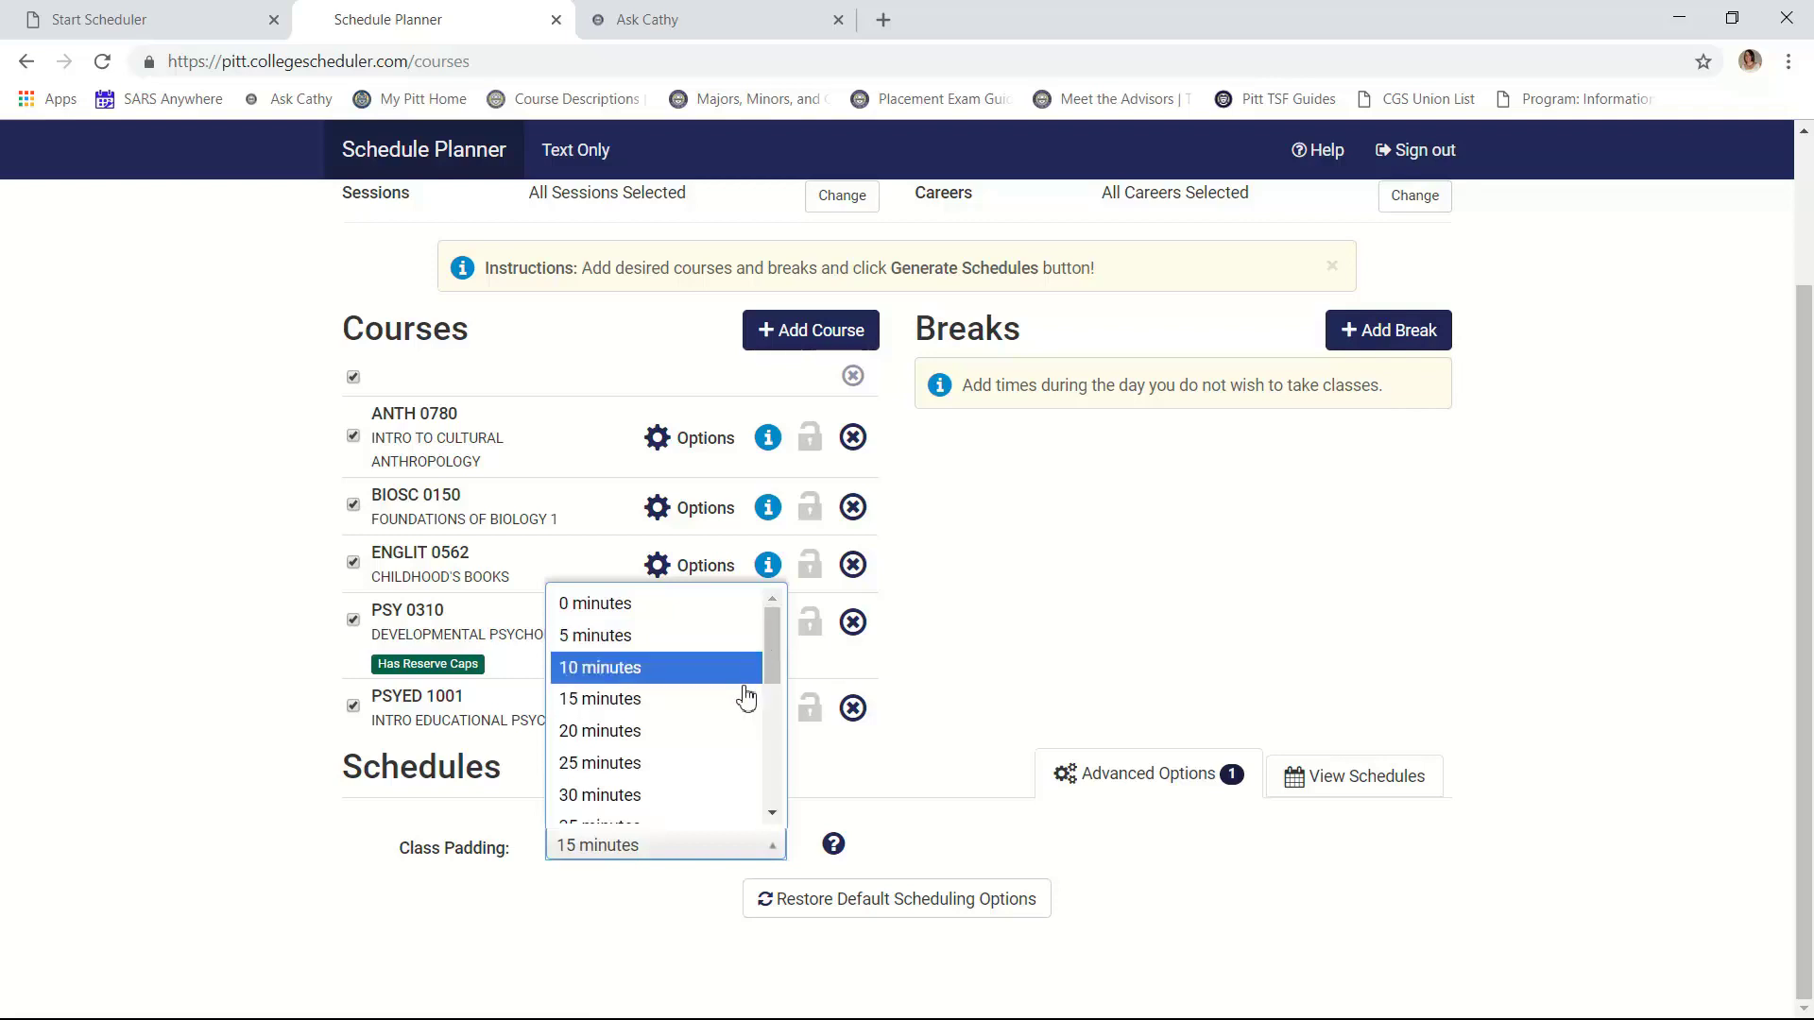
left_click(736, 746)
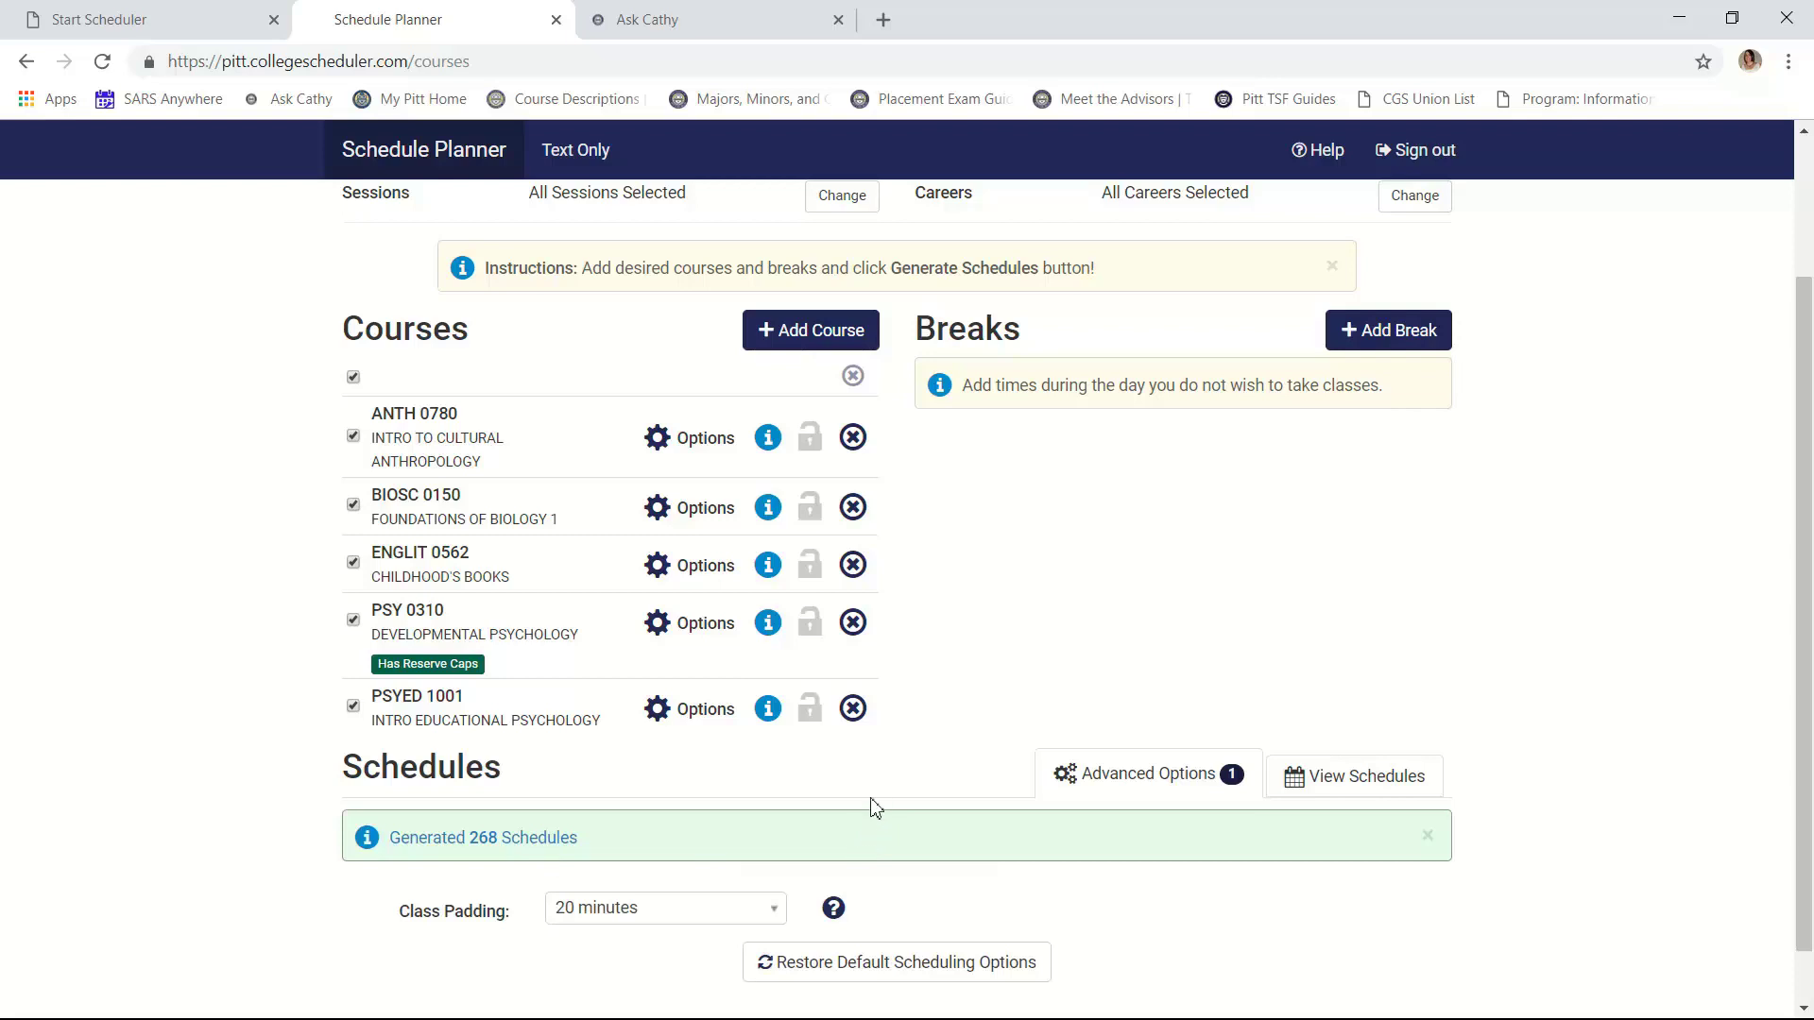
Add a break named "No morning classes" from 8:00 am to 10:50 am on all weekdays
scroll(1012, 718, "up", 1)
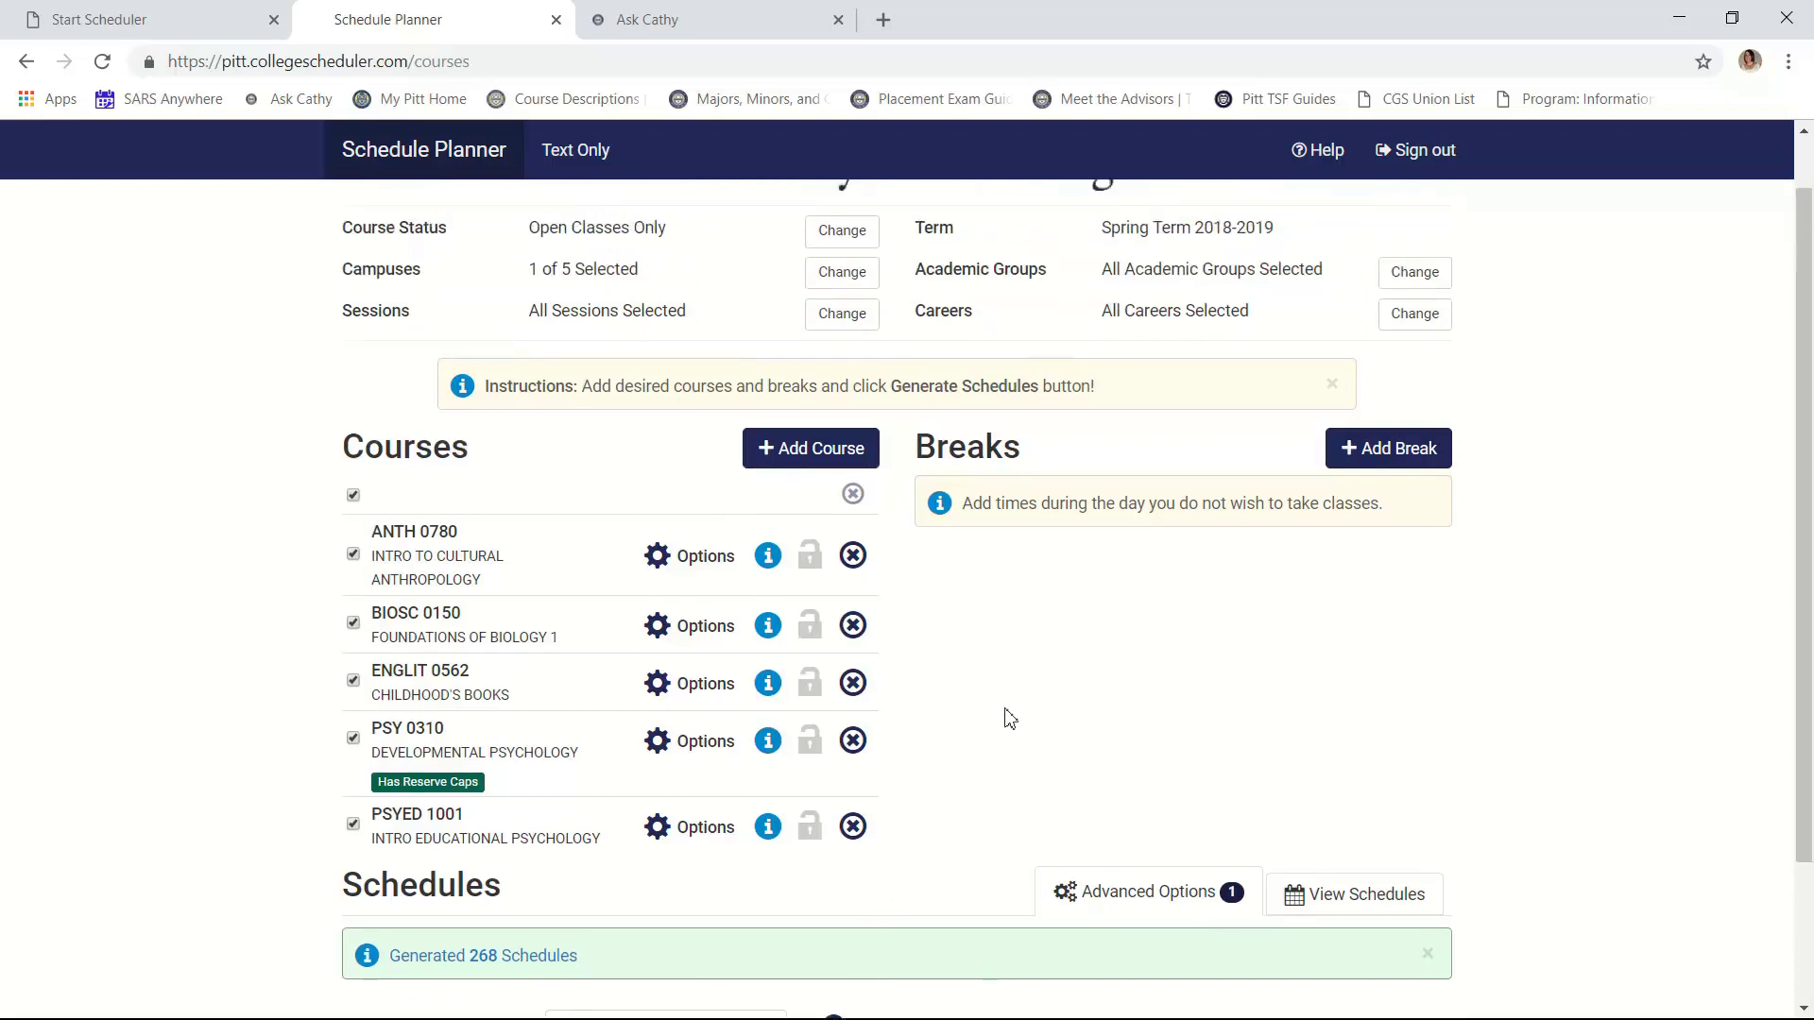
left_click(1412, 459)
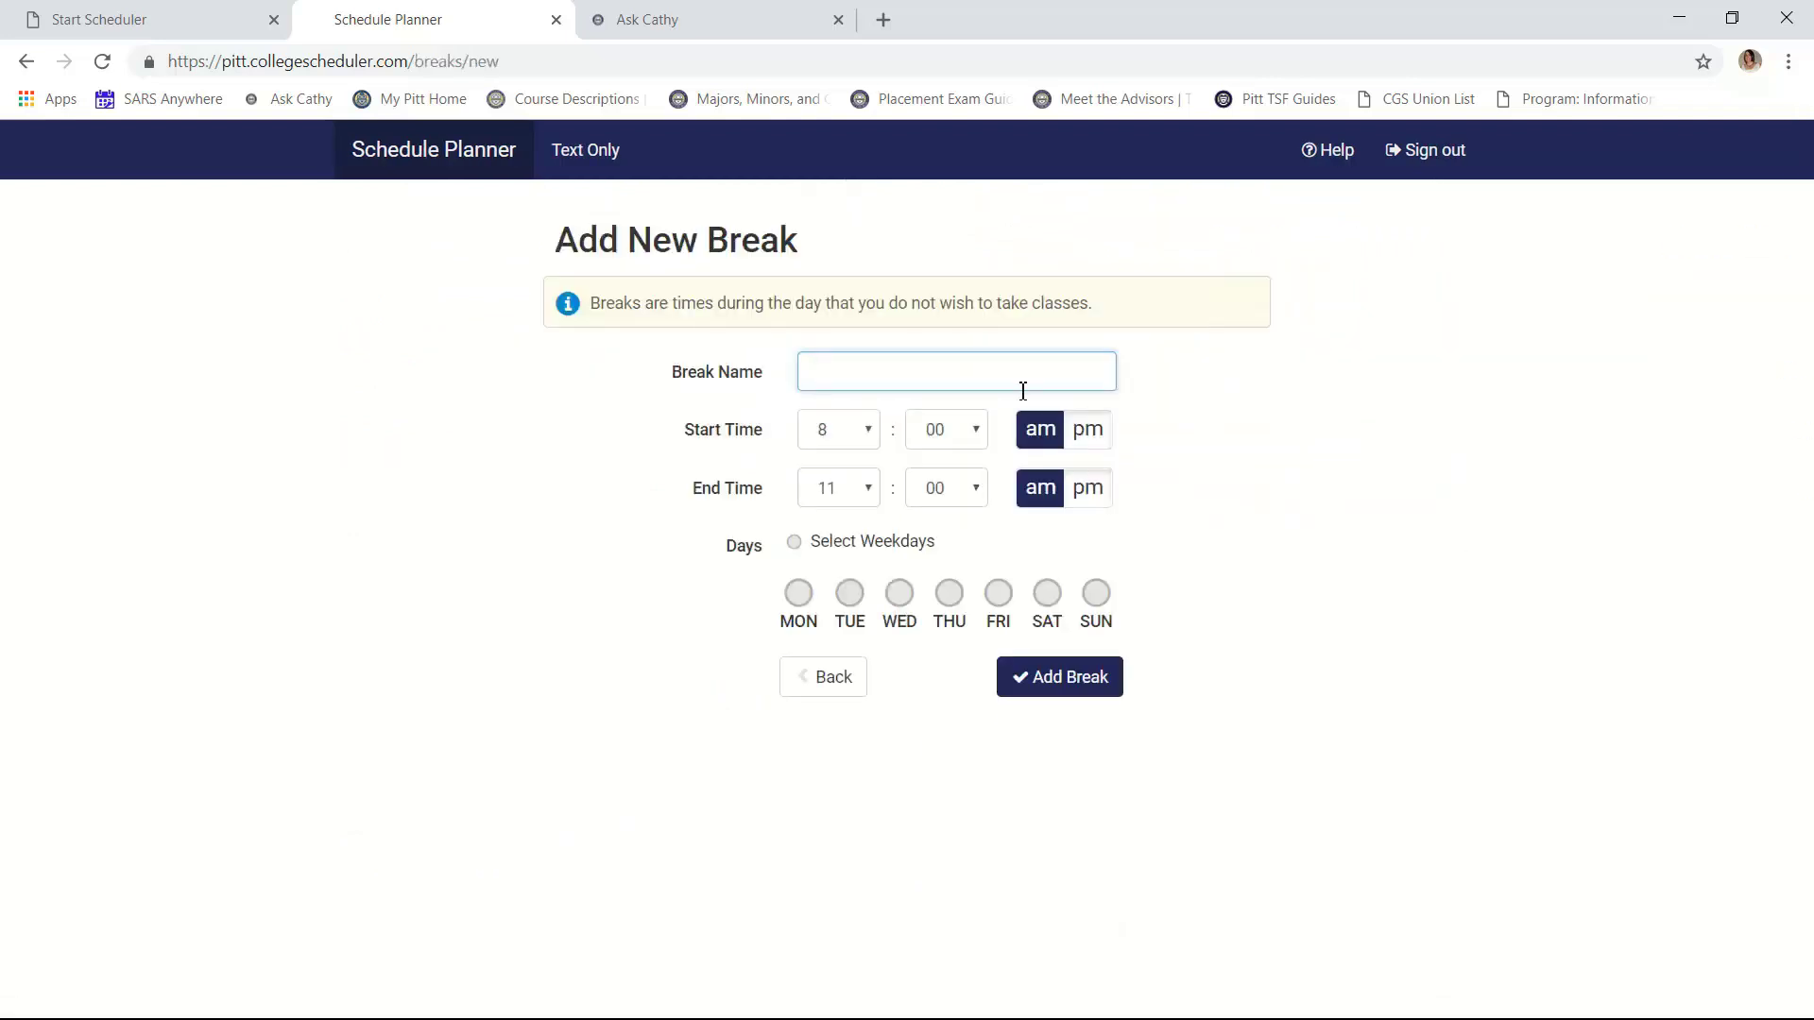
type("No morning classes")
left_click(870, 499)
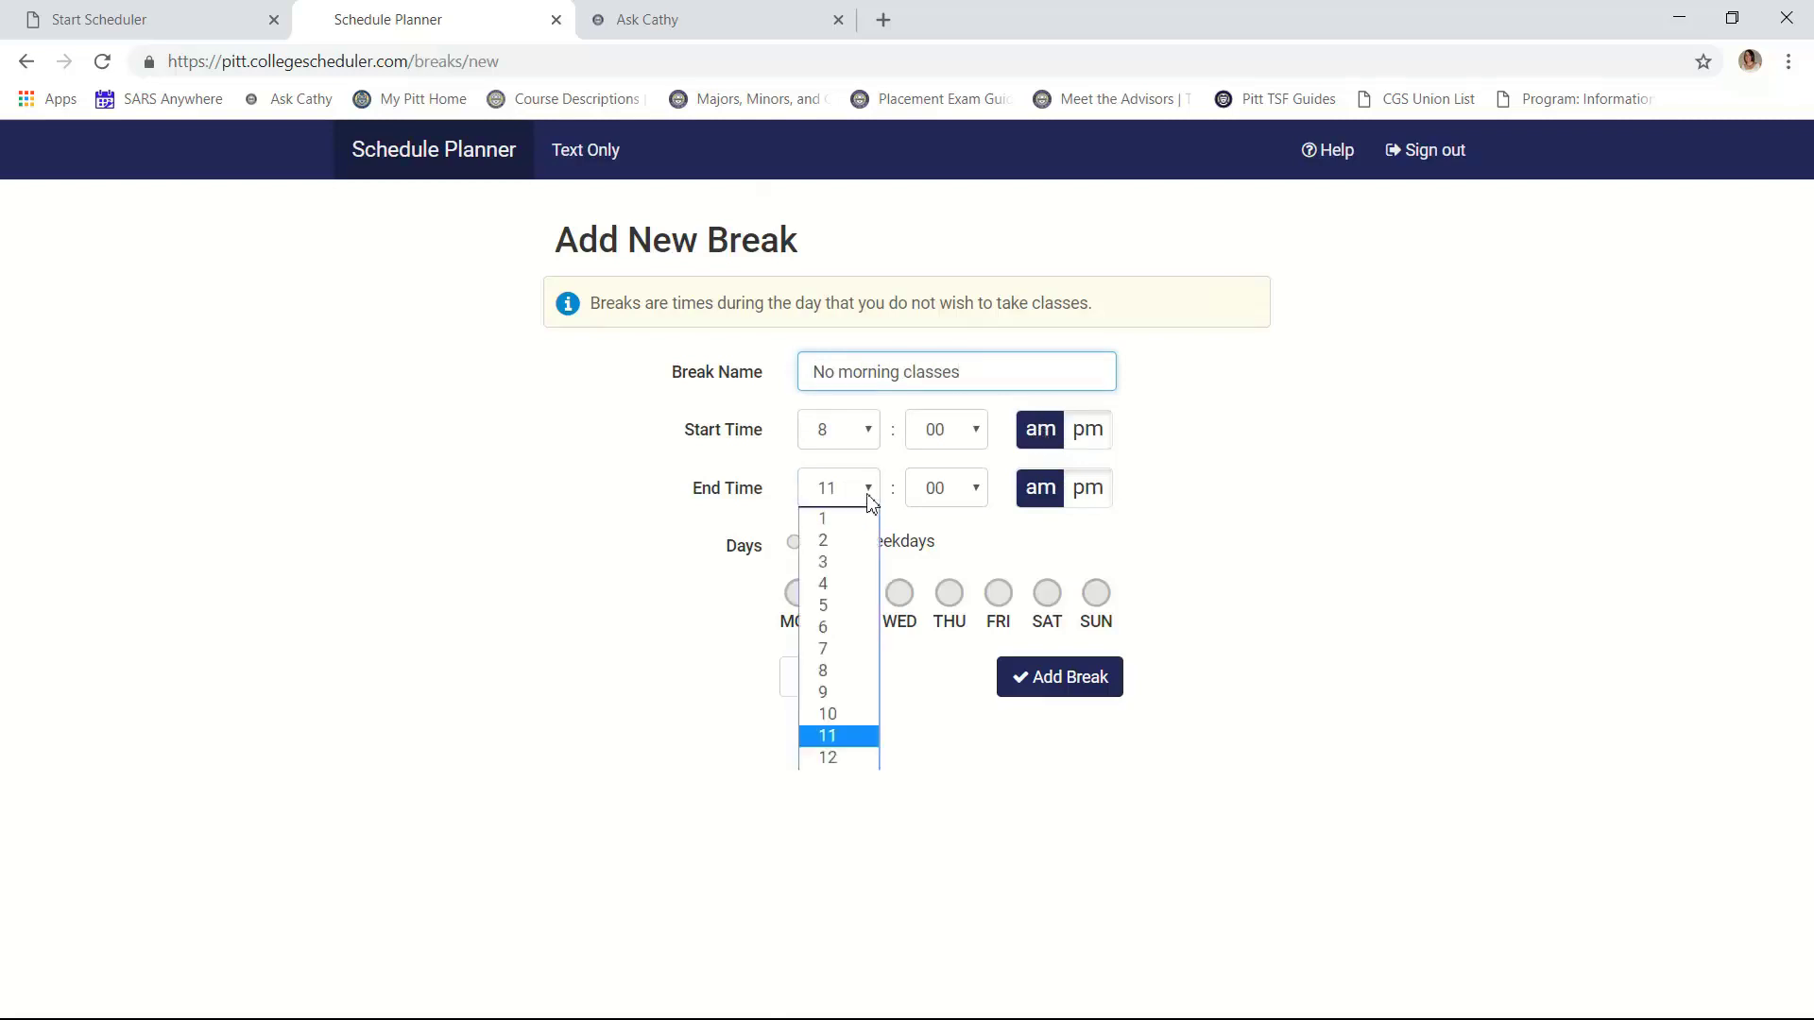
left_click(851, 715)
left_click(970, 492)
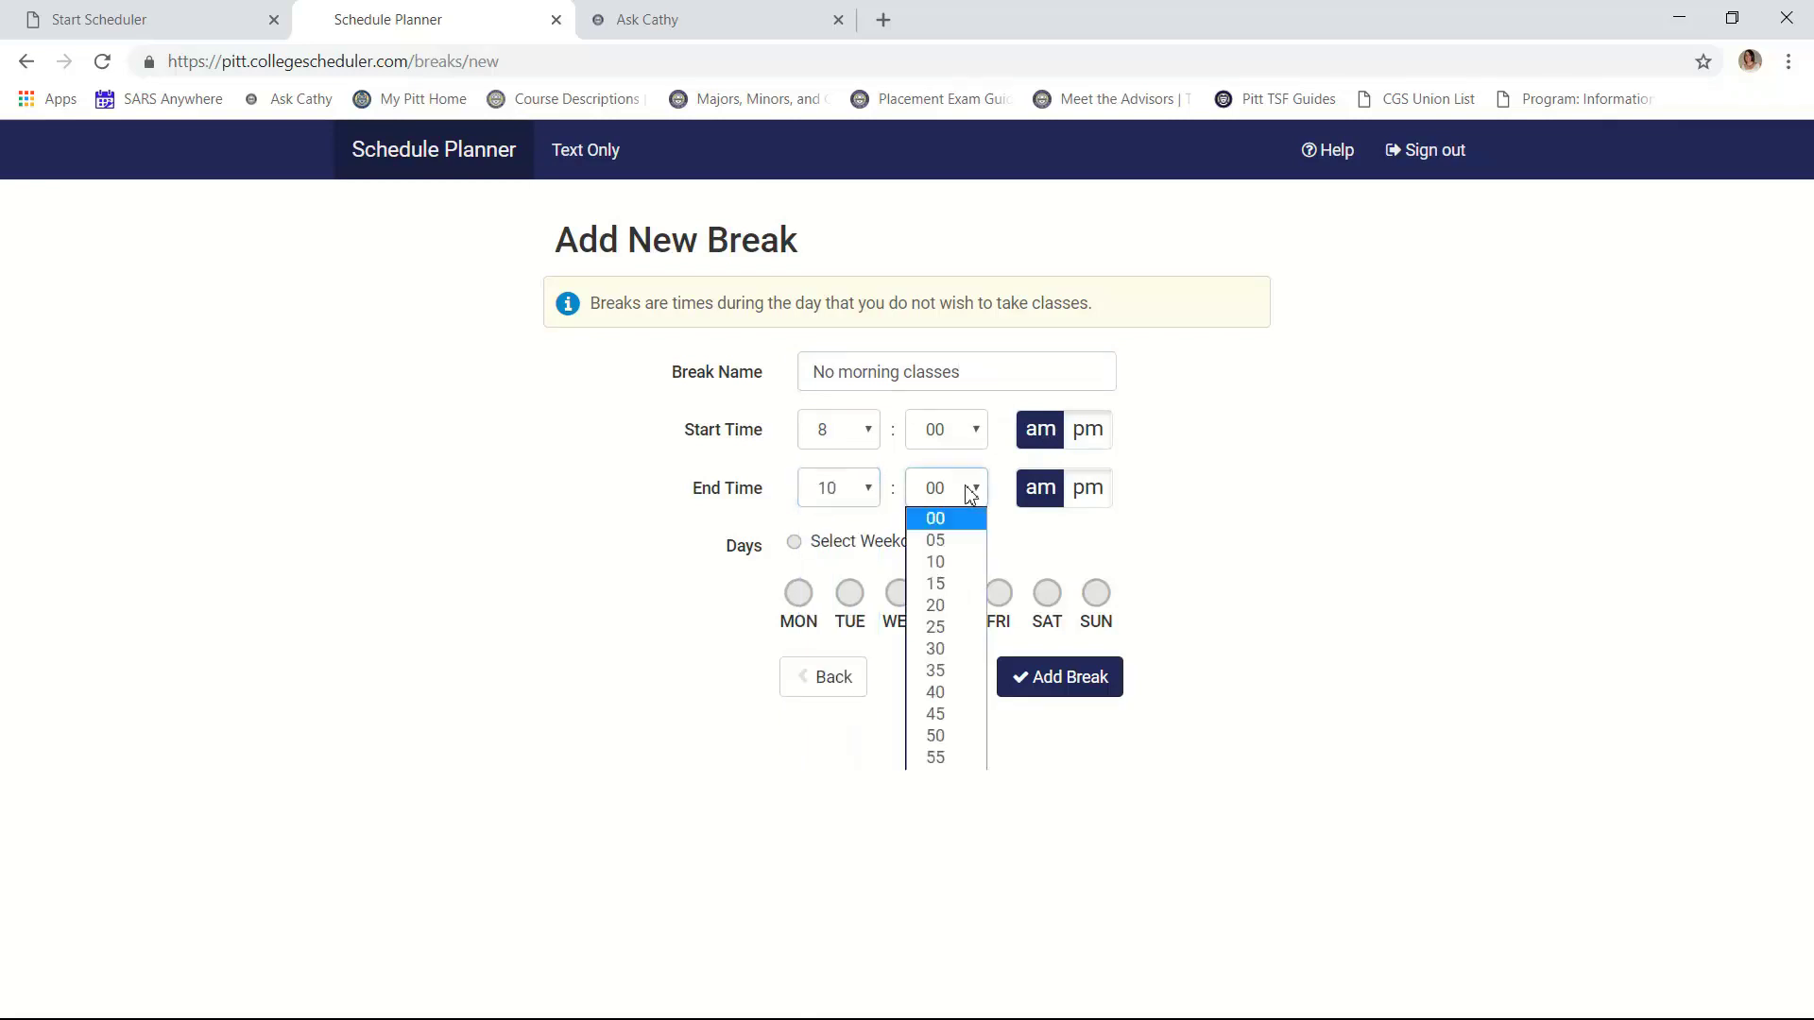
left_click(948, 739)
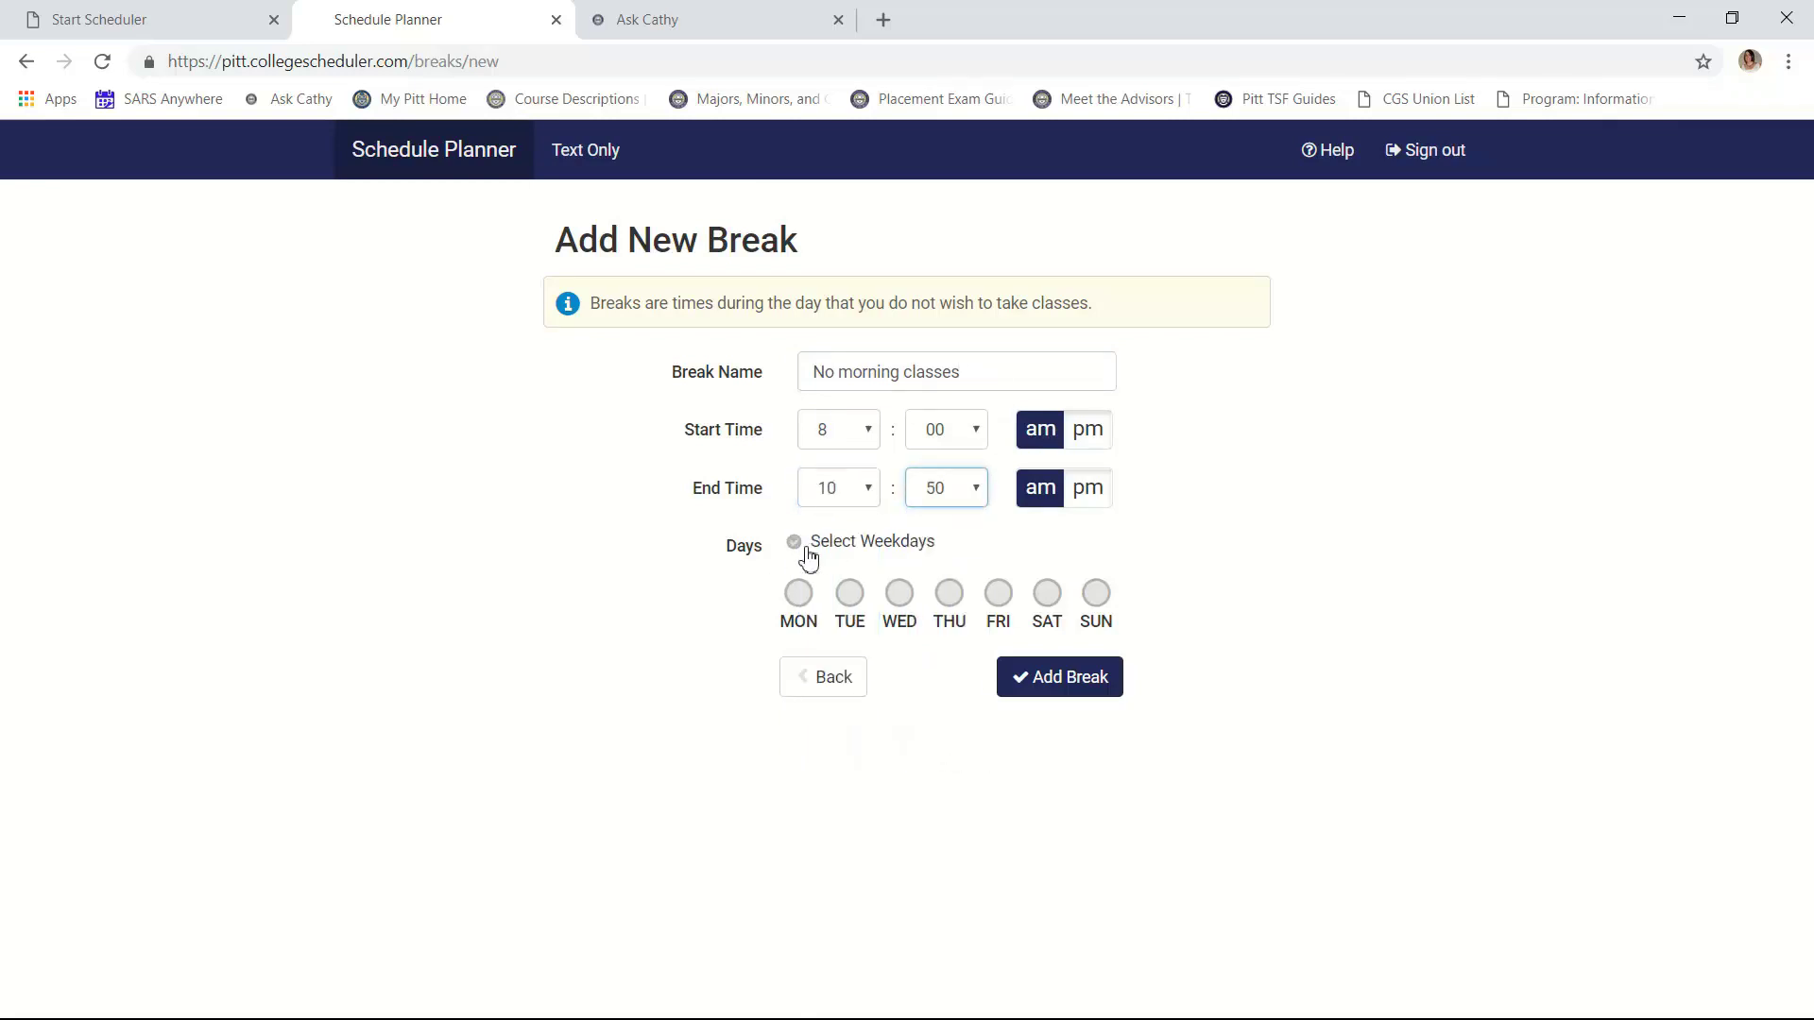
left_click(795, 544)
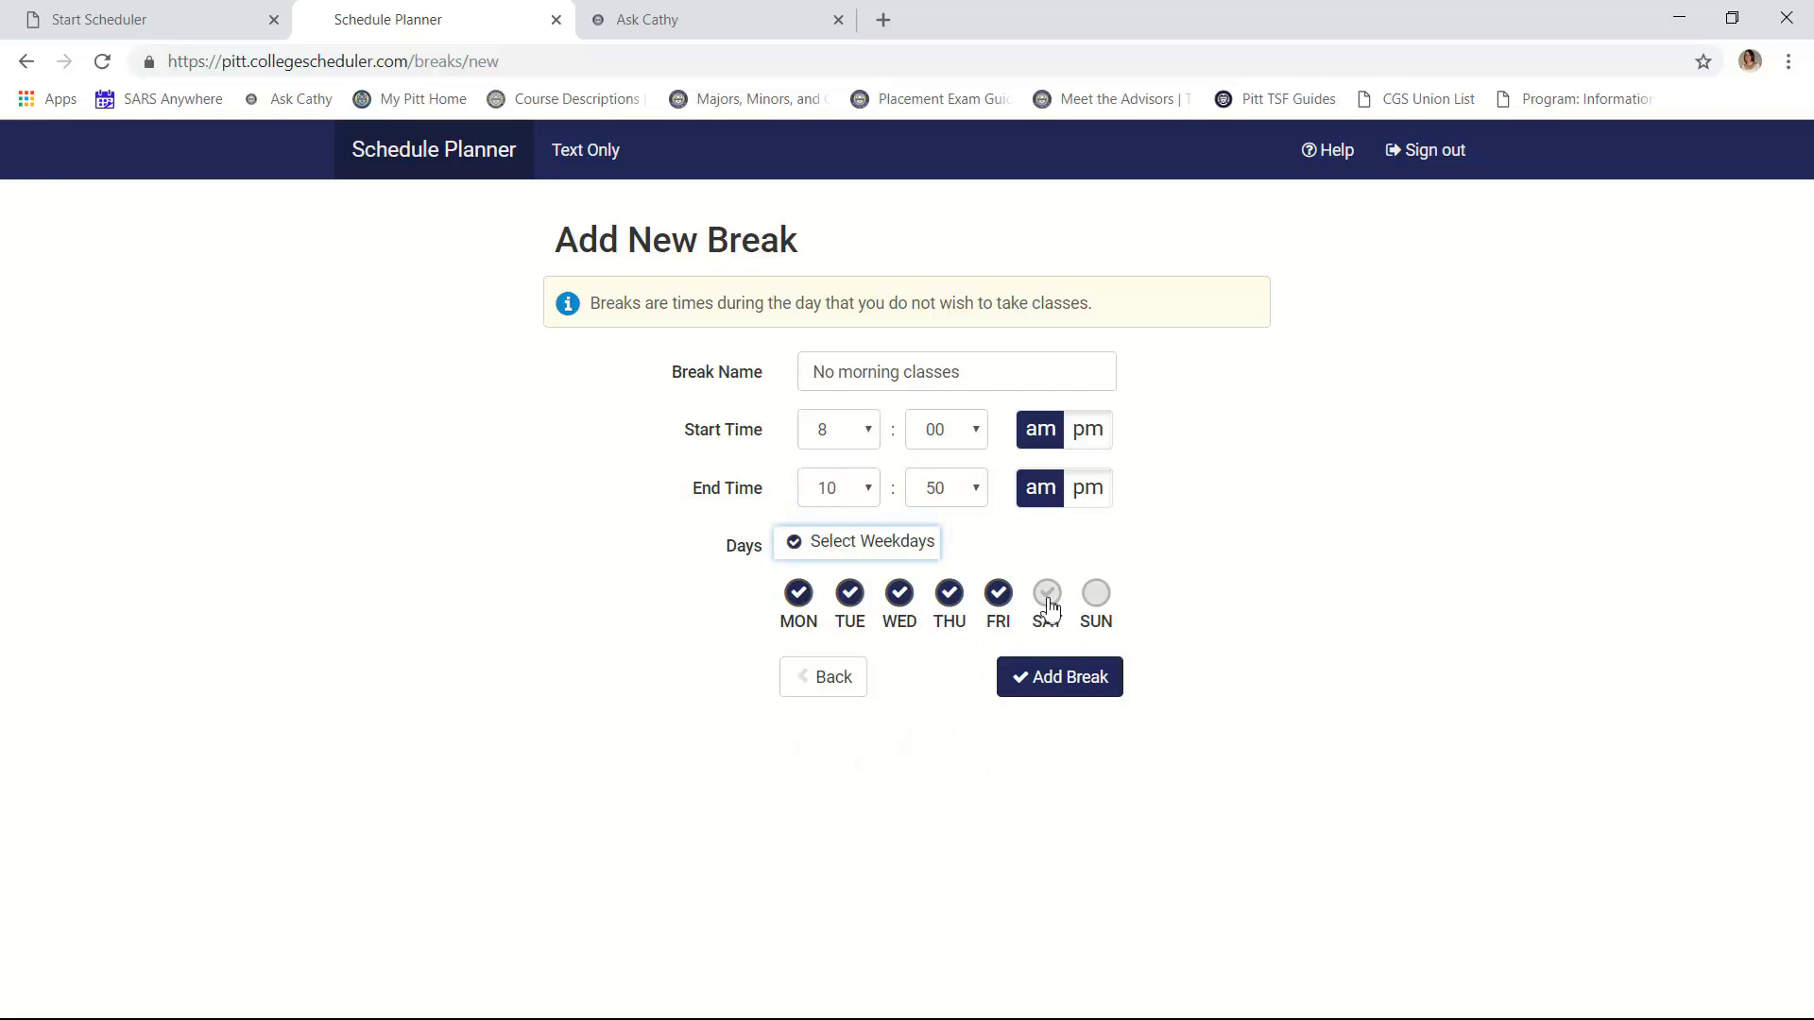
left_click(1043, 678)
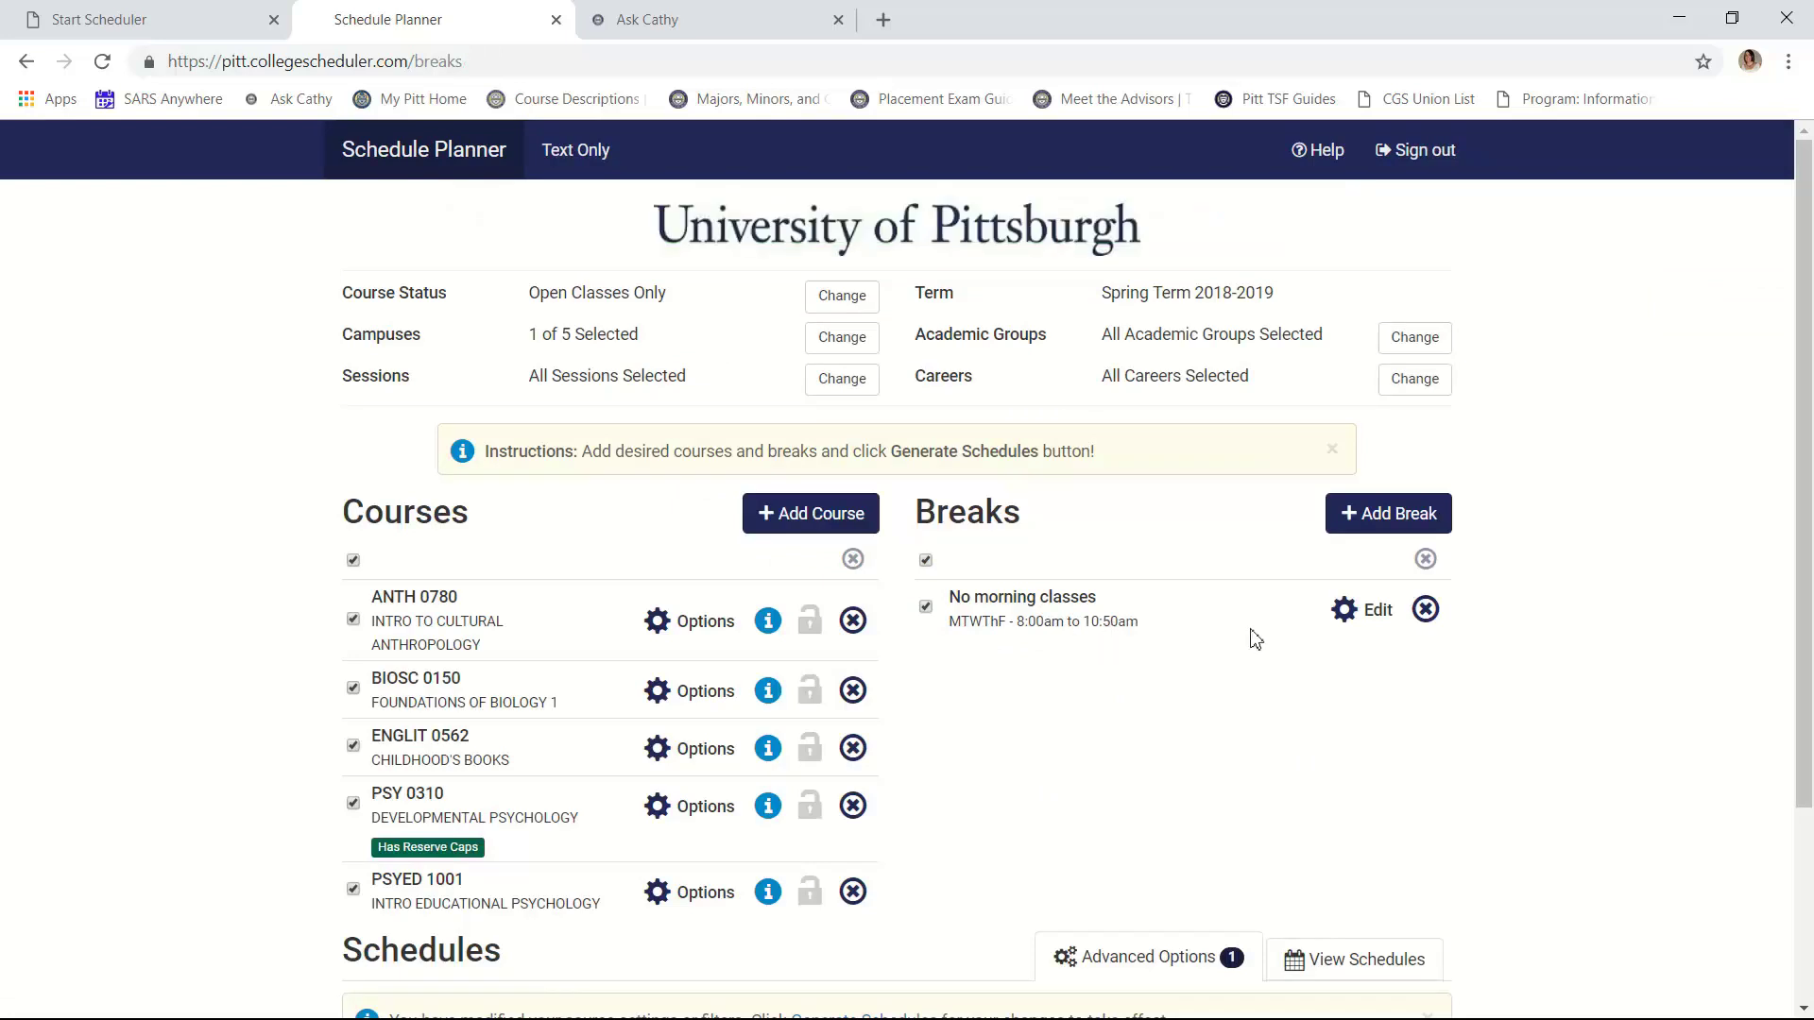
Add a second break named "Lunch" from 12:00 pm to 12:55 pm on all weekdays
left_click(1405, 514)
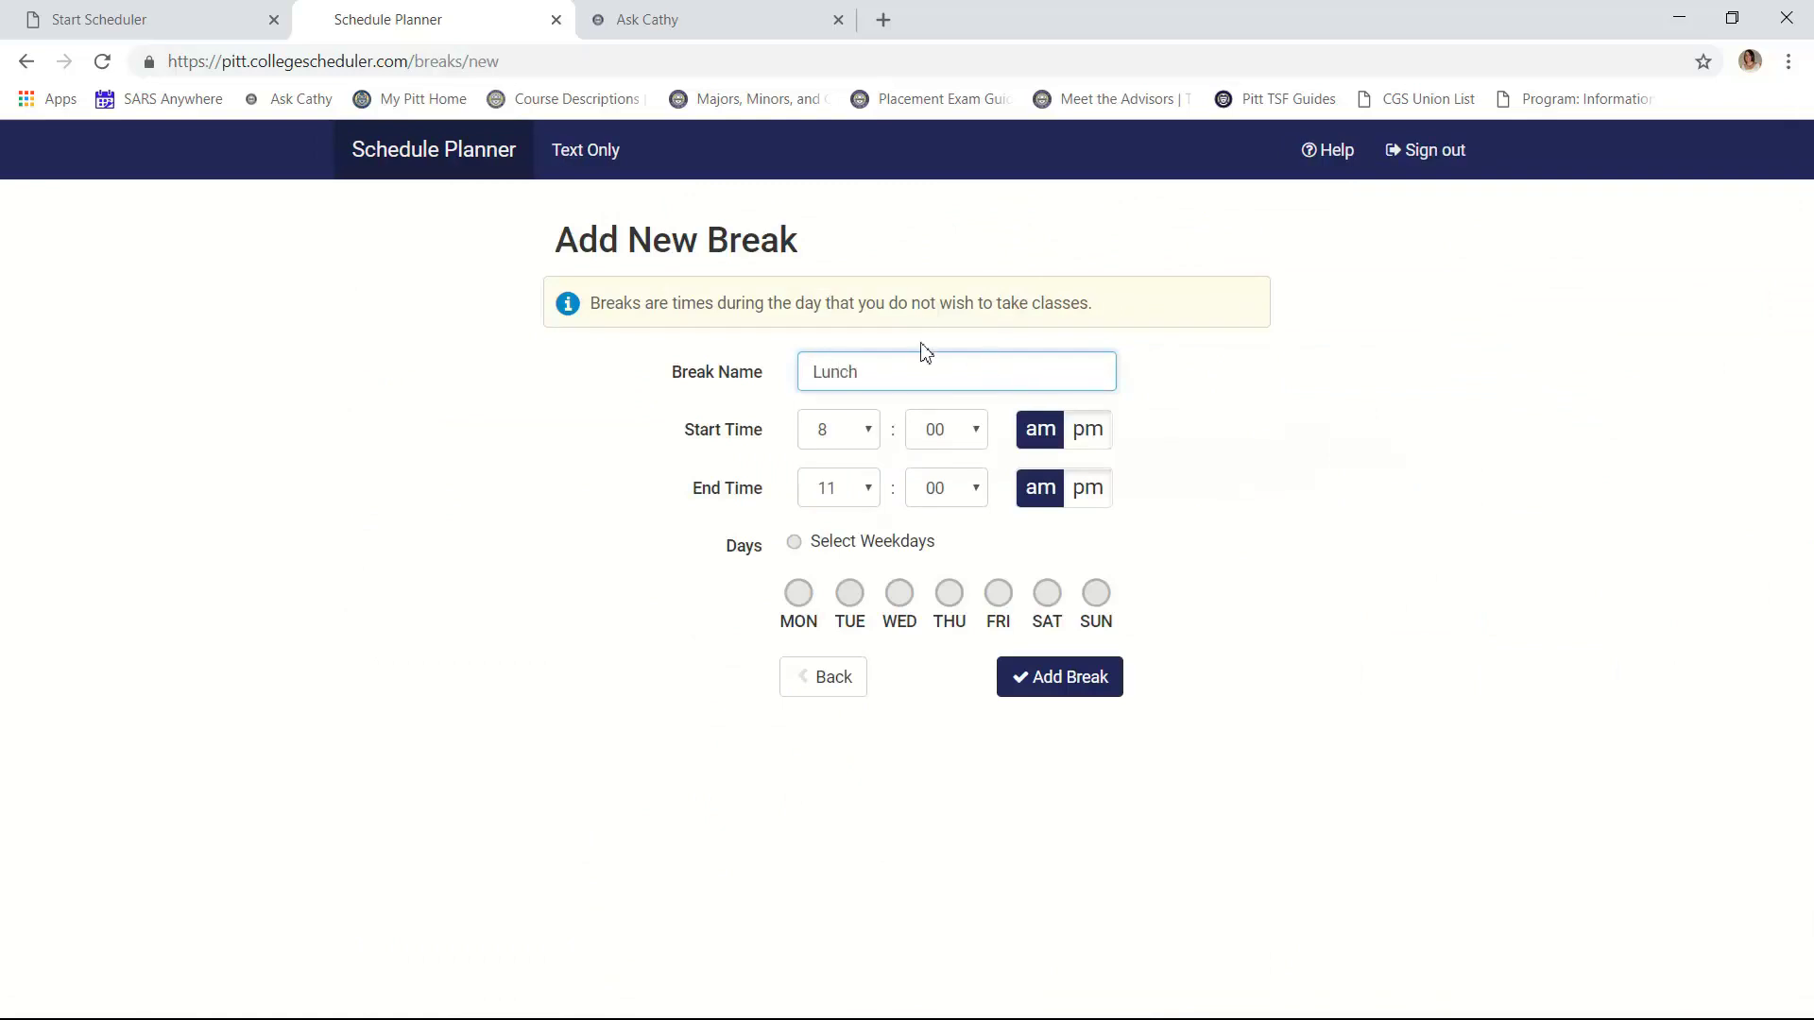
left_click(868, 432)
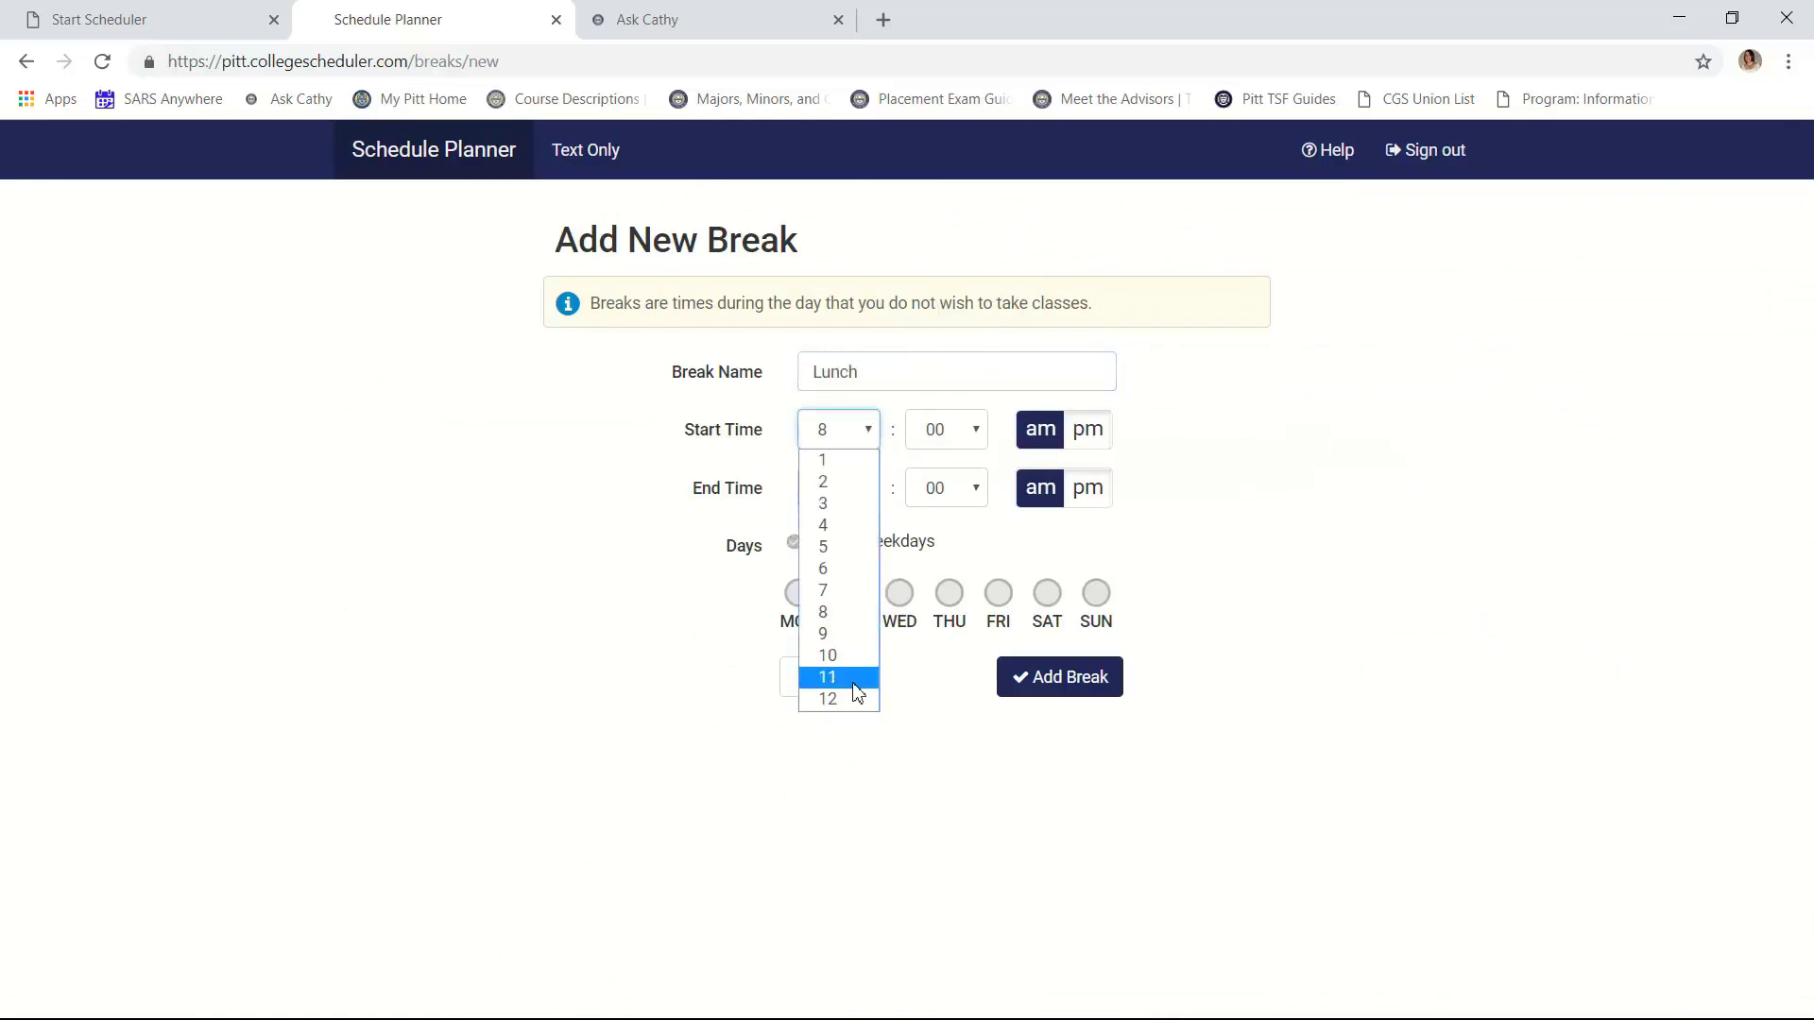
left_click(858, 699)
left_click(1087, 436)
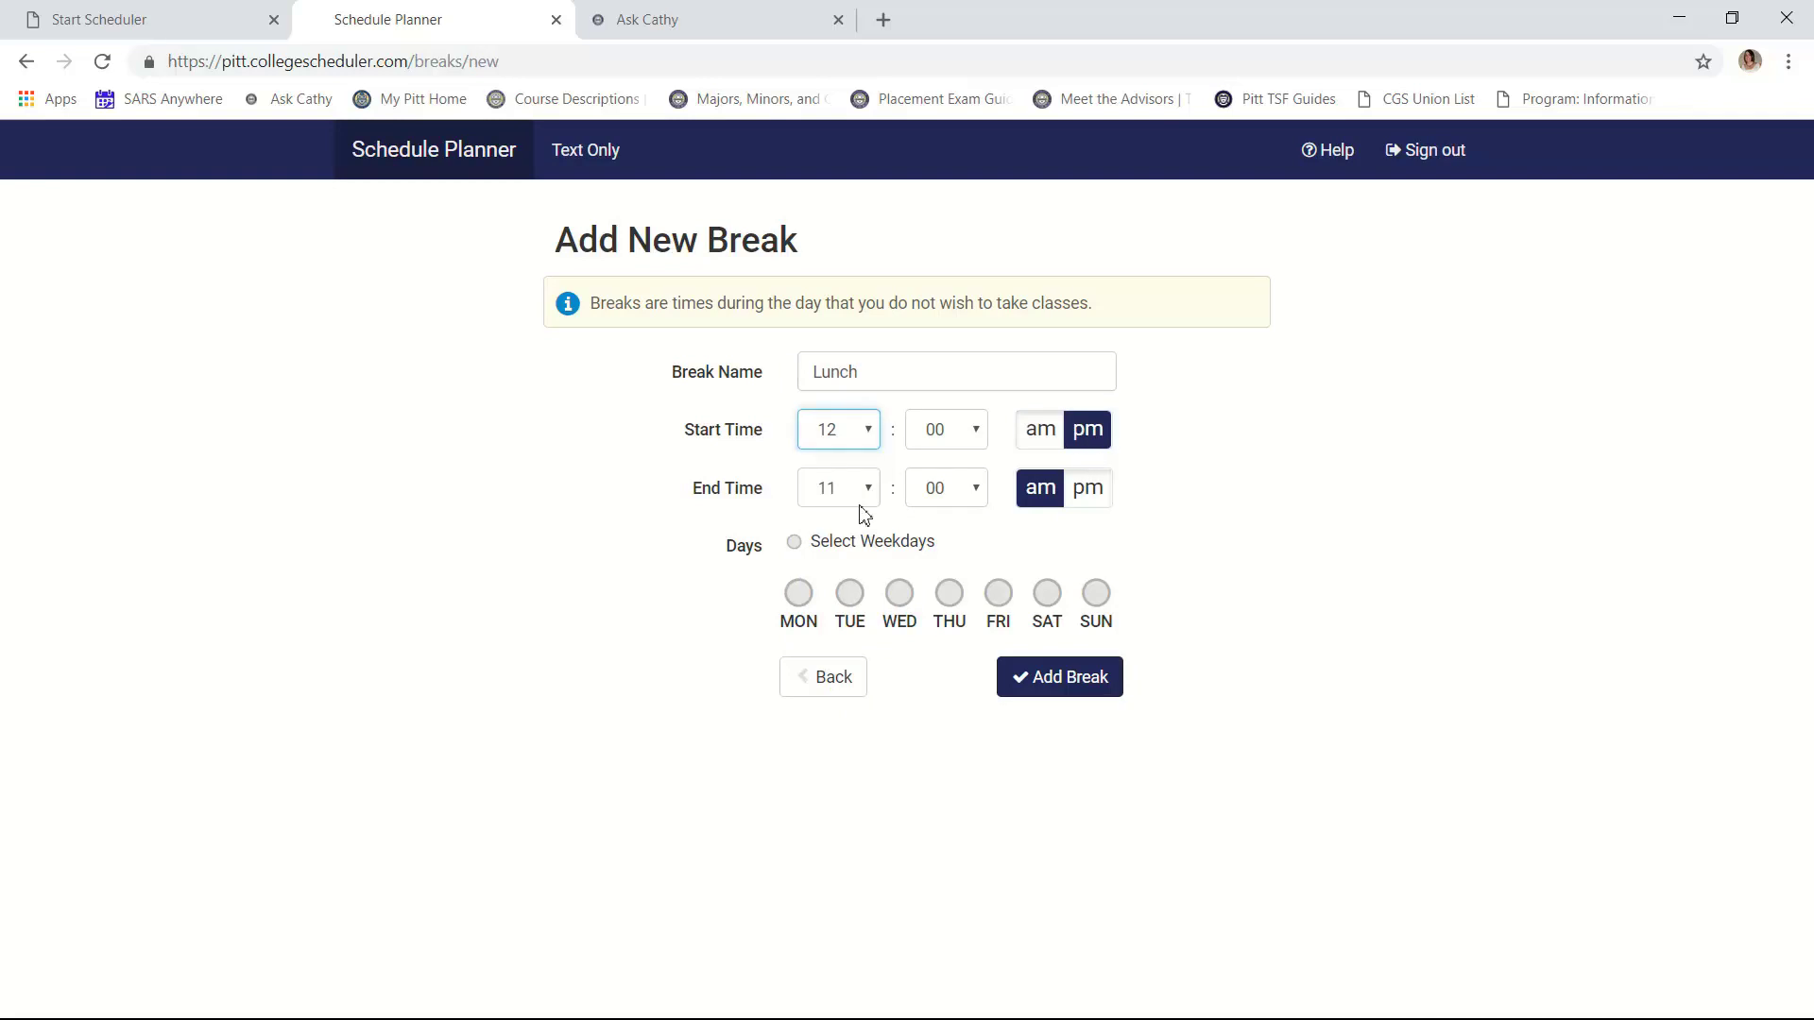
left_click(871, 489)
left_click(850, 757)
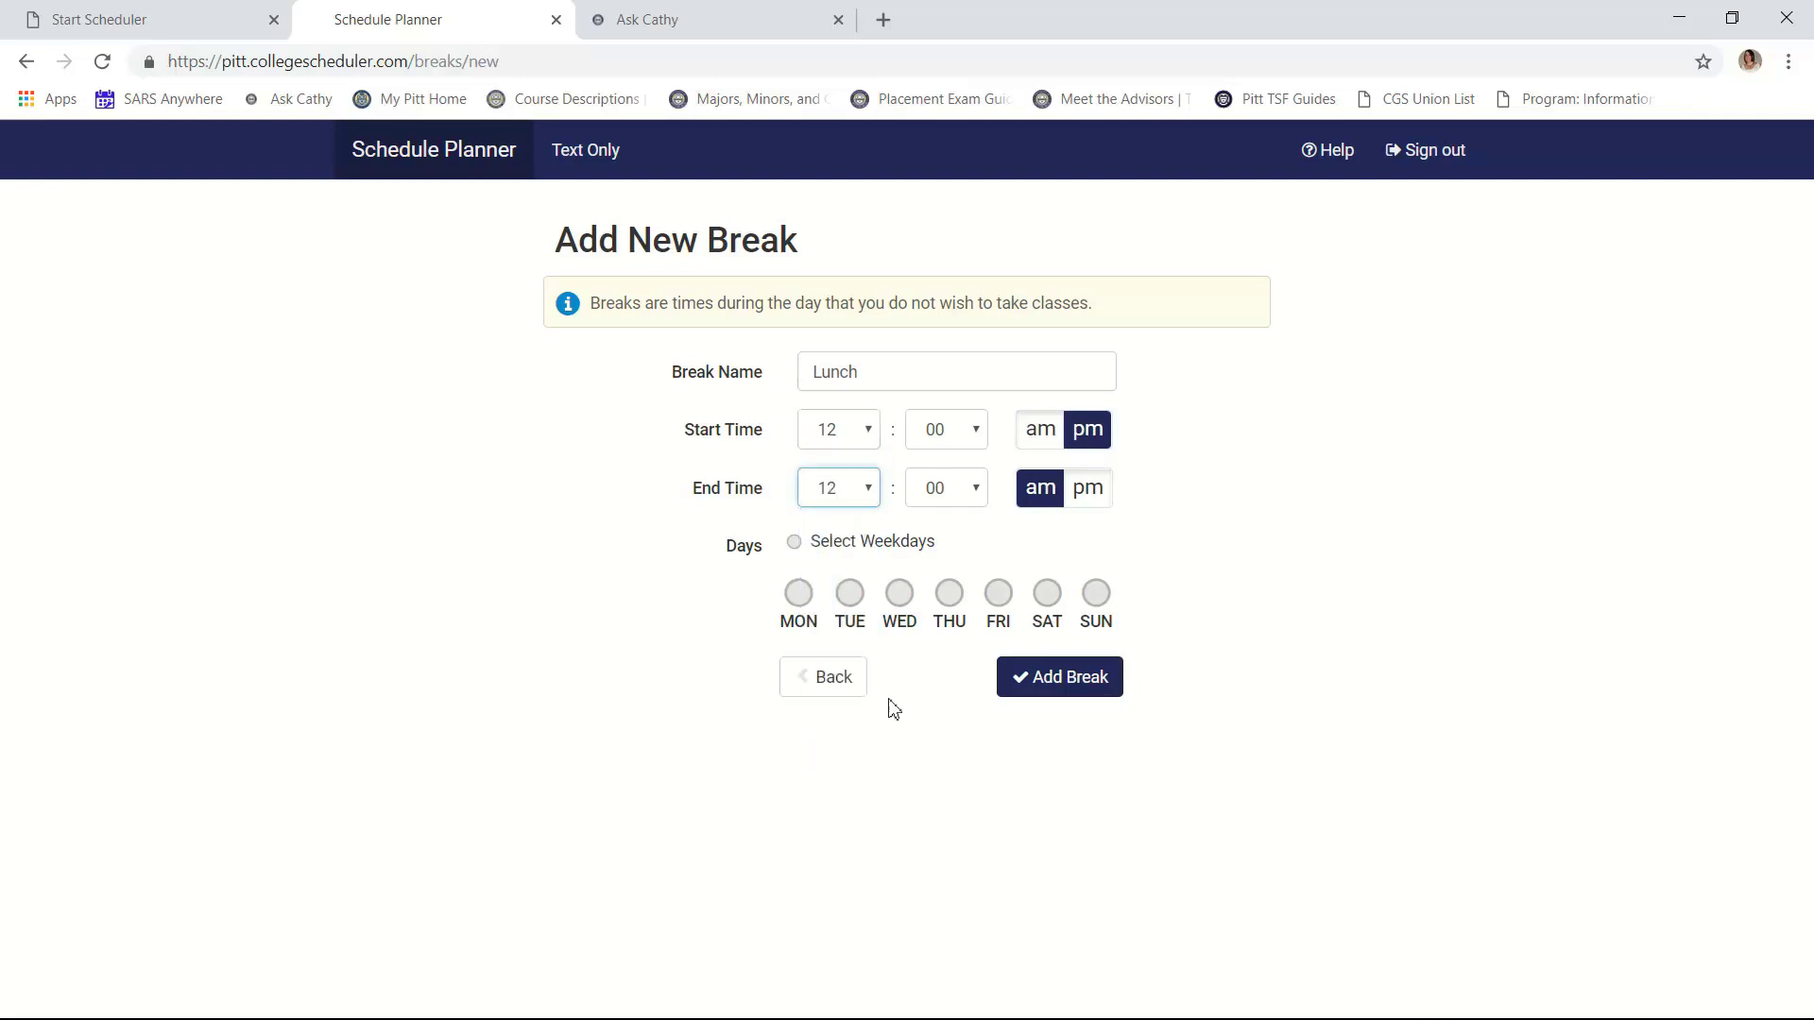
left_click(974, 489)
left_click(960, 756)
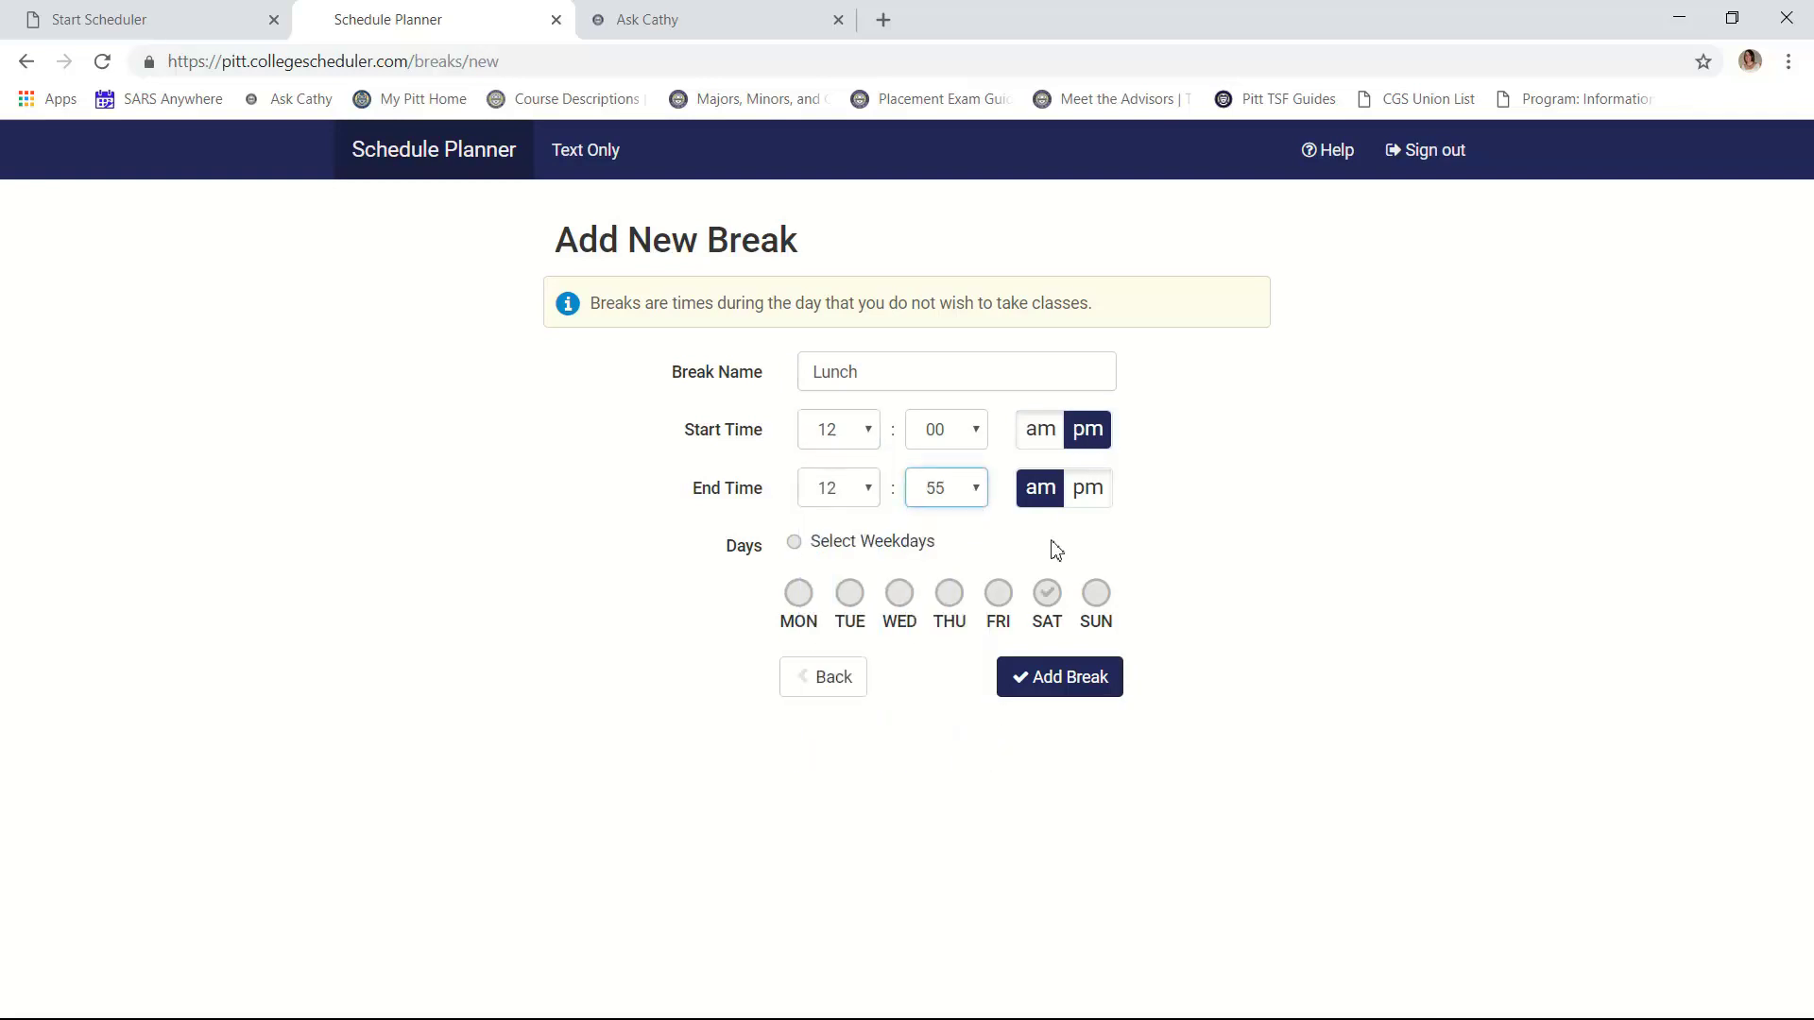
left_click(1087, 496)
left_click(796, 546)
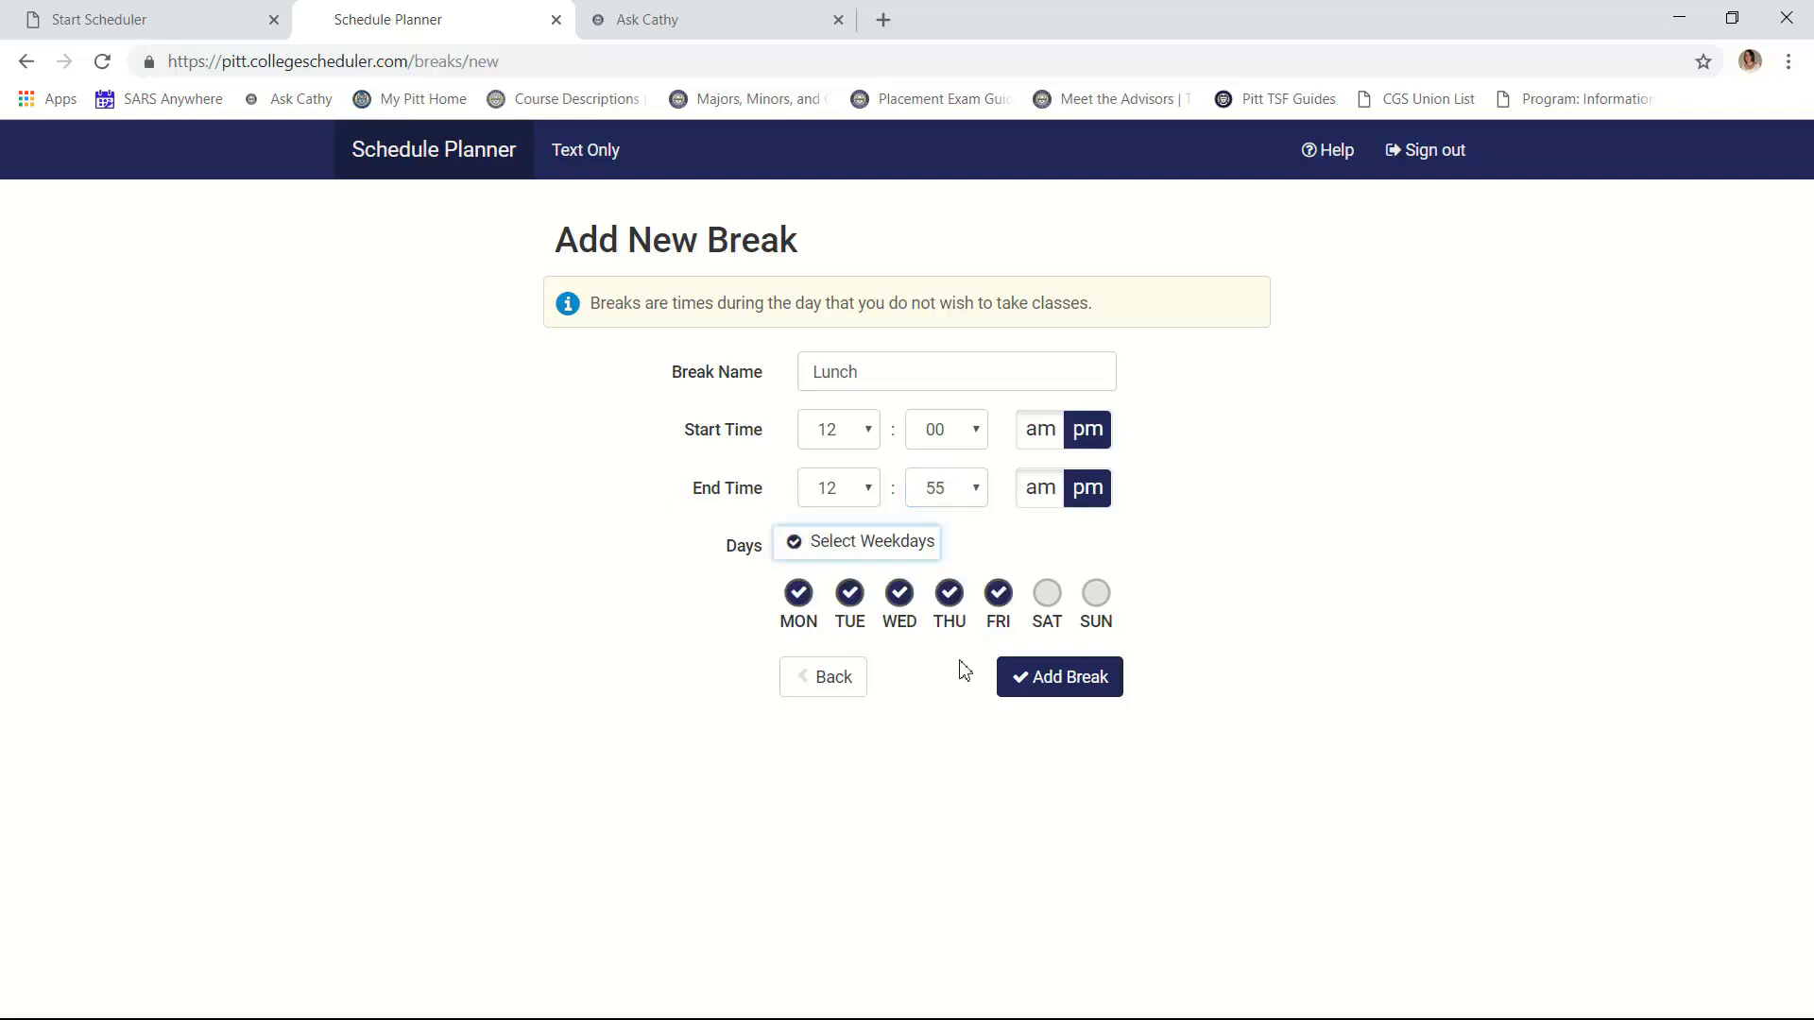
left_click(1060, 696)
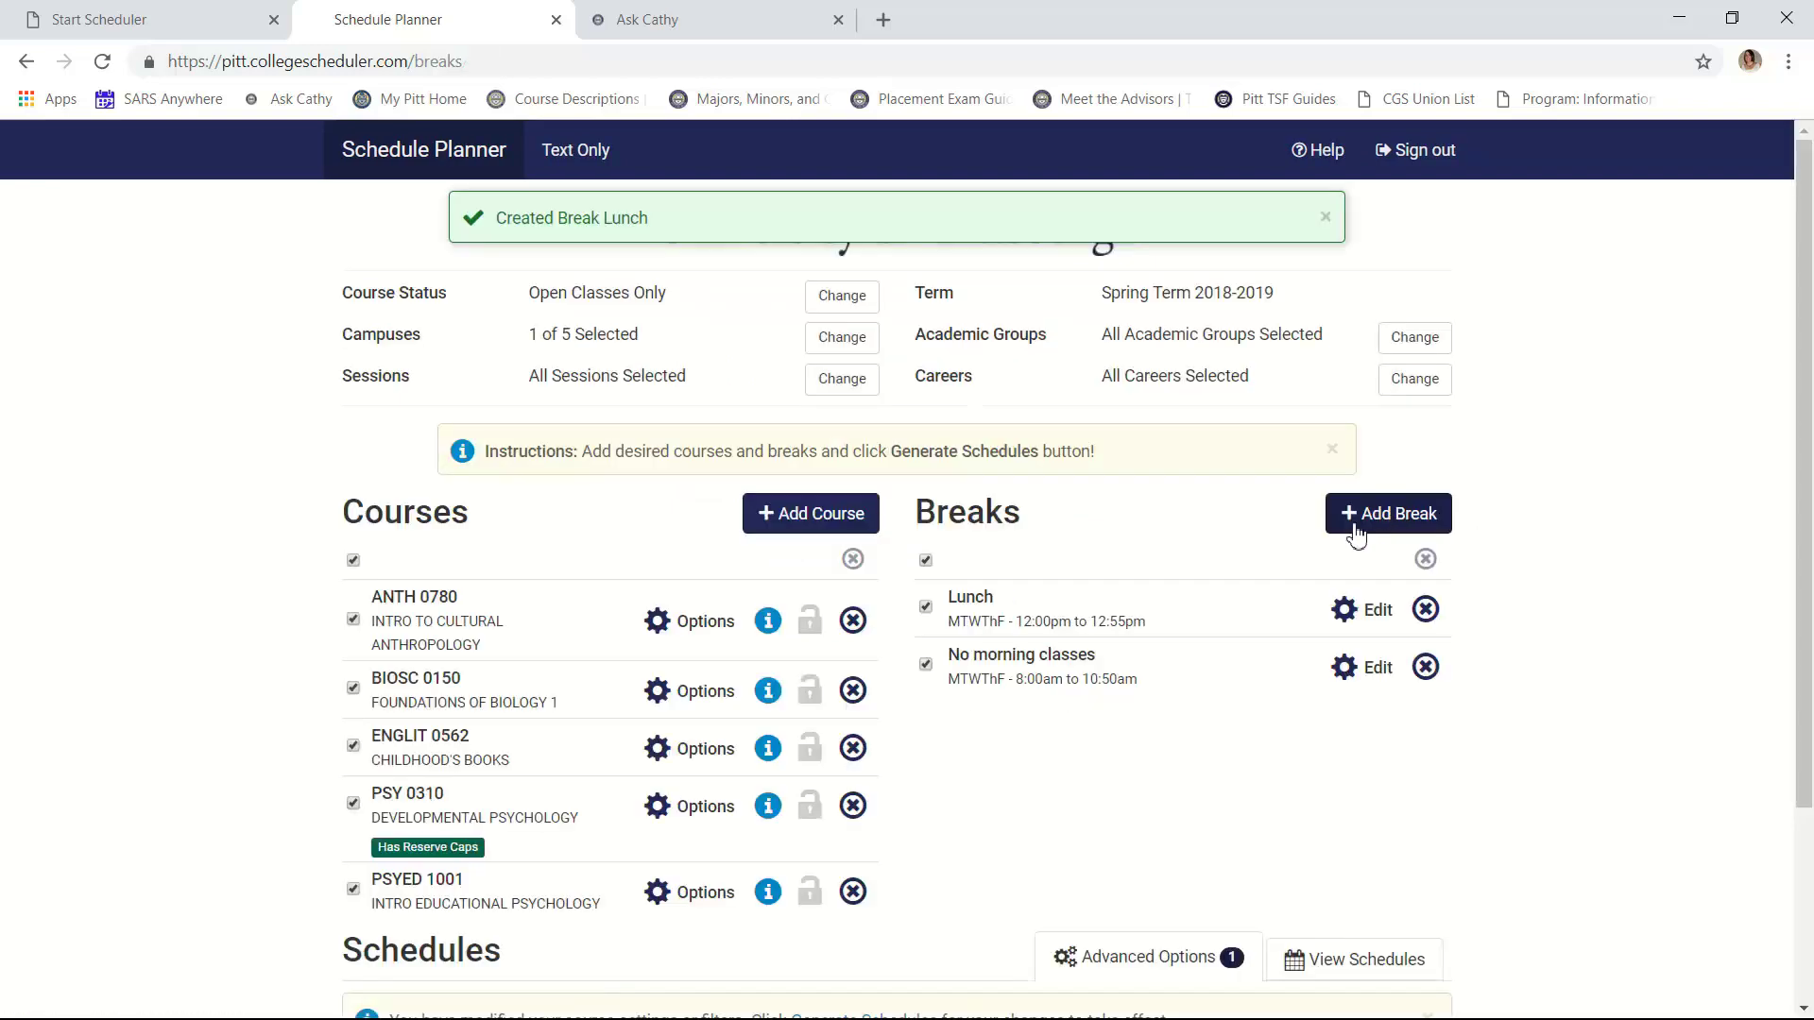
Return to the schedule view and regenerate the schedules with the two breaks applied
scroll(1058, 567, "down", 3)
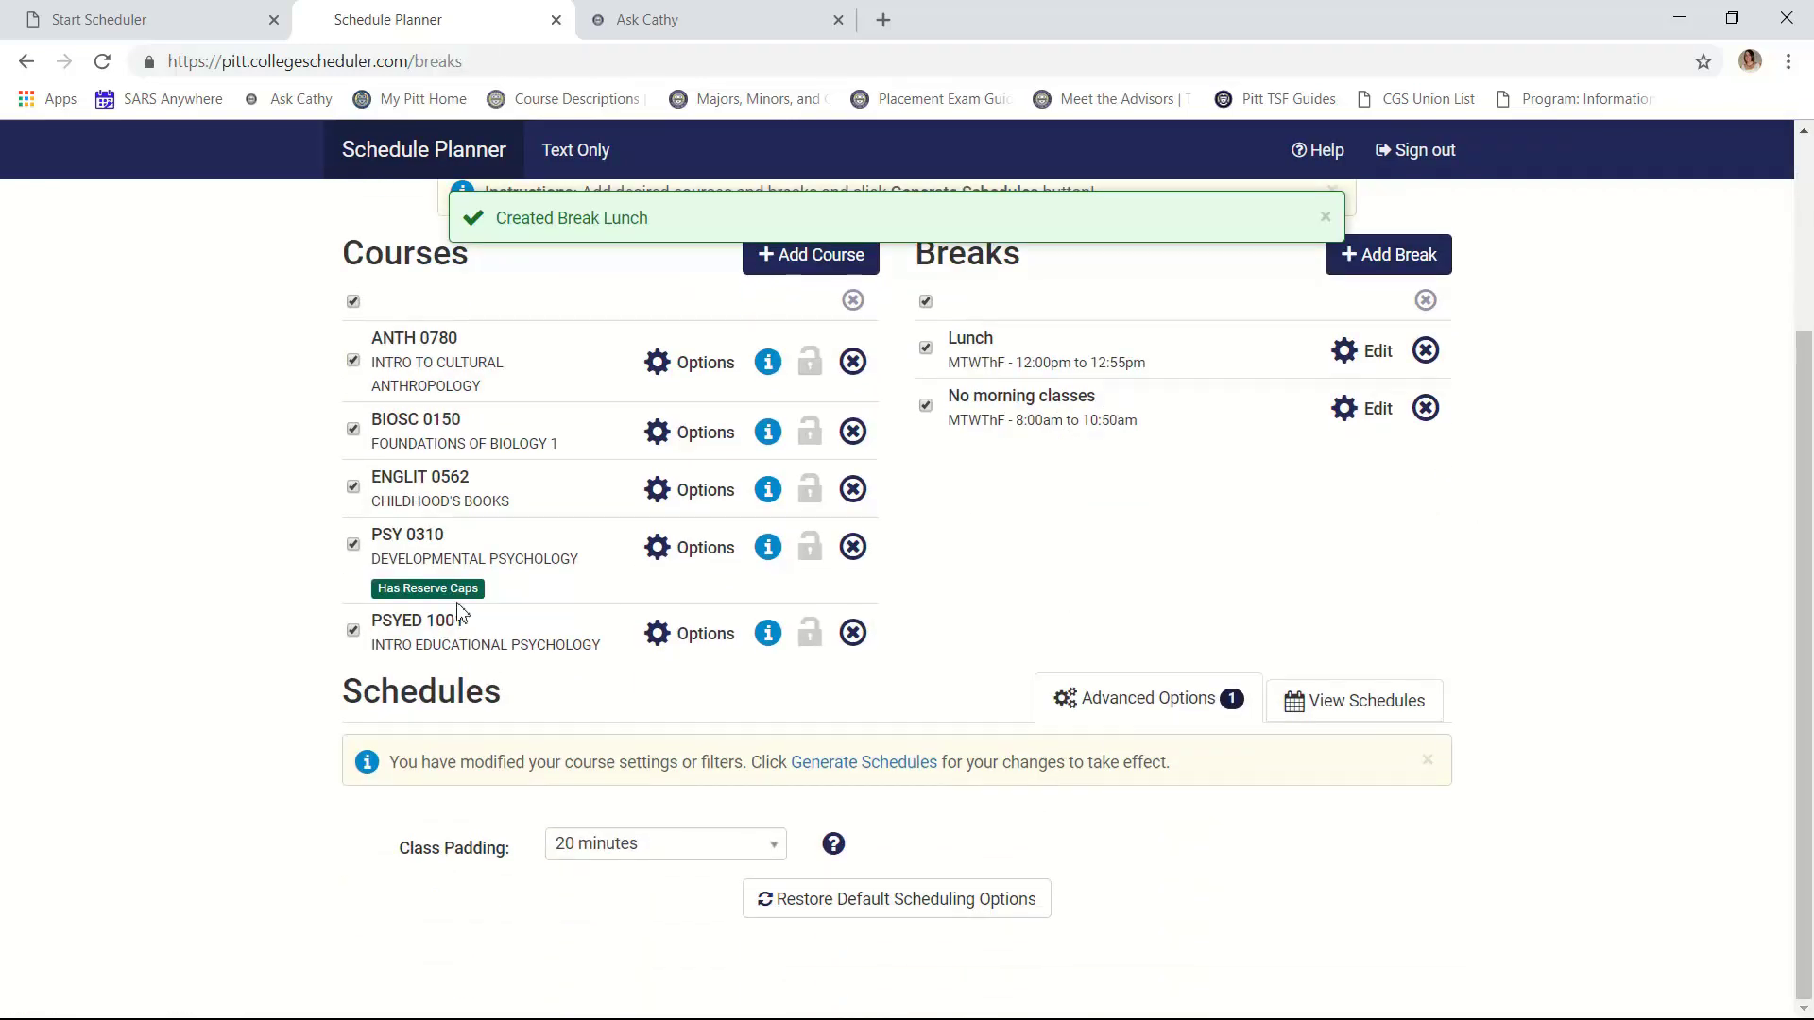
left_click(1302, 700)
left_click(437, 749)
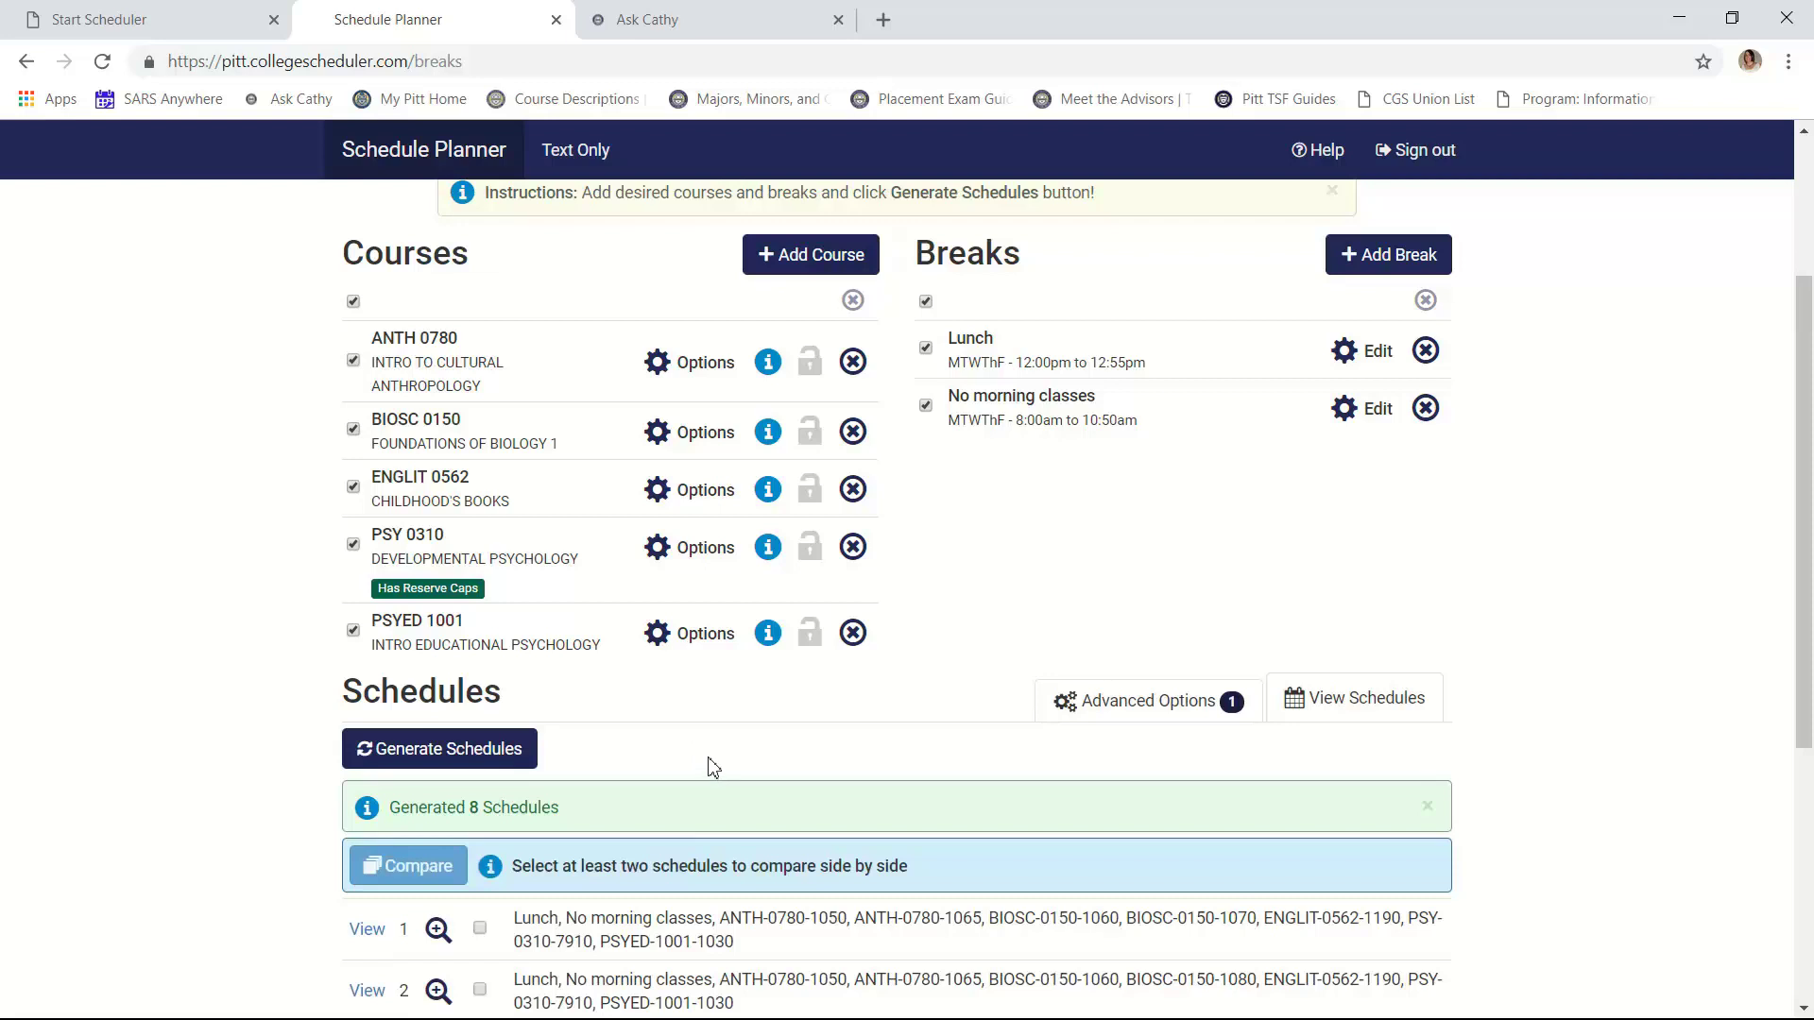
Select schedules 1 to 4, compare them side by side, and view the details of the morning block in schedule 1
scroll(714, 767, "down", 5)
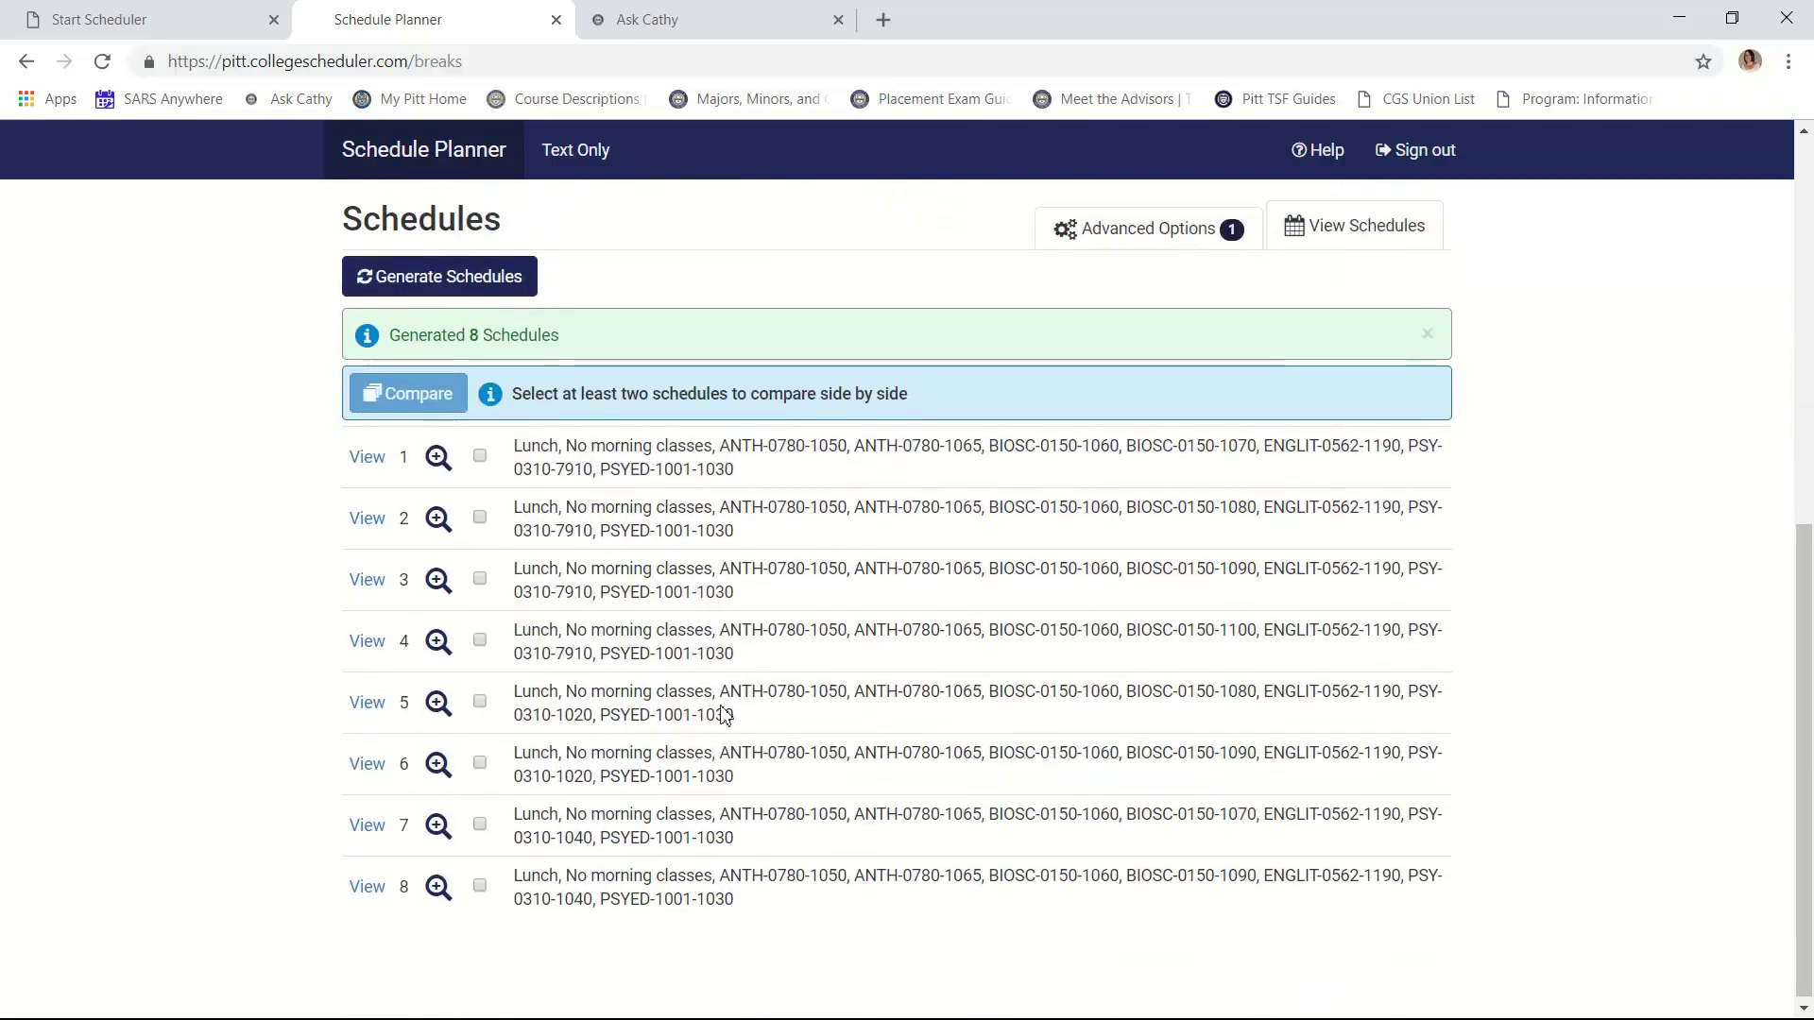
left_click(480, 456)
left_click(480, 518)
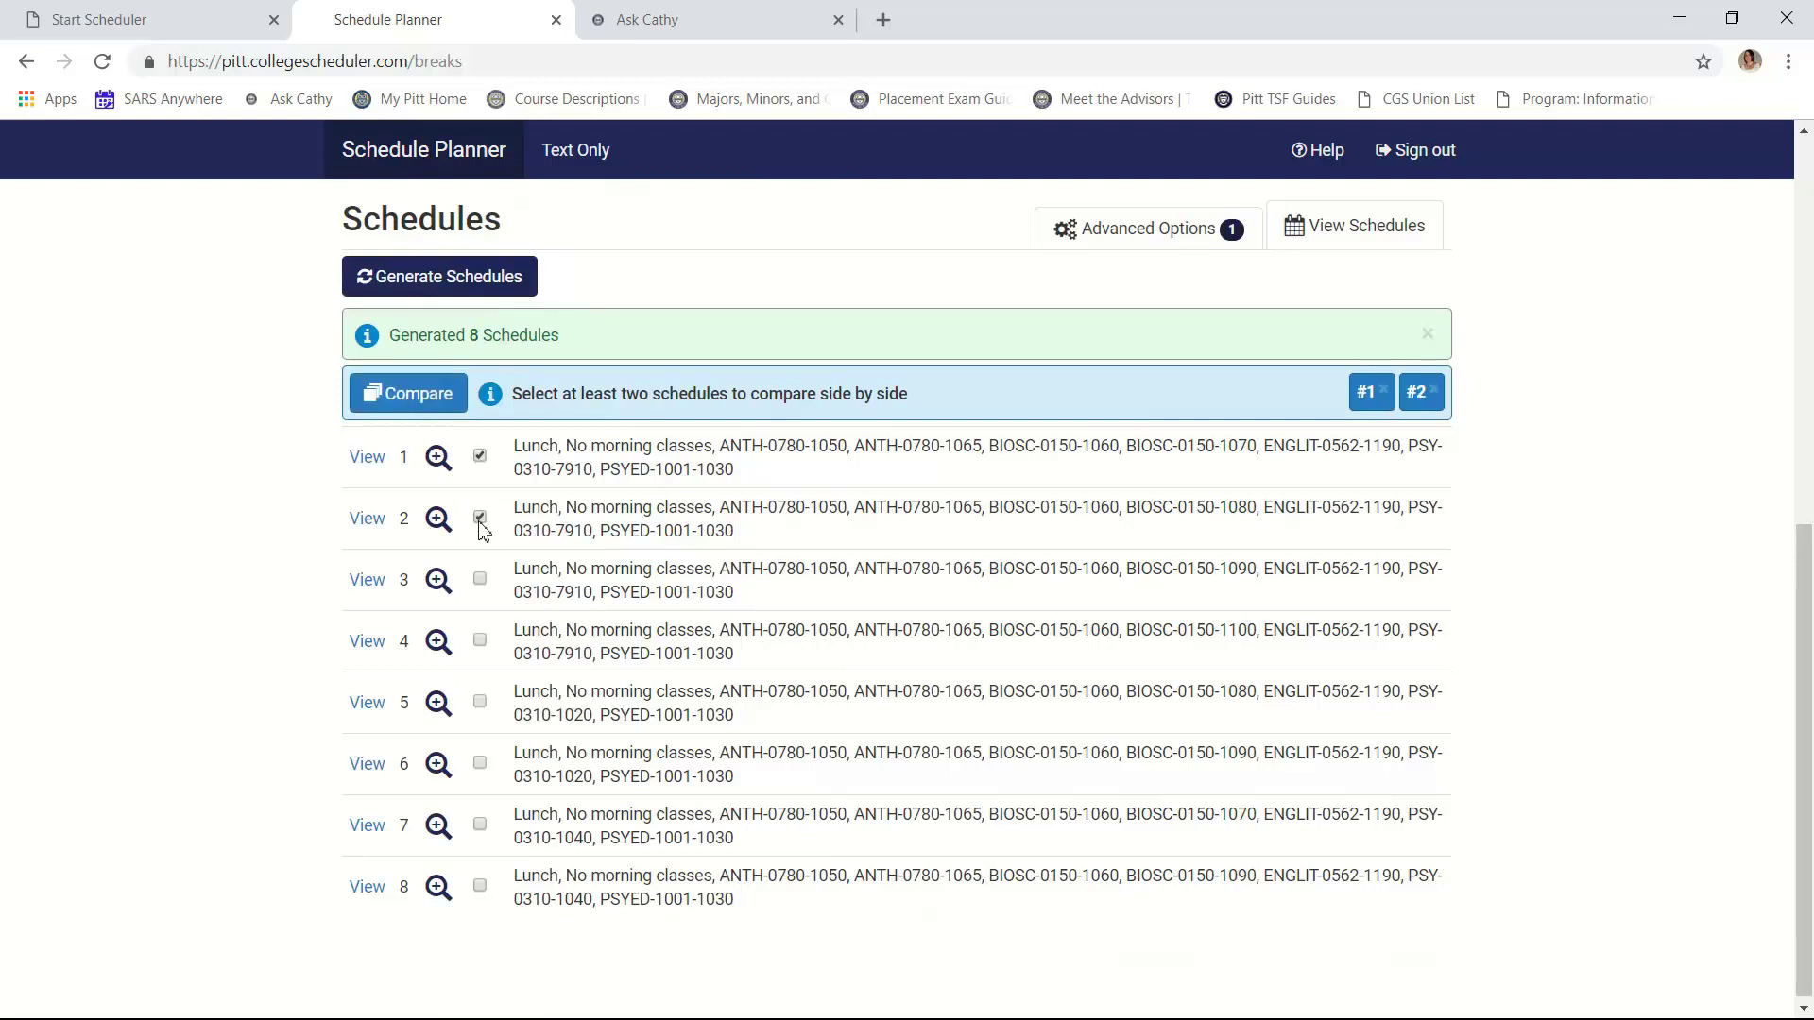
left_click(480, 579)
left_click(480, 642)
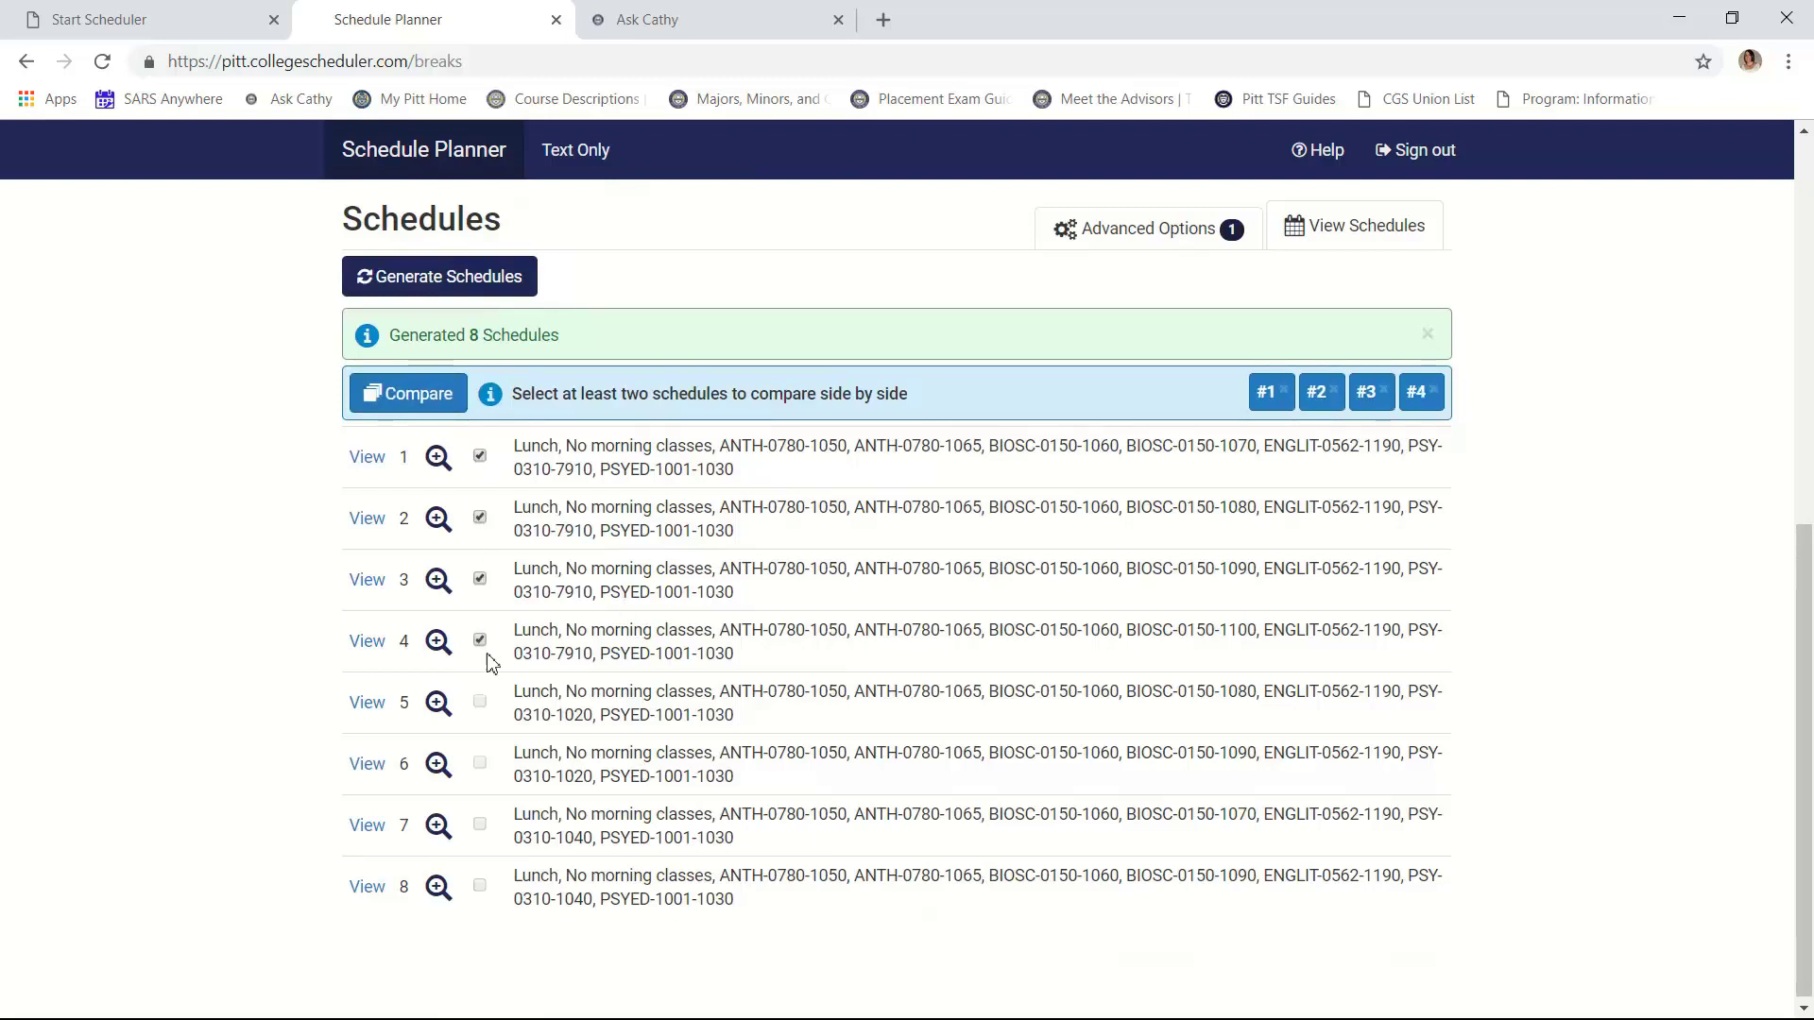
left_click(407, 393)
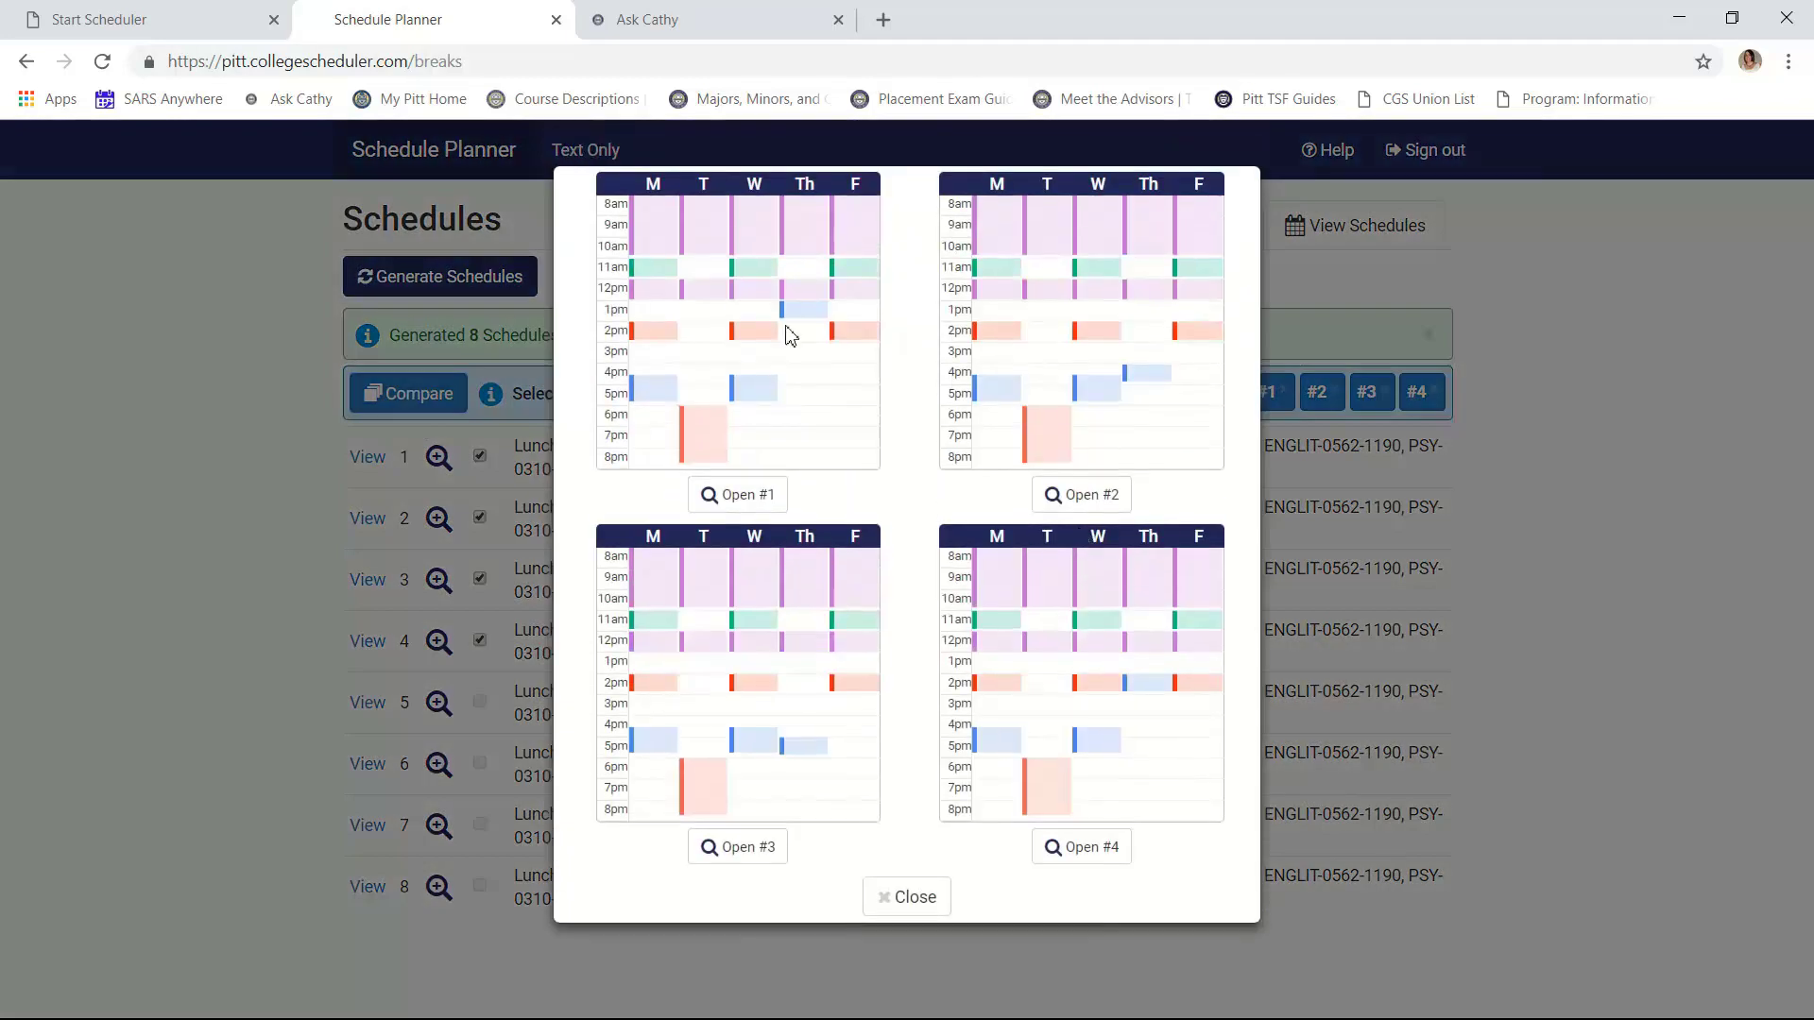
mouse_move(678, 229)
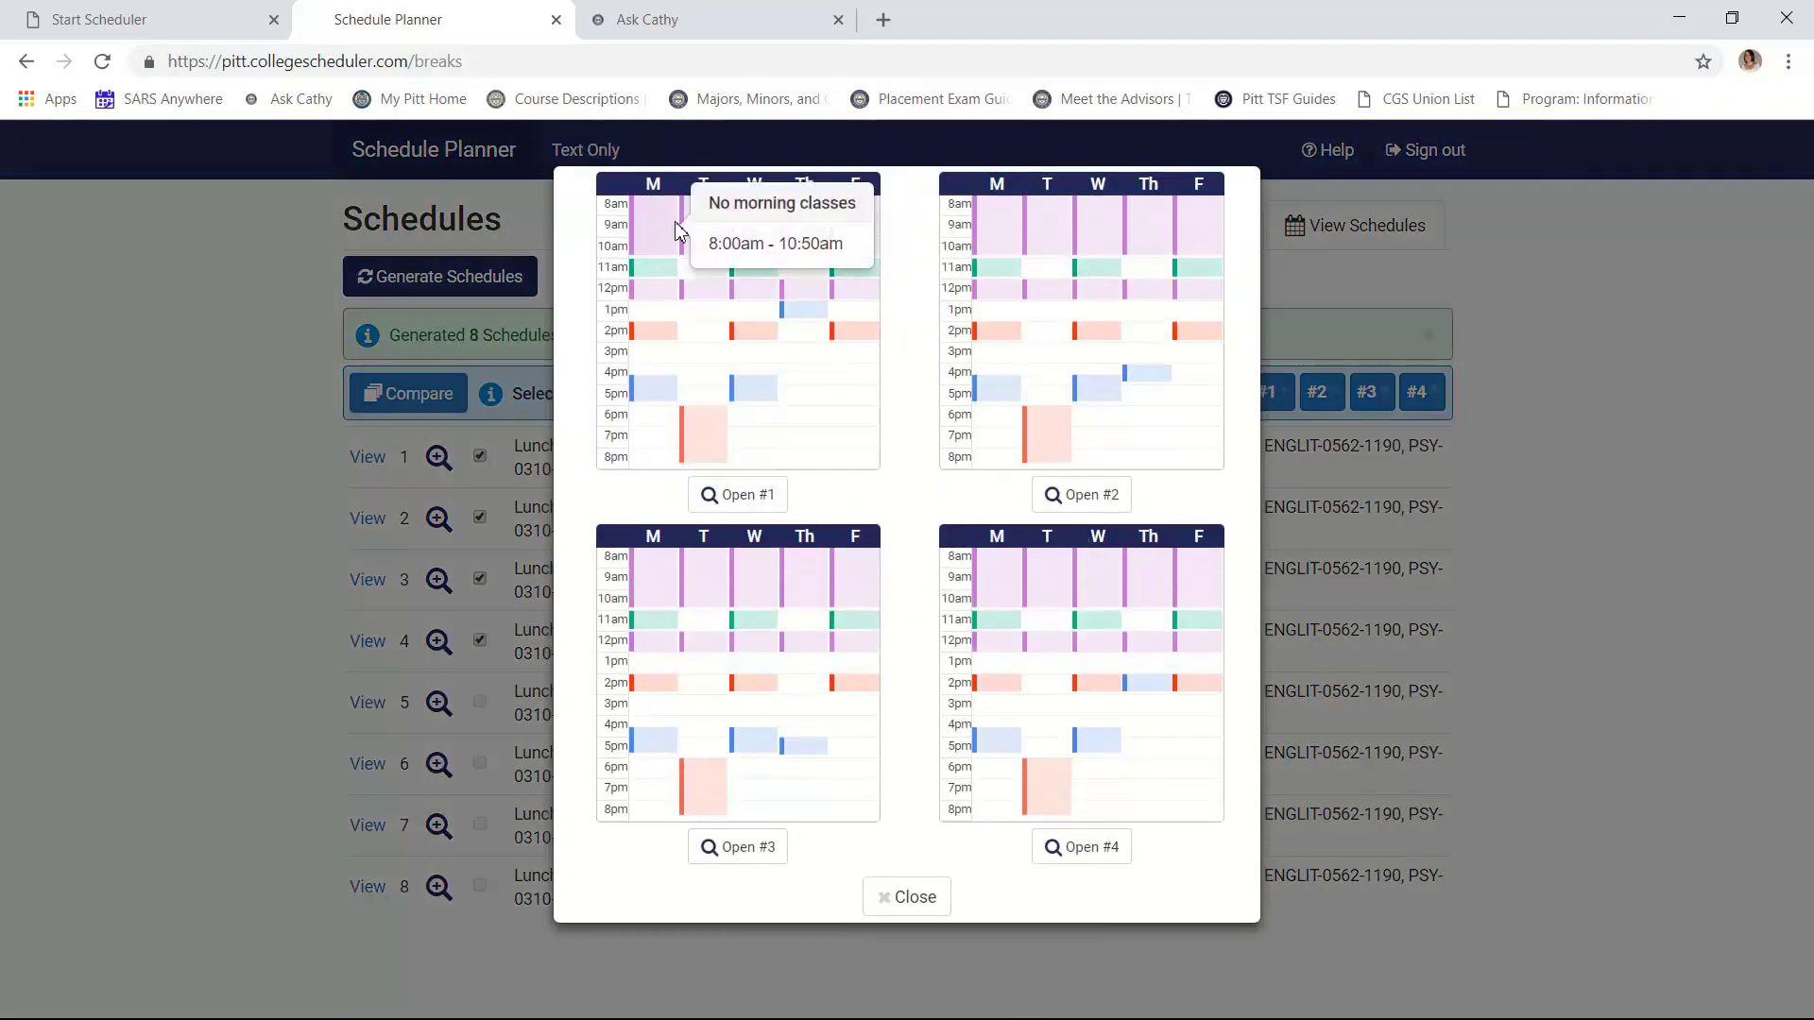
Check the remaining blocks in schedule 1, then open schedule 2 and review its sections, open seats and weekly calendar
mouse_move(670, 303)
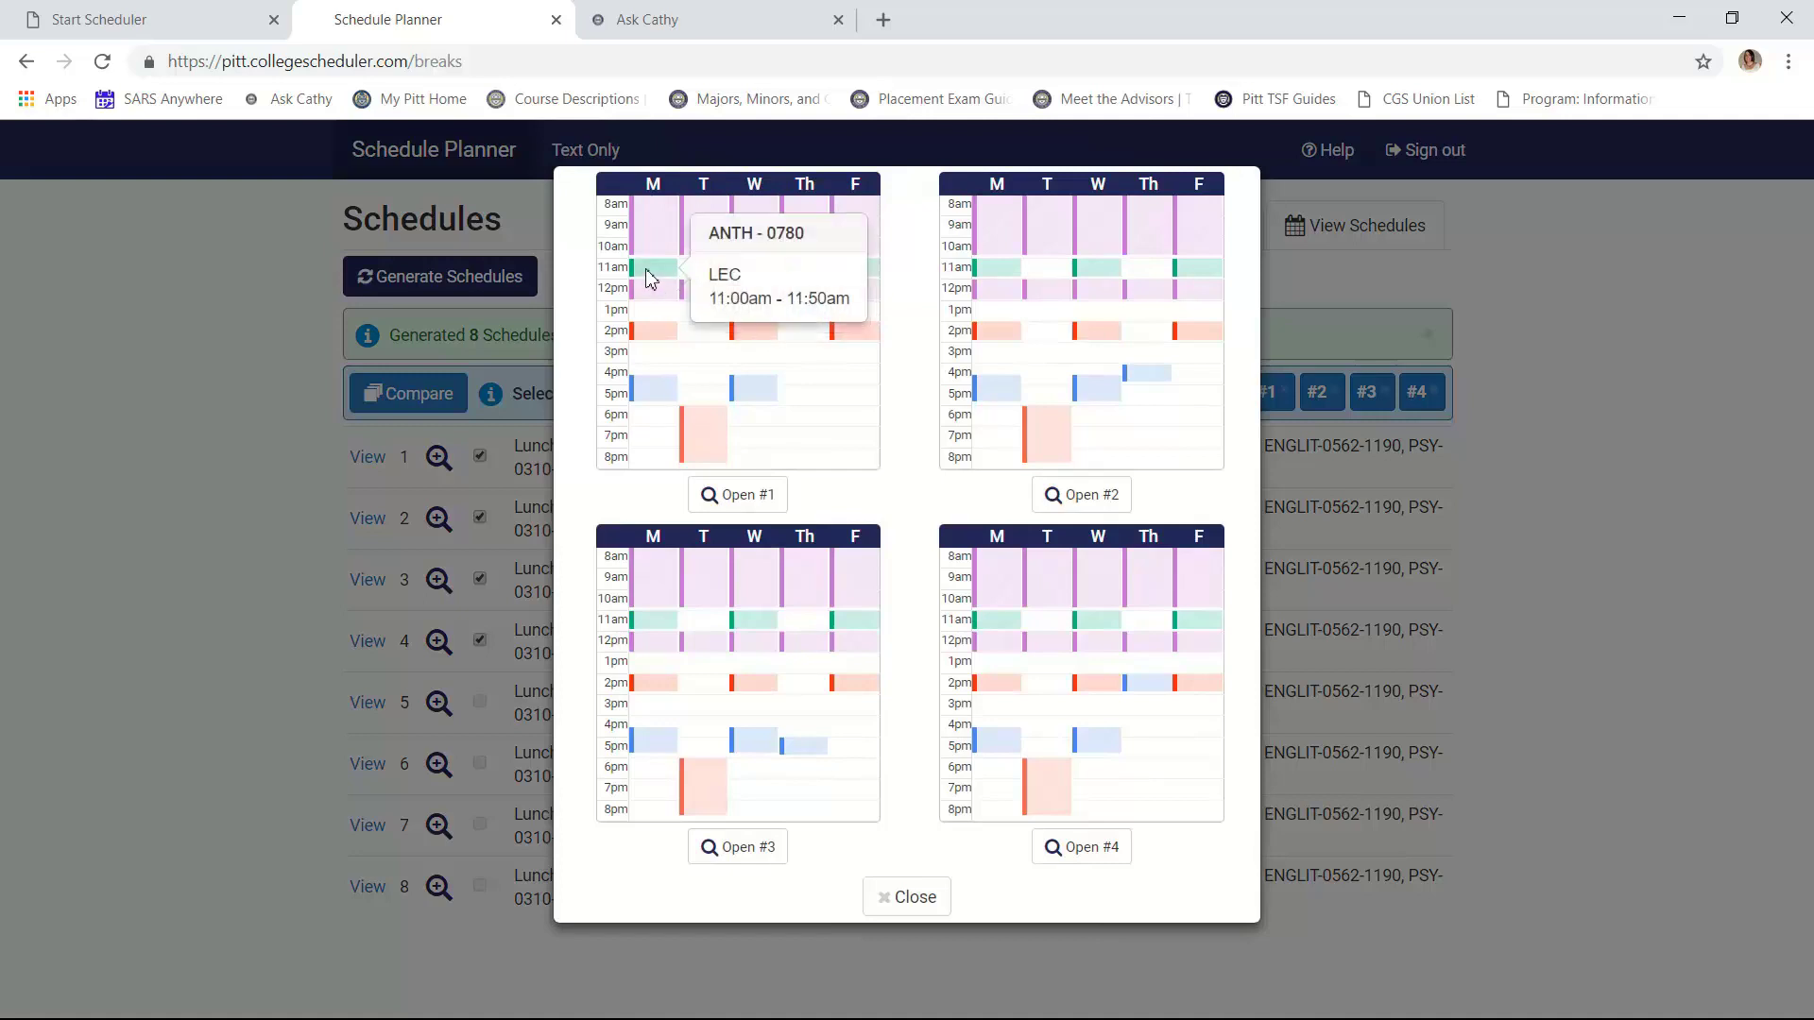
mouse_move(659, 406)
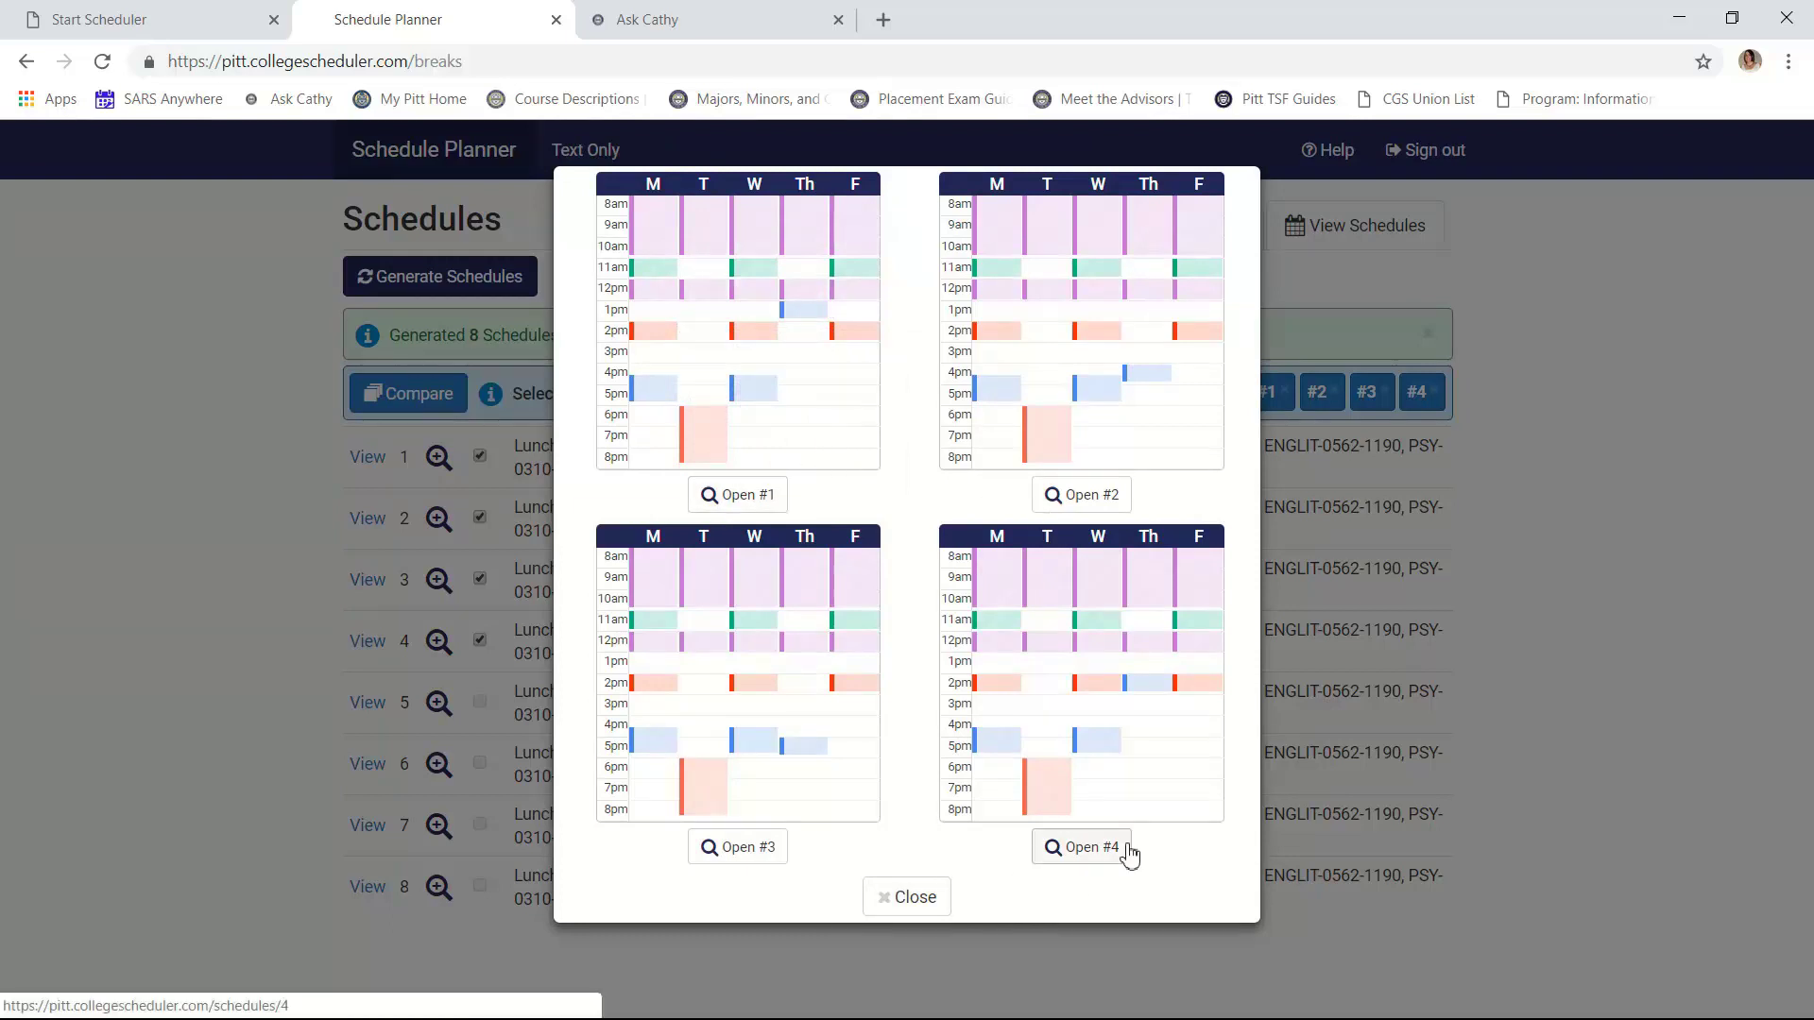
left_click(1092, 501)
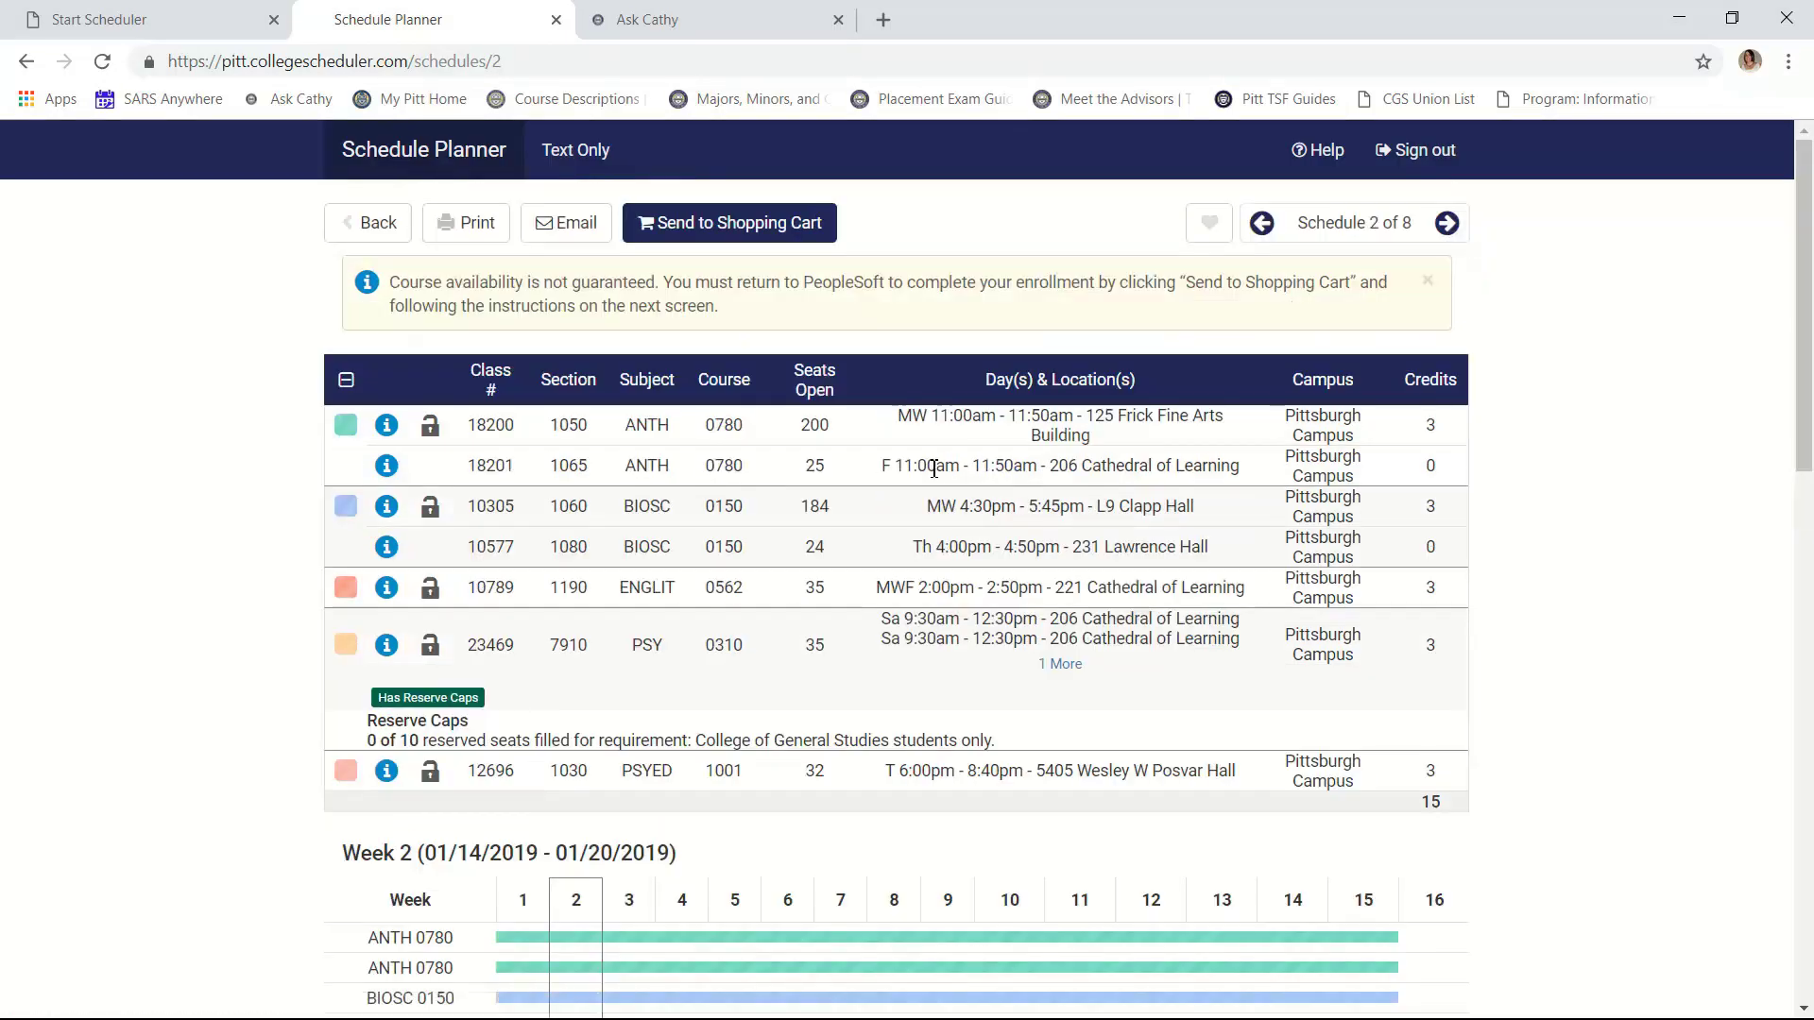
scroll(945, 491, "down", 1)
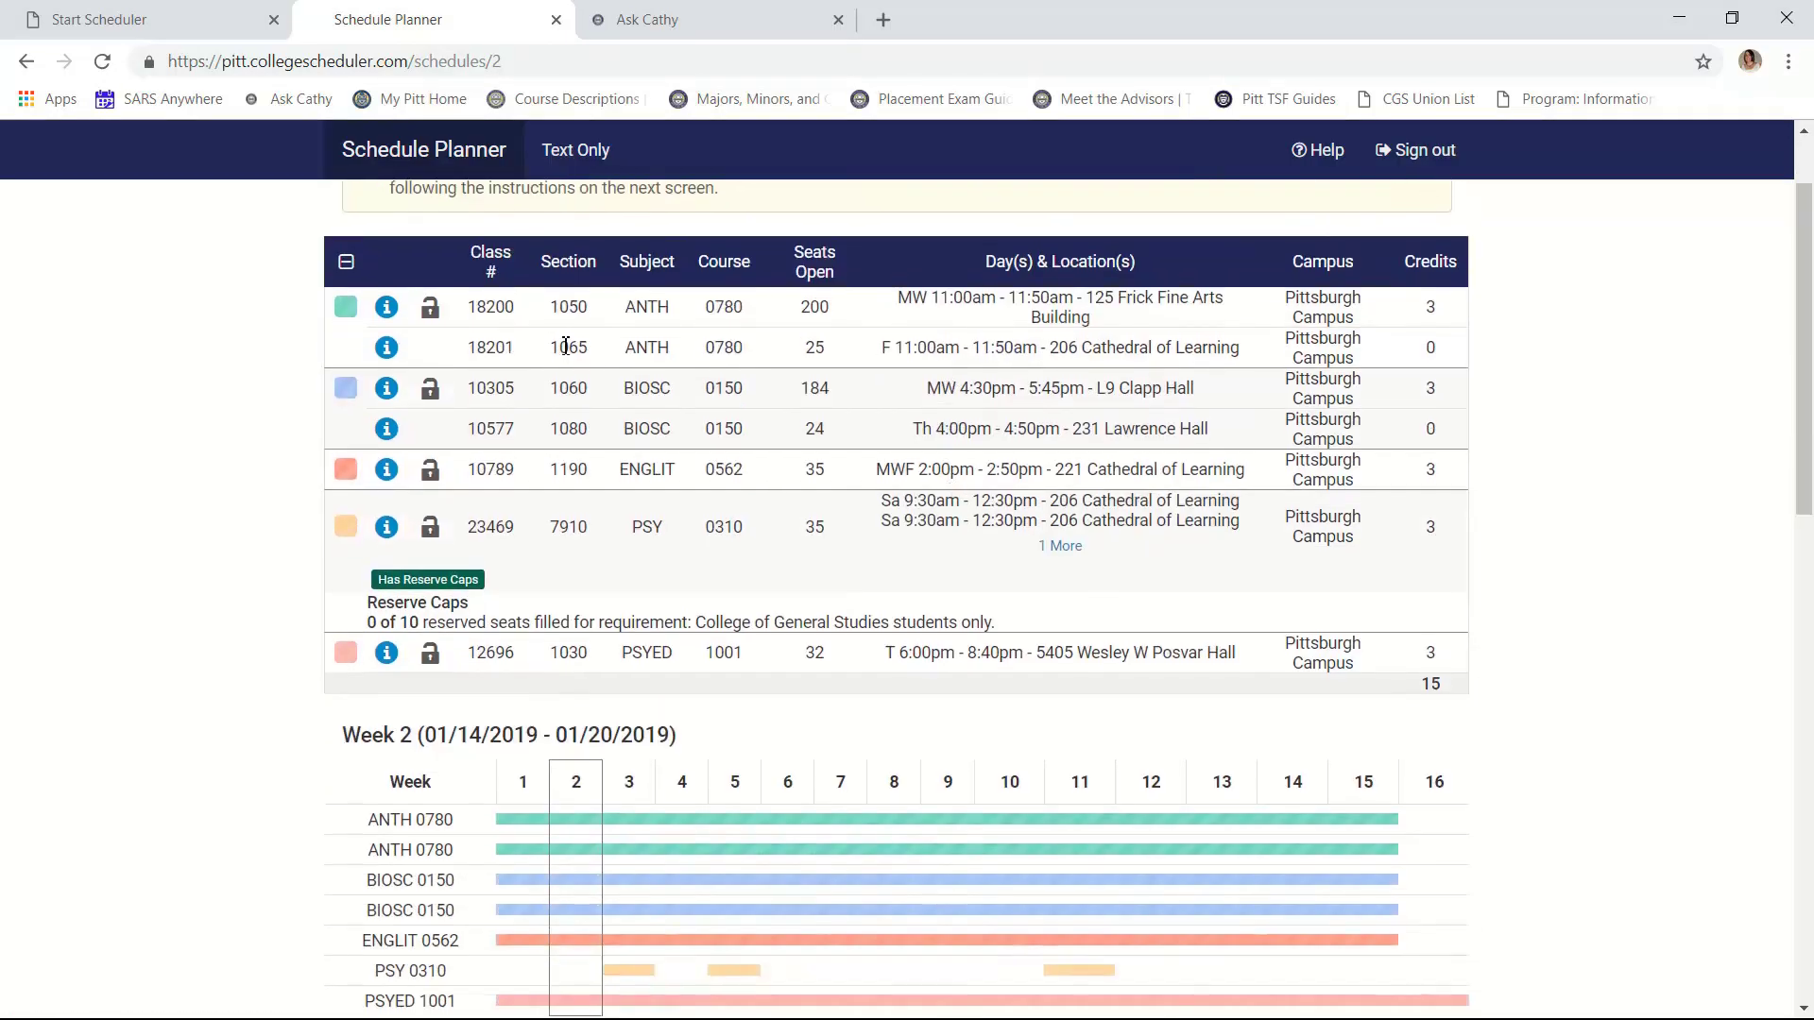
left_click_drag(809, 301, 835, 673)
left_click(828, 281)
scroll(869, 500, "down", 10)
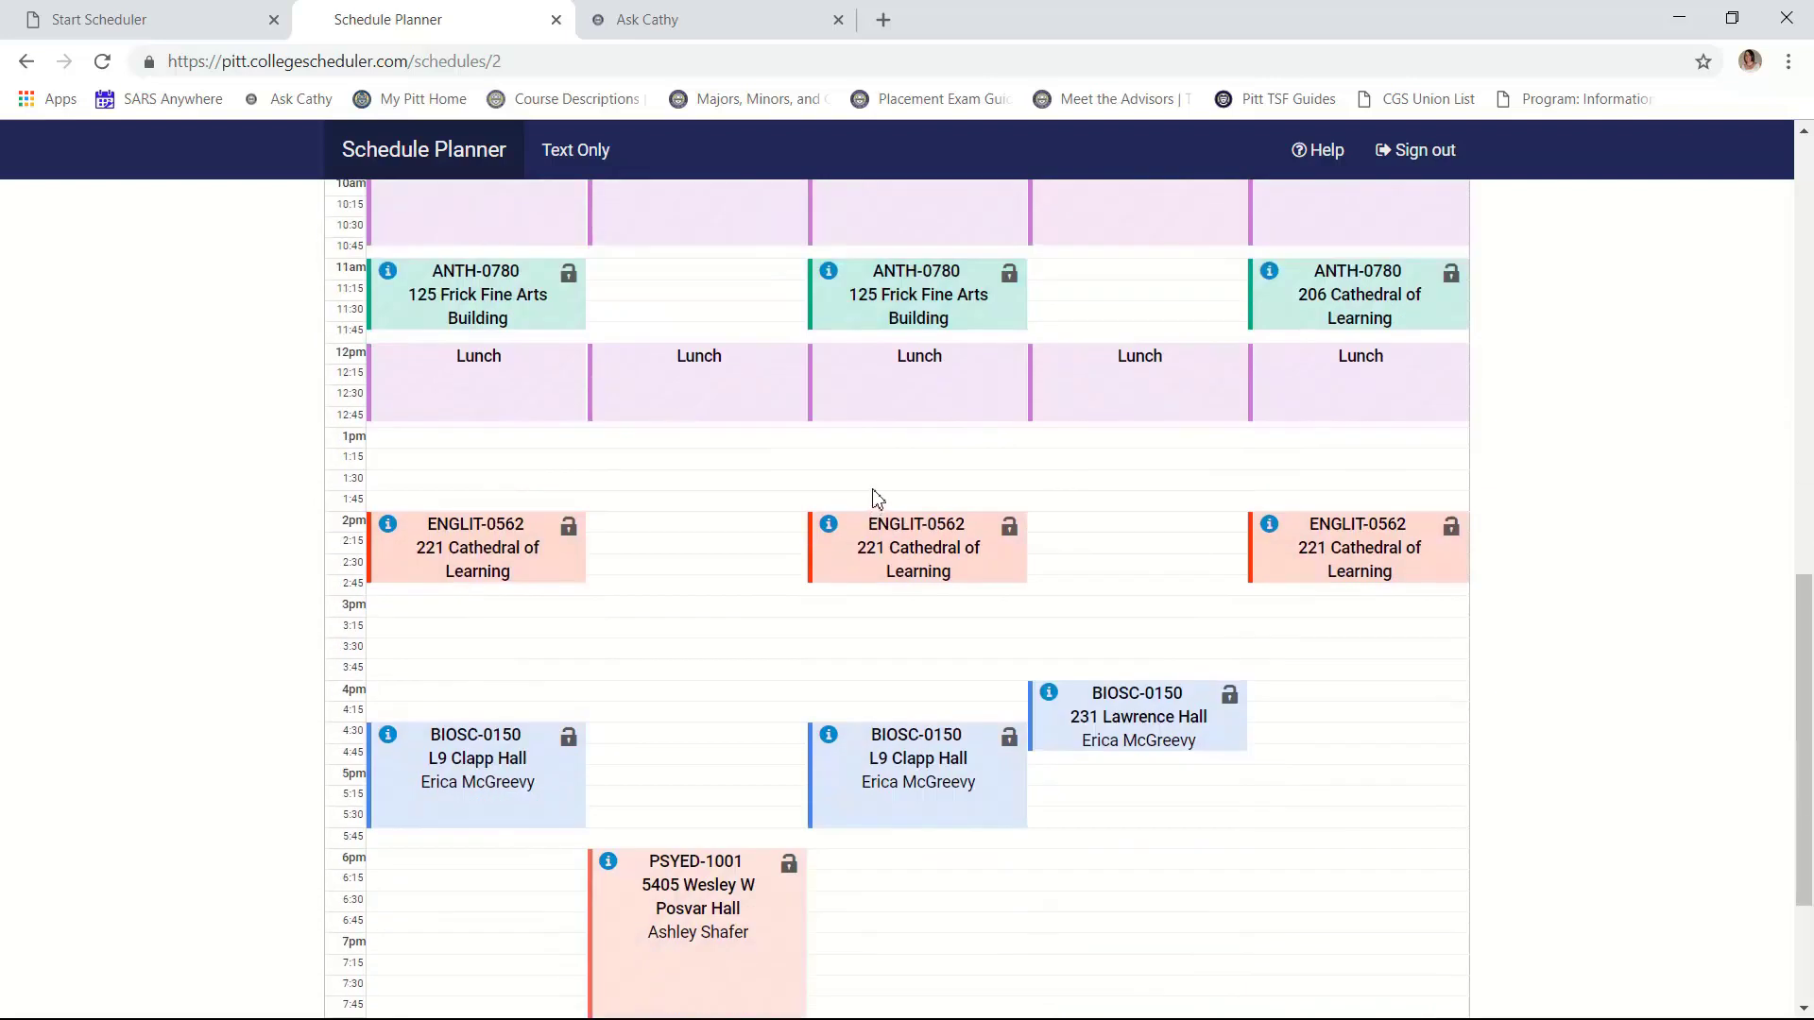
scroll(878, 498, "up", 10)
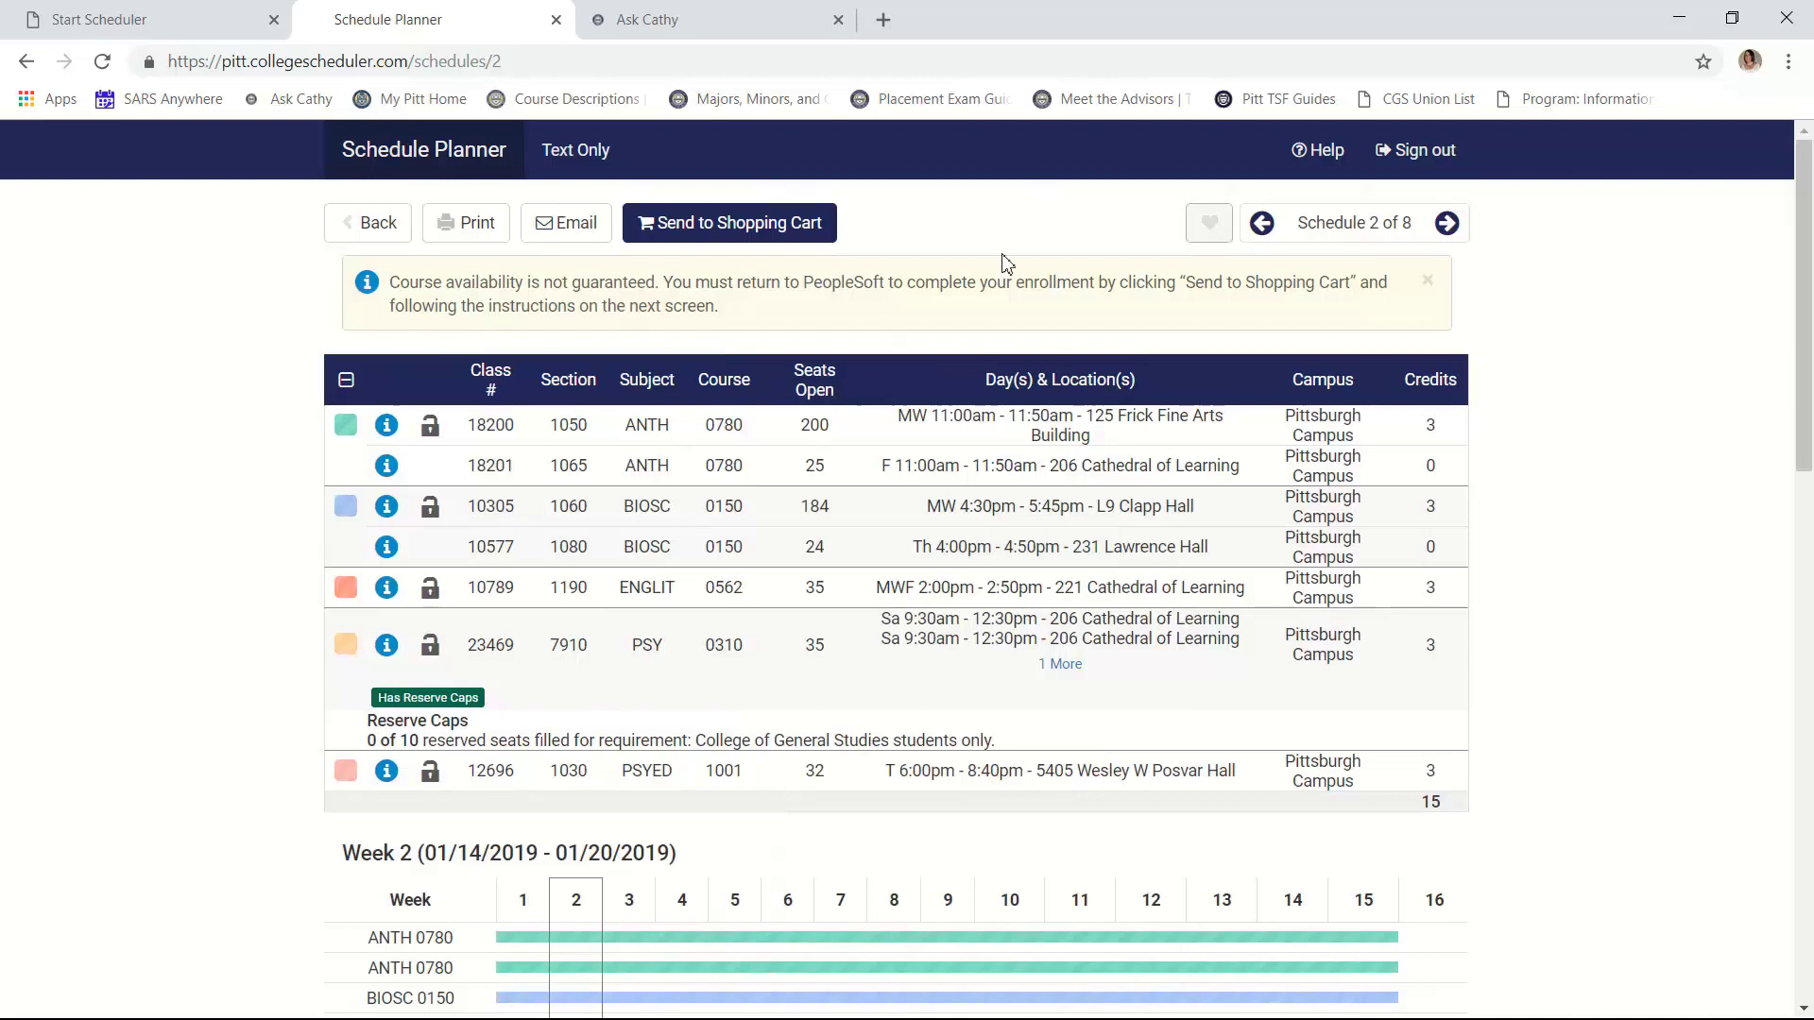
Save schedule 2 as a favorite named "Preferred schedule 1"
left_click(1208, 233)
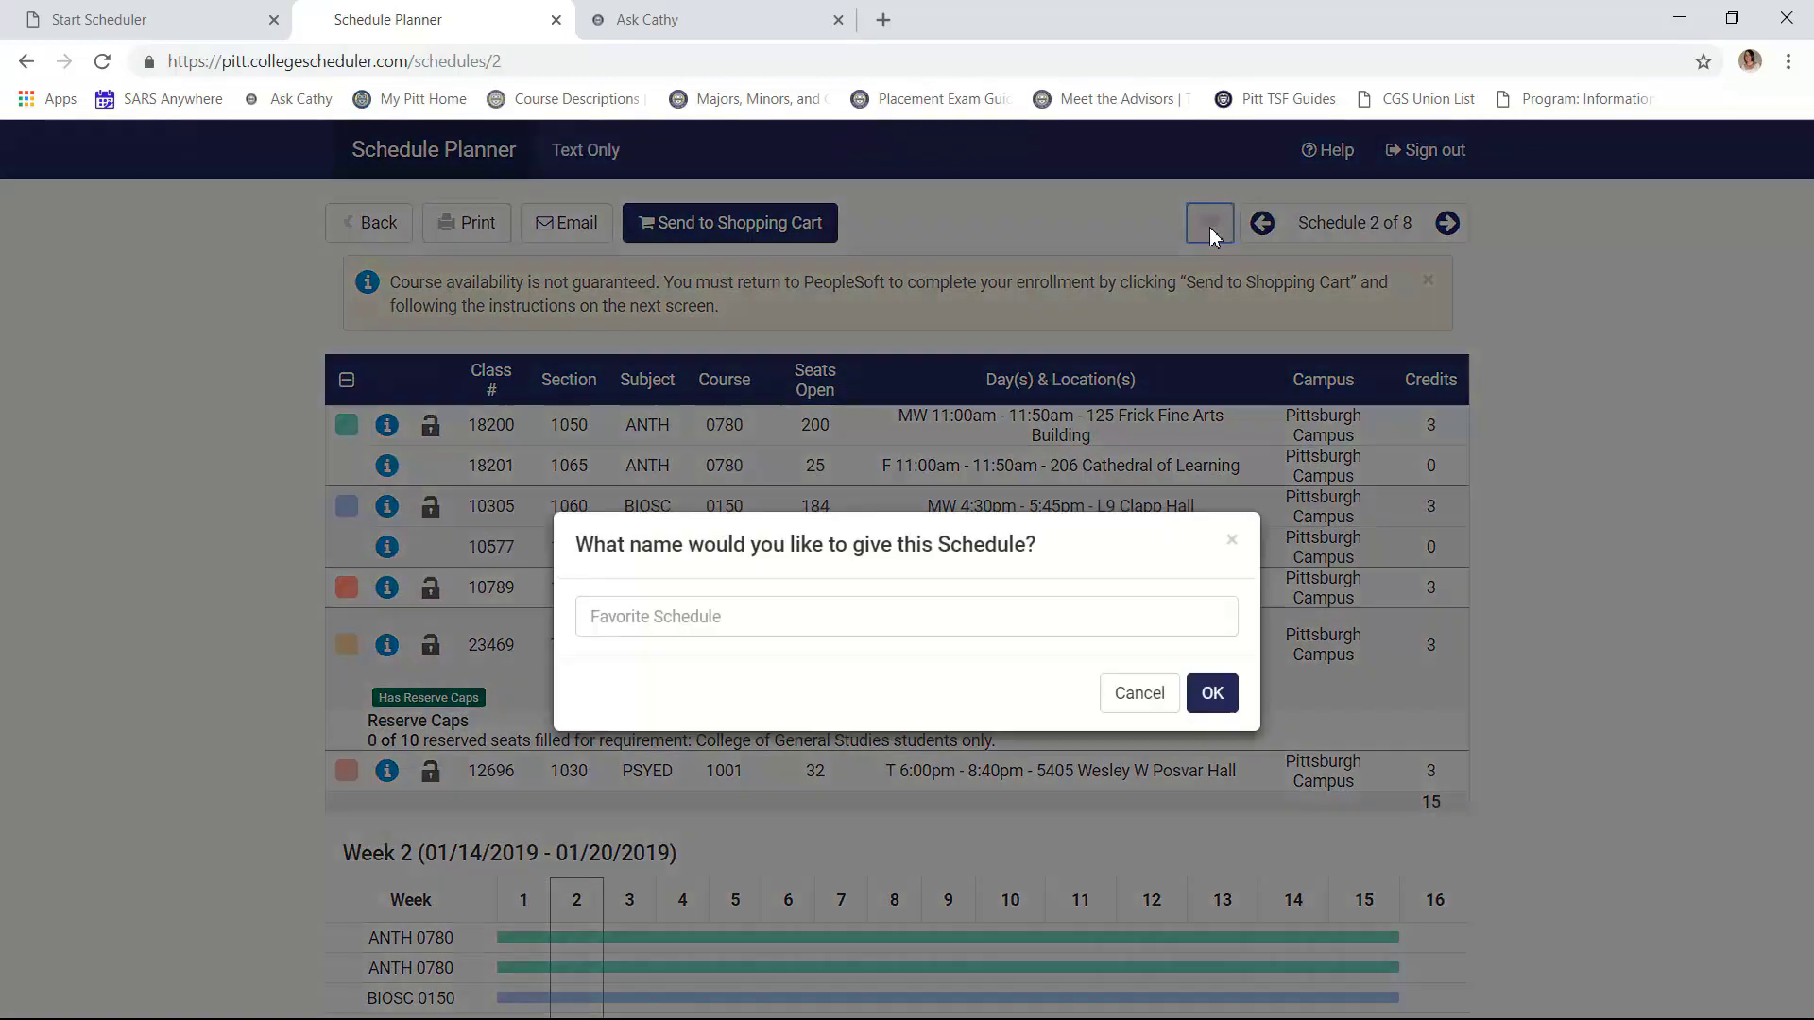
type("Preferred schedule 1")
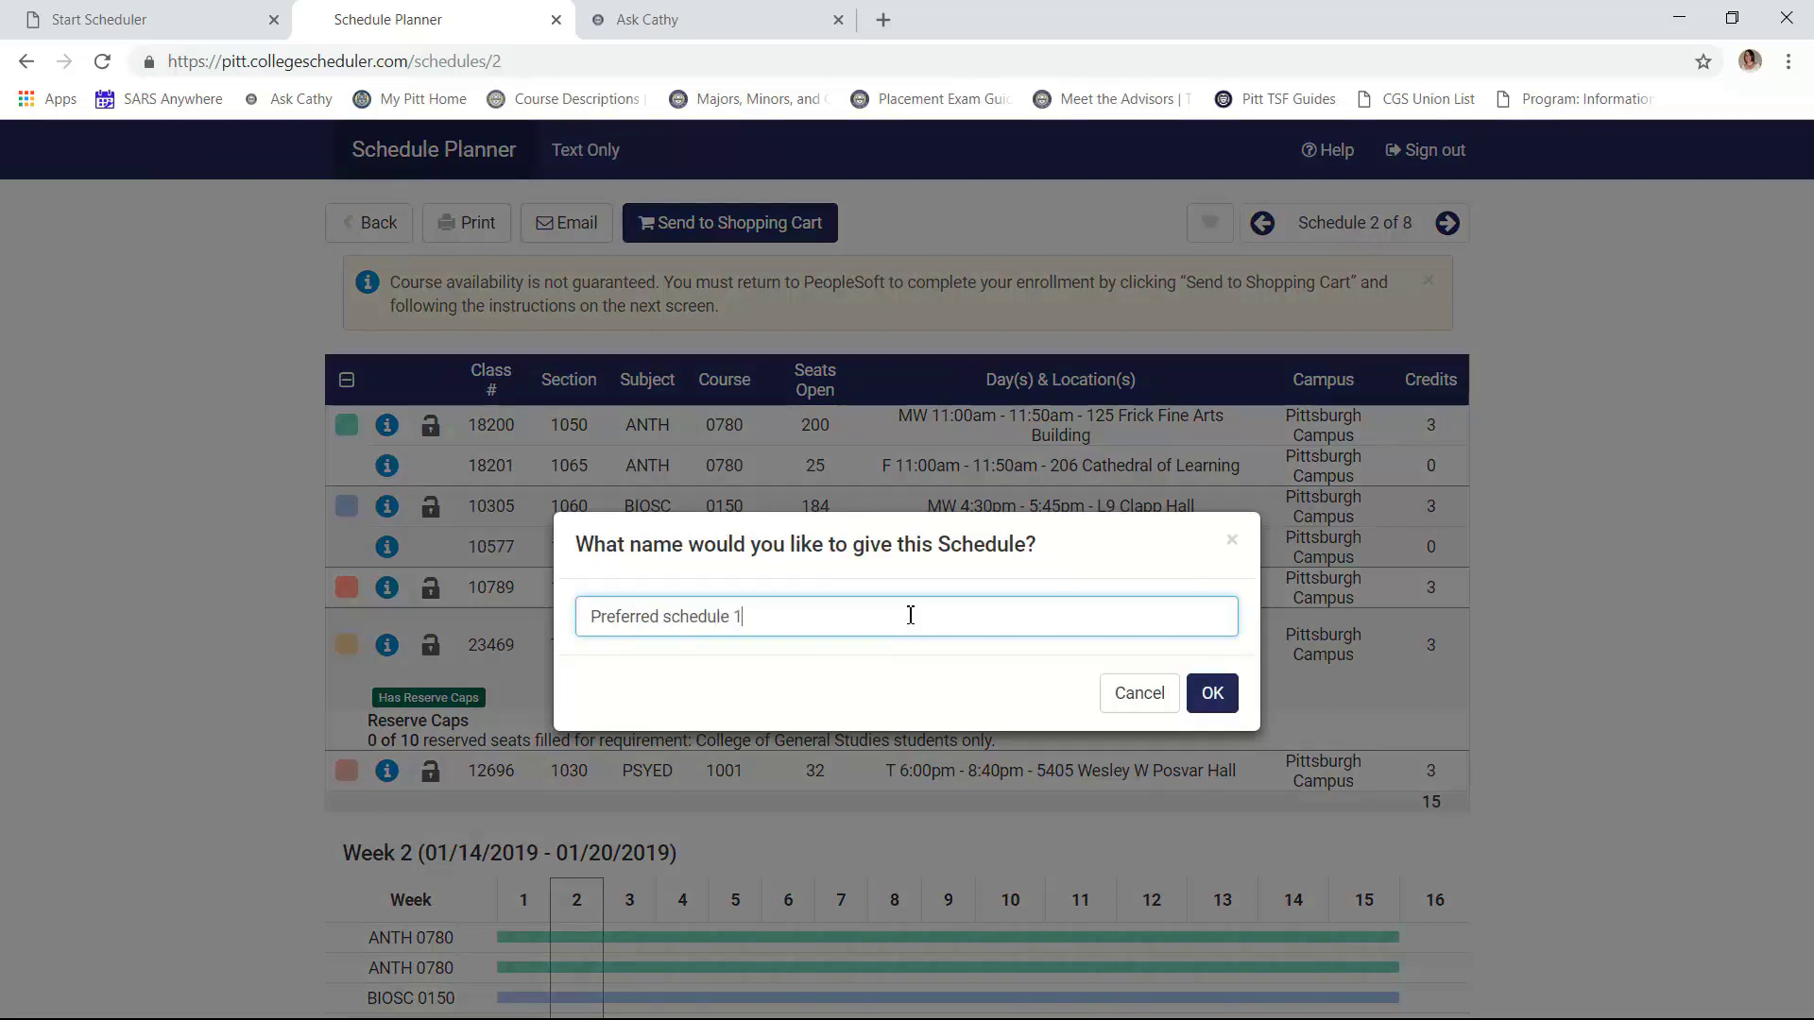
left_click(1200, 693)
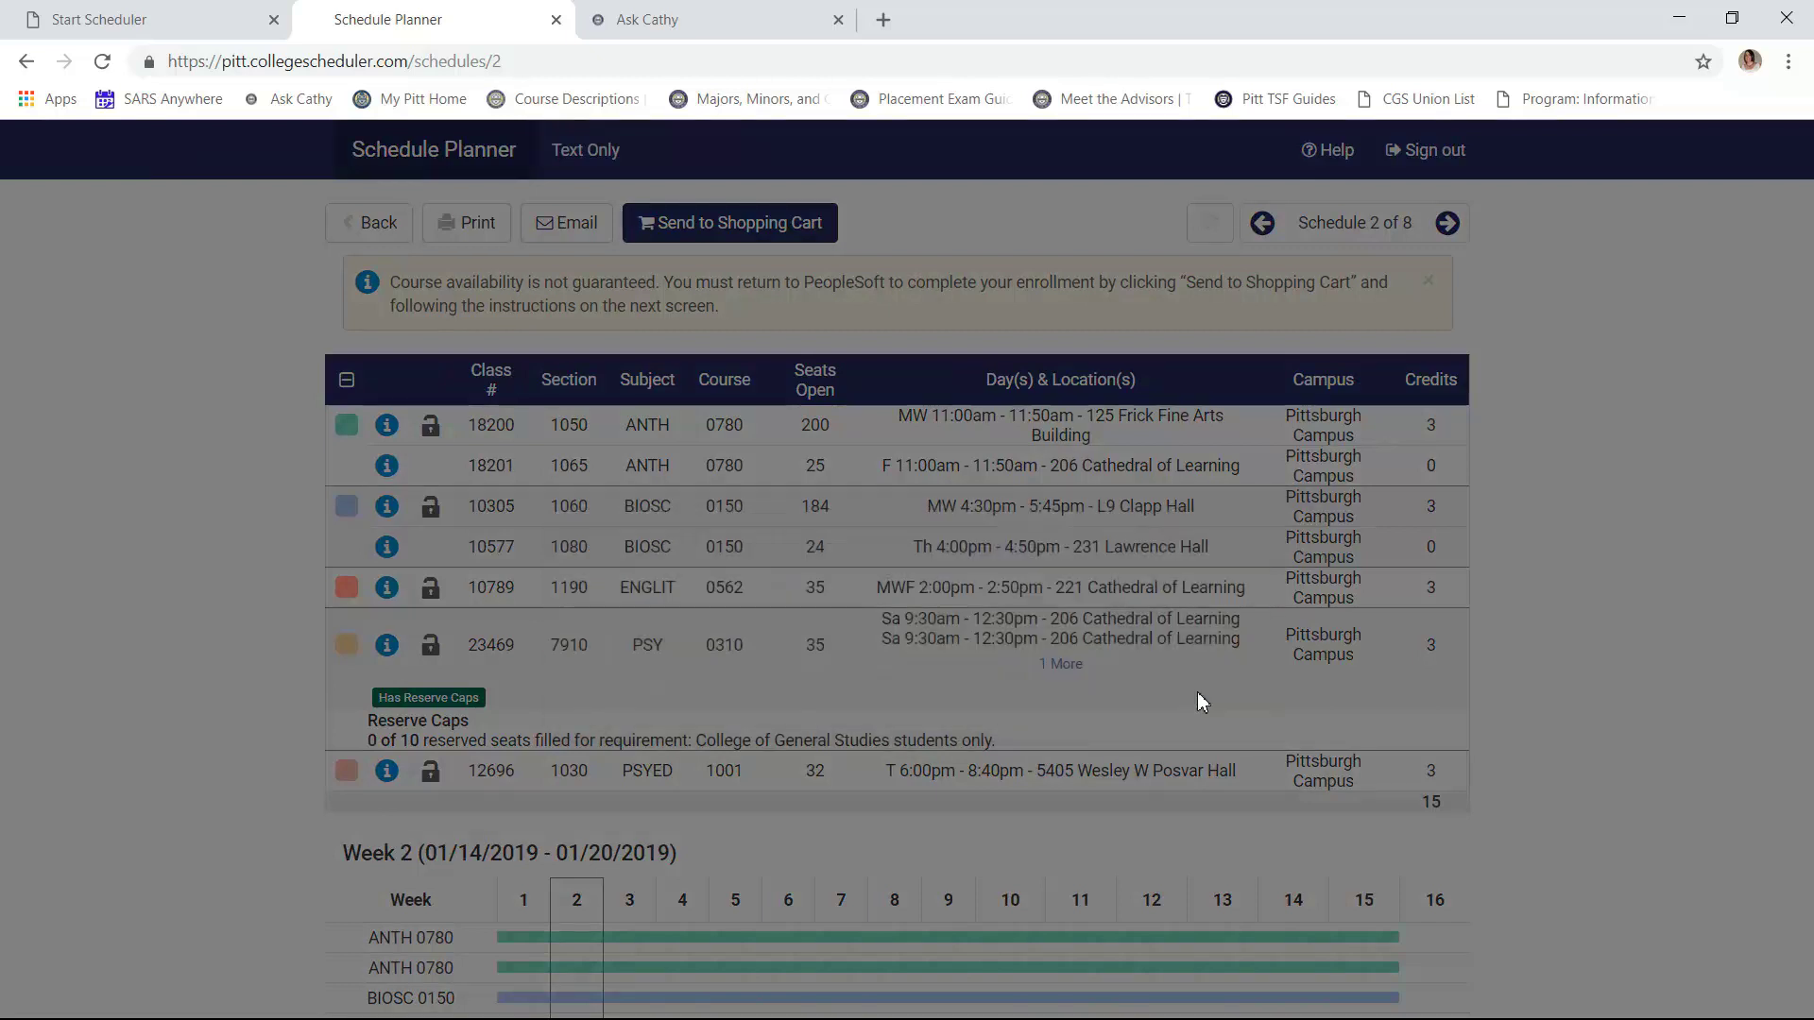
Return to the generated schedules list and deselect schedules 1 to 4
left_click(364, 236)
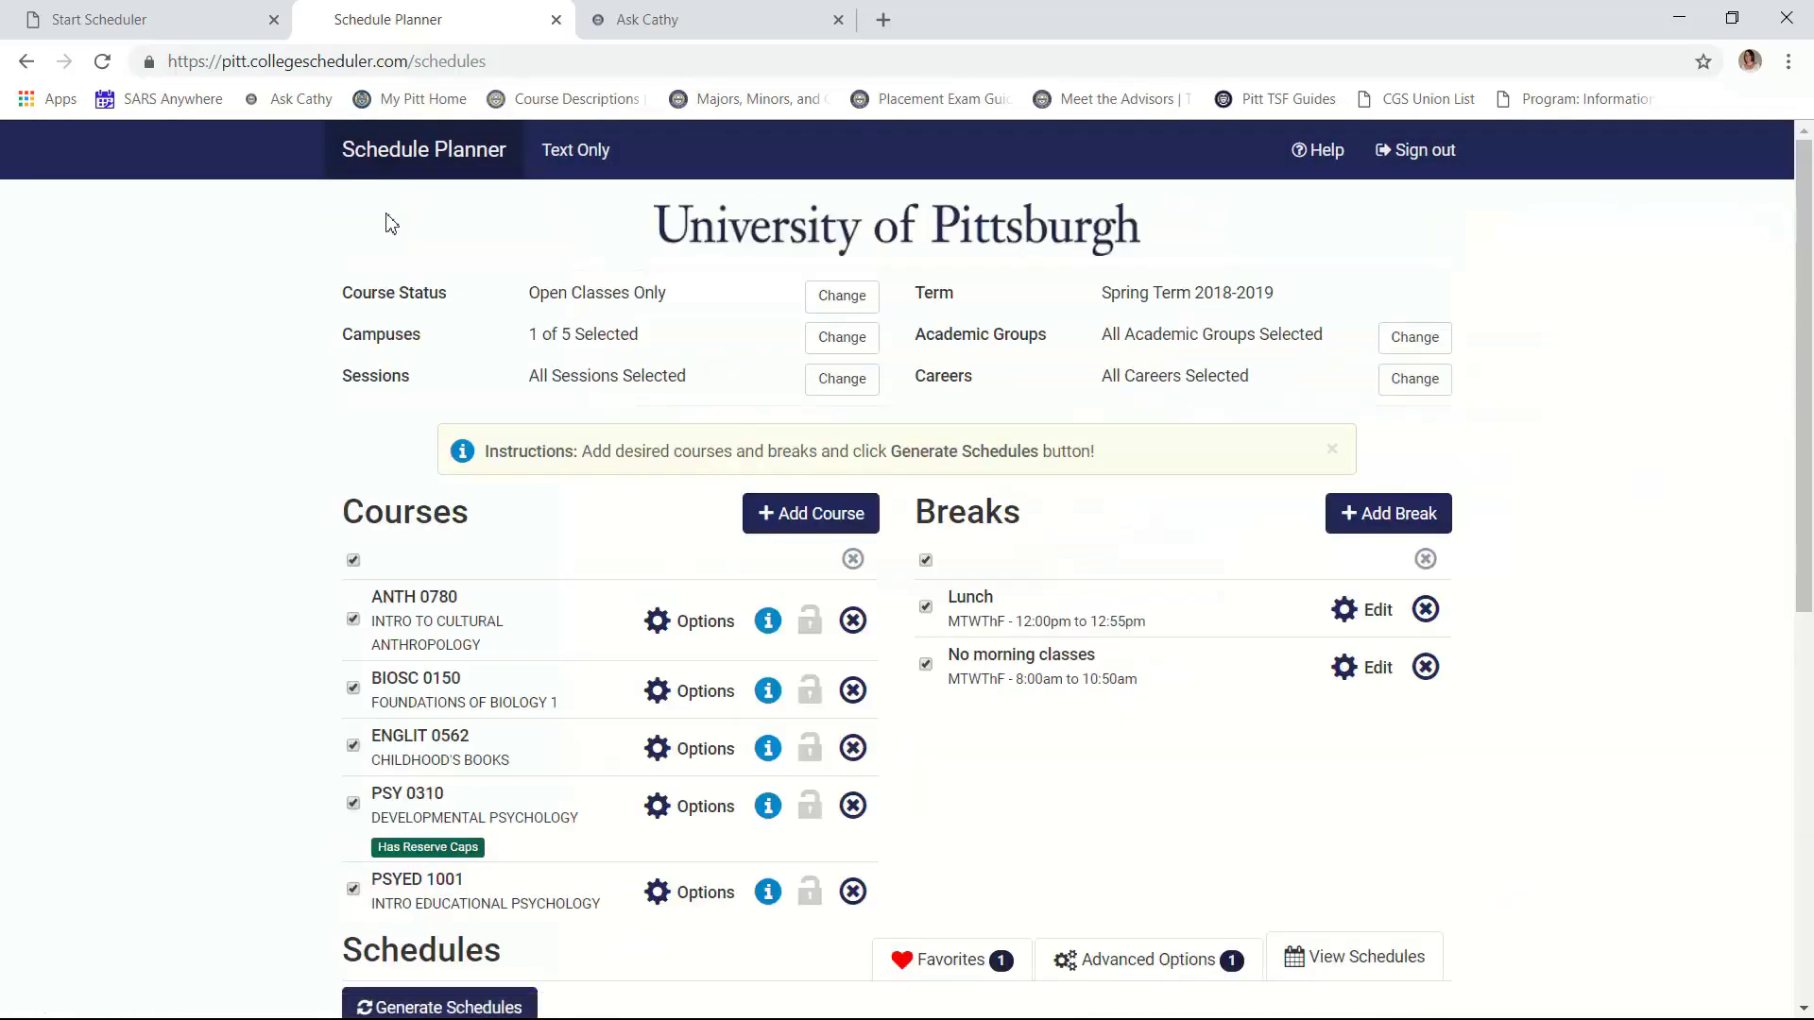
scroll(1066, 651, "down", 8)
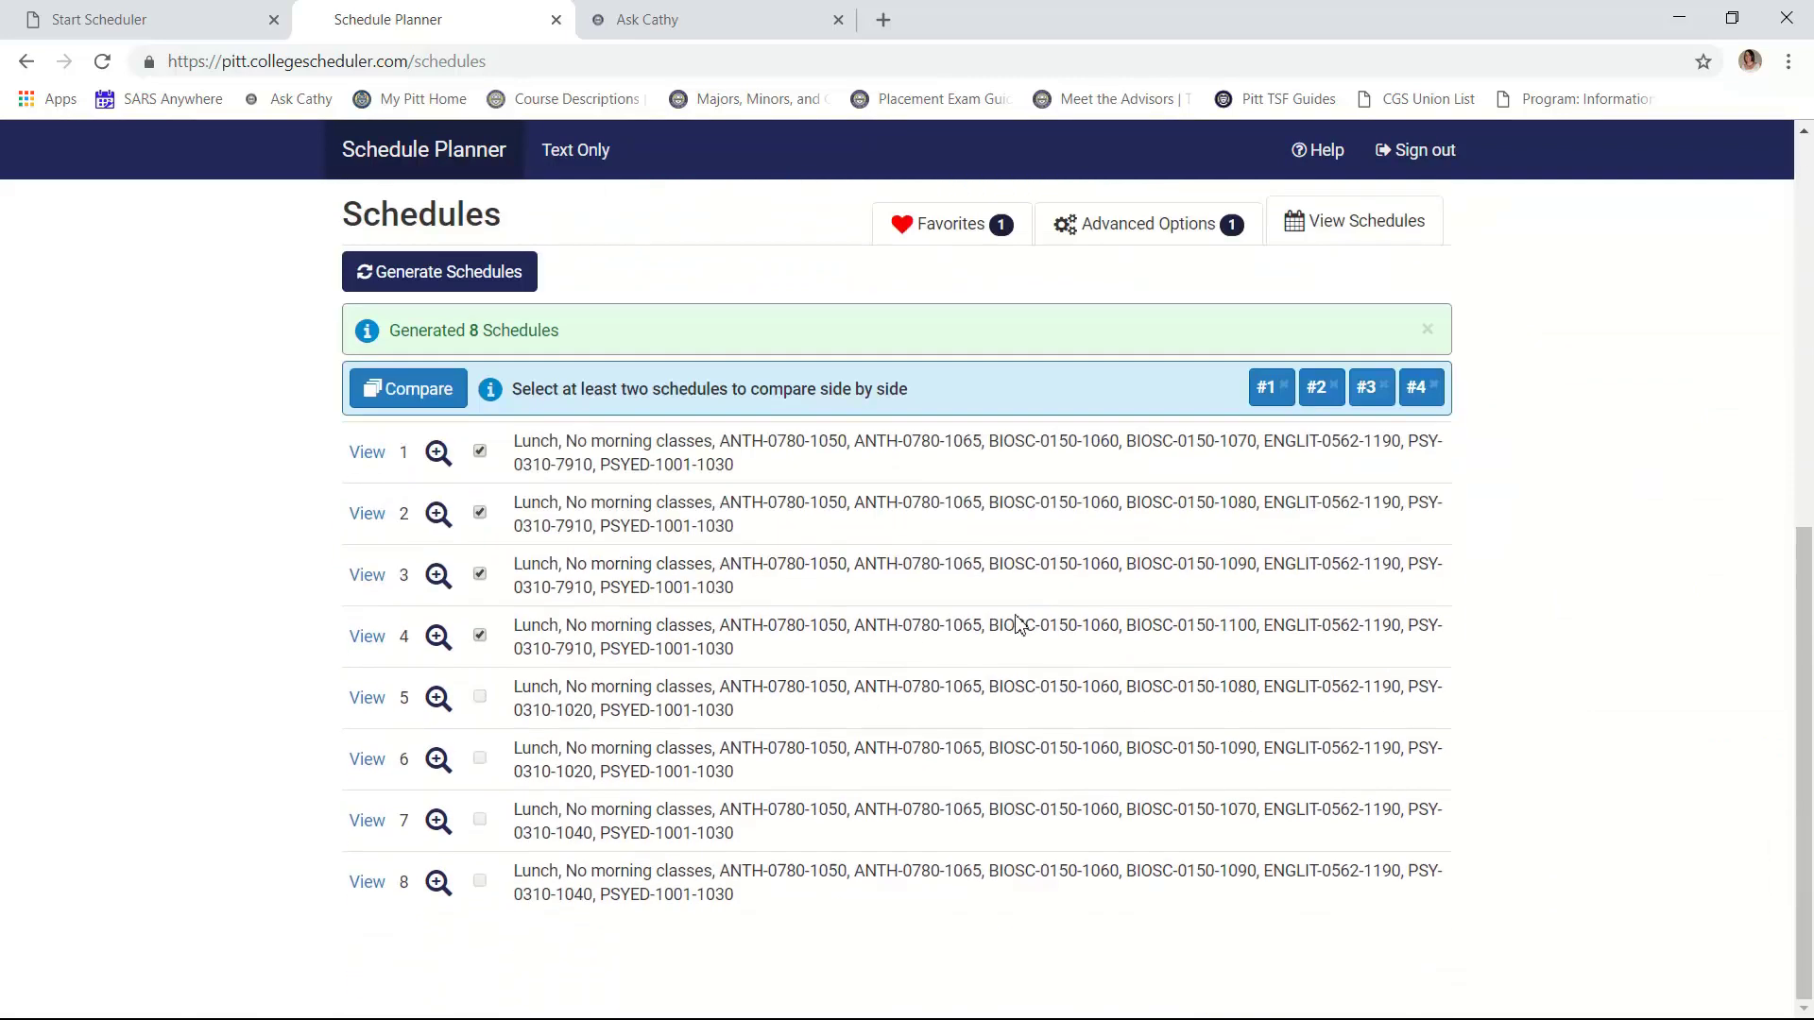
left_click(480, 636)
left_click(480, 575)
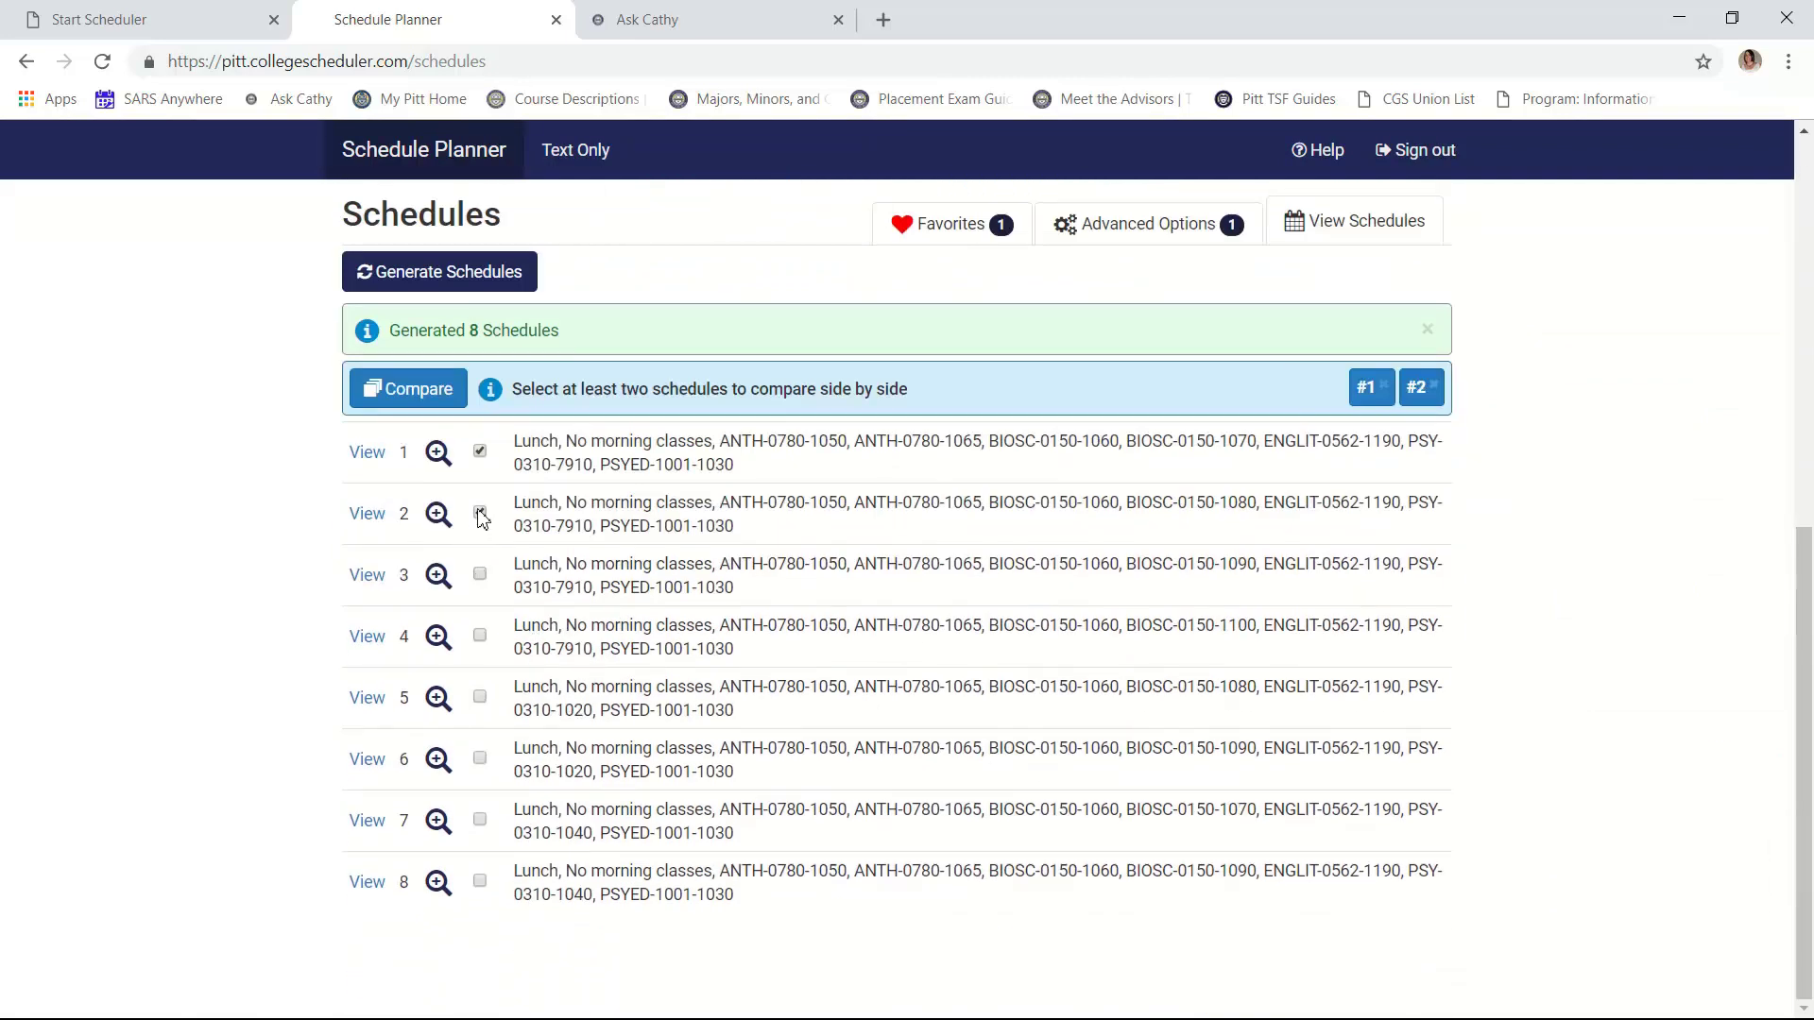
left_click(480, 452)
left_click(480, 513)
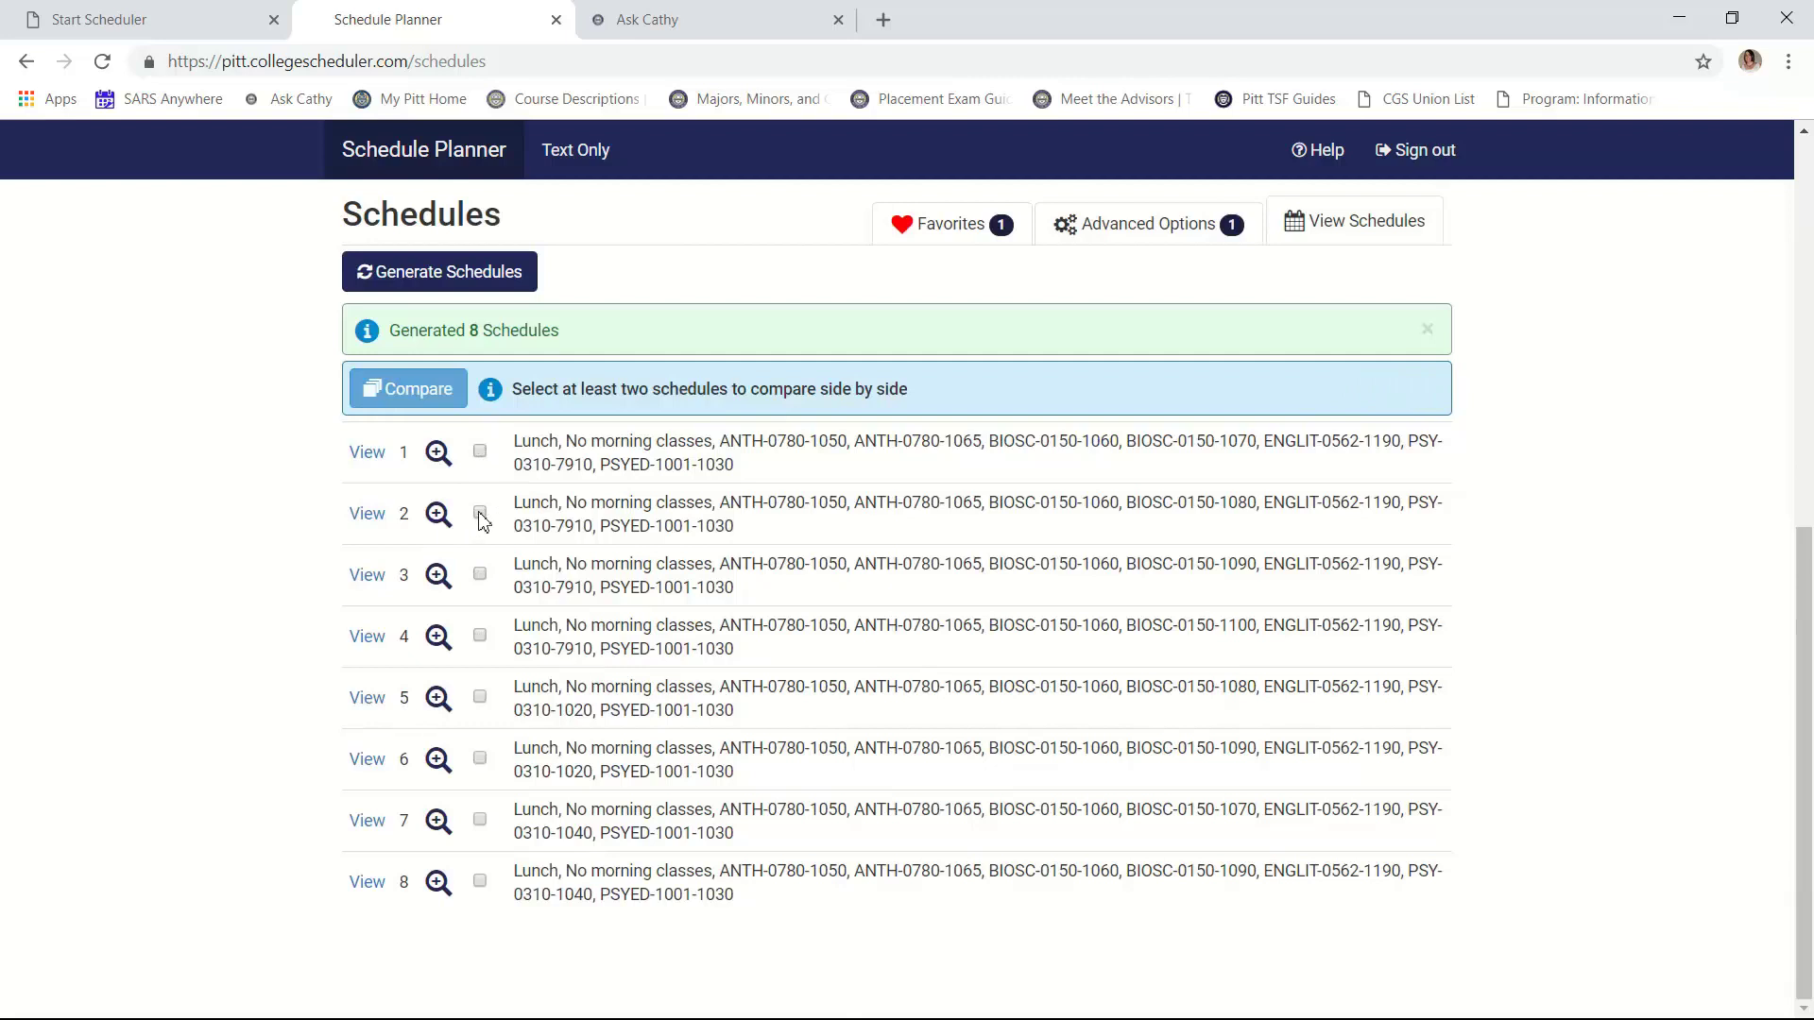
Select schedules 5 to 8 and compare them side by side
left_click(480, 698)
left_click(480, 759)
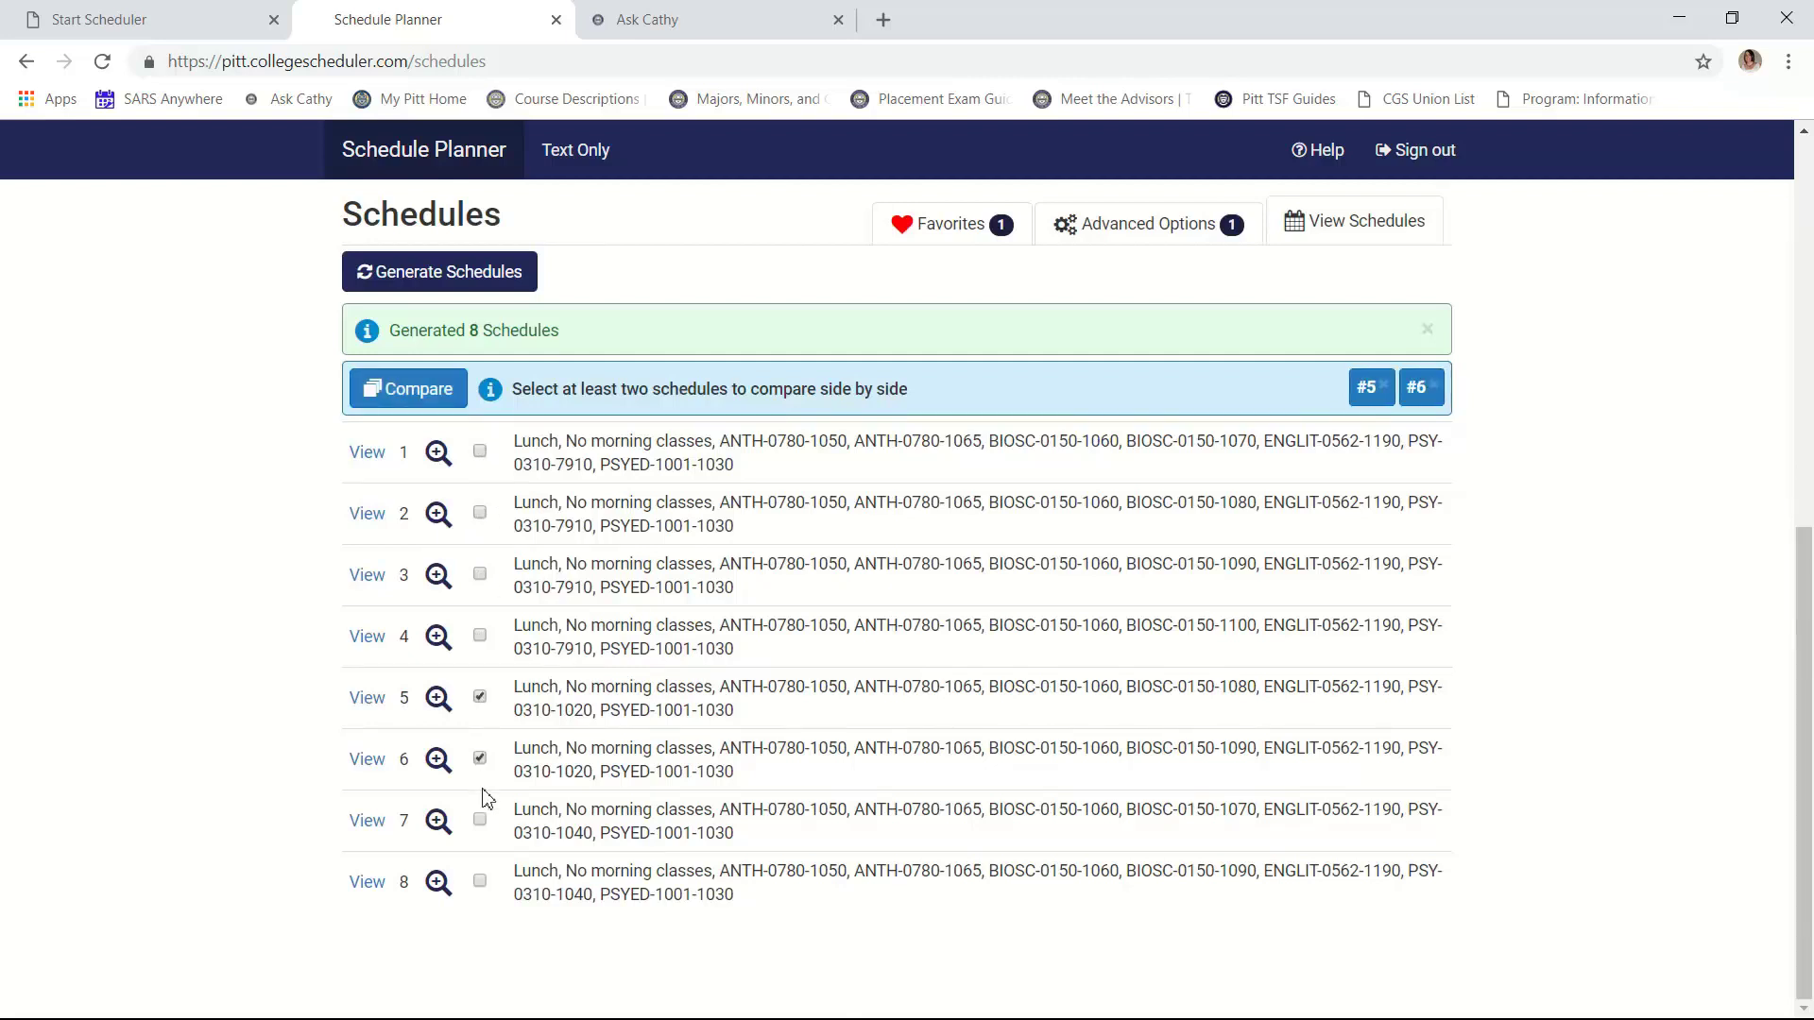
left_click(481, 821)
left_click(483, 884)
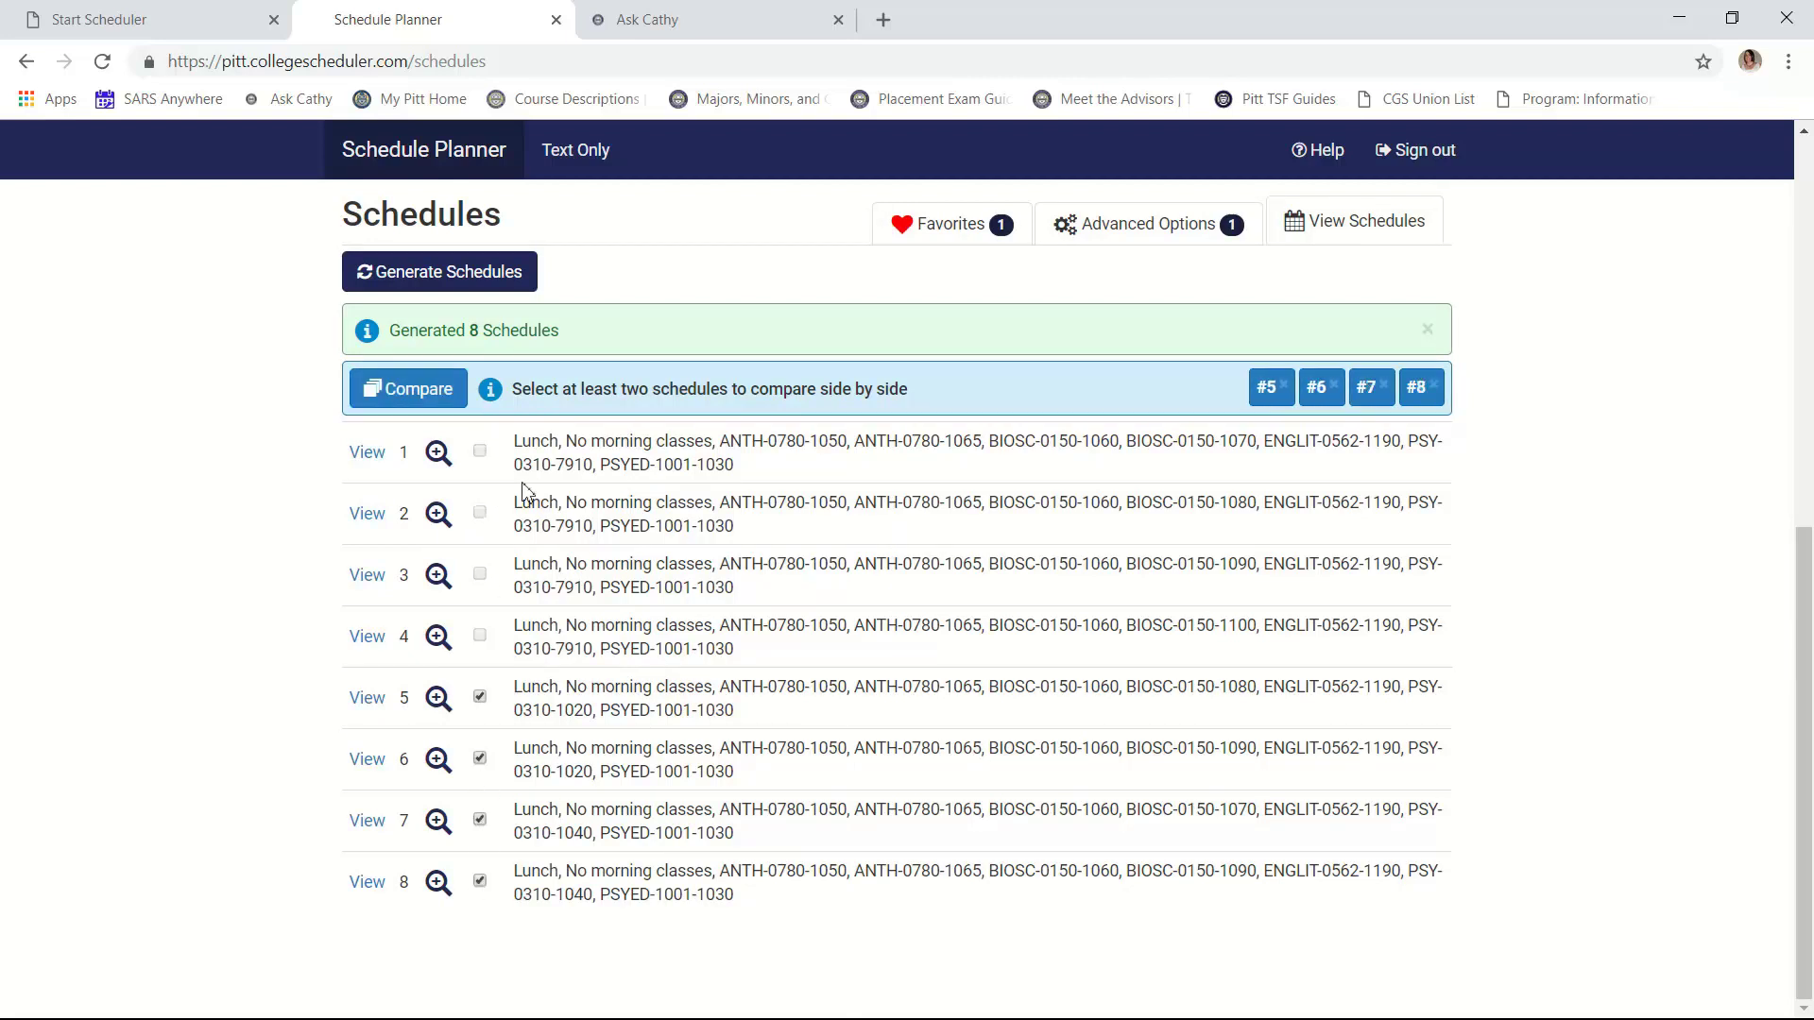
left_click(425, 397)
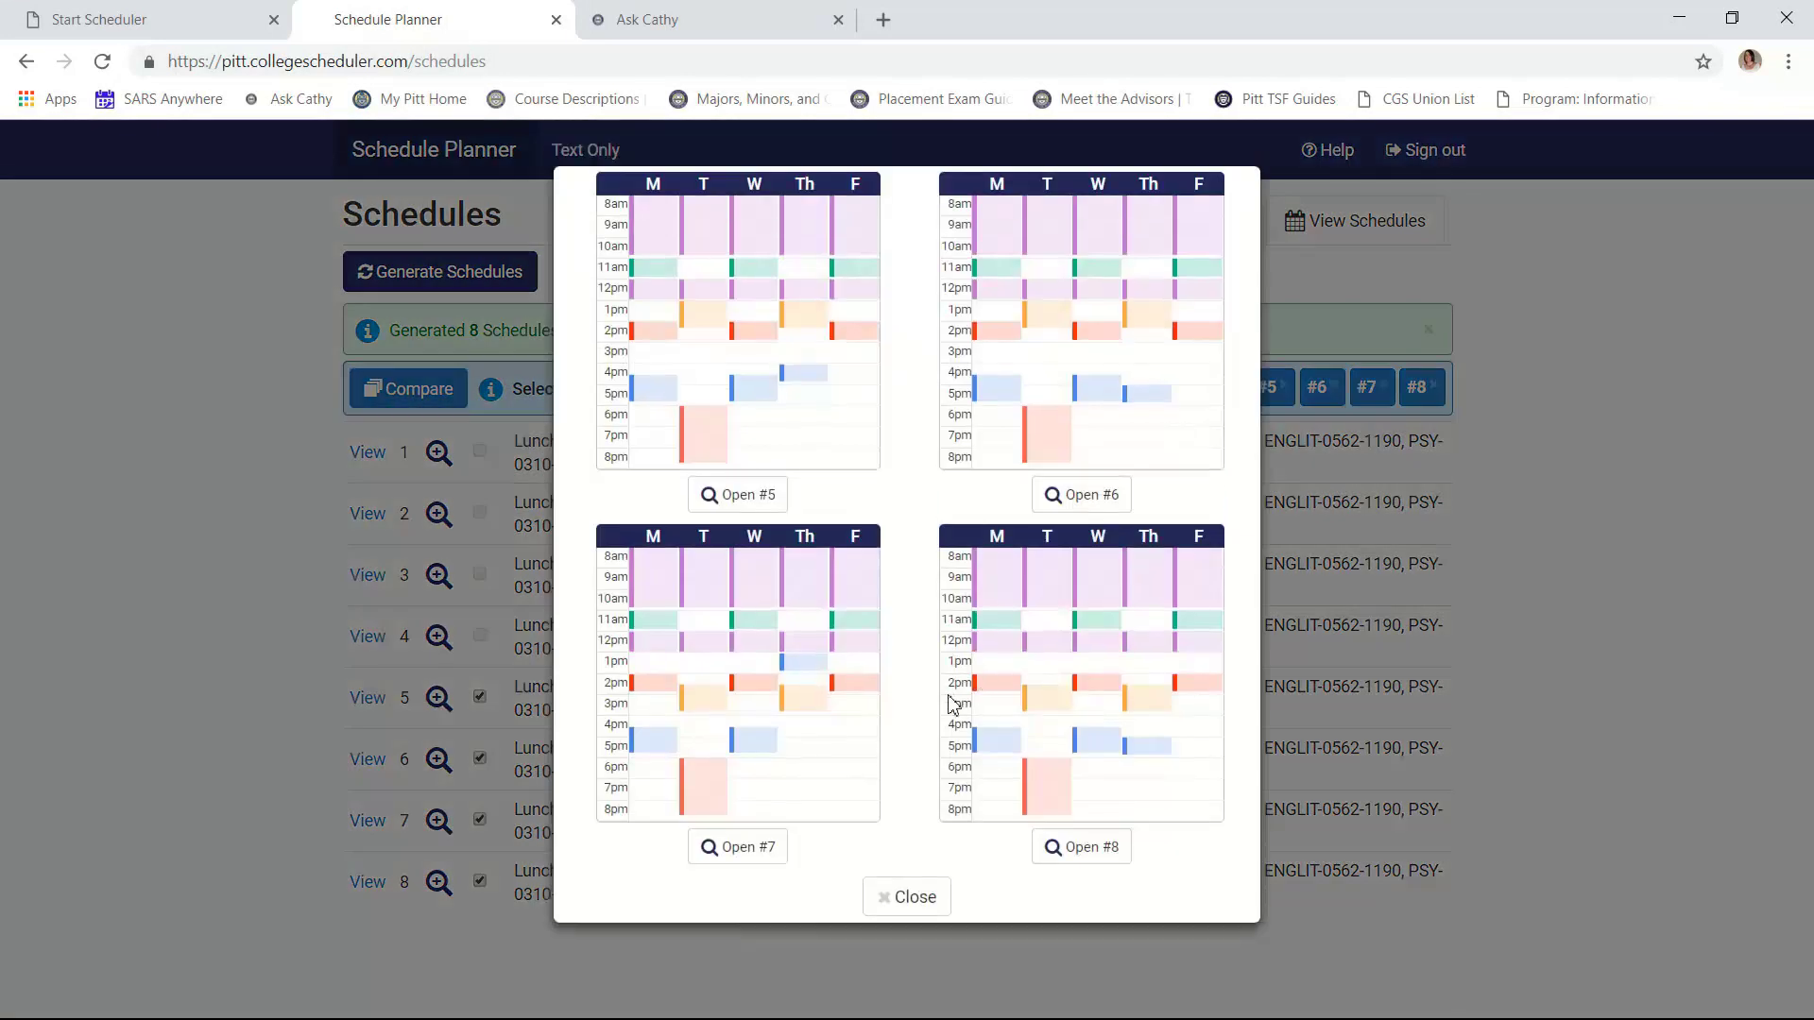
Open schedule 7 from the comparison and review its class list and weekly calendar
left_click(738, 855)
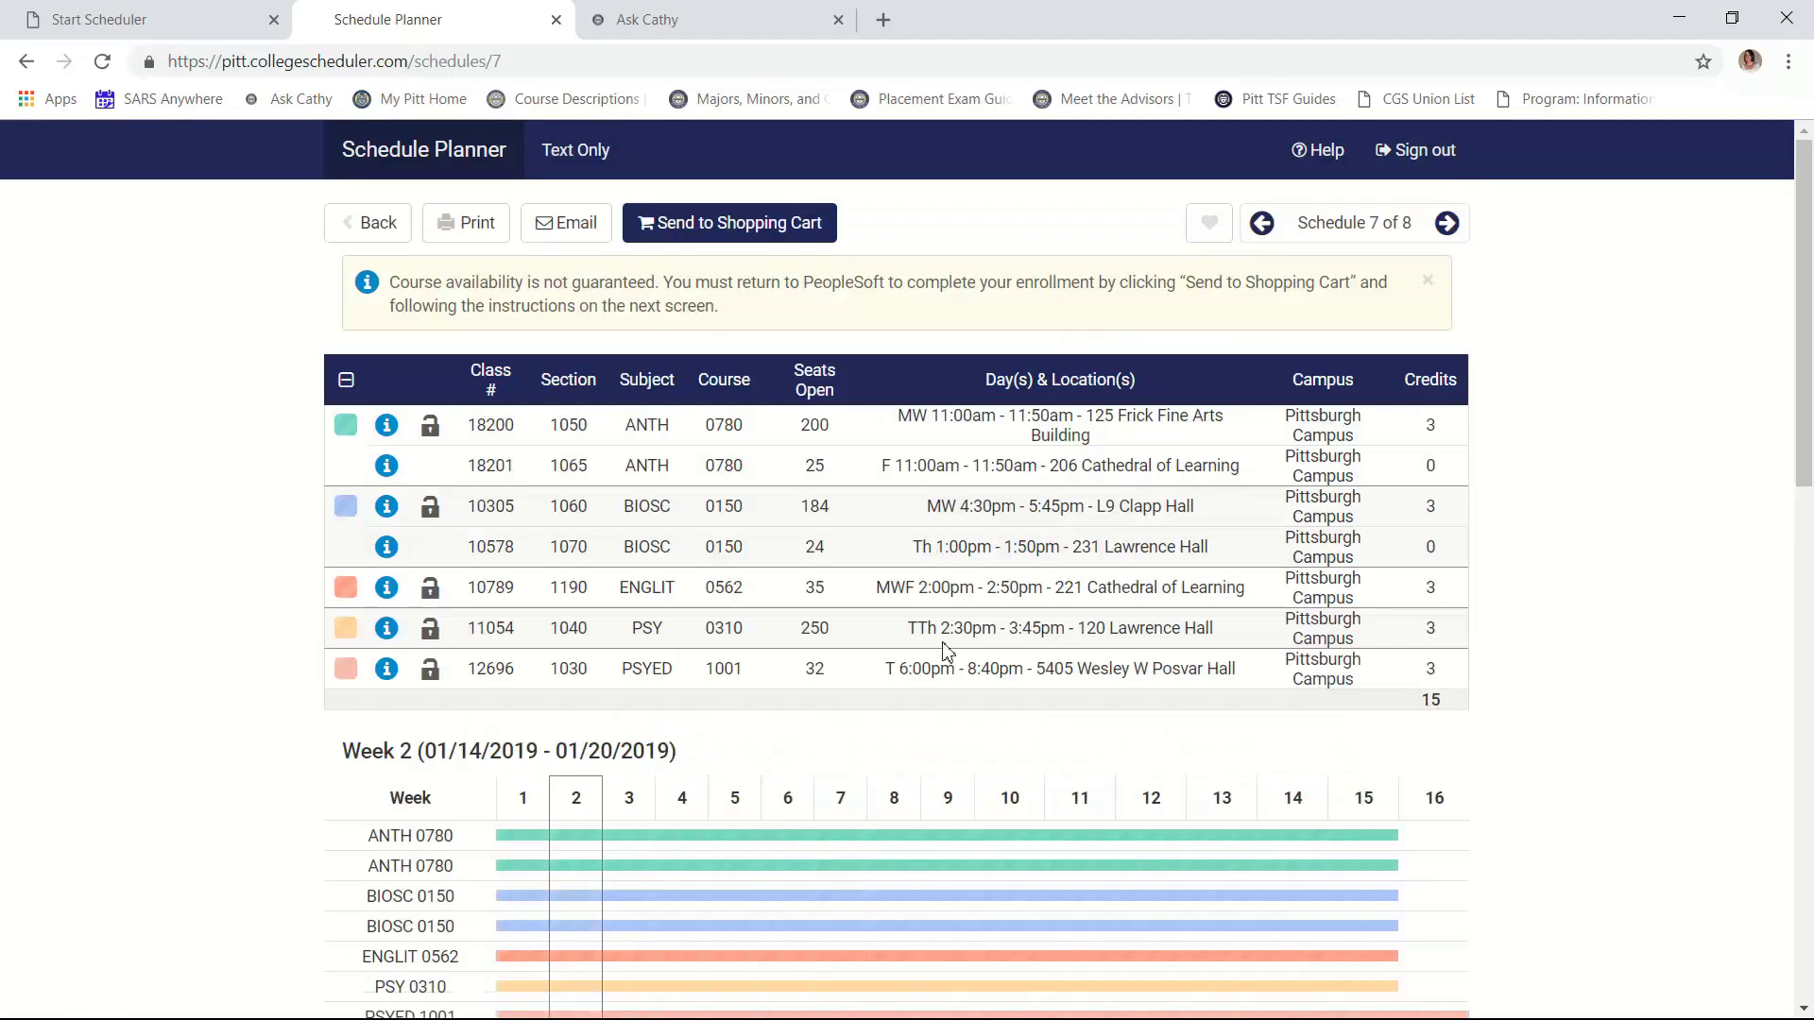
scroll(960, 595, "down", 4)
scroll(961, 613, "down", 6)
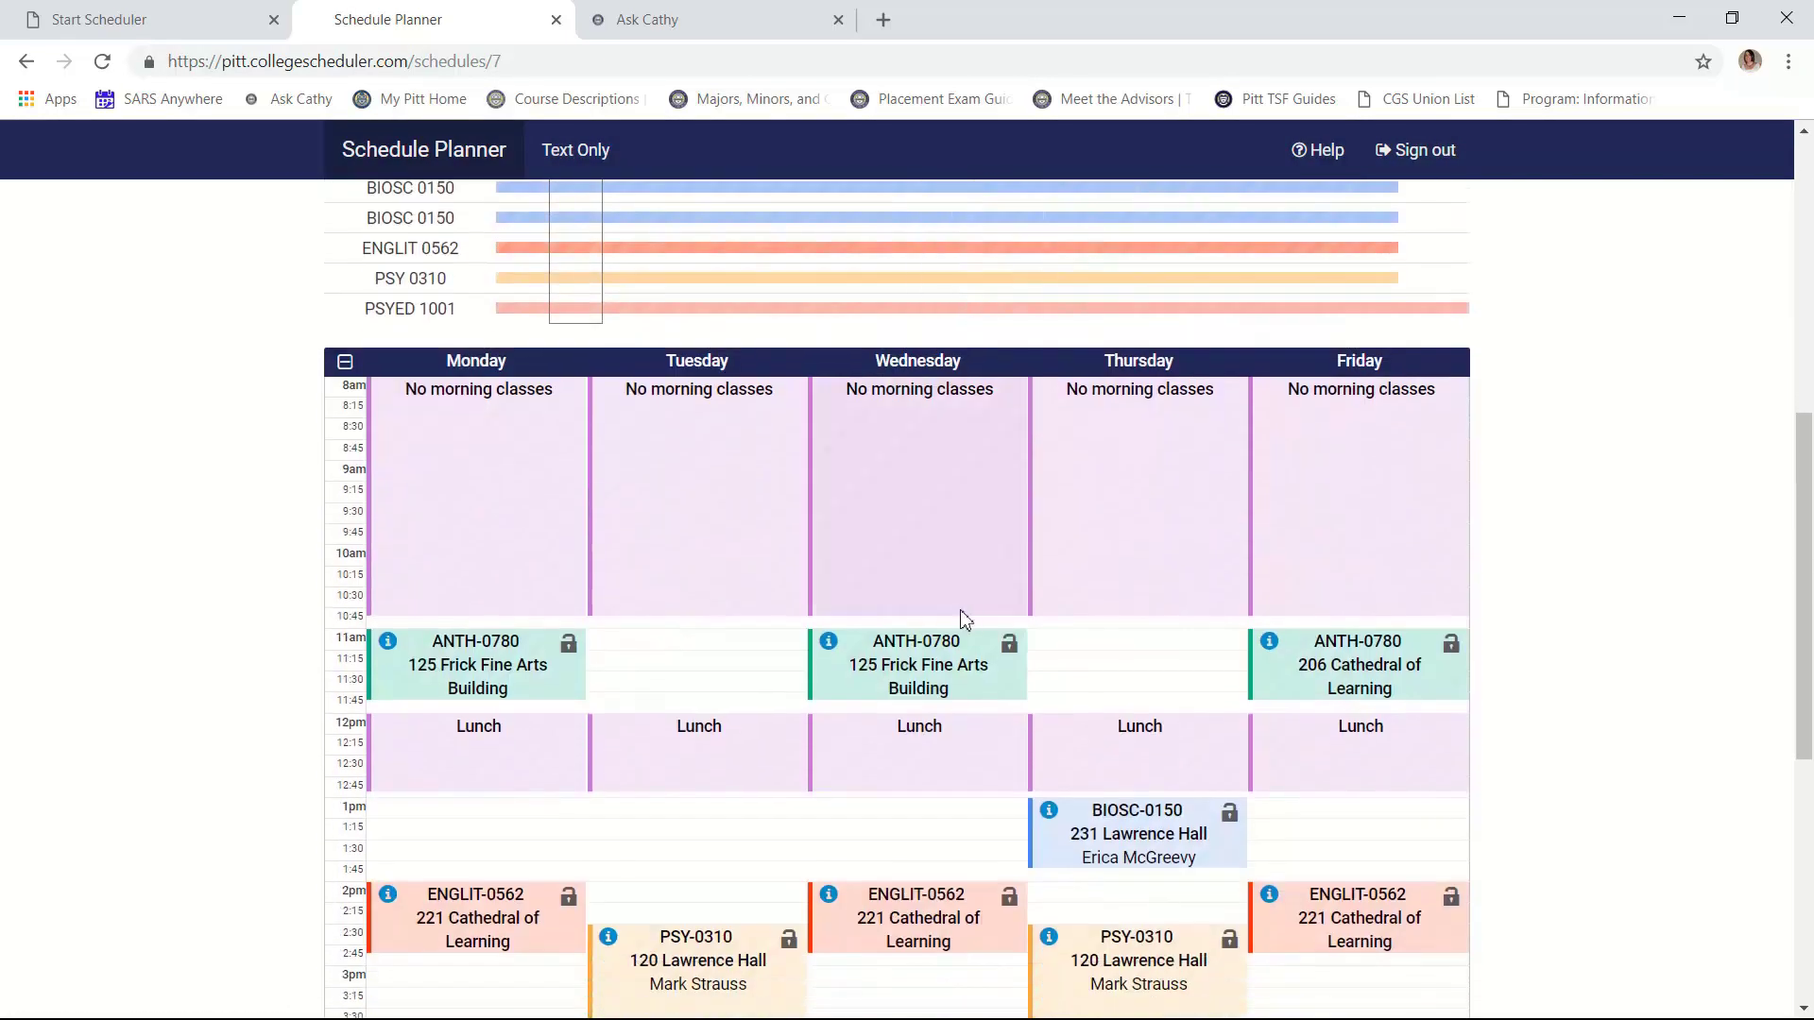
scroll(960, 619, "up", 3)
scroll(961, 631, "up", 1)
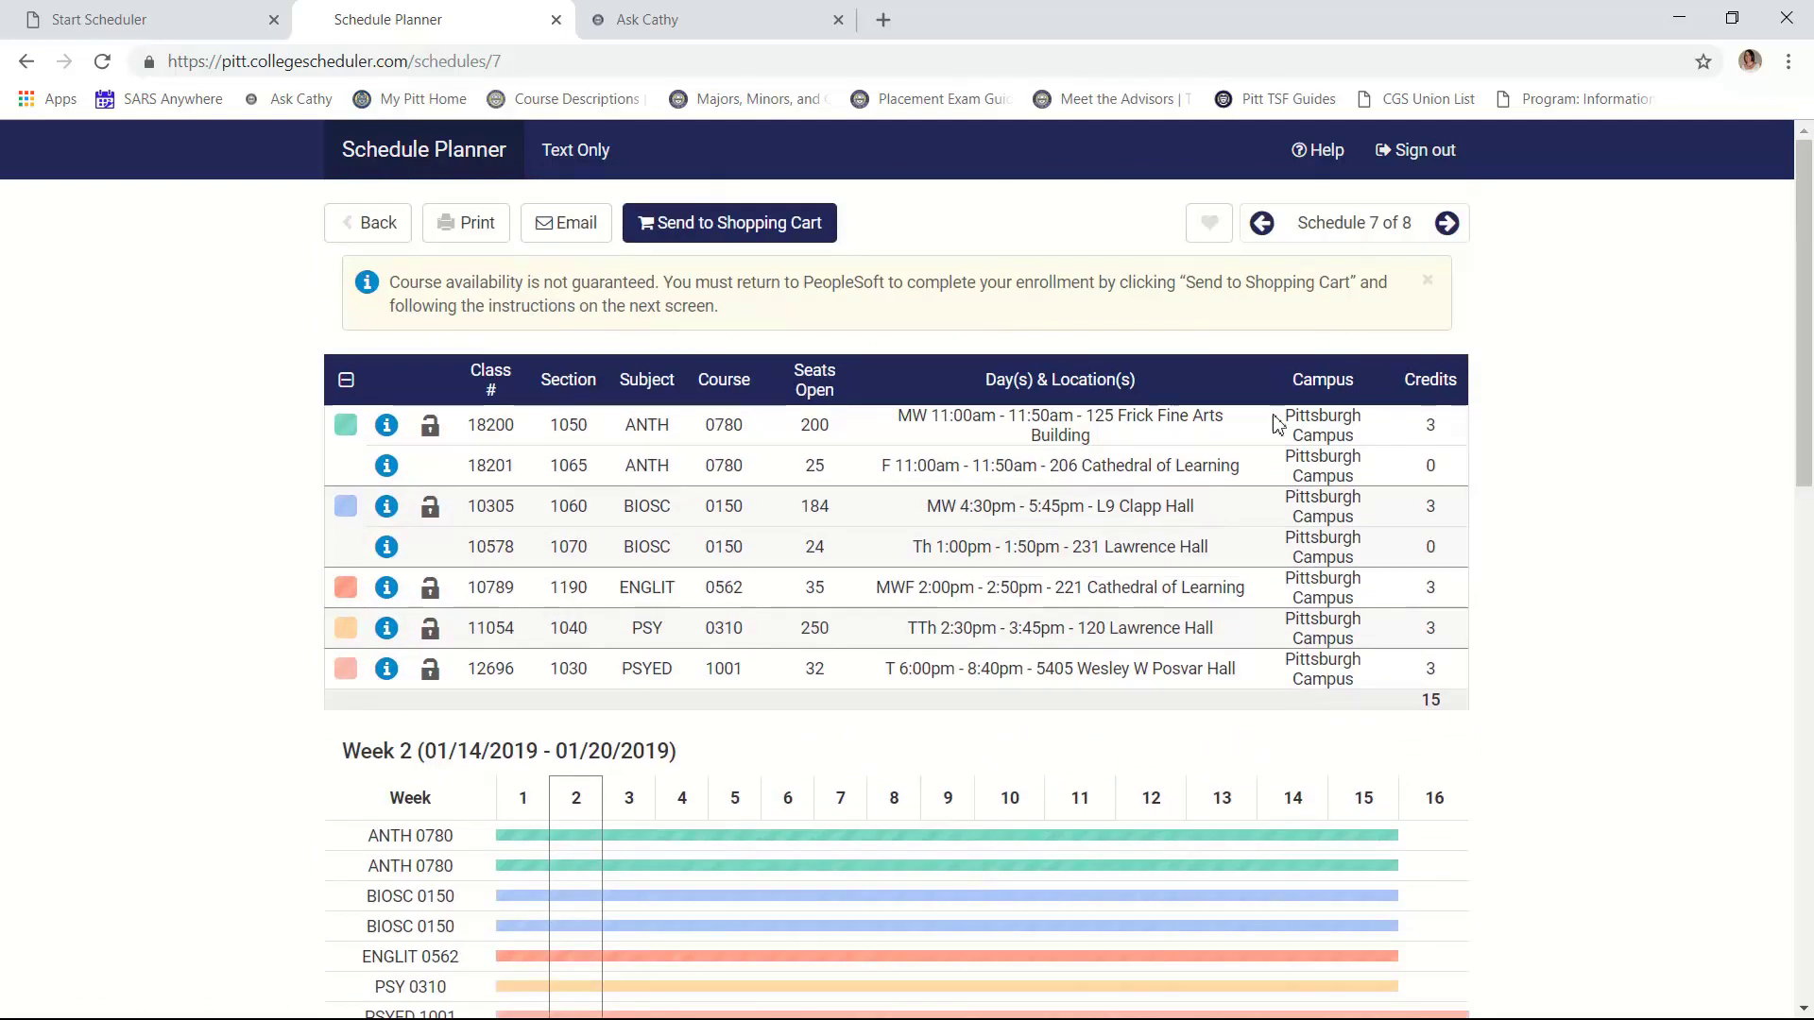
Save schedule 7 as a favorite named "preferred schedule 2"
left_click(1209, 225)
type("preferred schedule 2")
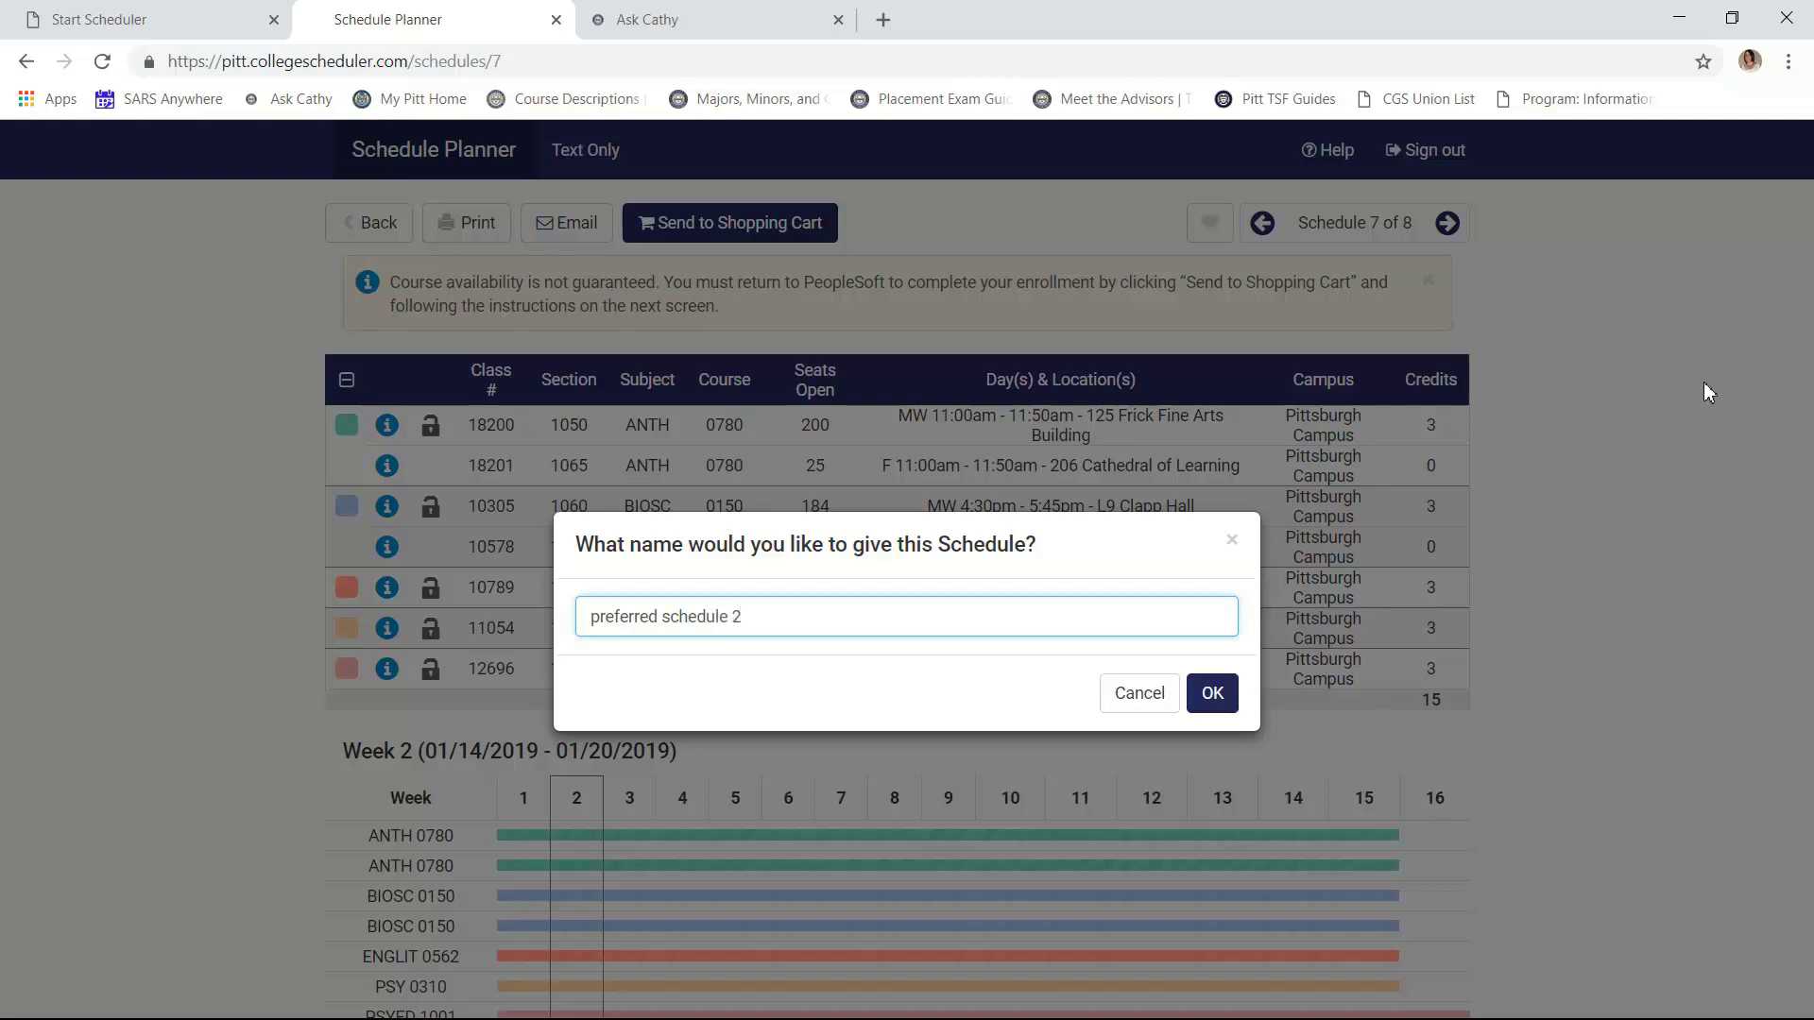
left_click(1212, 693)
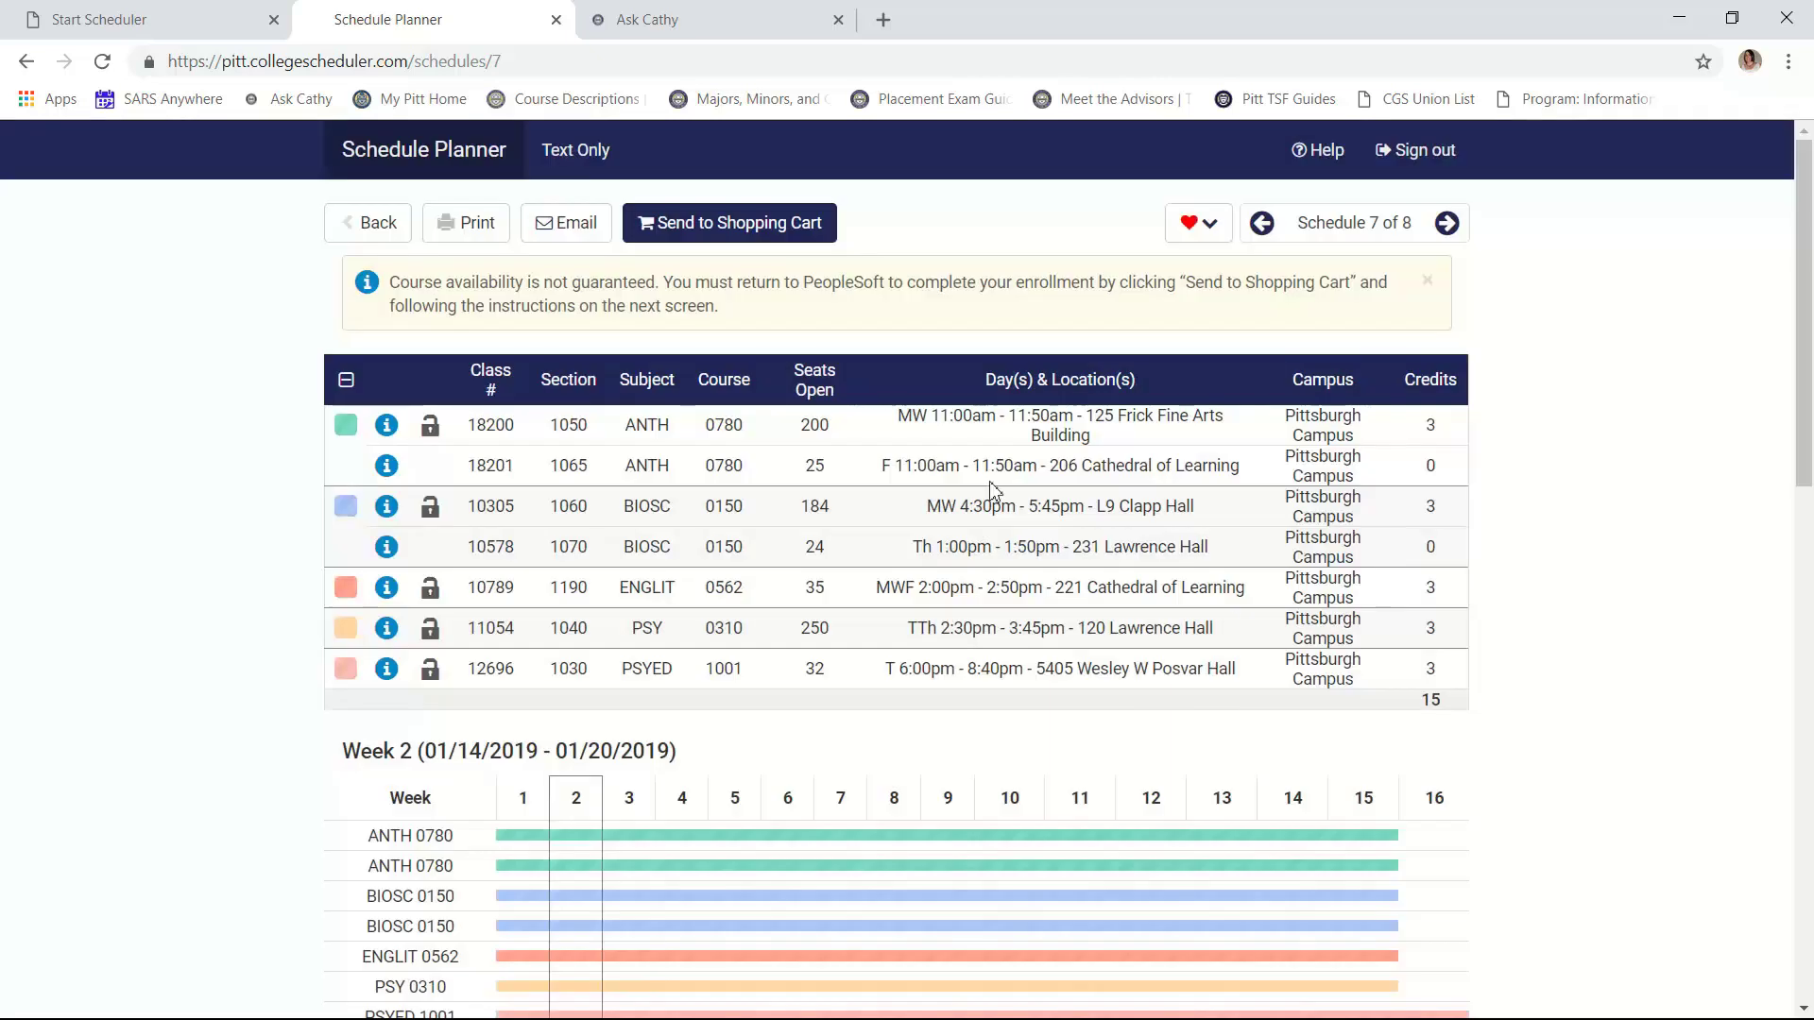
Return to the planner's main page, list the favorite schedules and view "Preferred schedule 1"
left_click(373, 226)
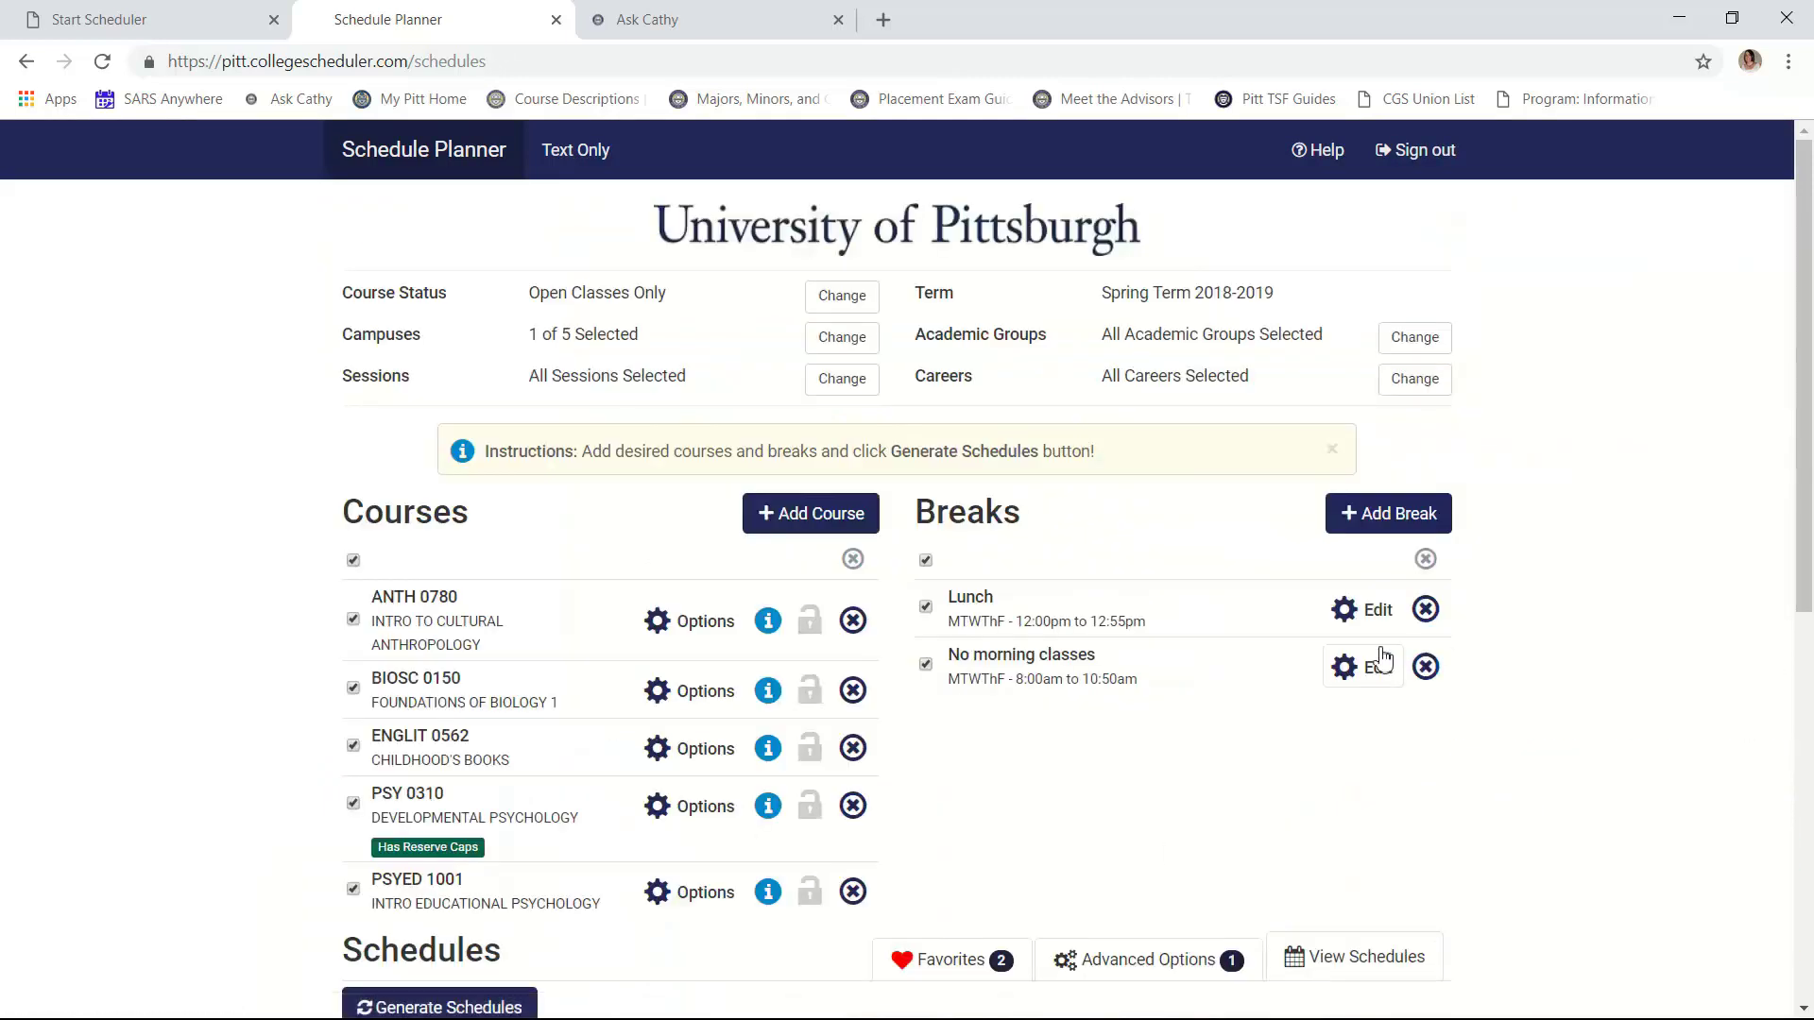
scroll(1375, 650, "down", 4)
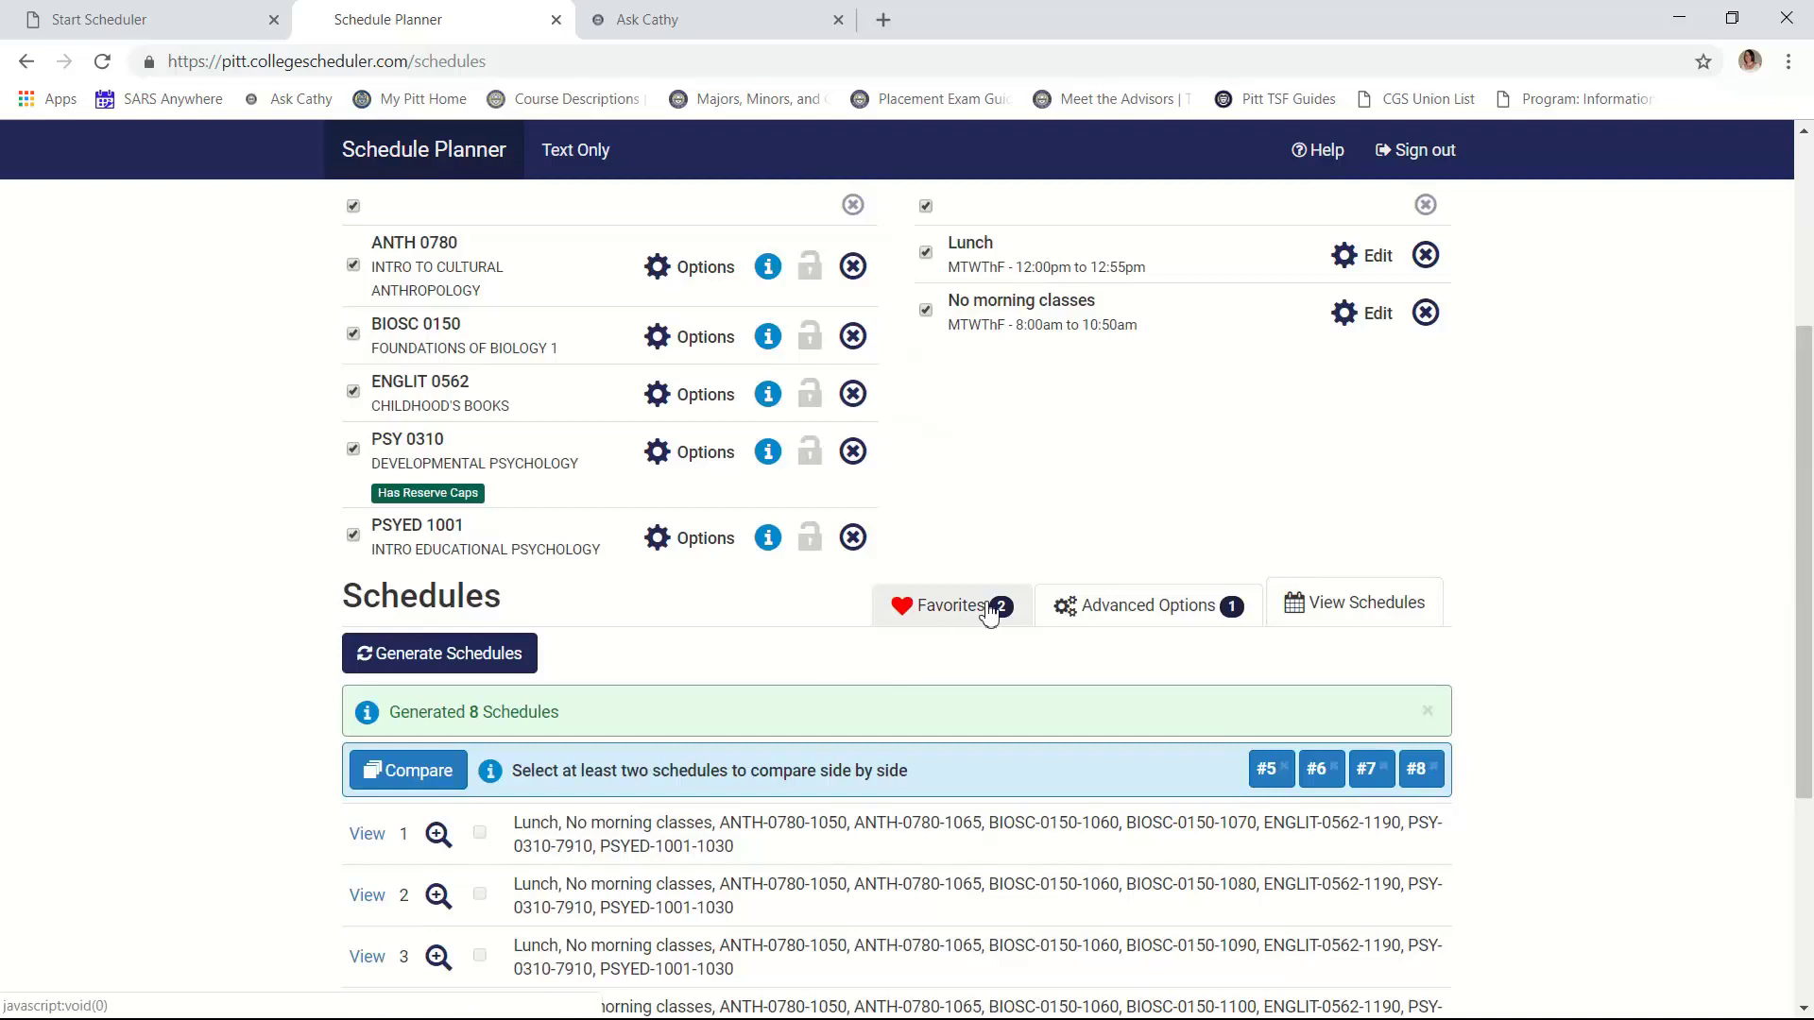
left_click(990, 613)
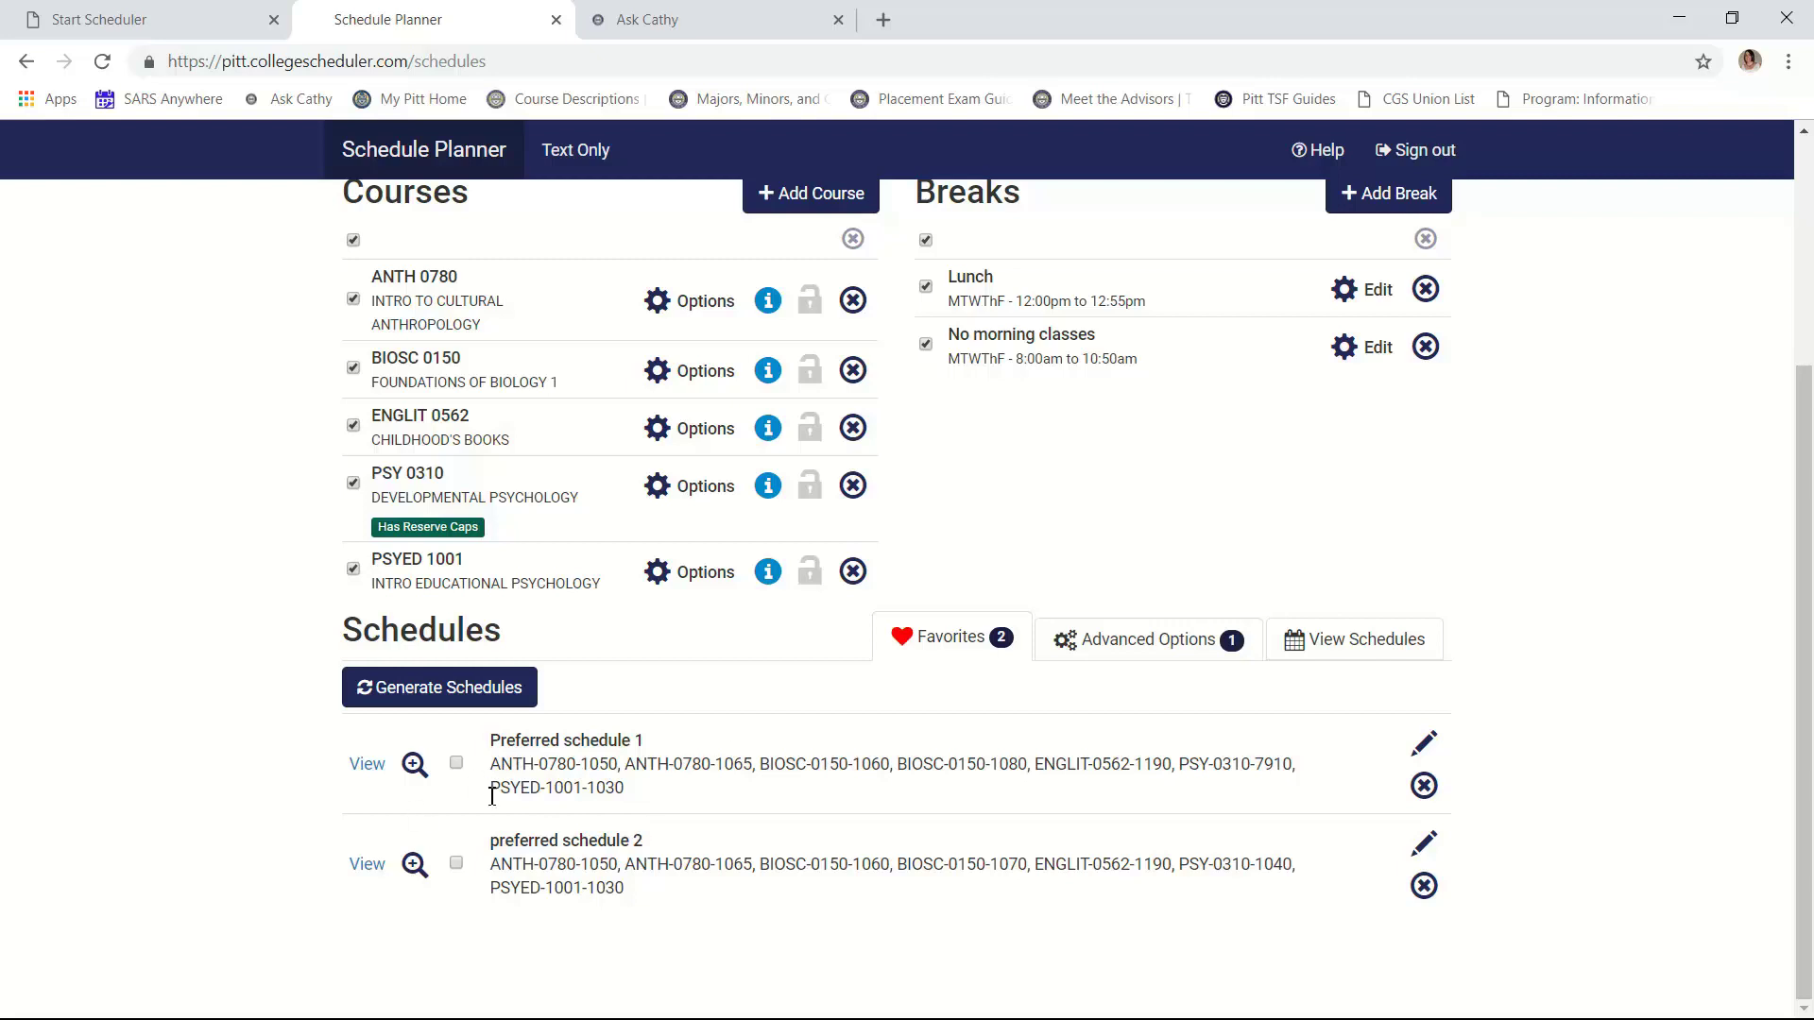
left_click(372, 773)
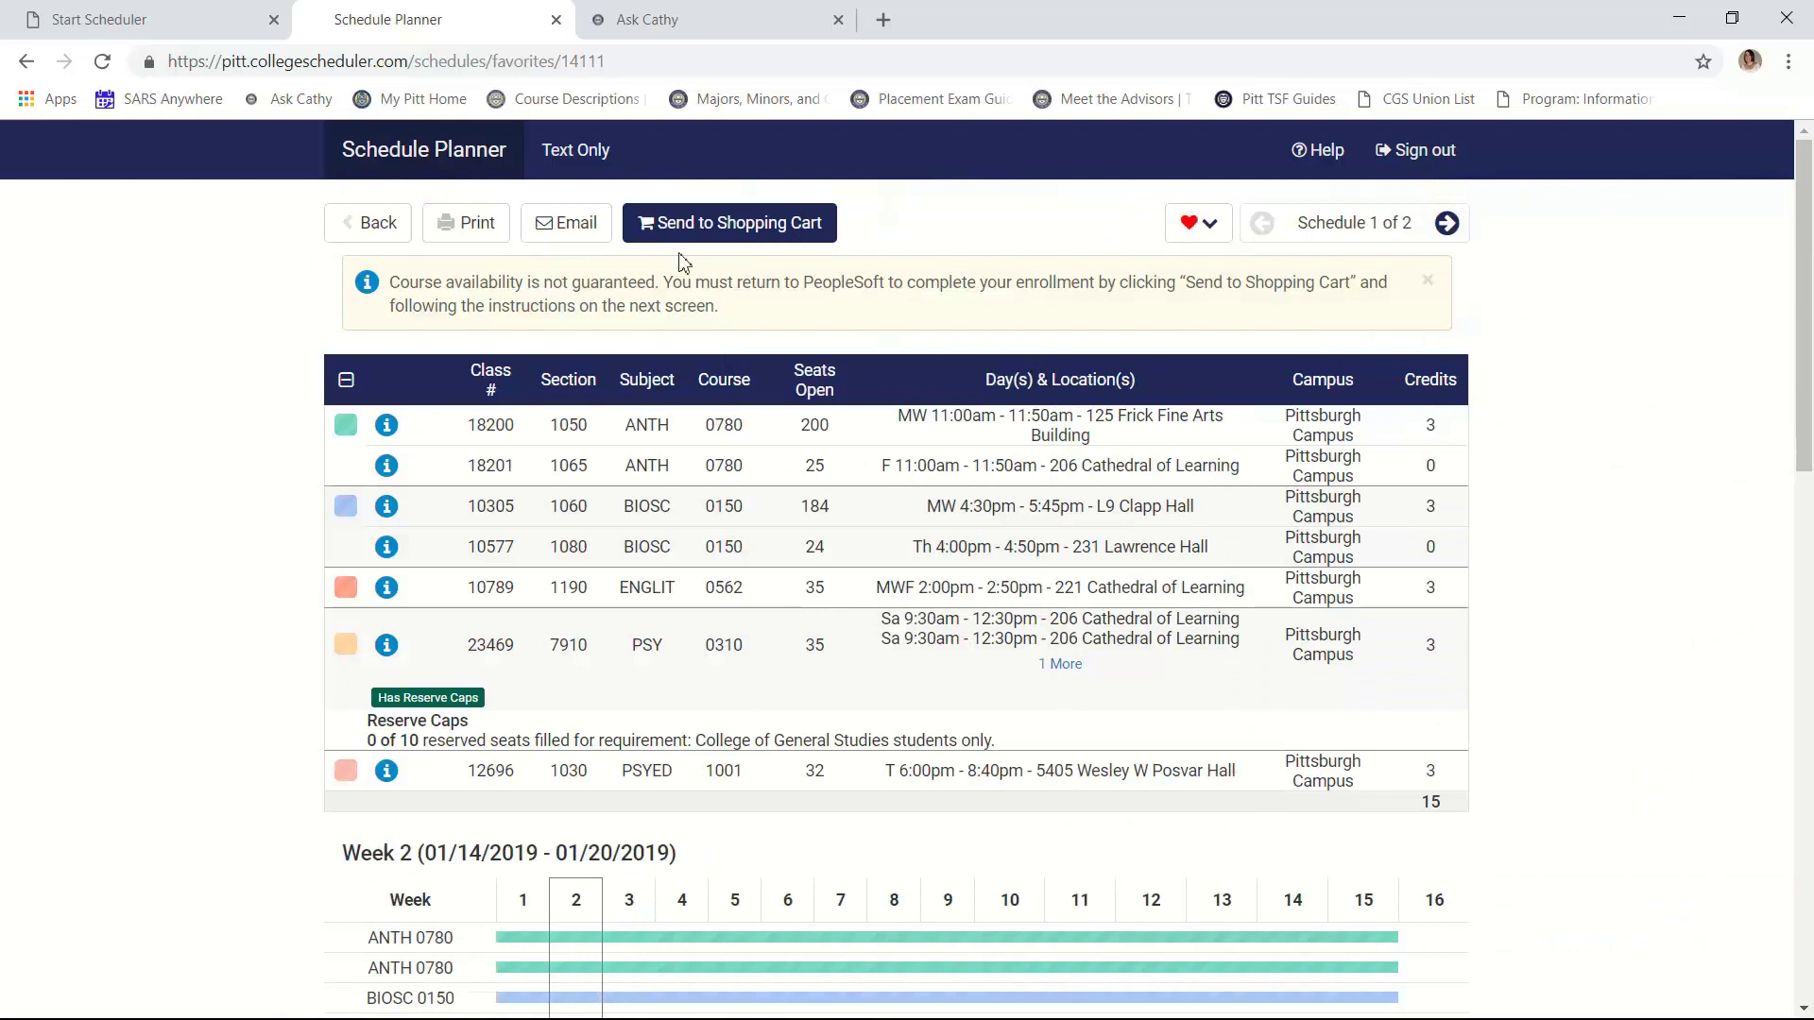
Send Preferred schedule 1 to the shopping cart, confirm the transfer and read through the import instructions
left_click(746, 230)
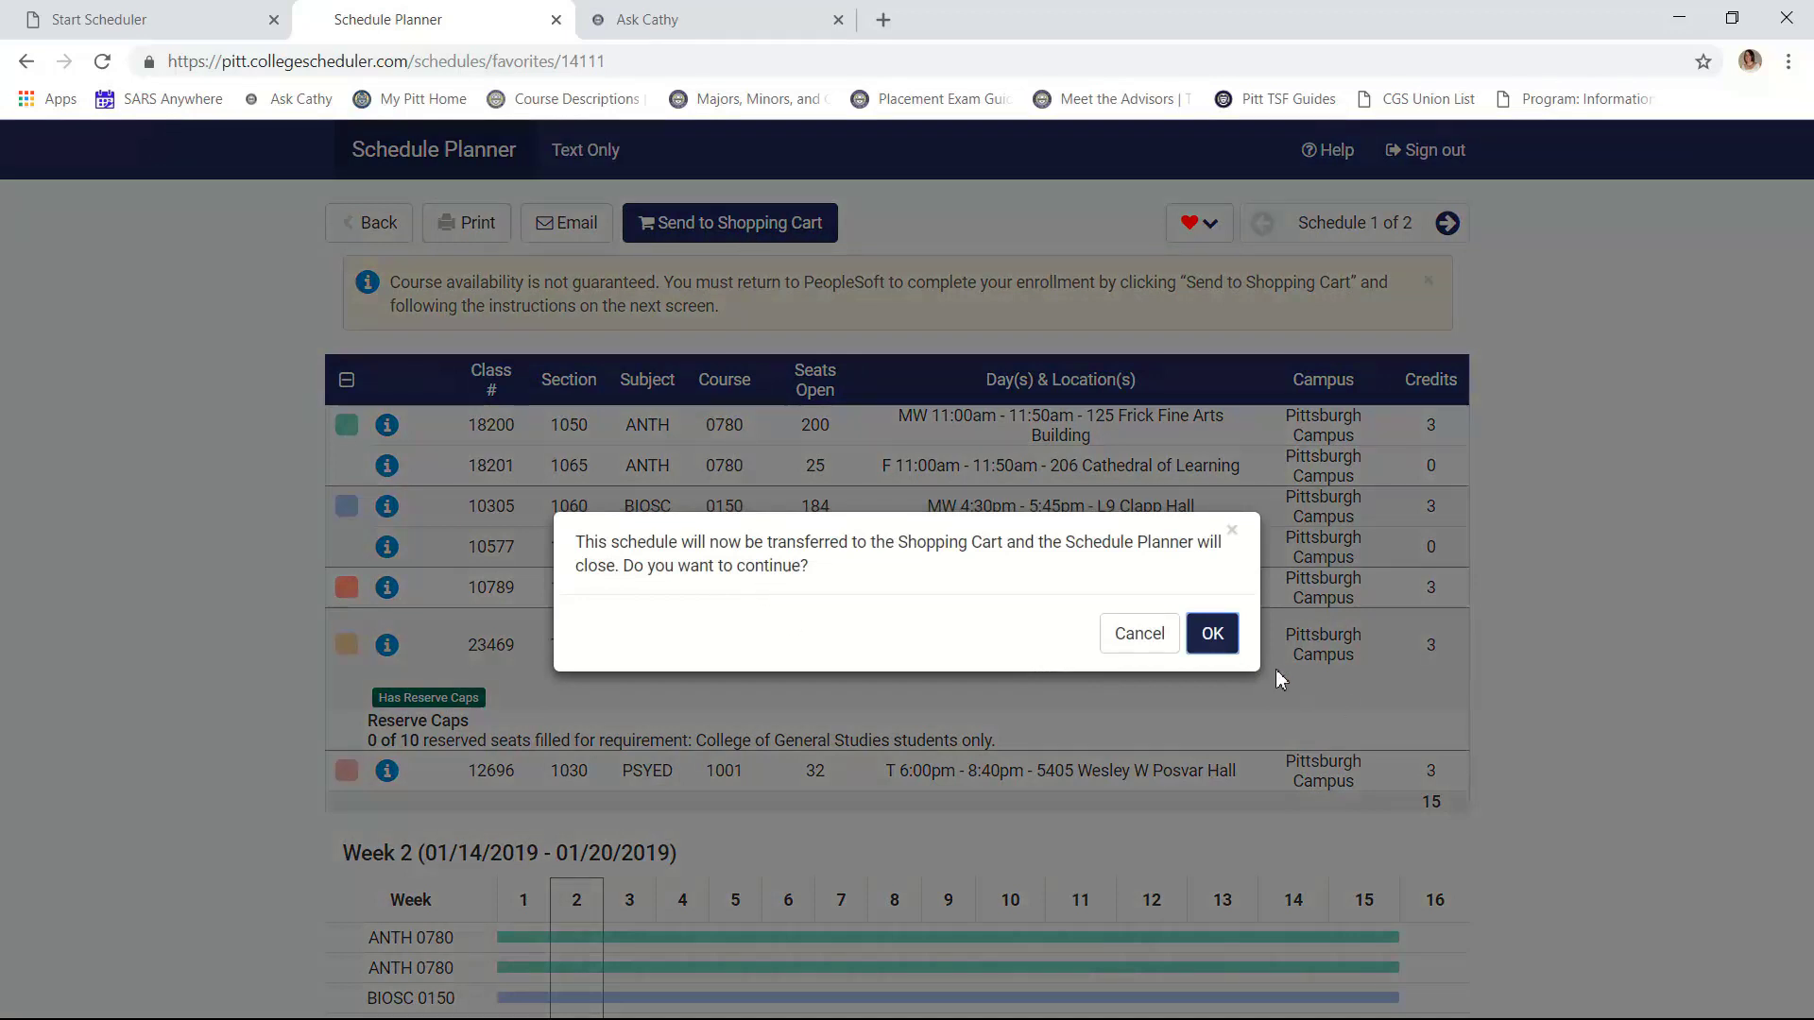
left_click(1212, 634)
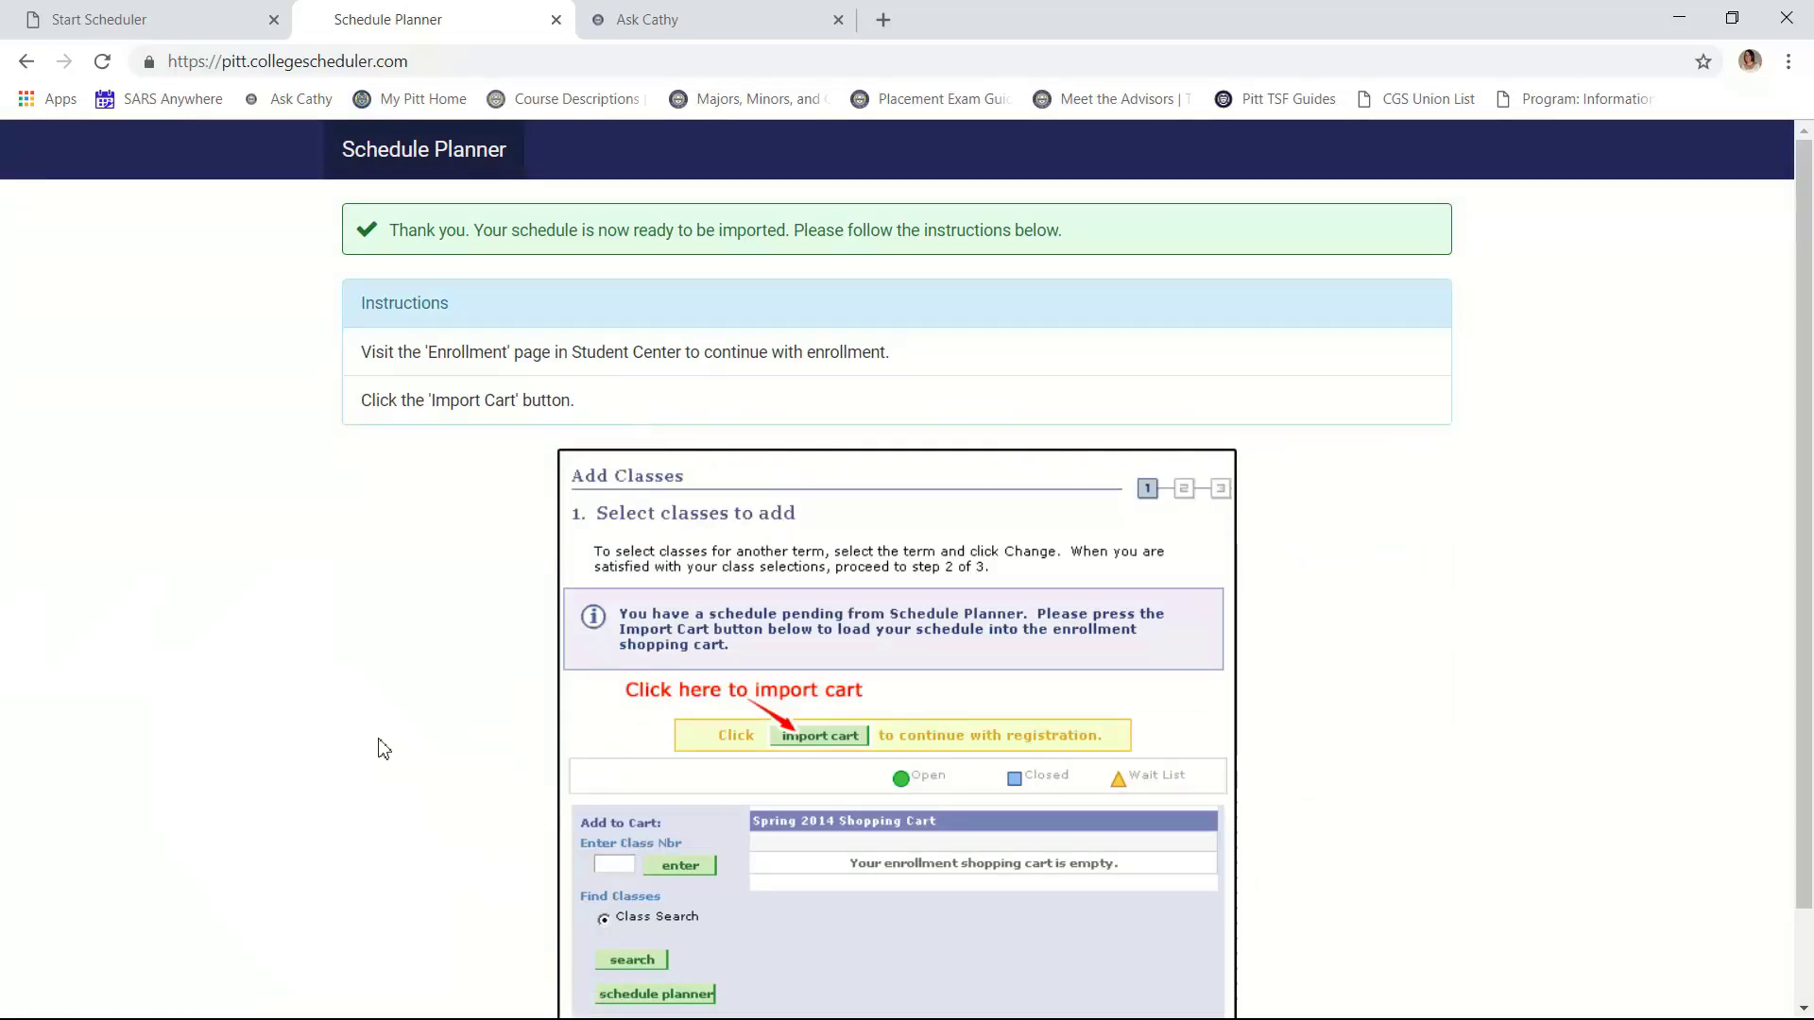
scroll(406, 718, "down", 1)
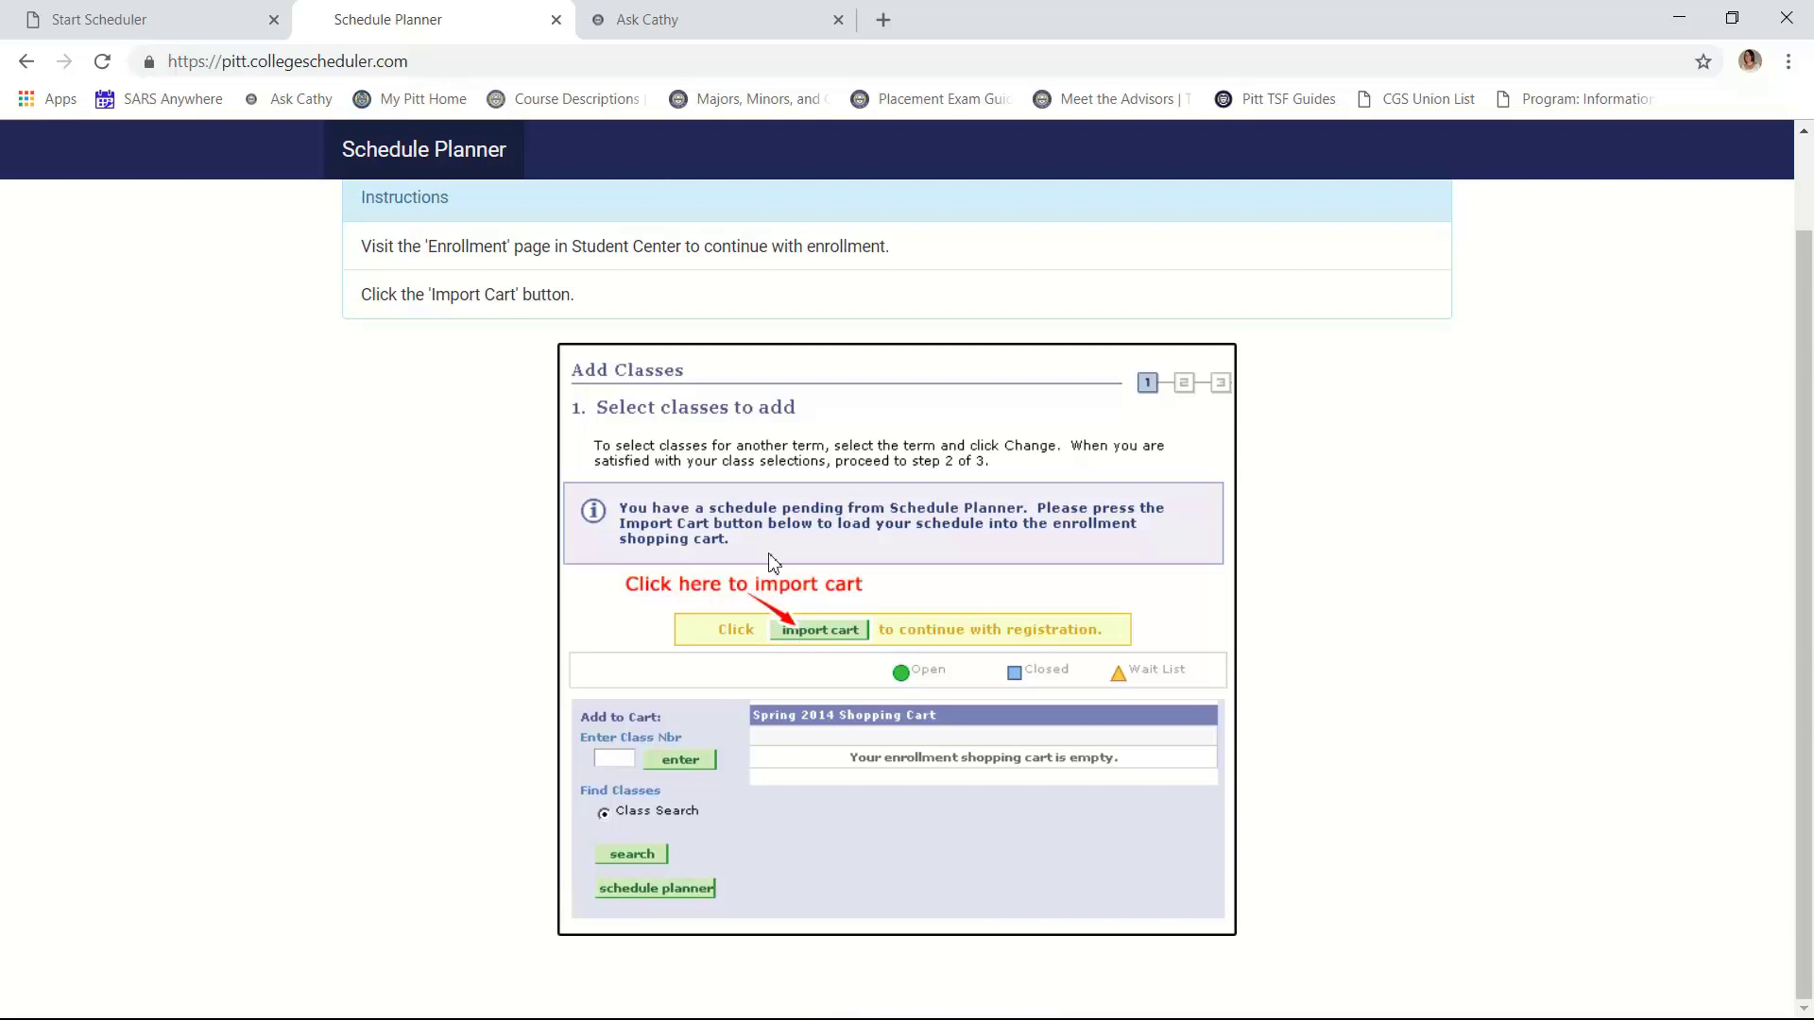
scroll(785, 340, "up", 1)
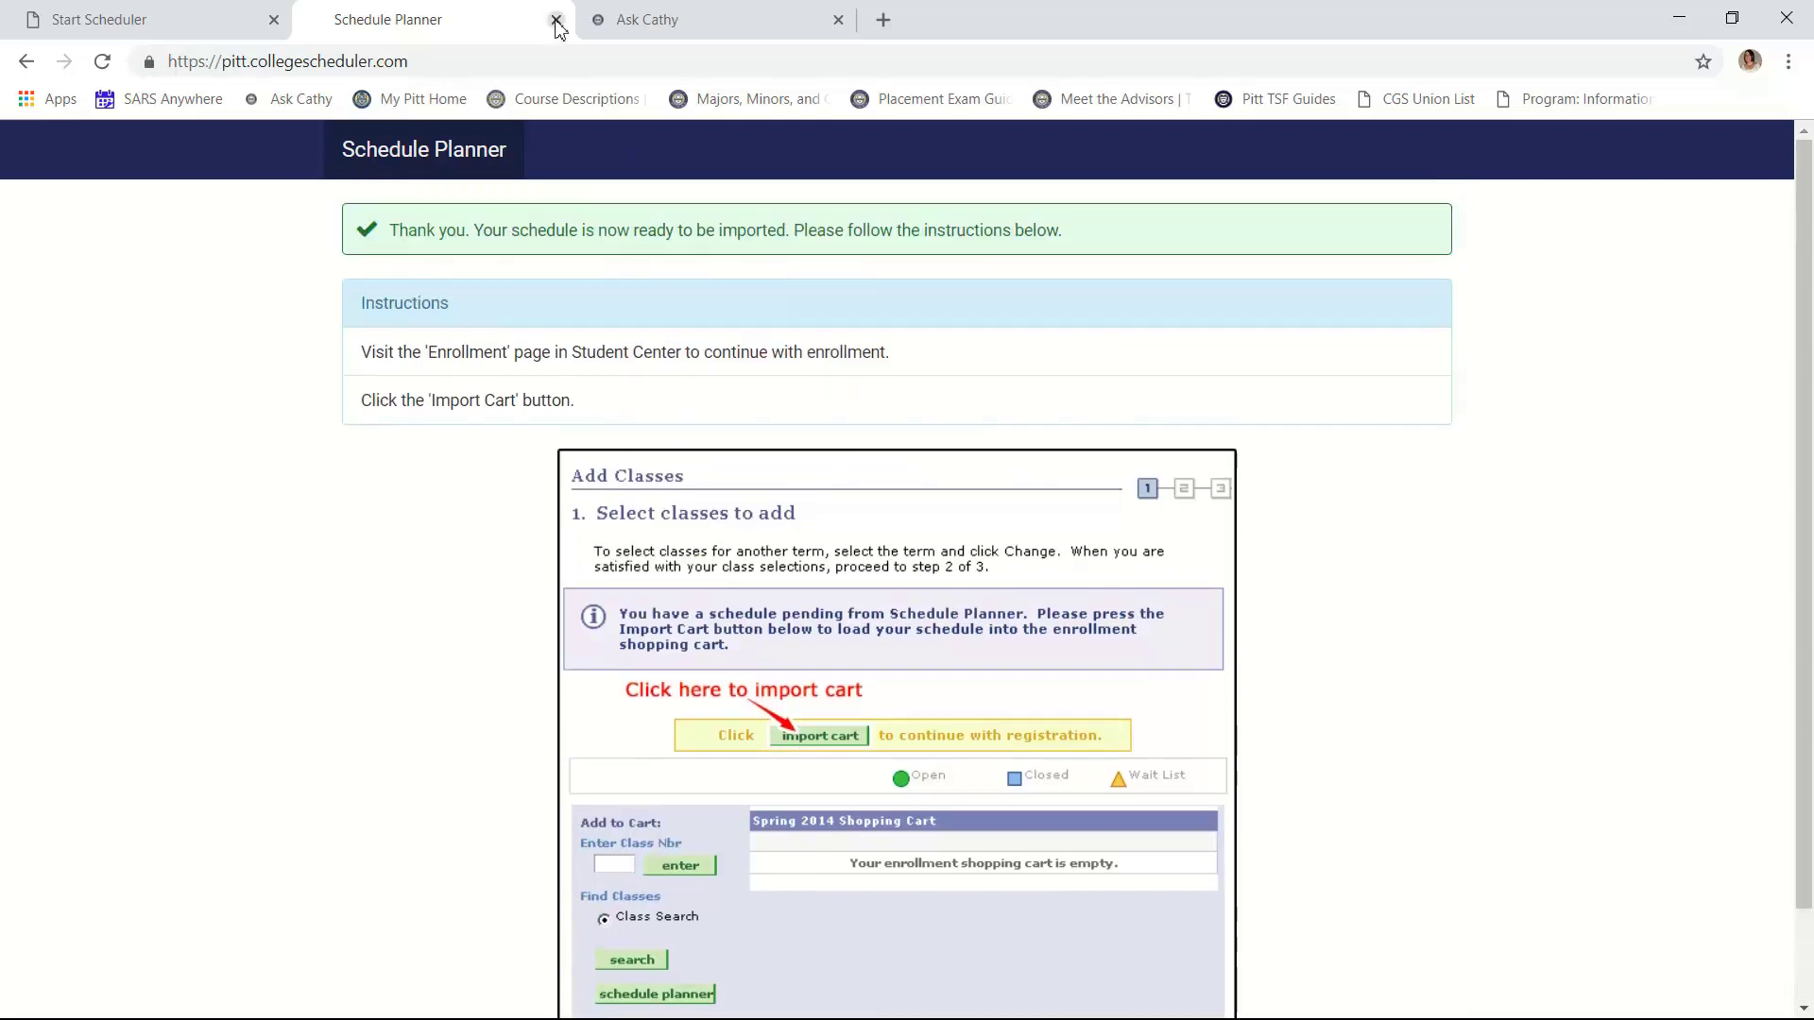
Close the Schedule Planner page, go to course enrollment in PeopleSoft and continue with Spring Term 2018-2019
left_click(553, 19)
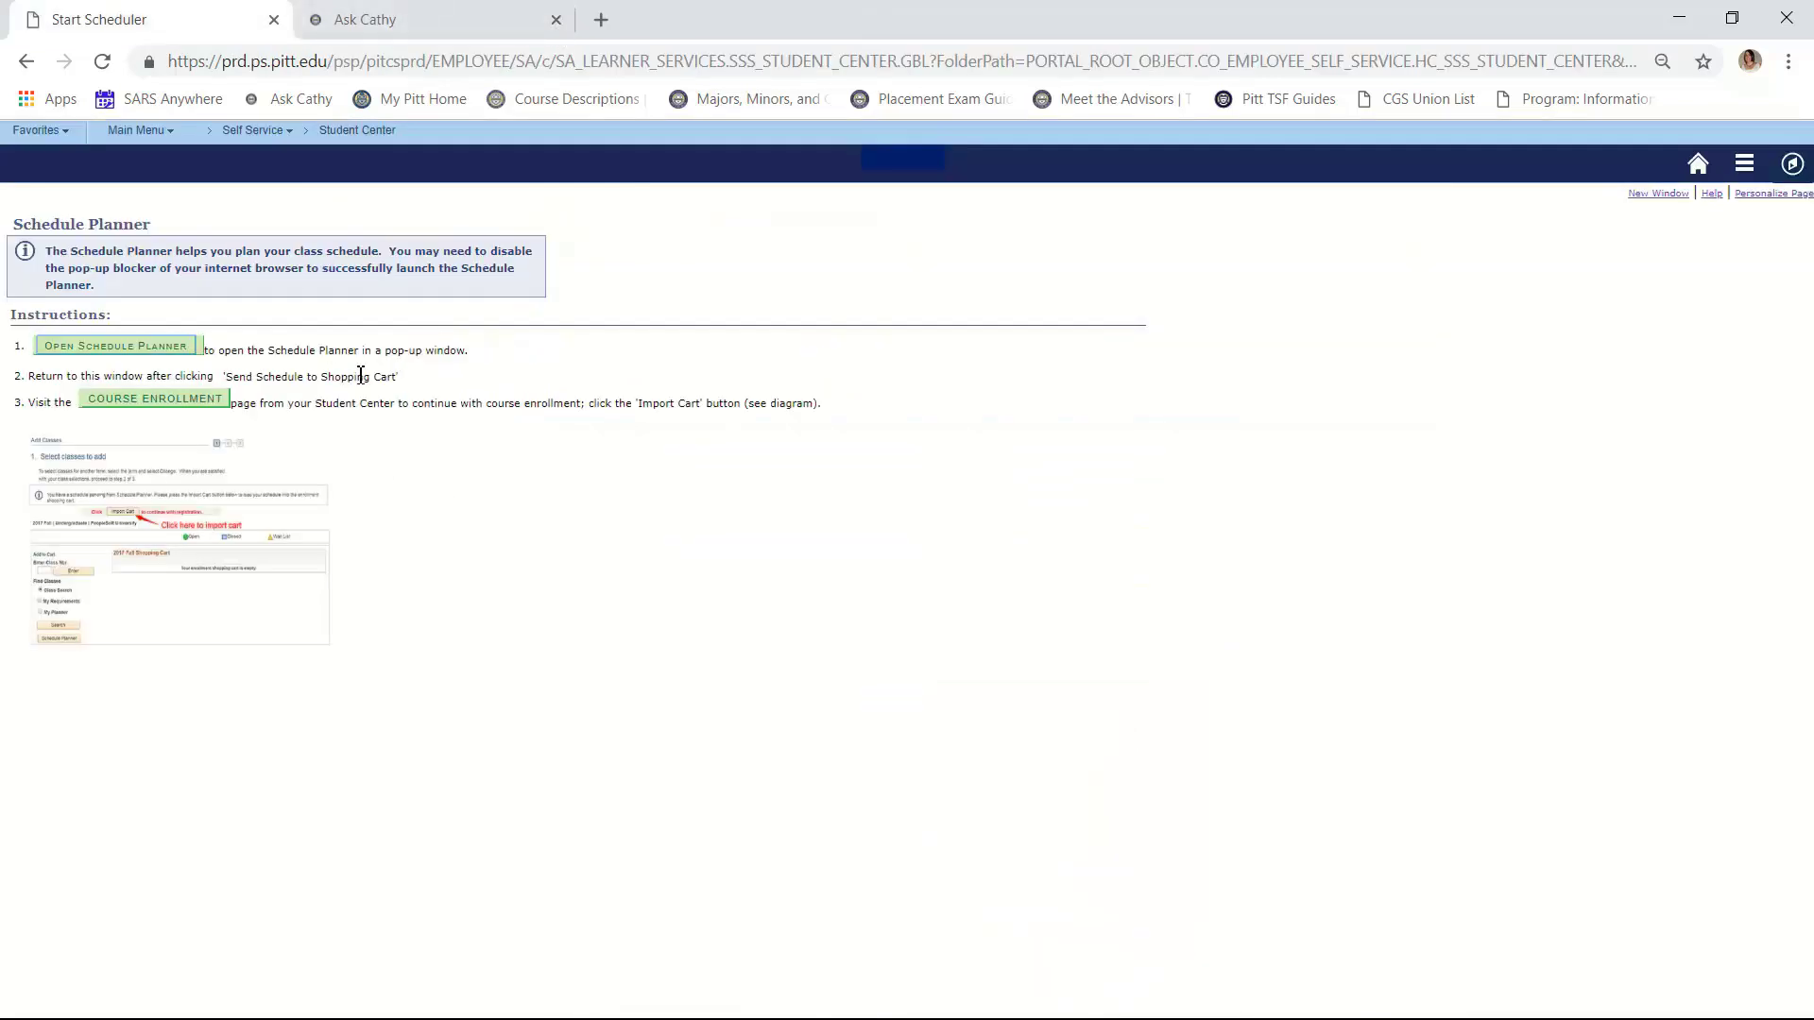
left_click(170, 404)
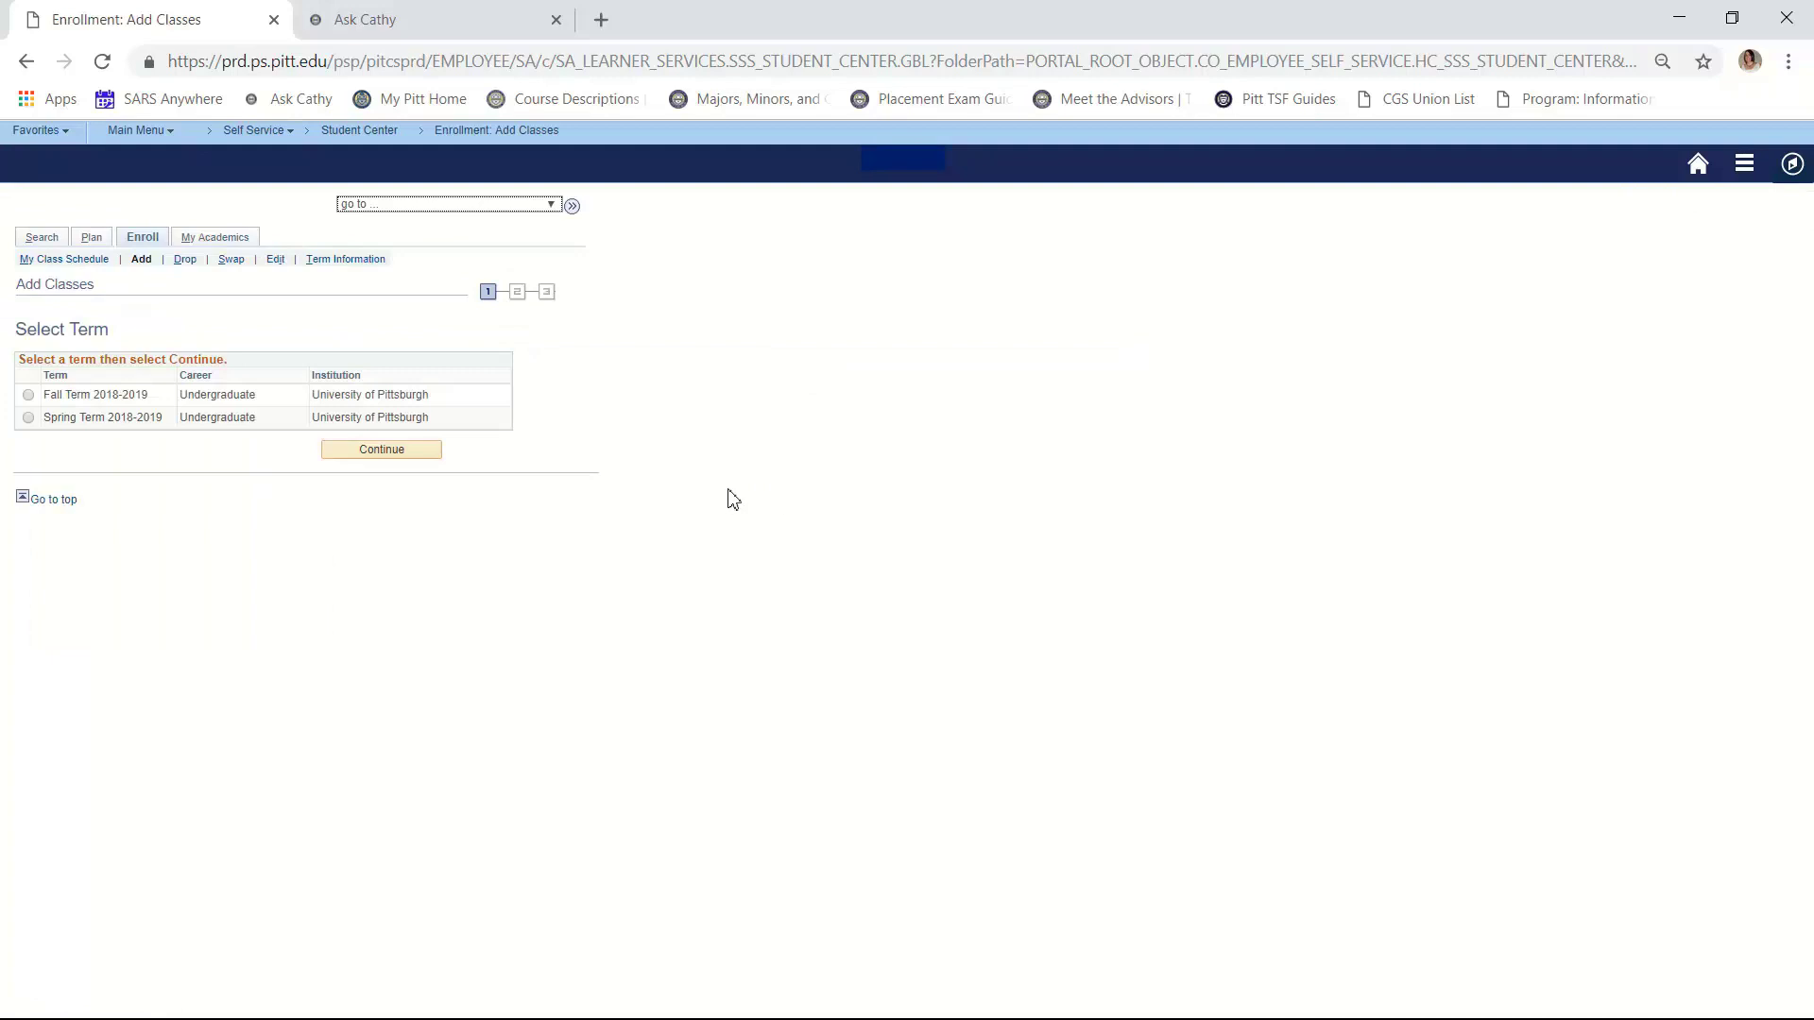
left_click(28, 418)
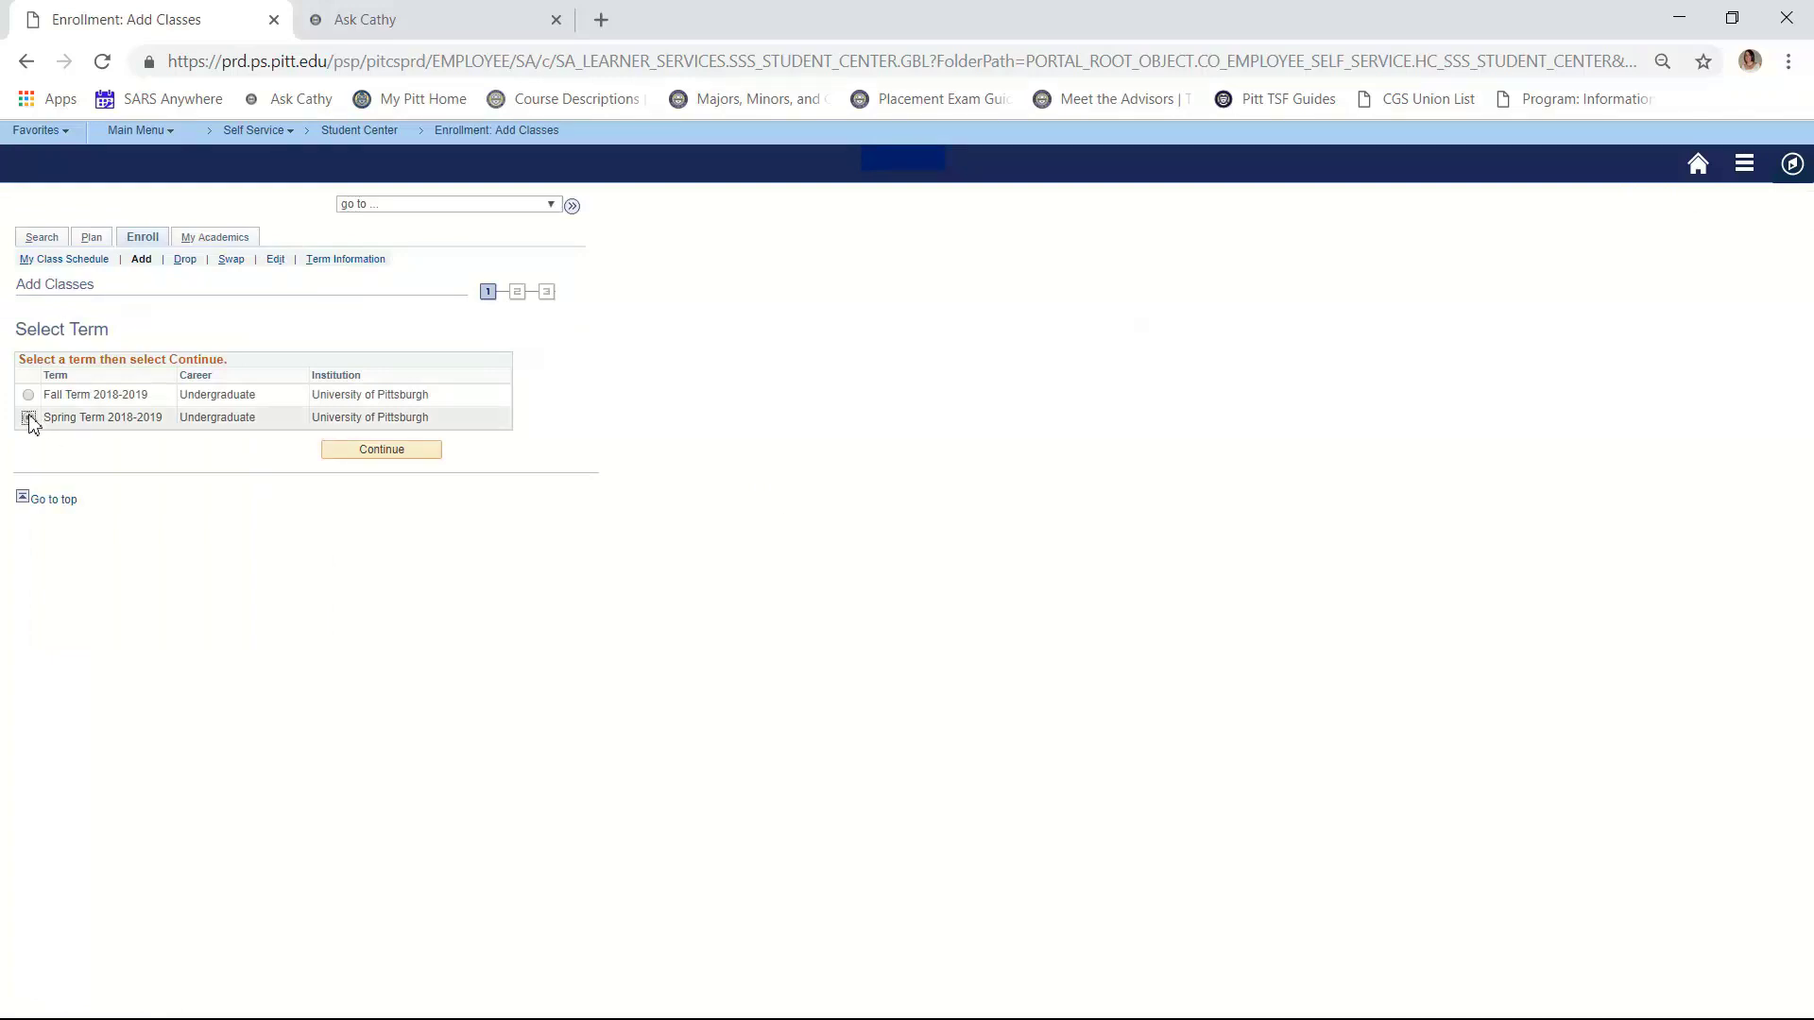
left_click(399, 455)
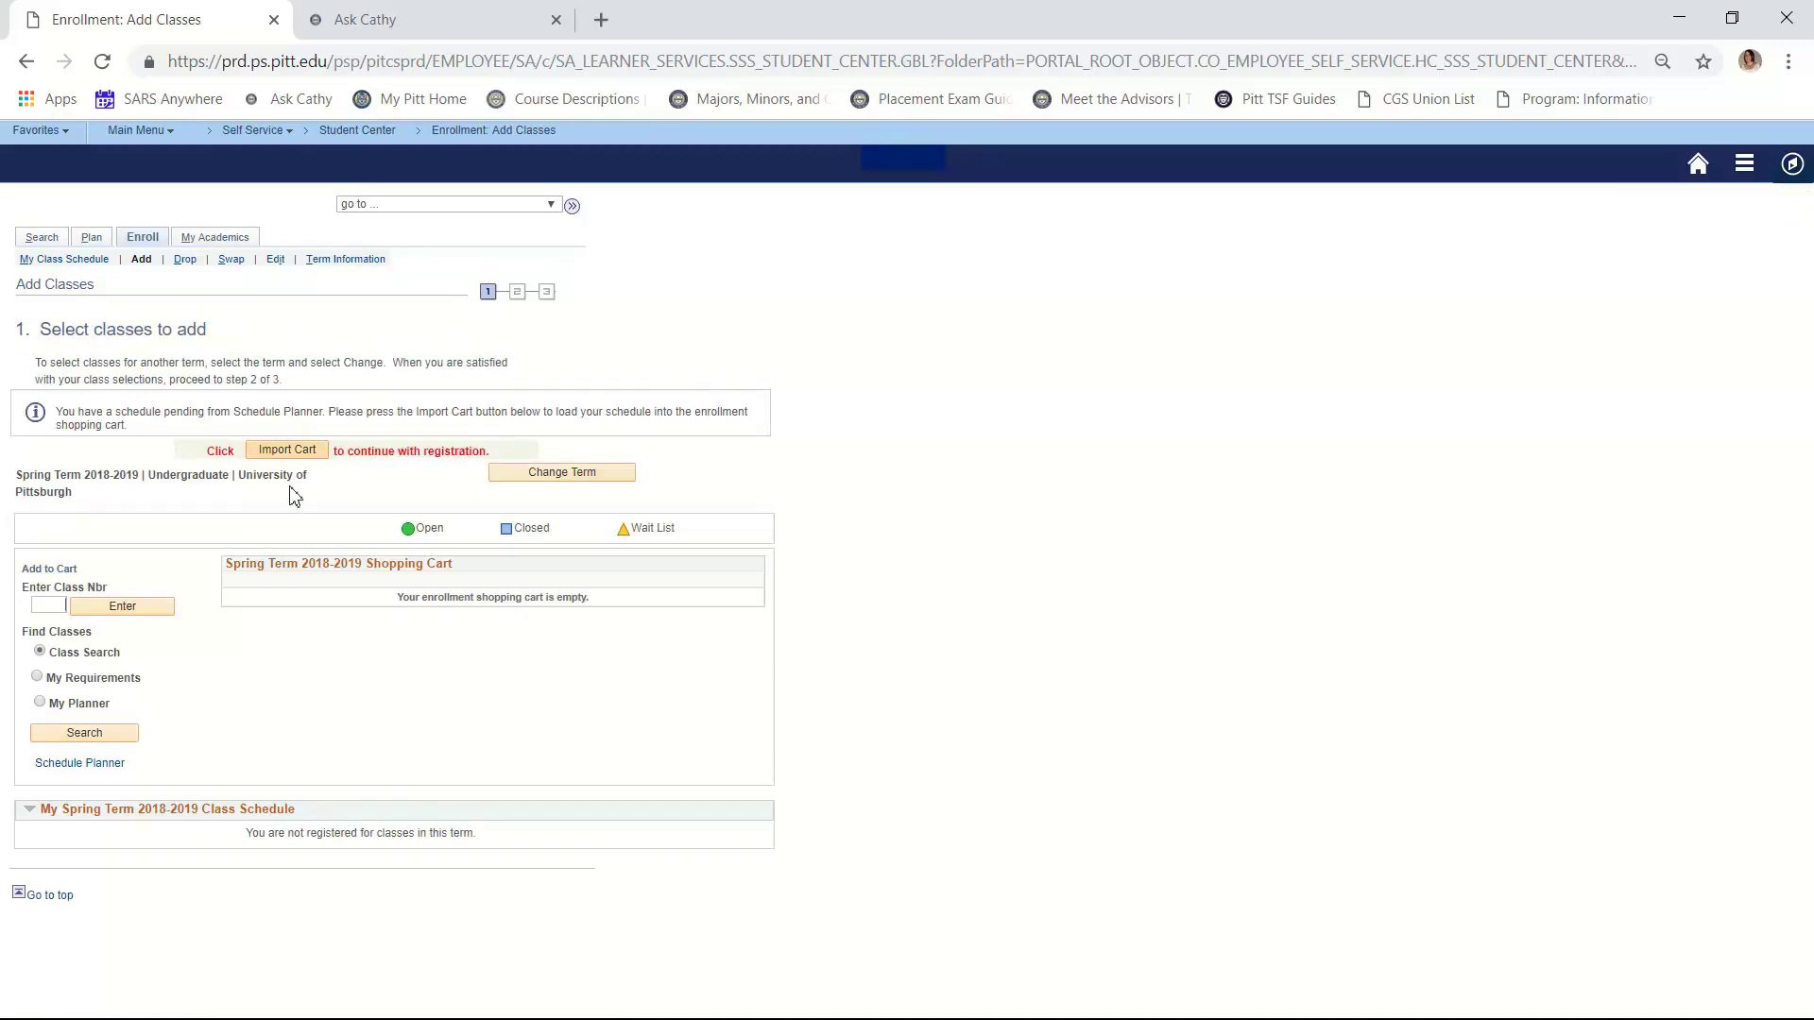
Import the pending Schedule Planner schedule into the Spring Term 2018-2019 enrollment cart, accepting the default enrollment preferences for every class
left_click(292, 453)
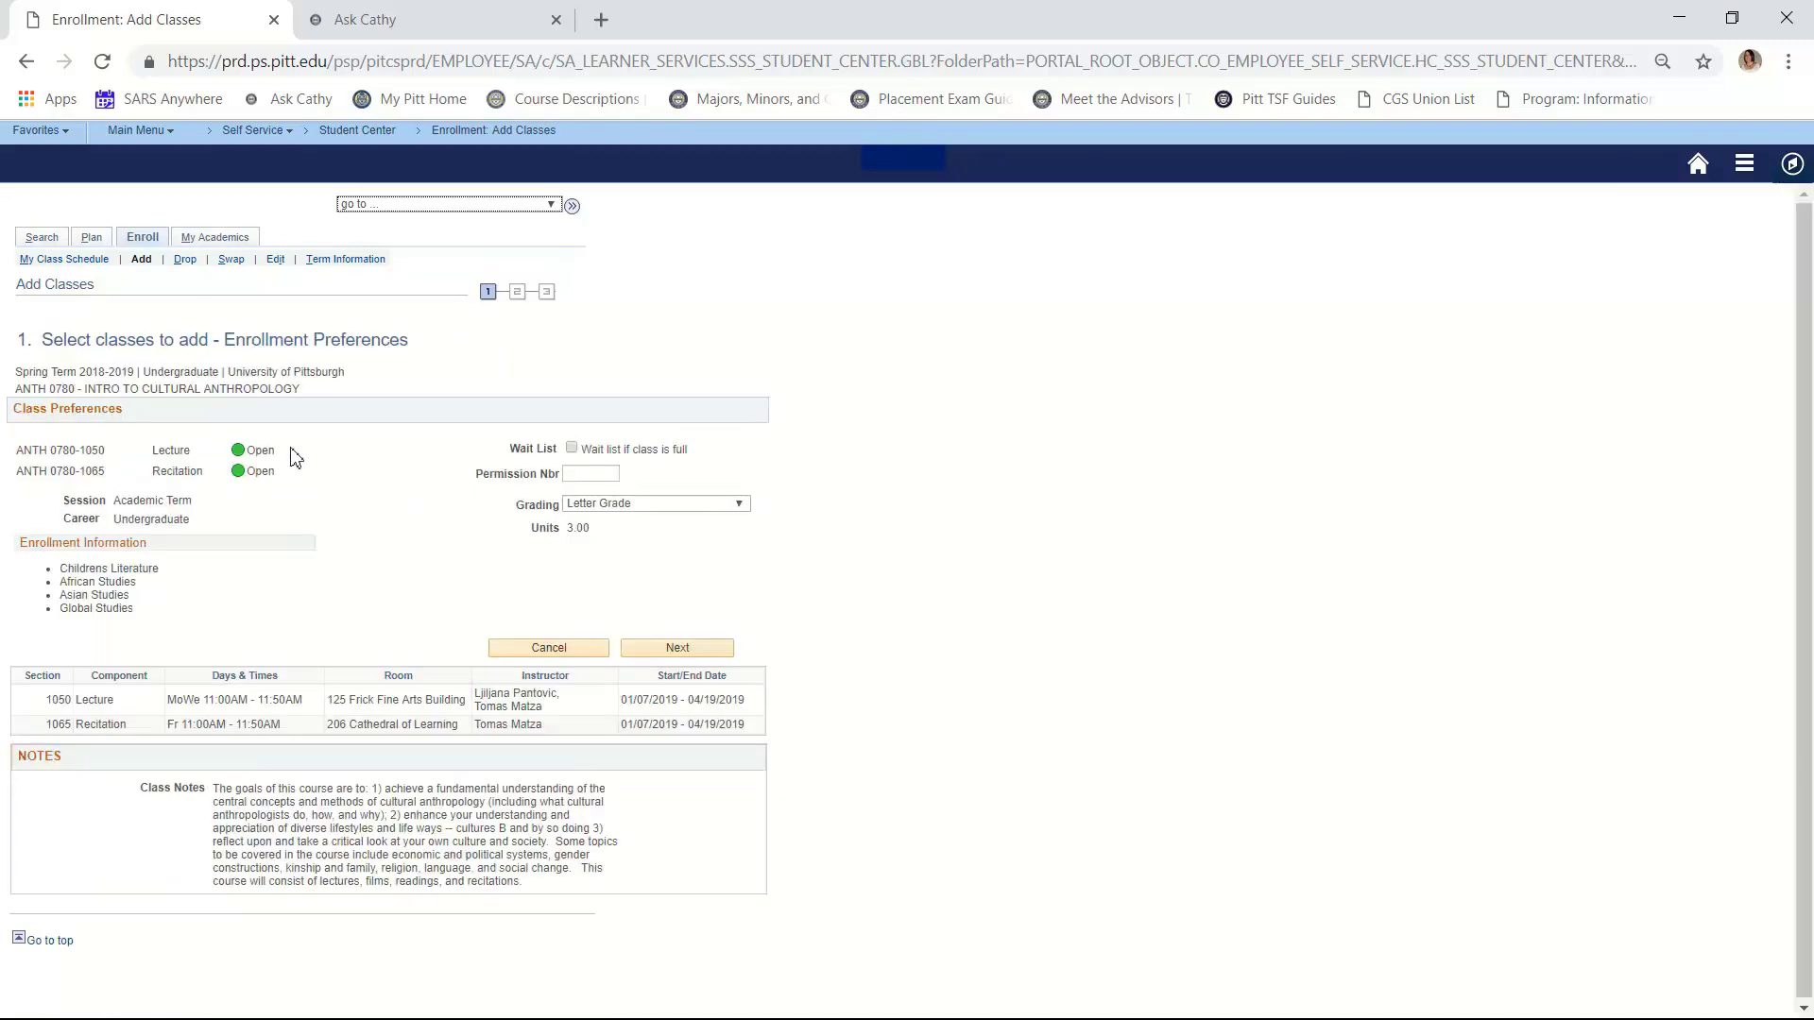
left_click(678, 649)
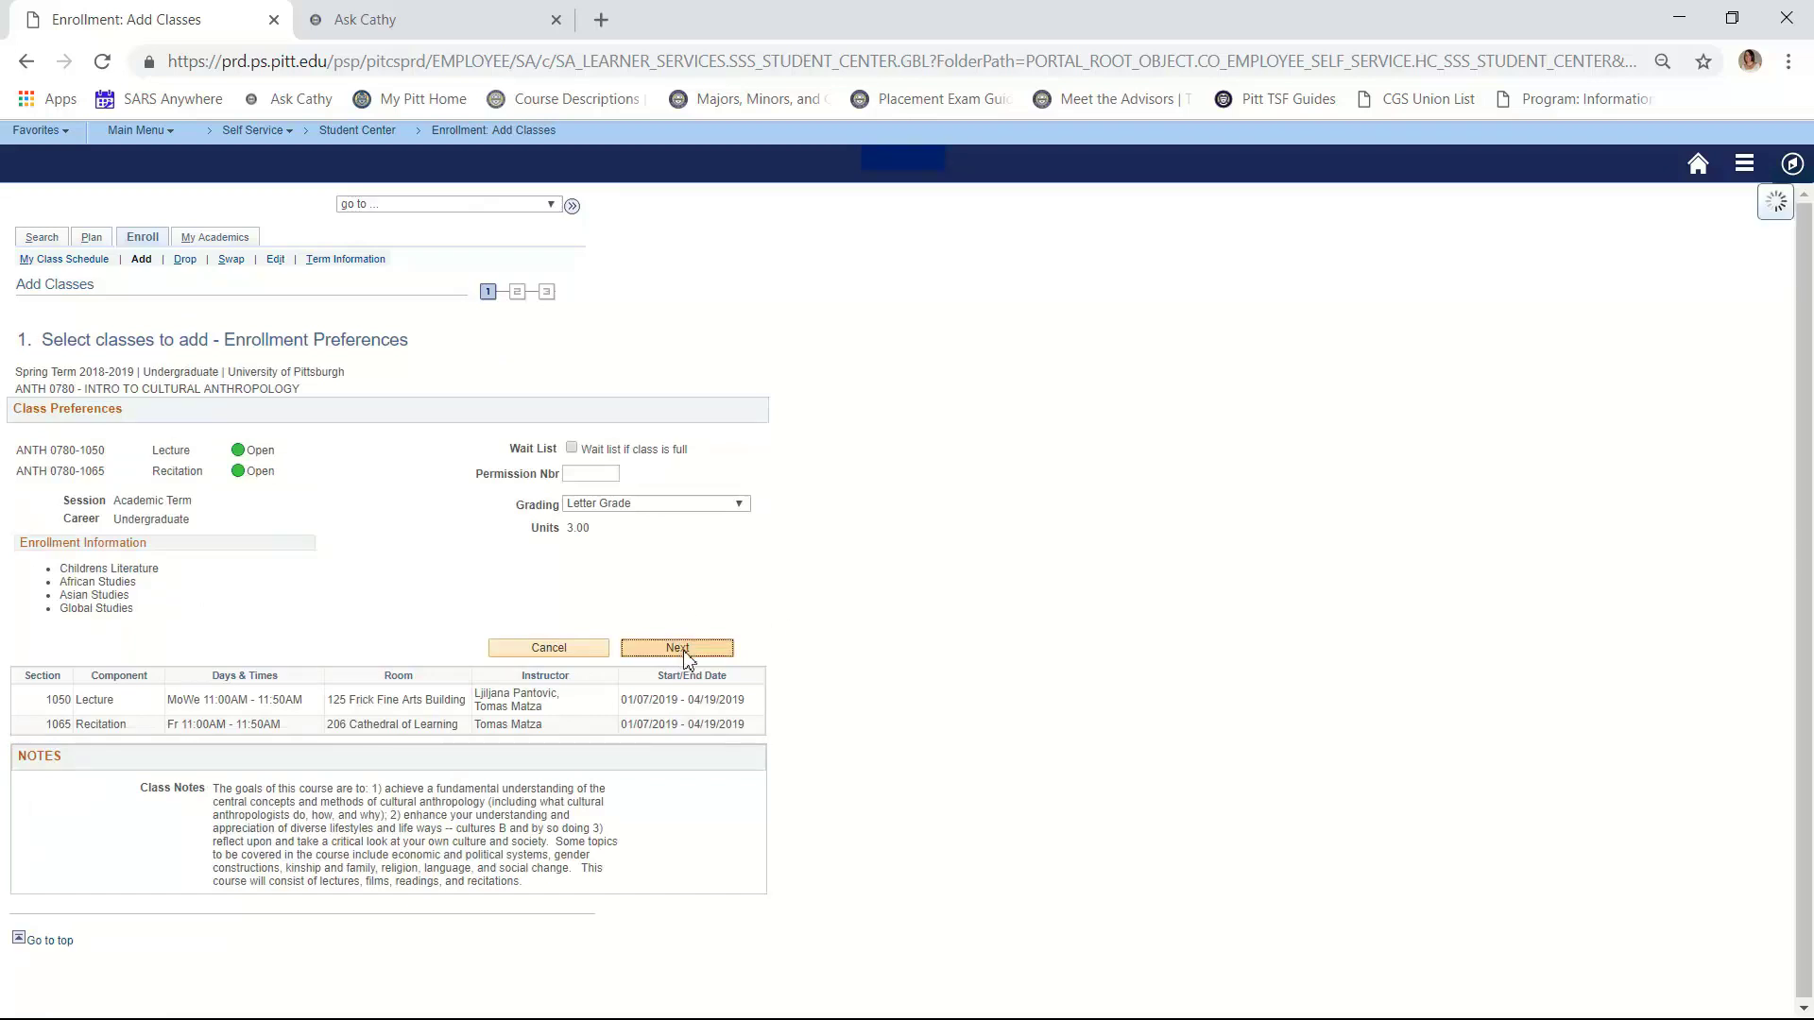
left_click(705, 577)
left_click(702, 669)
left_click(681, 631)
left_click(686, 582)
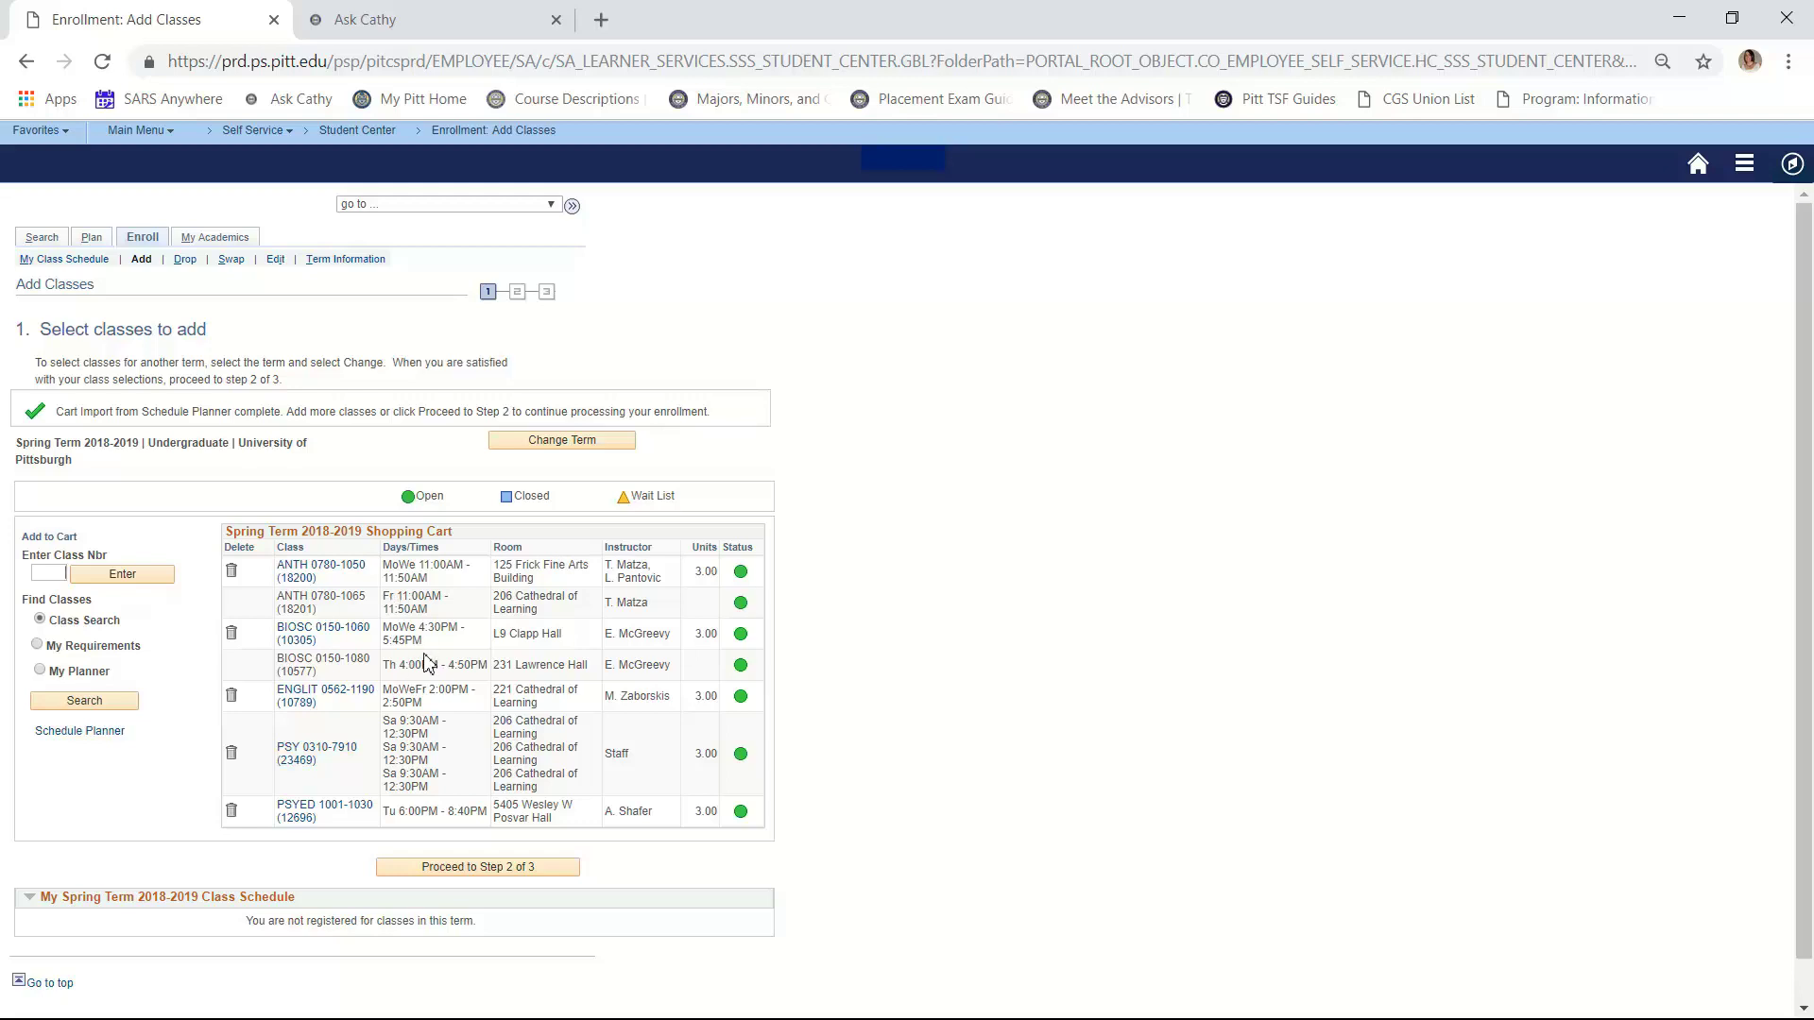
Change the ANTH 0780 recitation in the cart to section 1057 (Mo 1:00PM - 1:50PM) and try to proceed to enrollment step 2
left_click(348, 569)
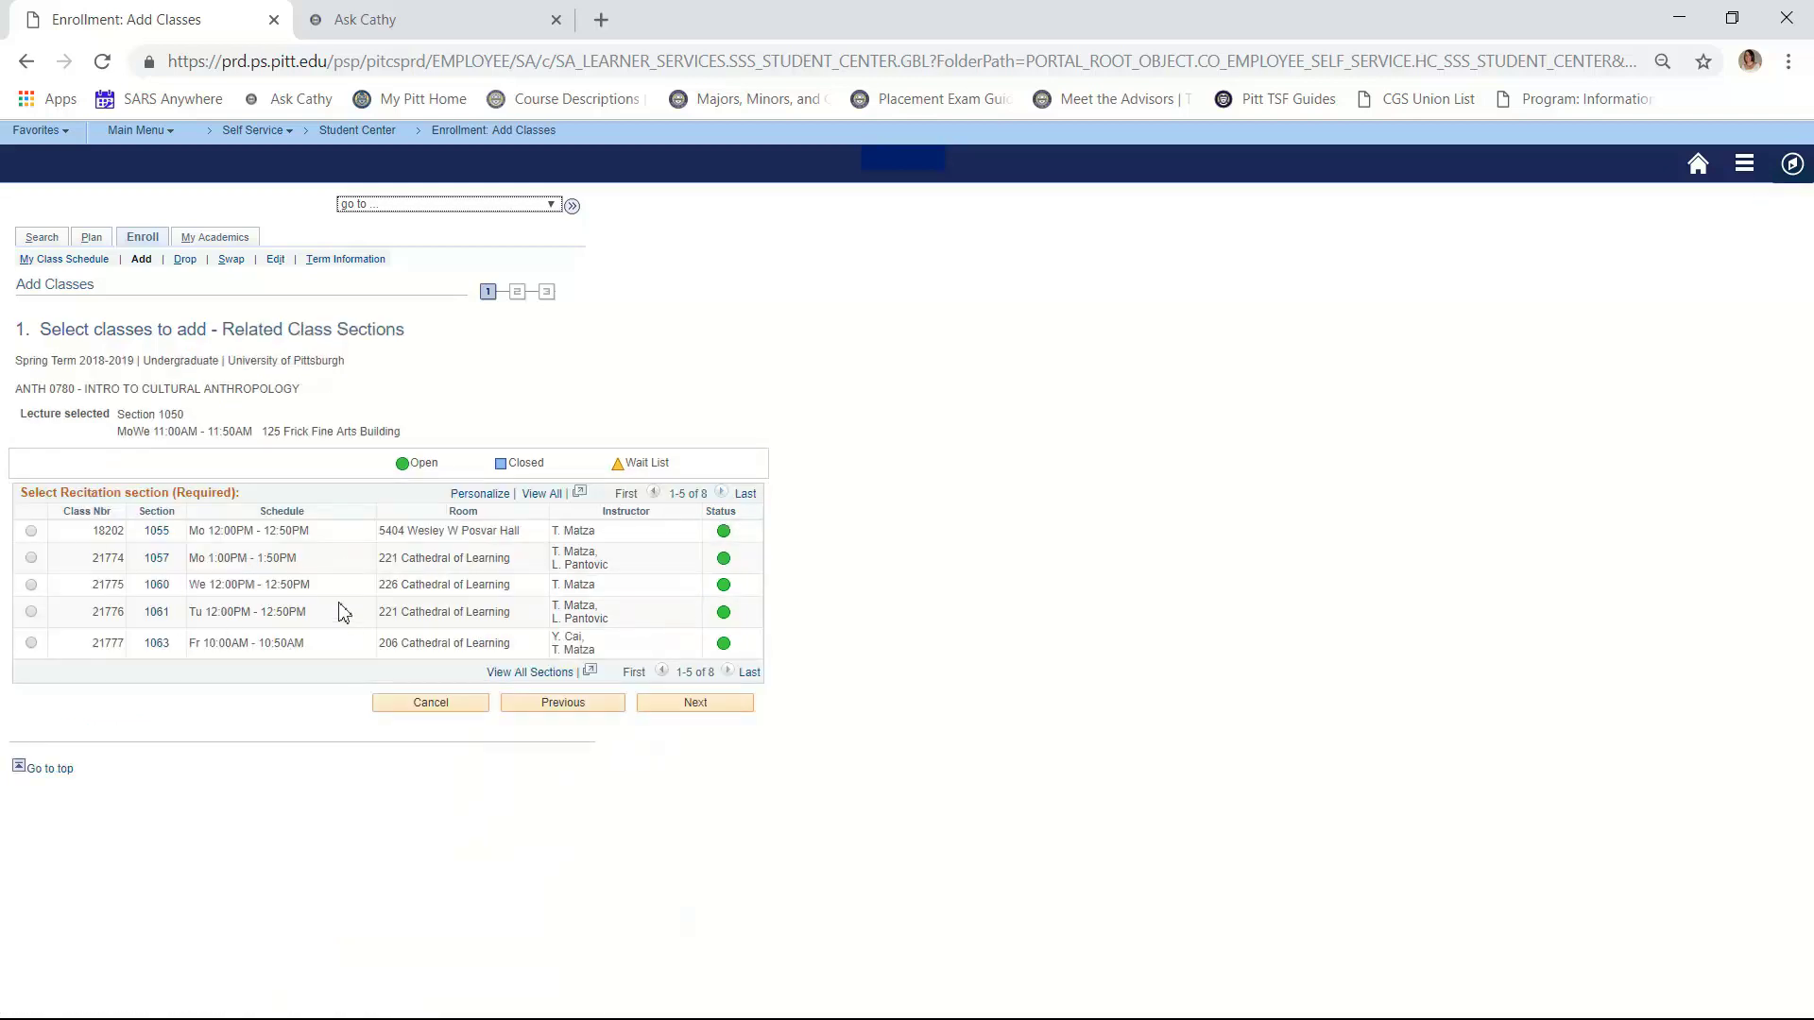
left_click(534, 673)
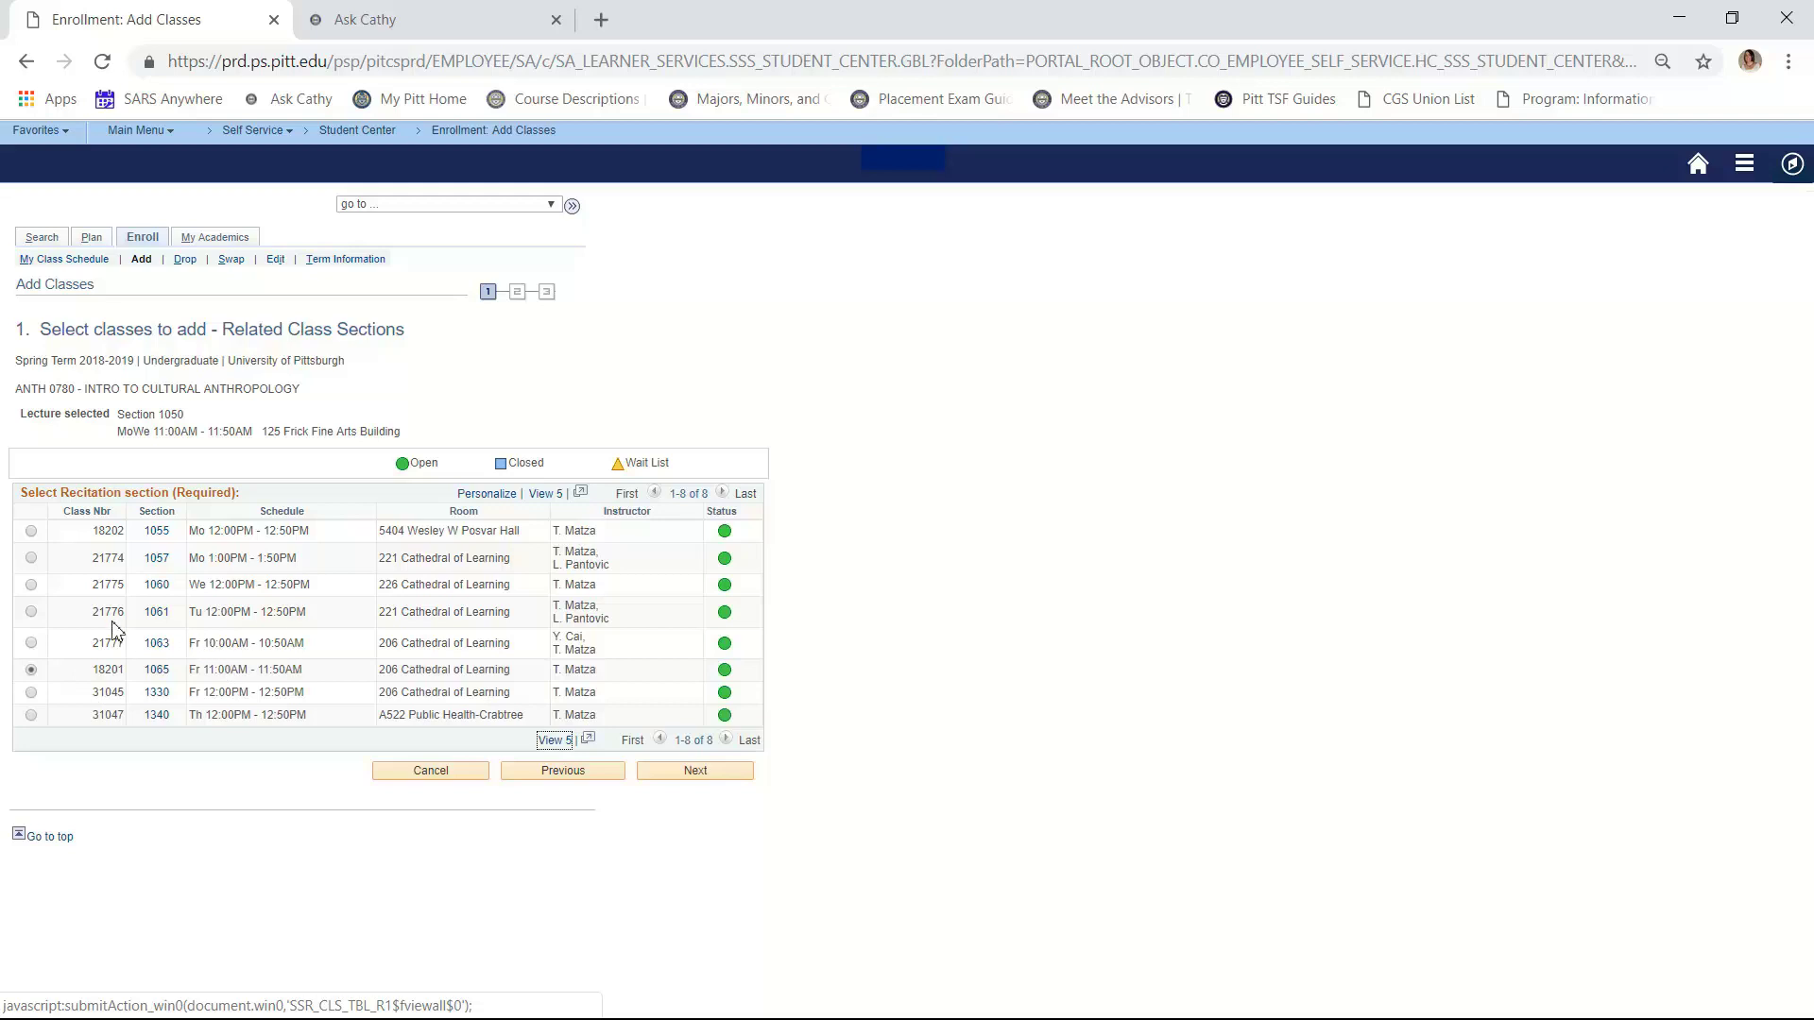
left_click(32, 558)
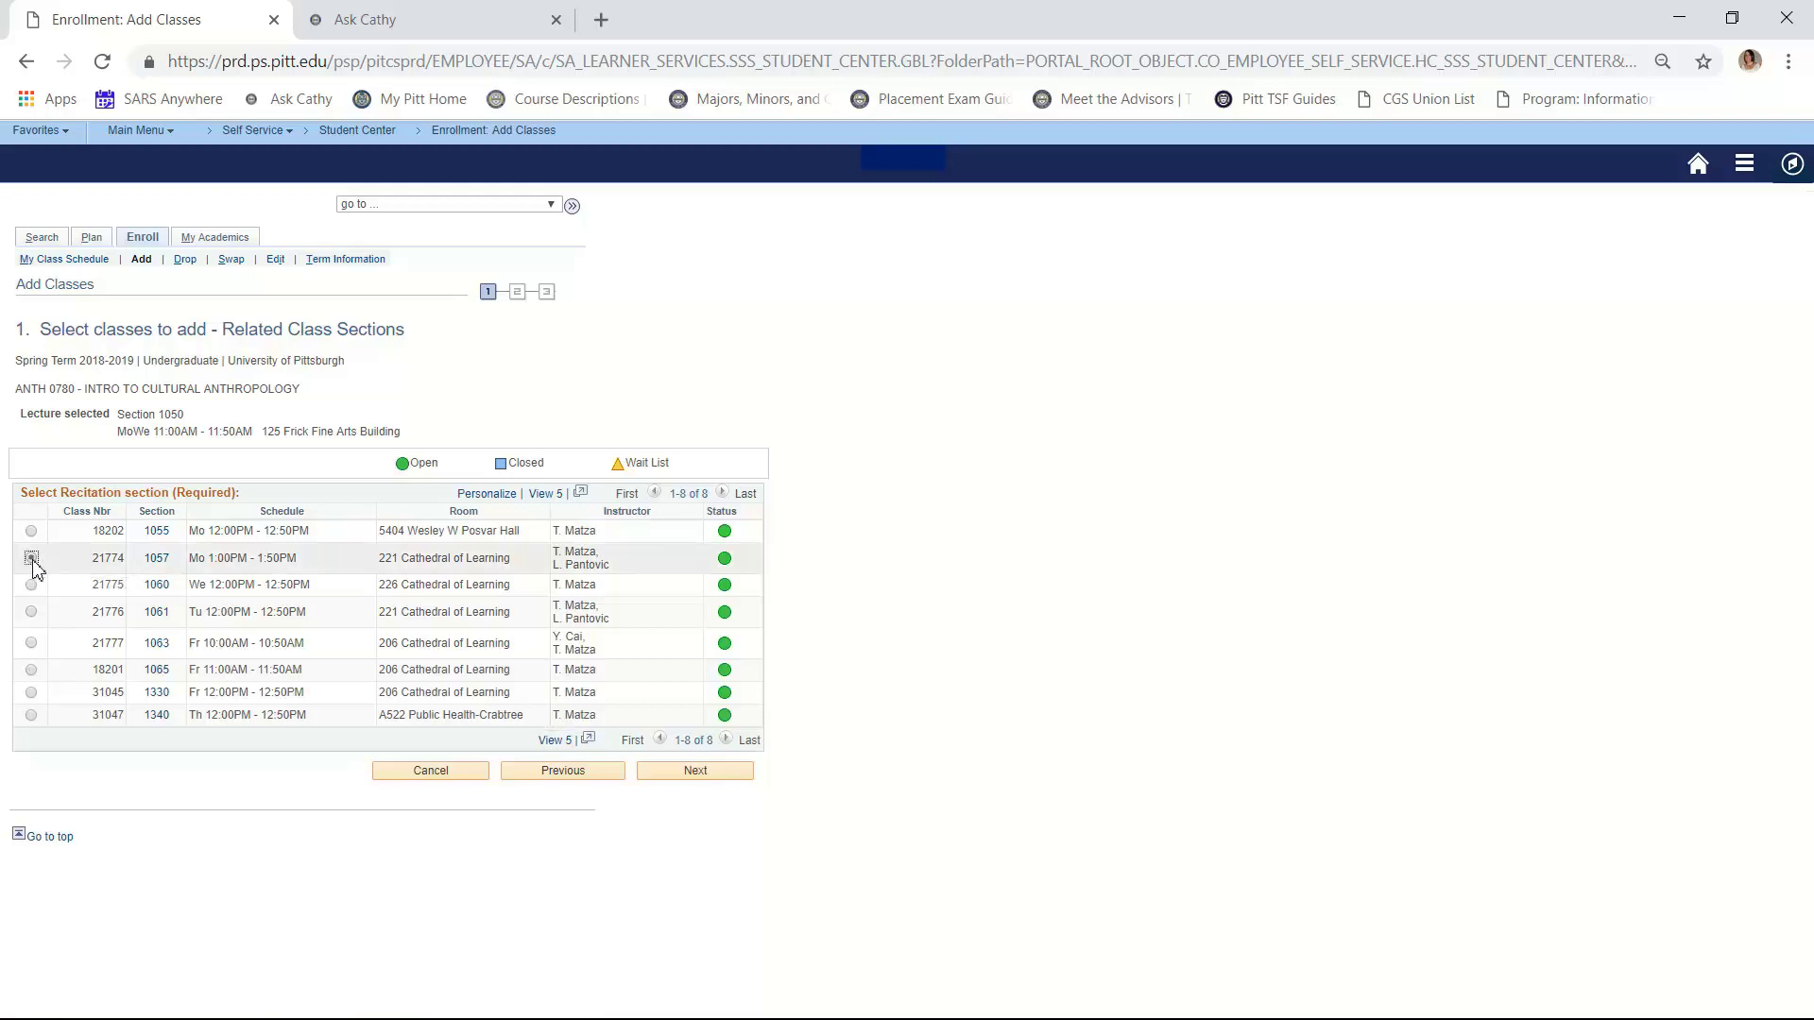
left_click(695, 770)
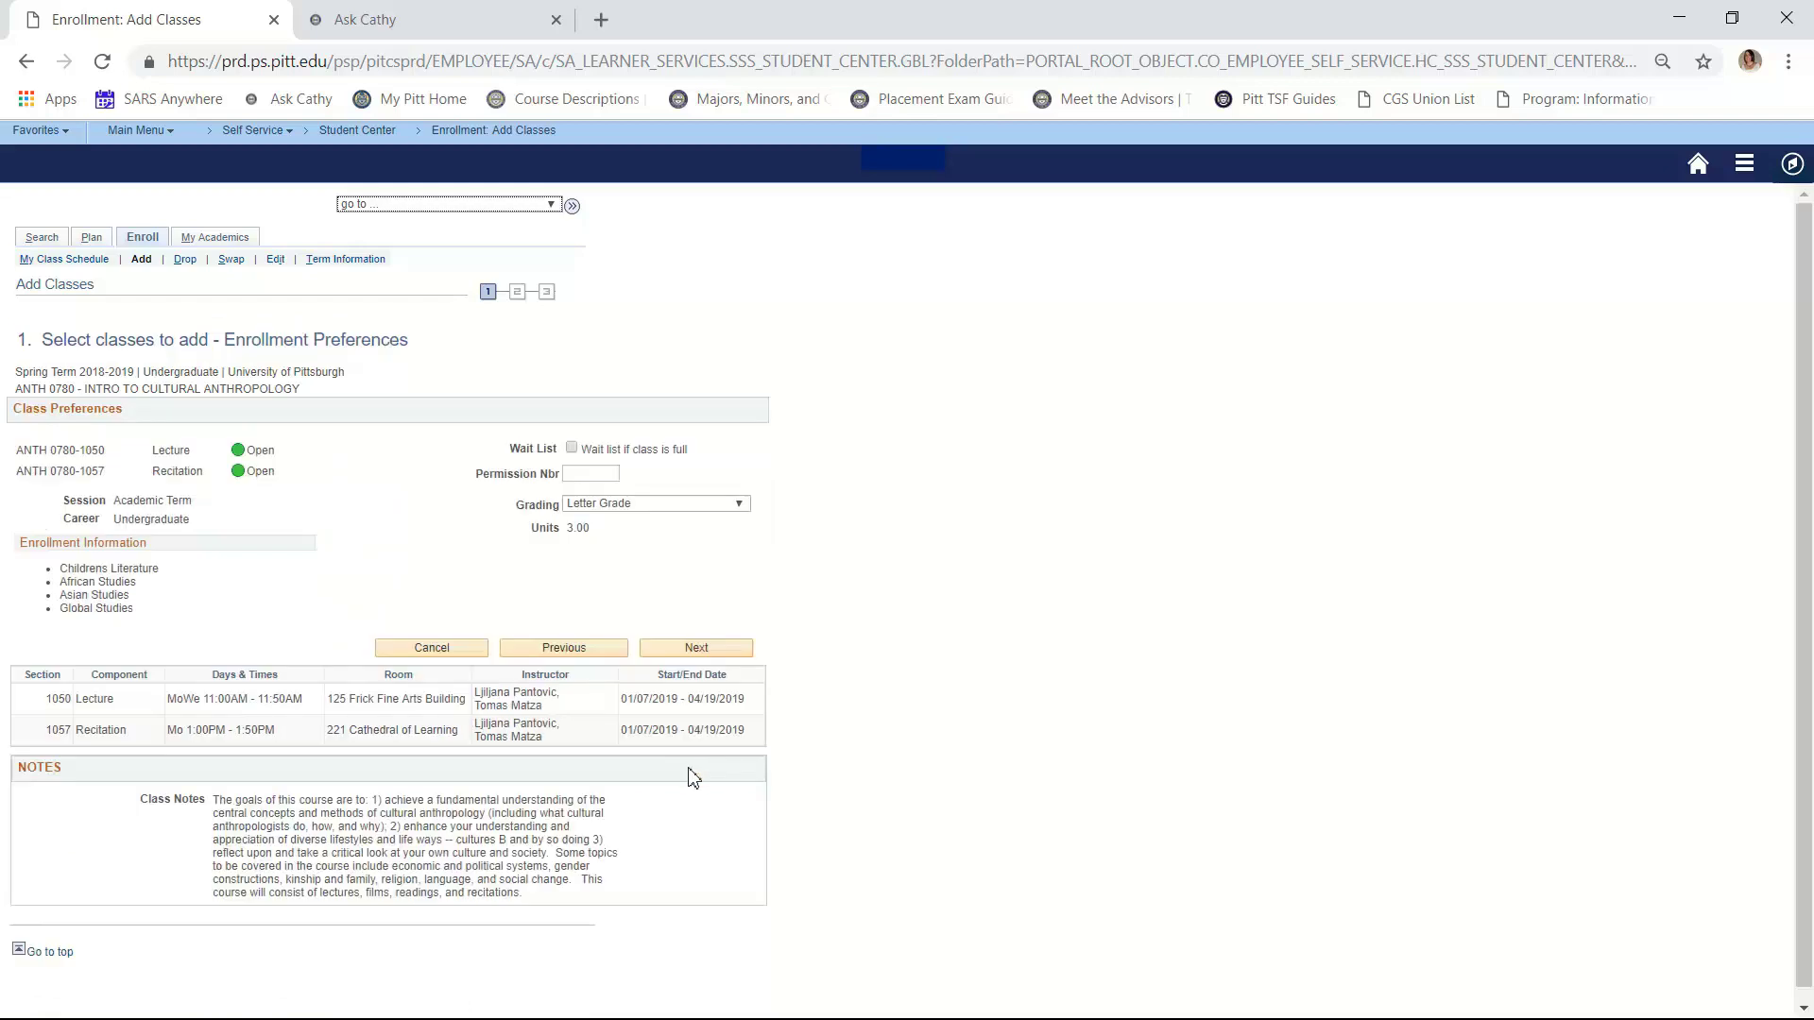
left_click(697, 650)
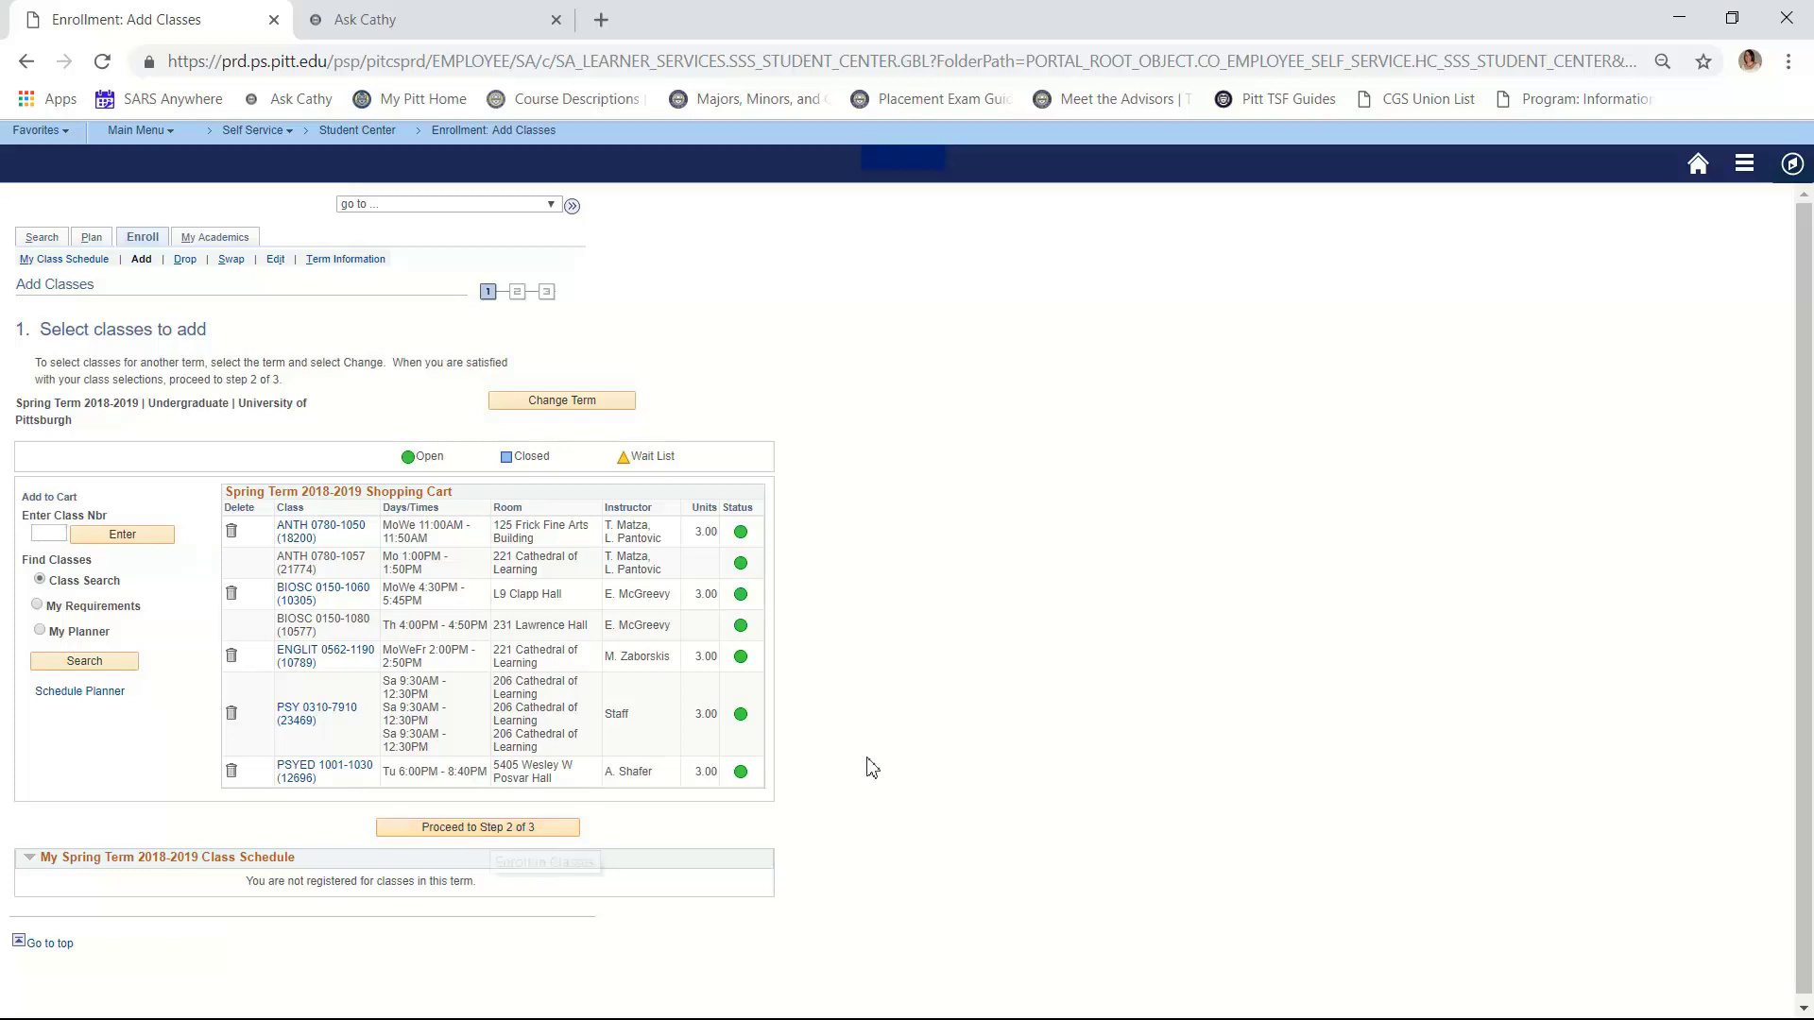
left_click(511, 839)
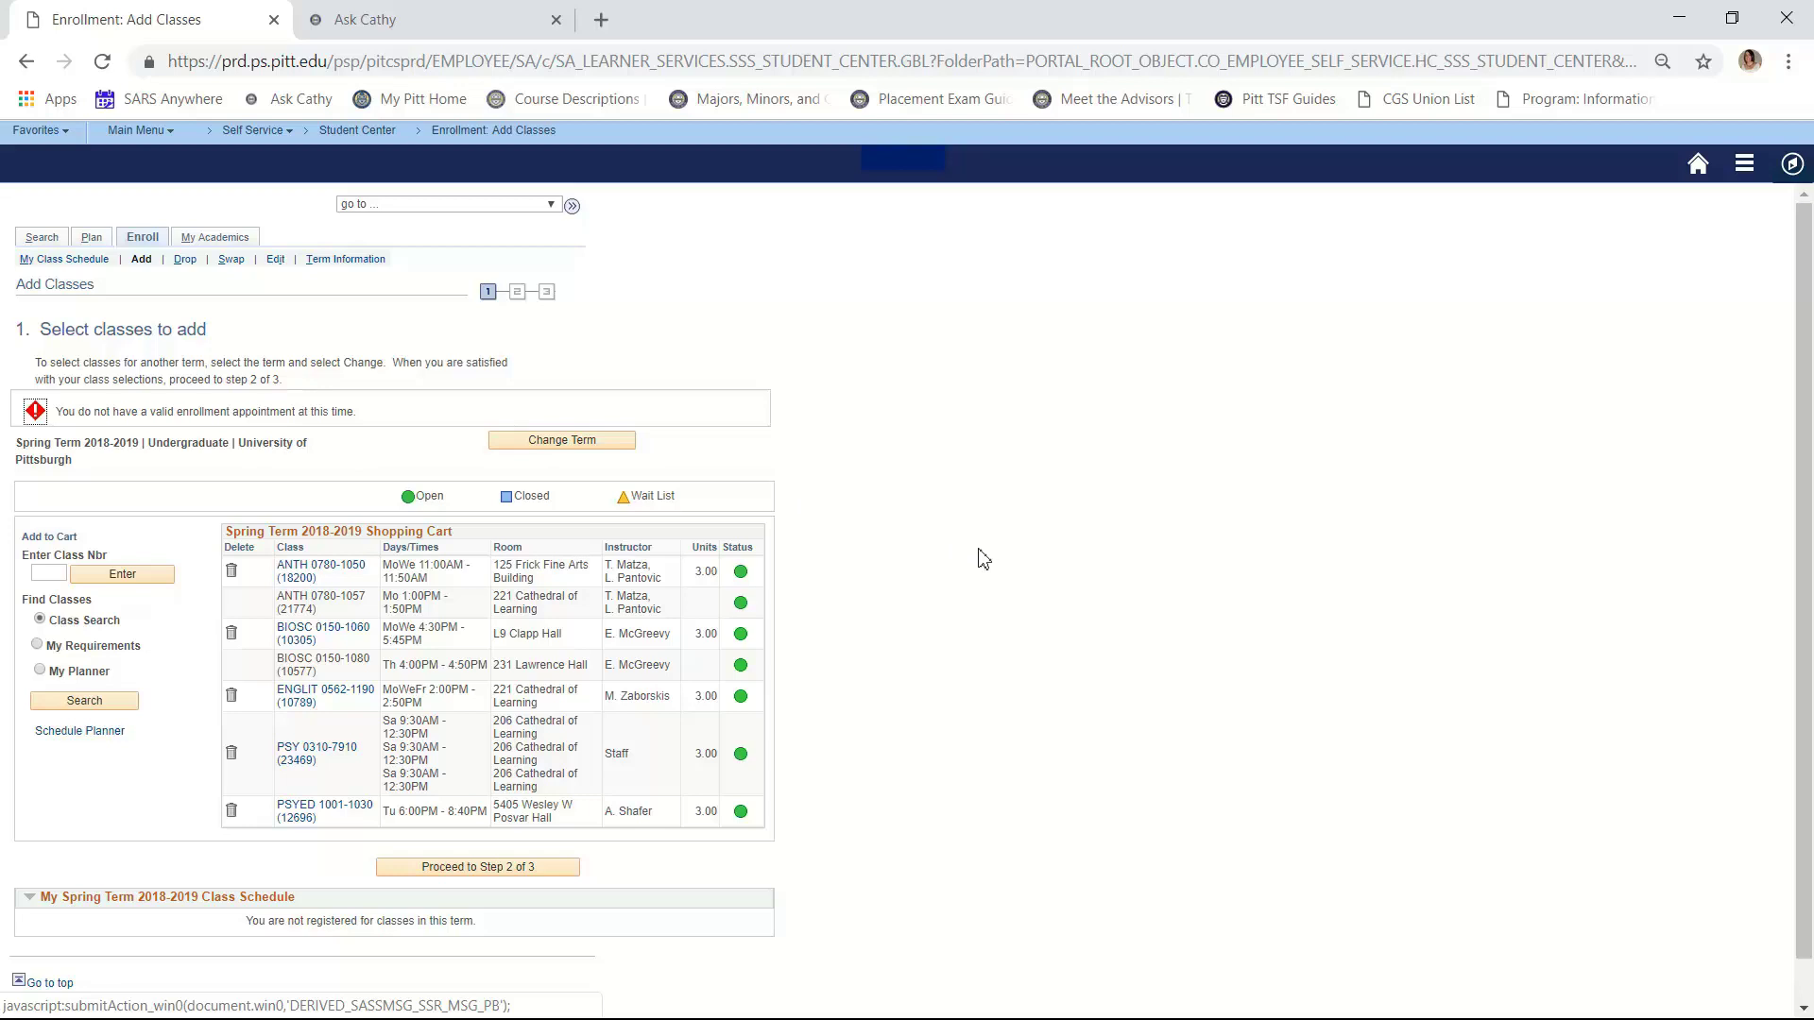
left_click(522, 29)
left_click(526, 53)
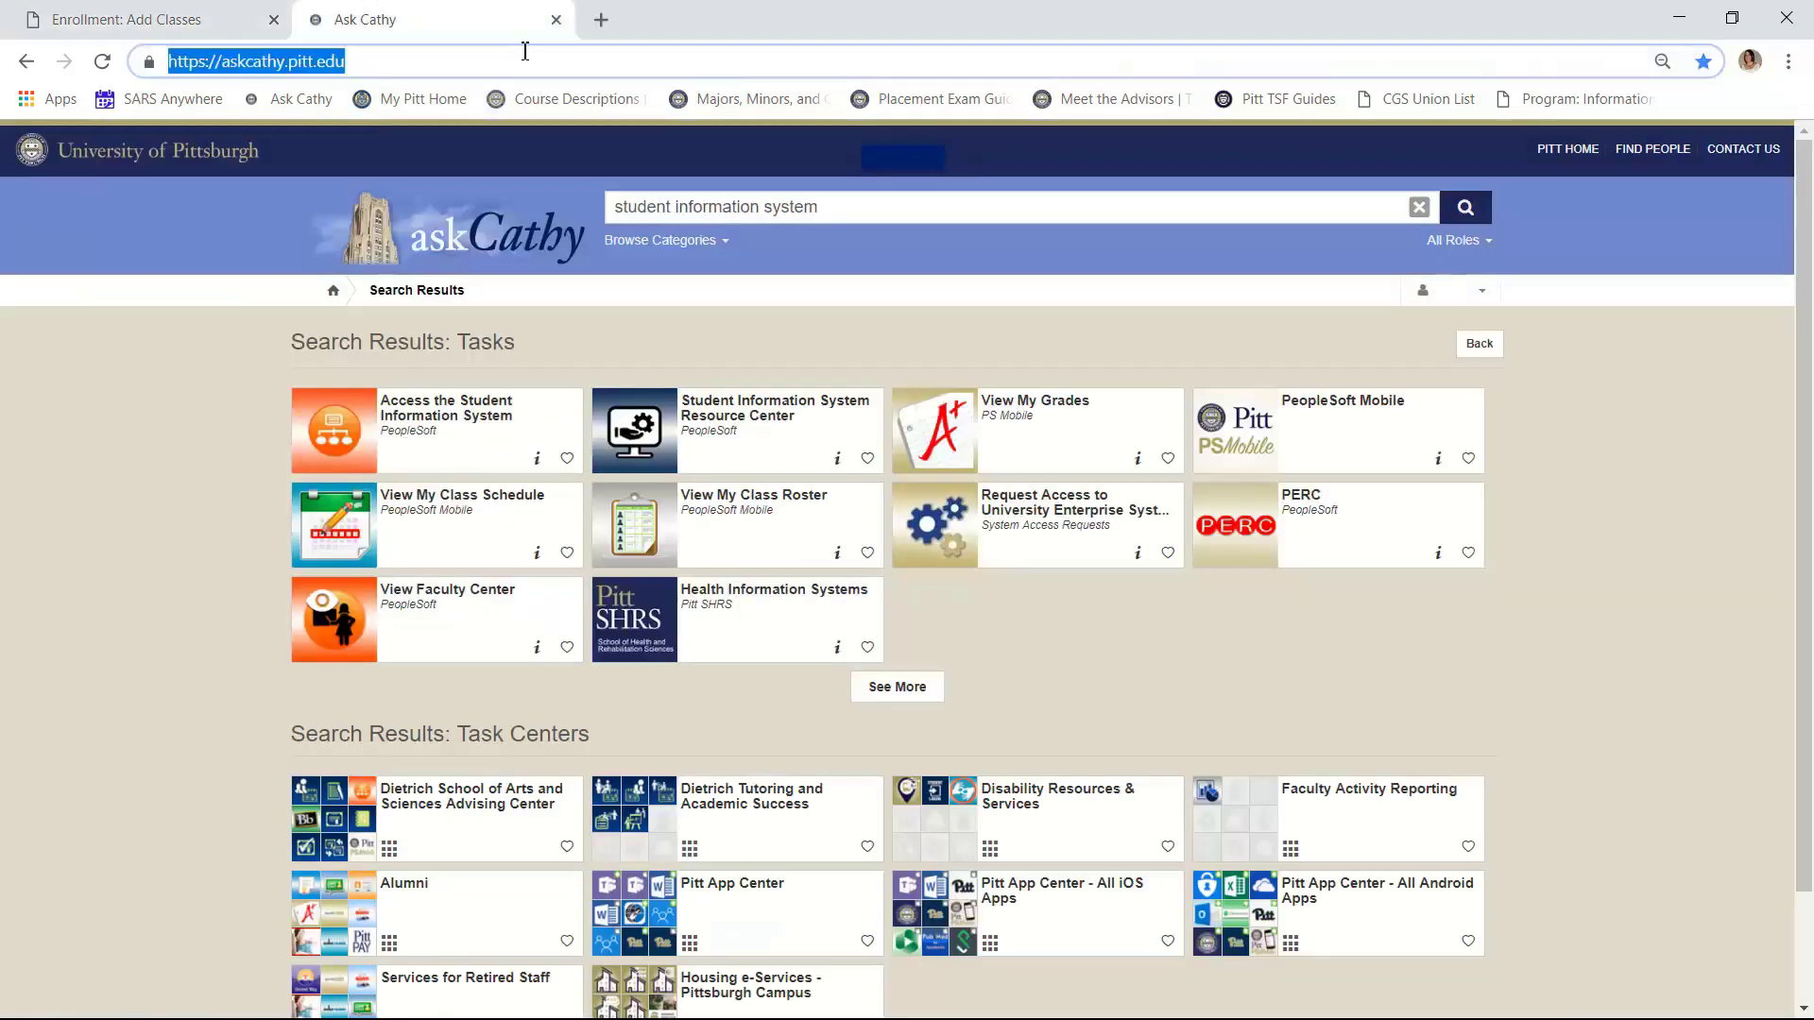
type("www.asundergrad")
key("Return")
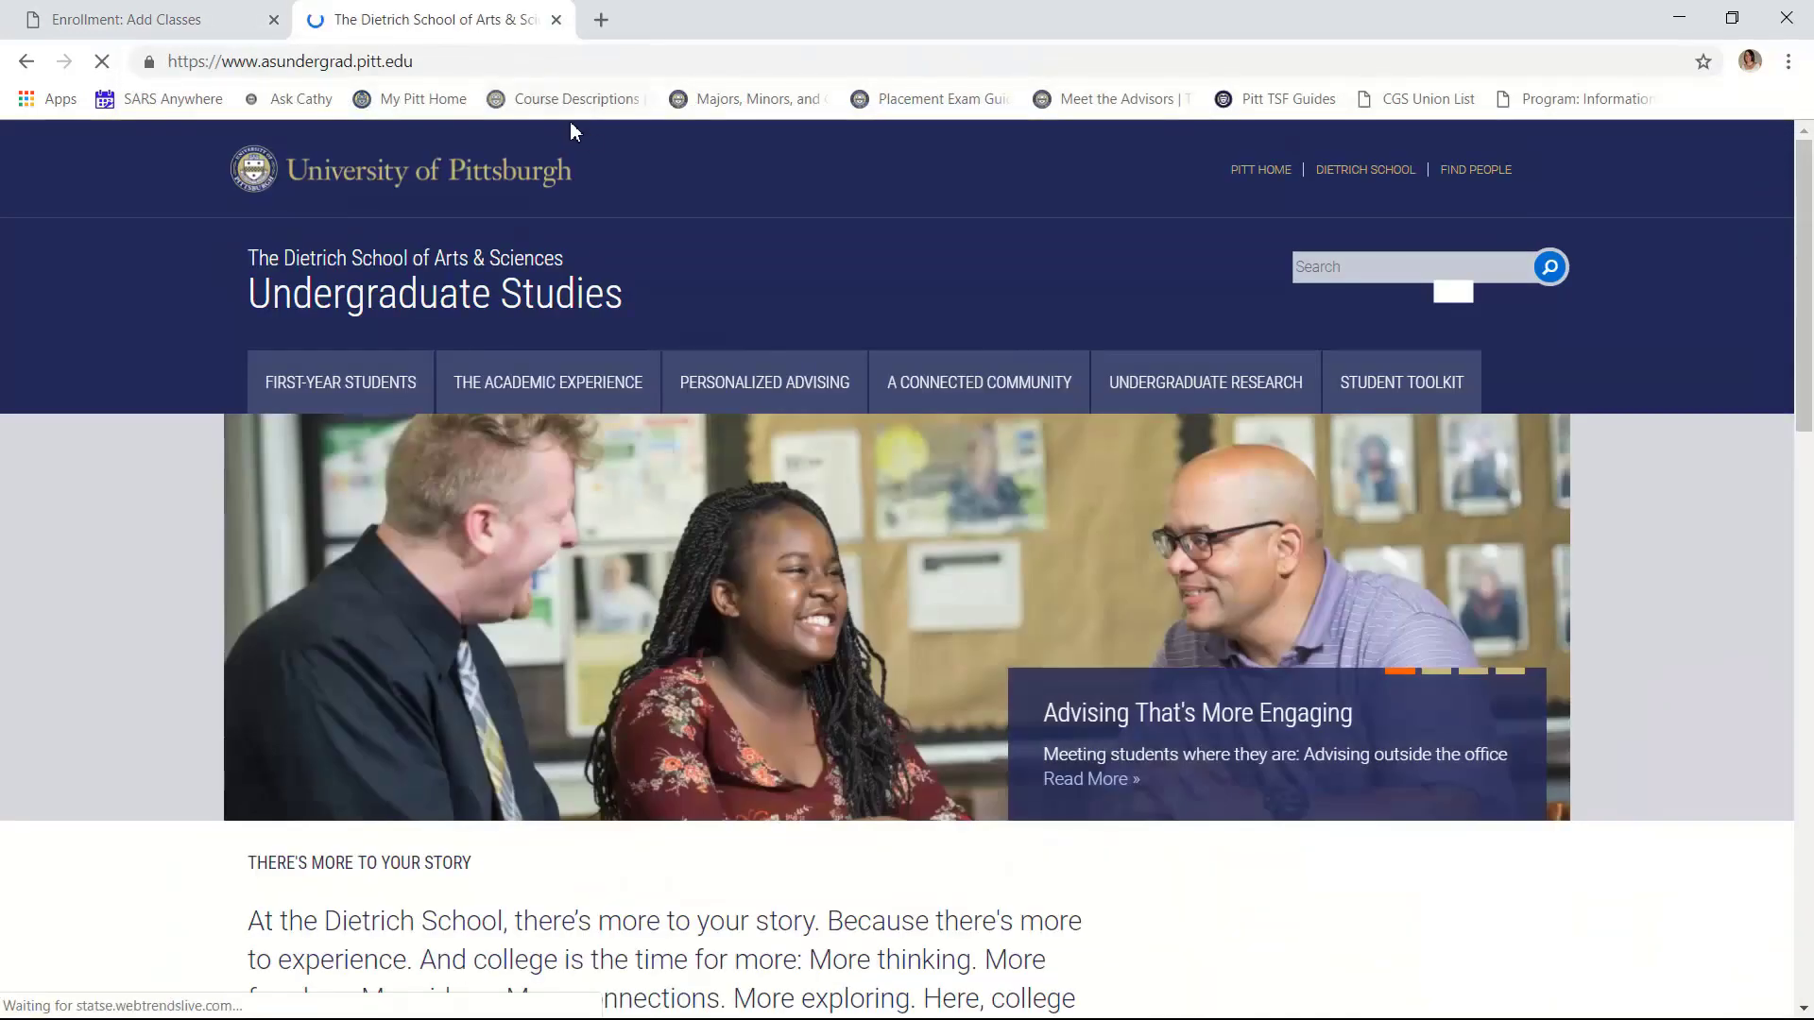
Go to First-Year Advising for first-year students, open its Enrollment Resources and locate the "Enrolling Using the Schedule Planner" guide
mouse_move(625, 393)
scroll(637, 406, "down", 2)
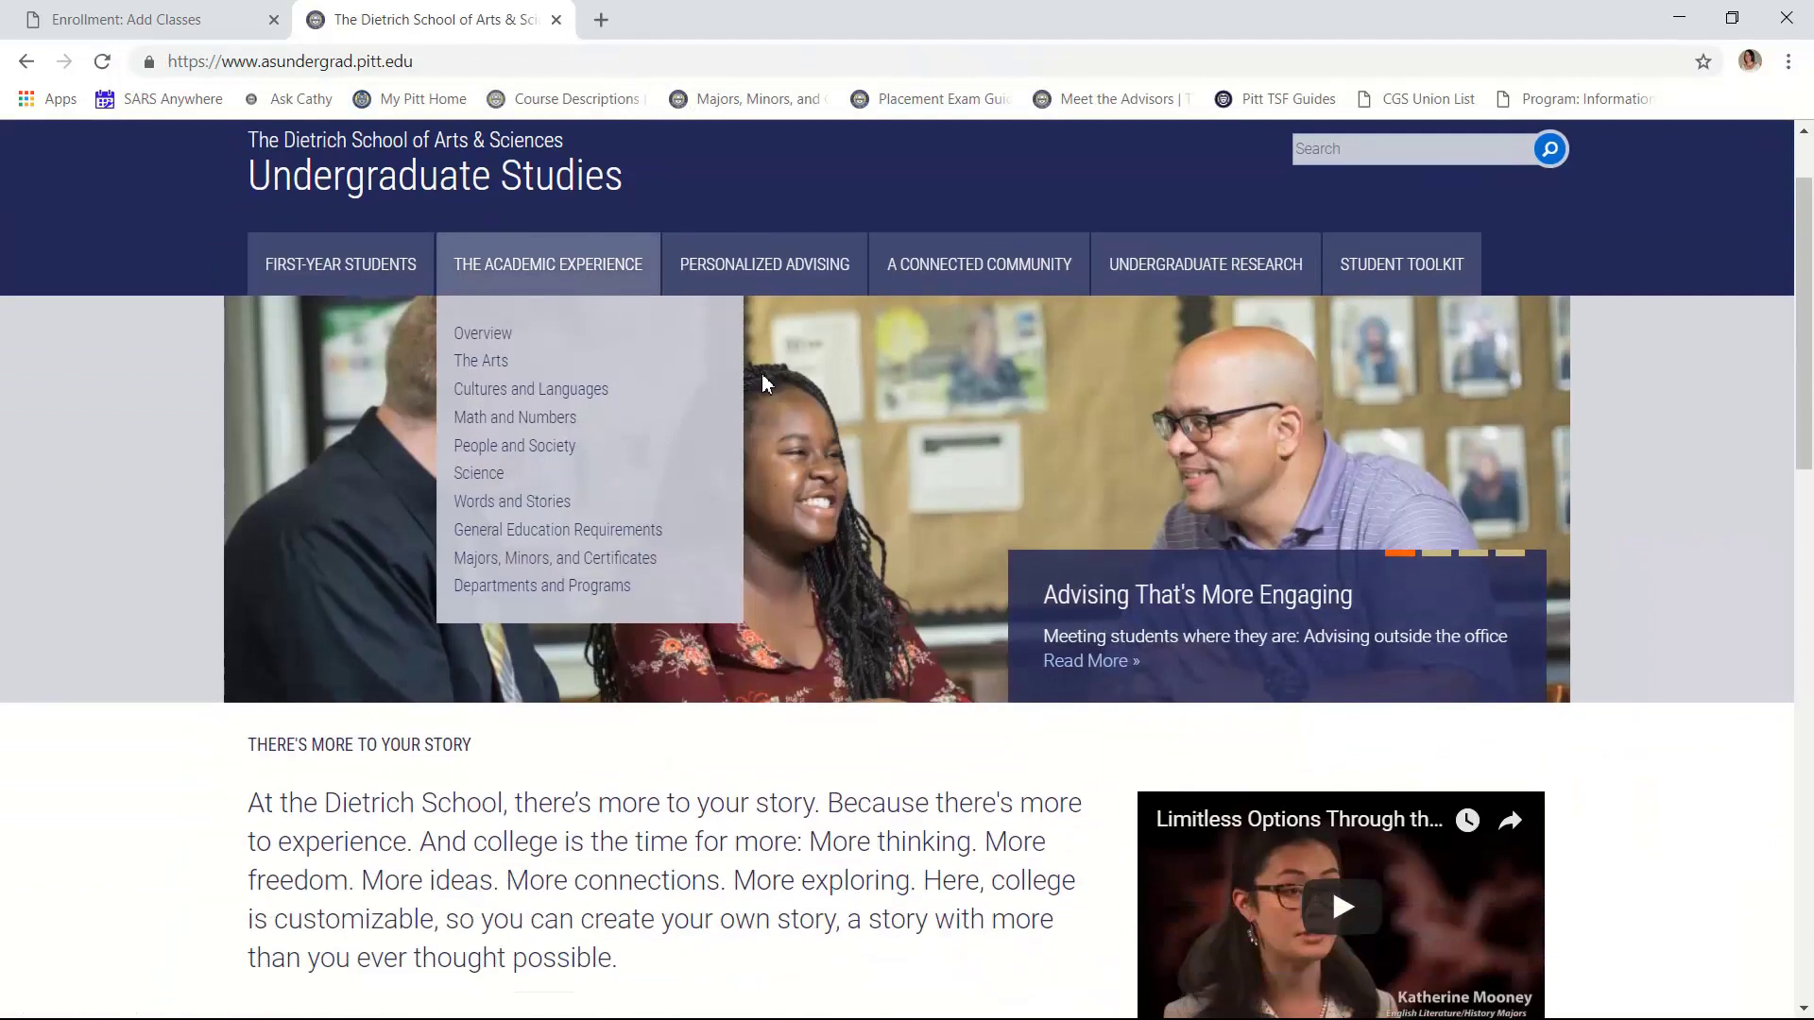
scroll(686, 392, "up", 2)
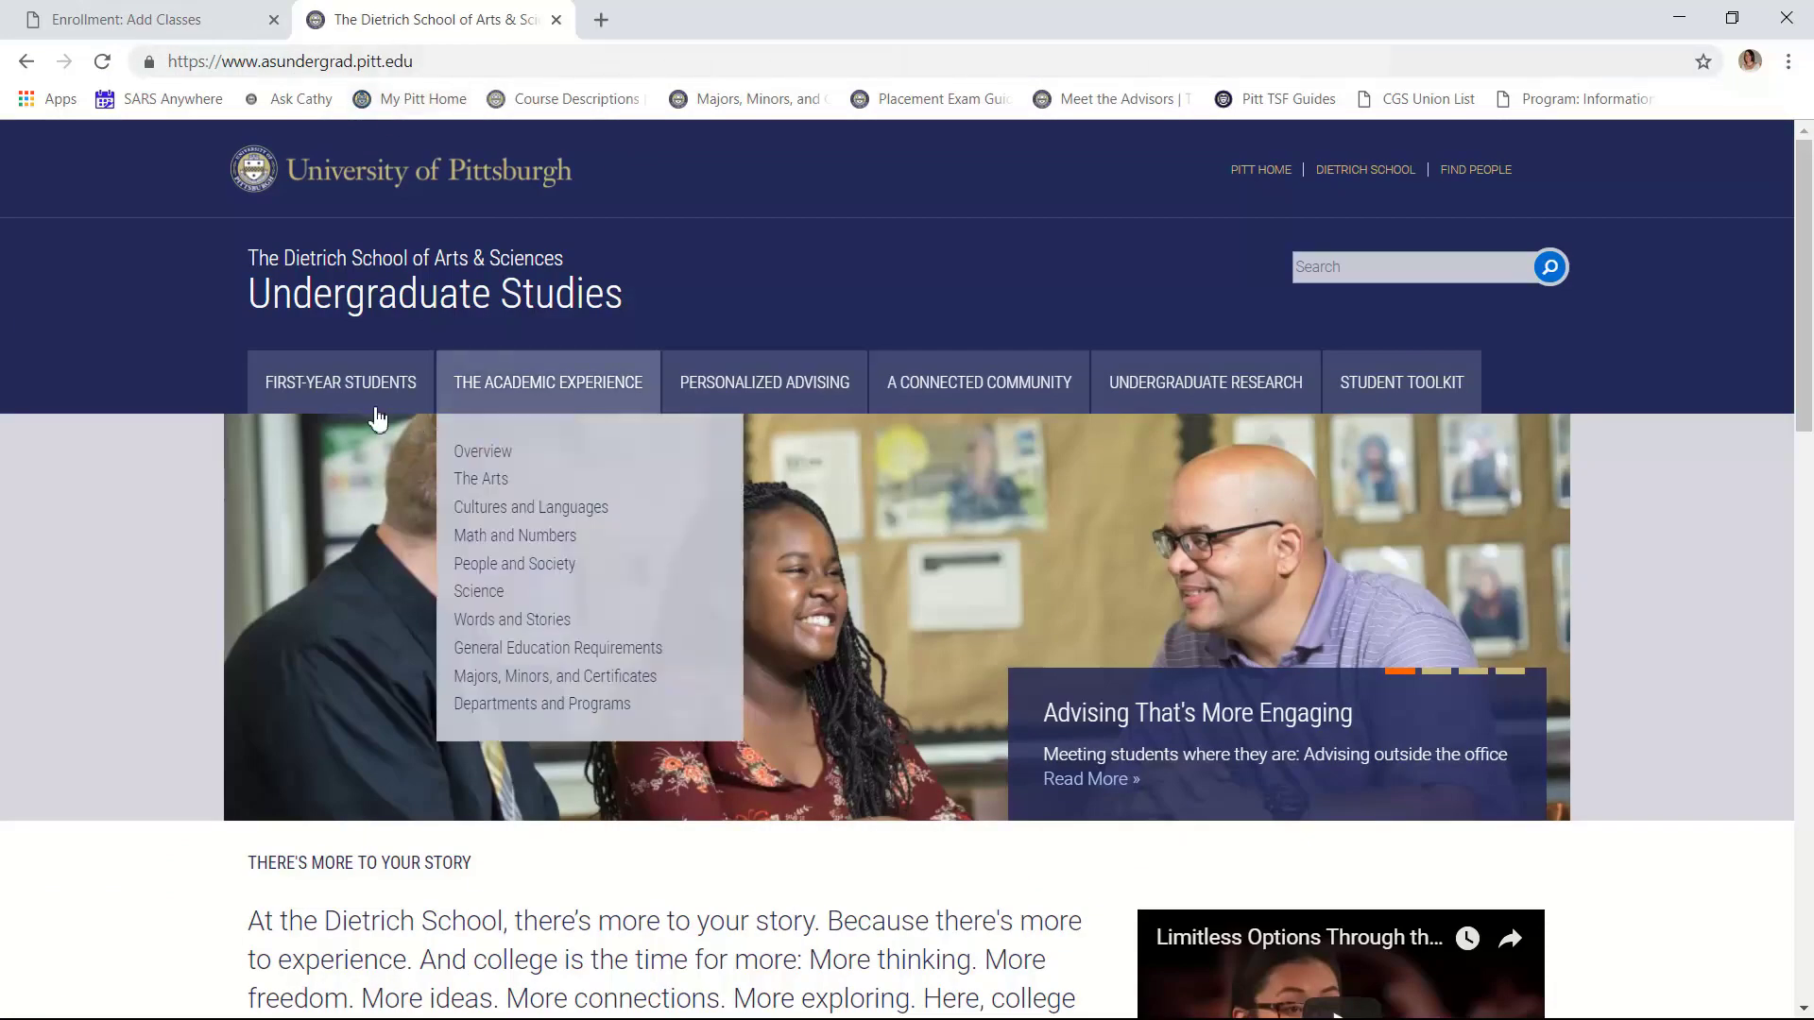
mouse_move(361, 397)
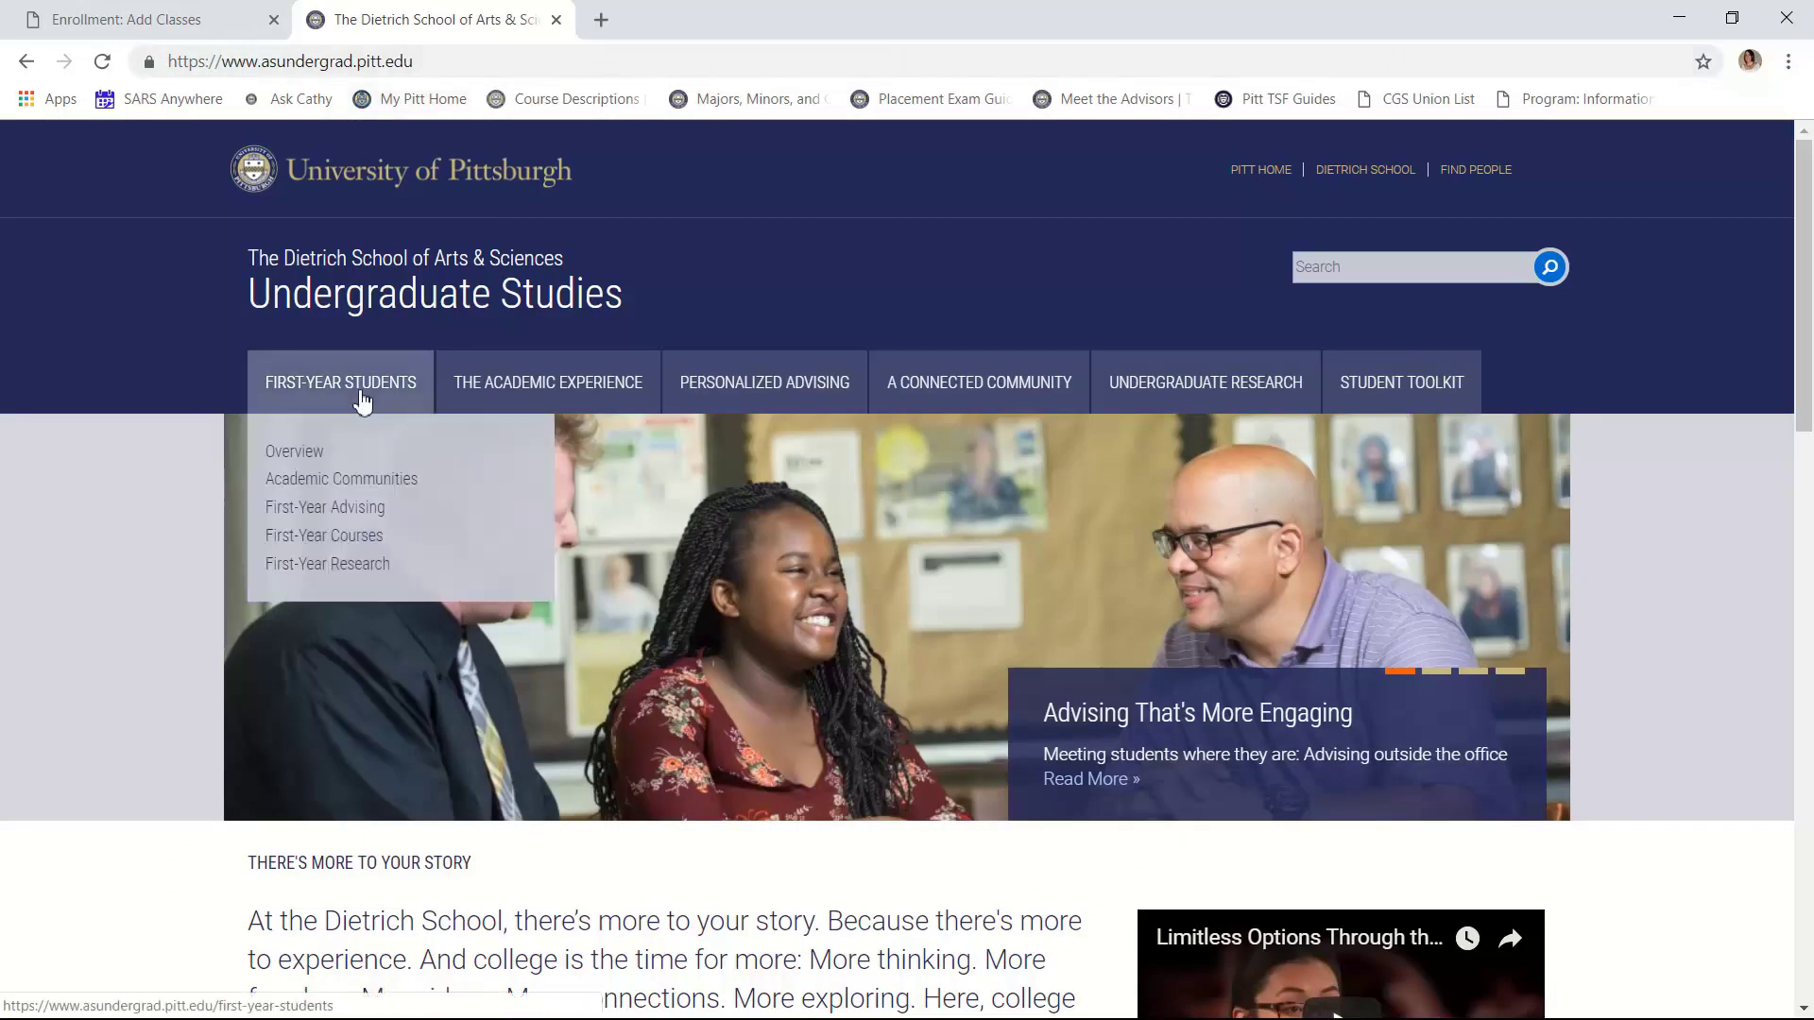
left_click(334, 509)
scroll(354, 518, "down", 10)
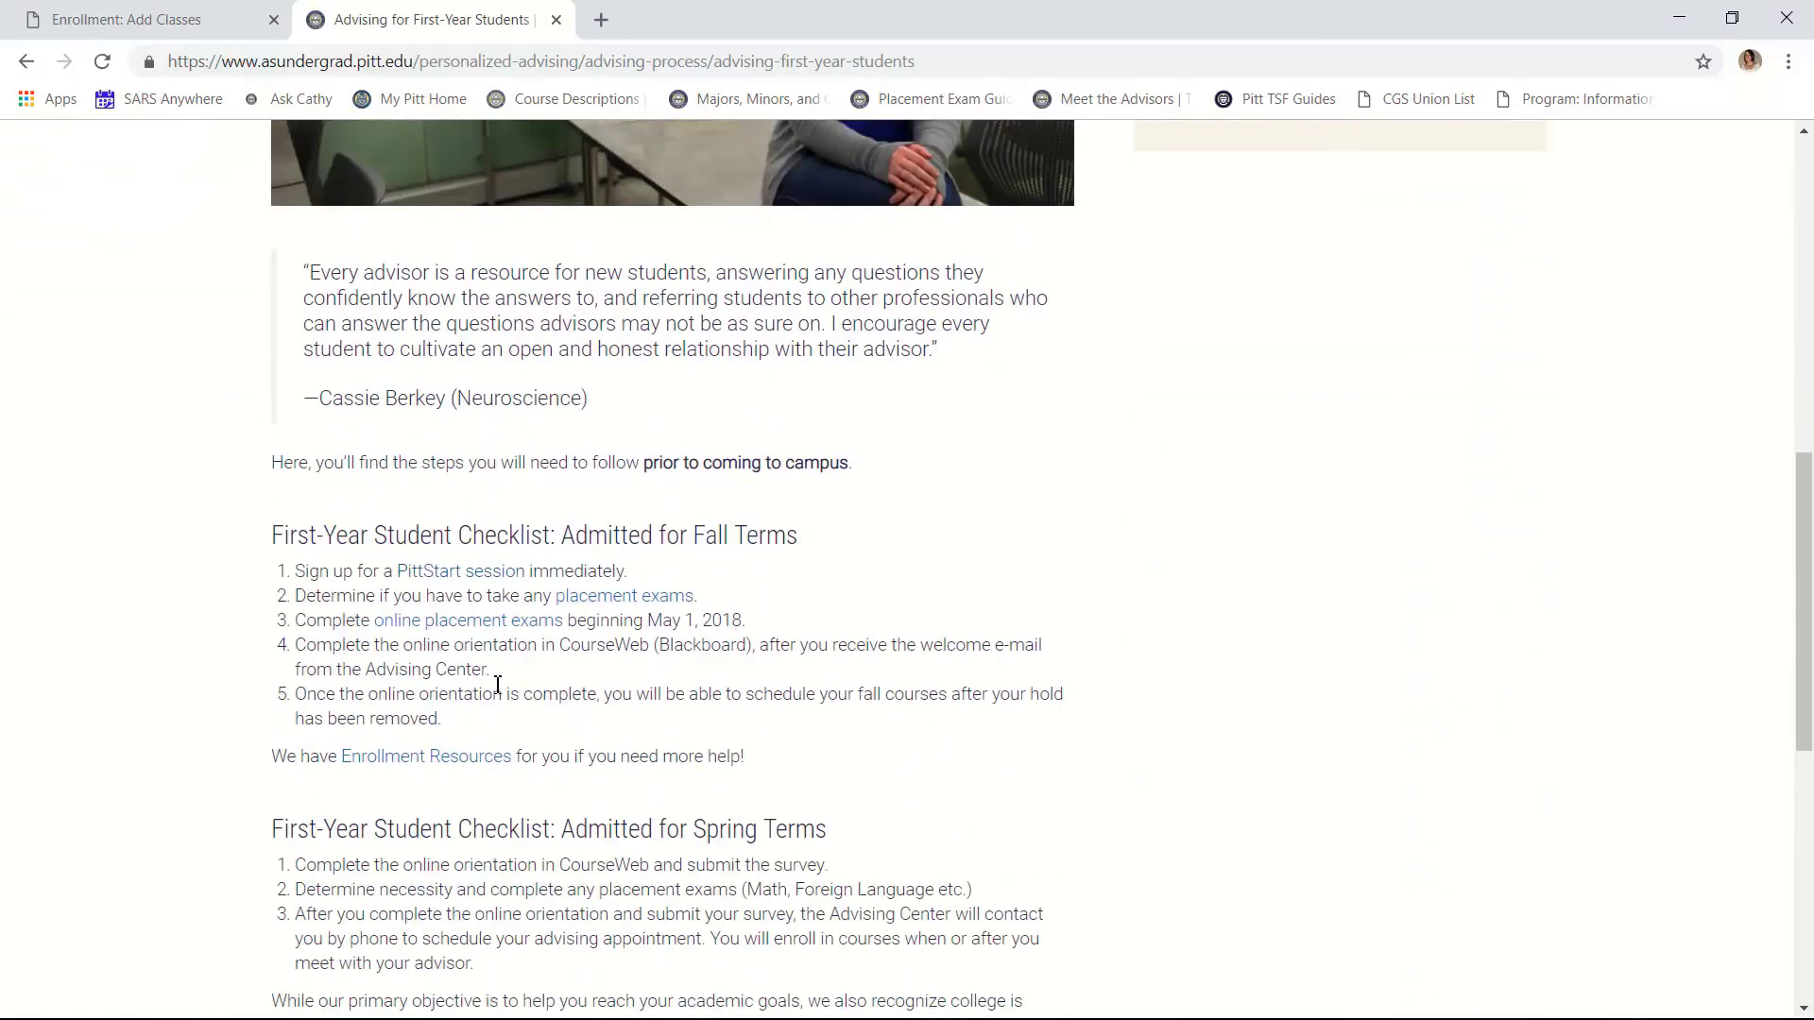
left_click(451, 758)
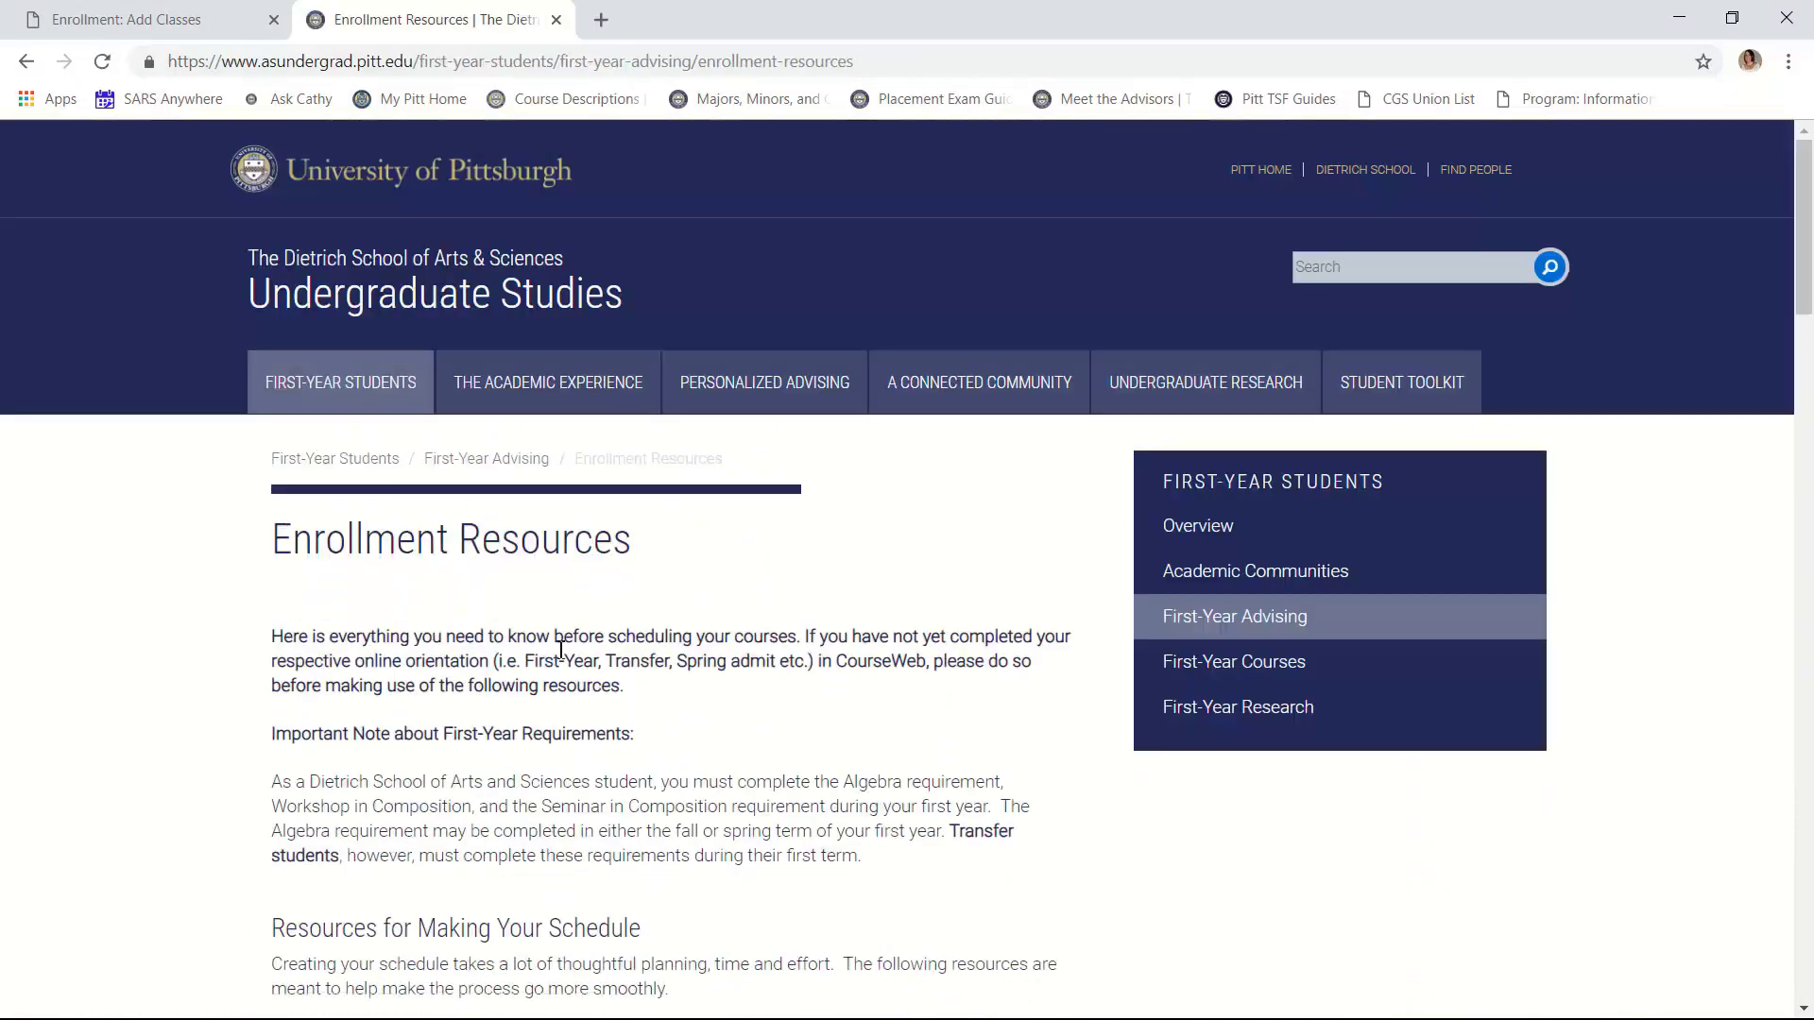
scroll(567, 652, "down", 6)
scroll(567, 652, "down", 6)
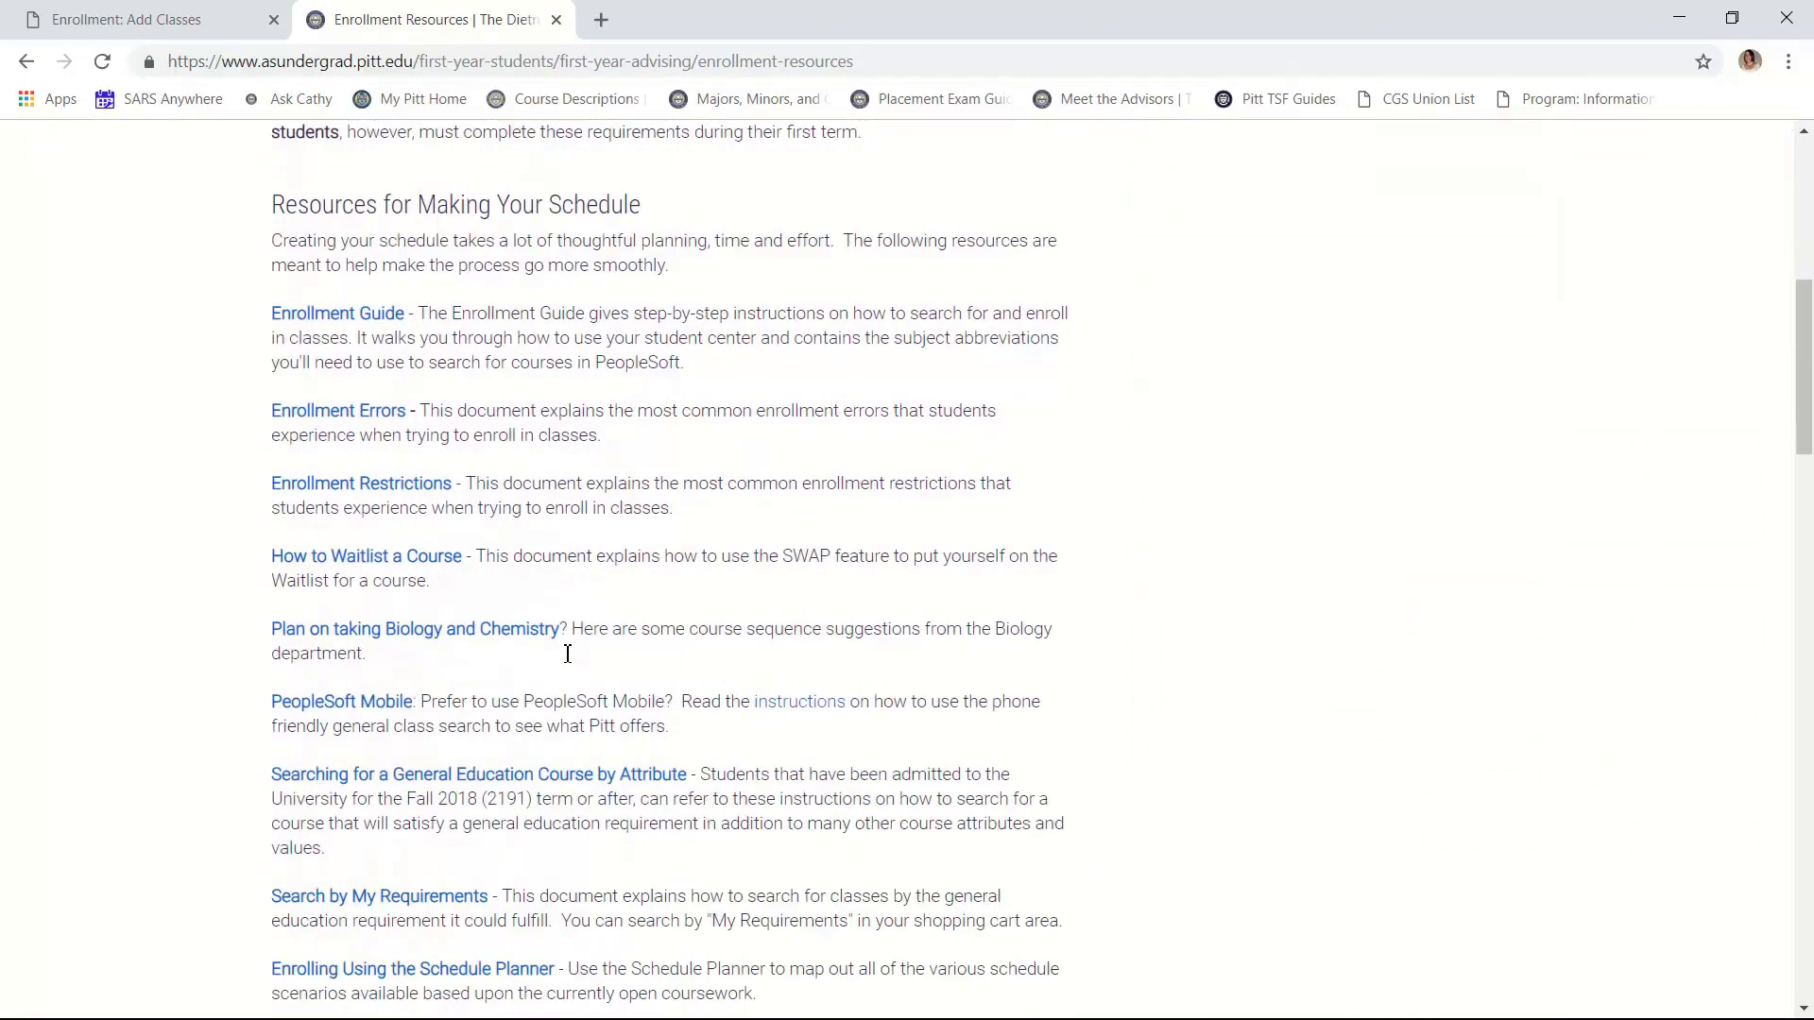
scroll(567, 663, "down", 1)
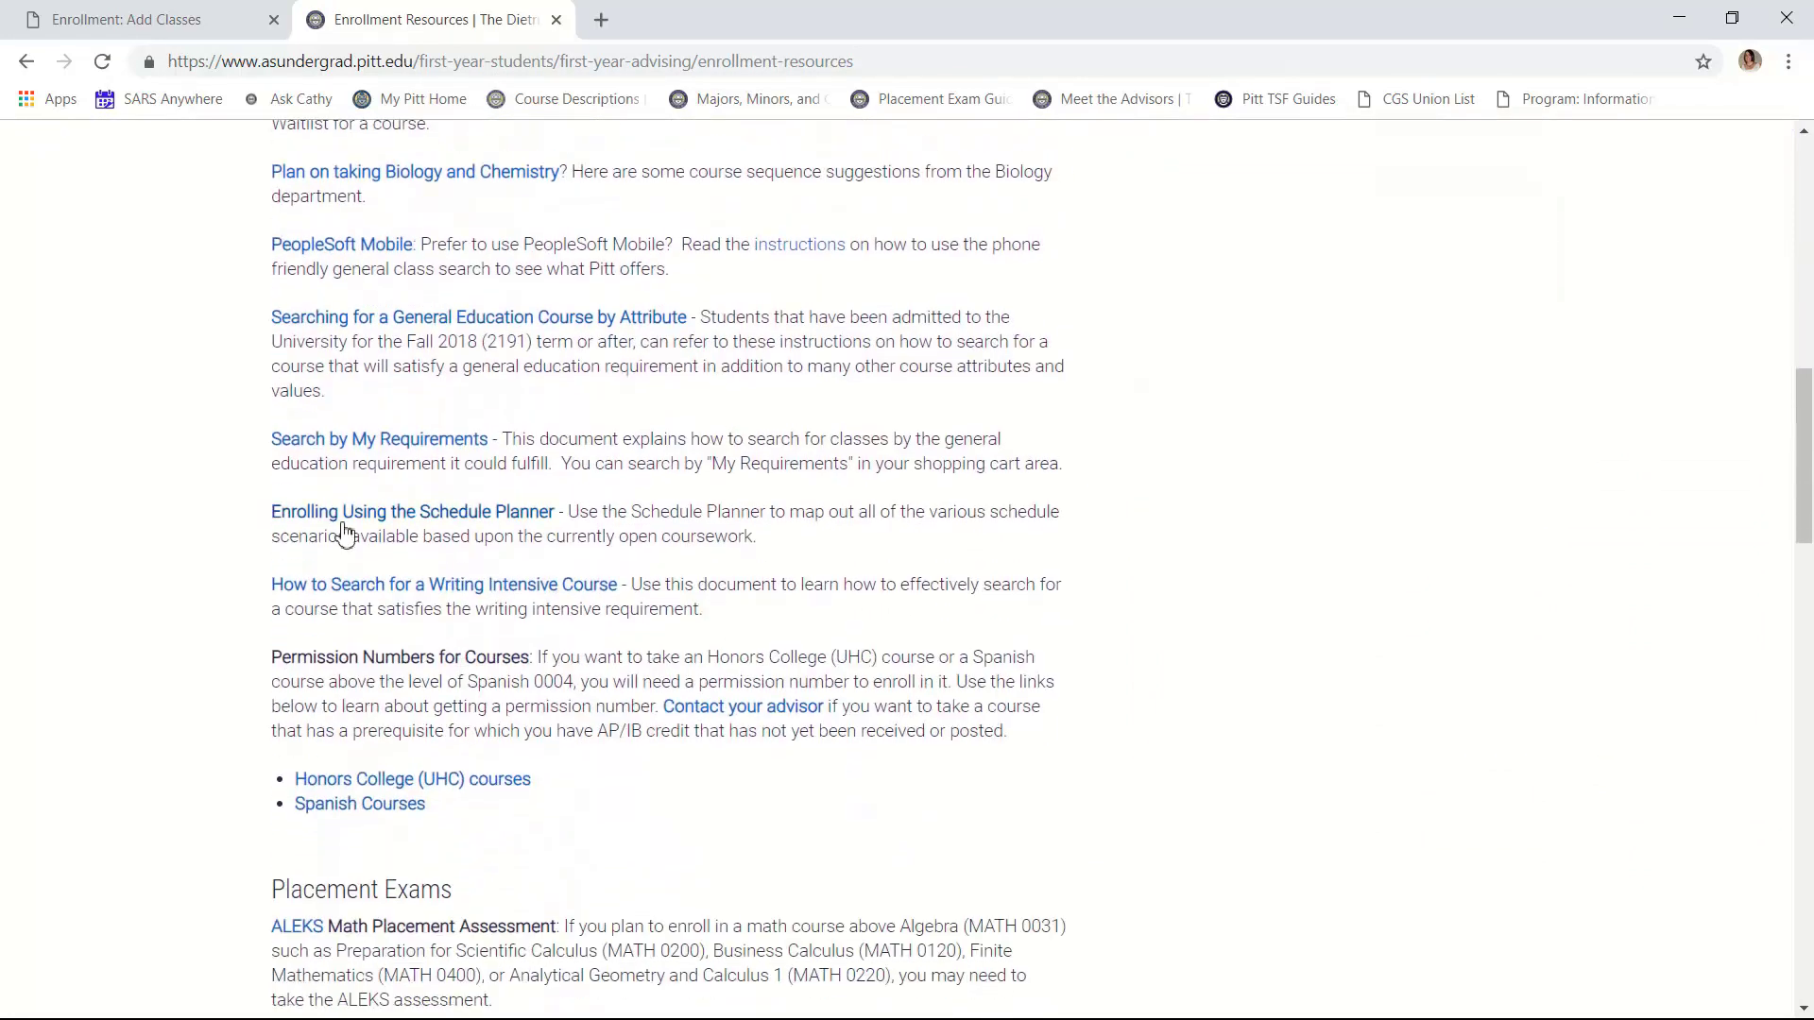